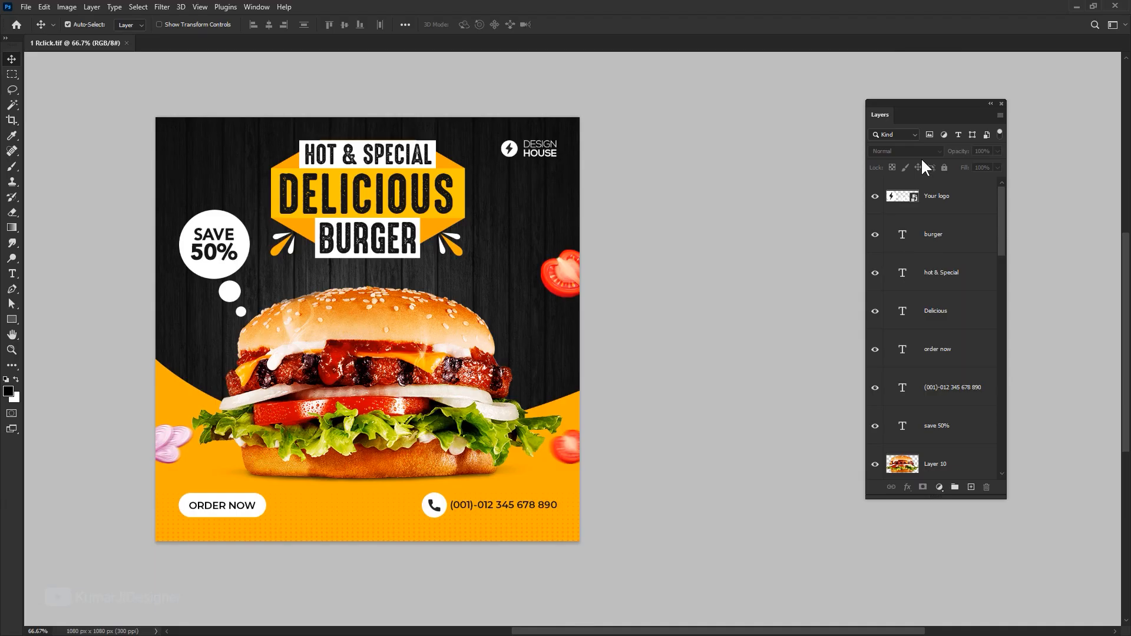
- Examine the context options of a layer's visibility area, then those of the burger layer's thumbnail and name area
left_click_drag(371, 283, 405, 281)
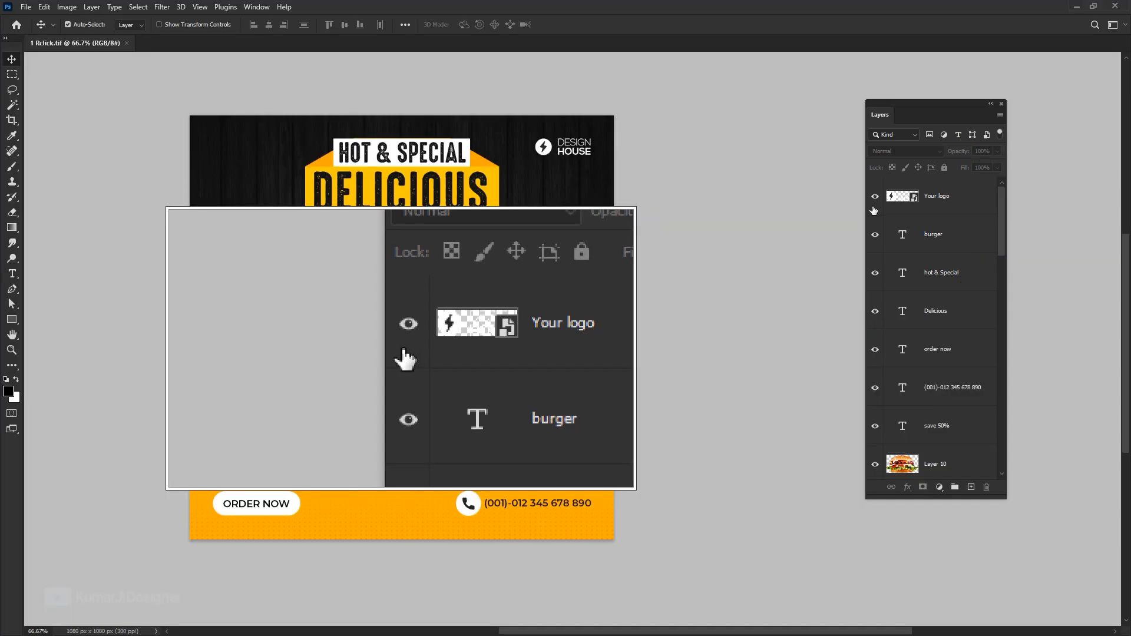
right_click(874, 211)
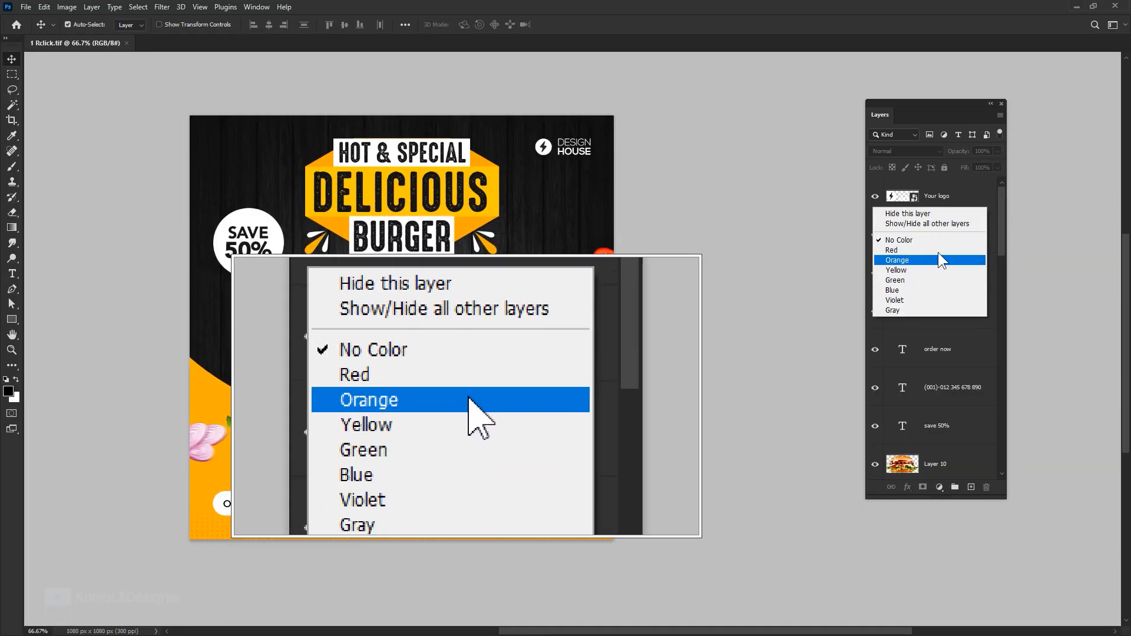
left_click(901, 312)
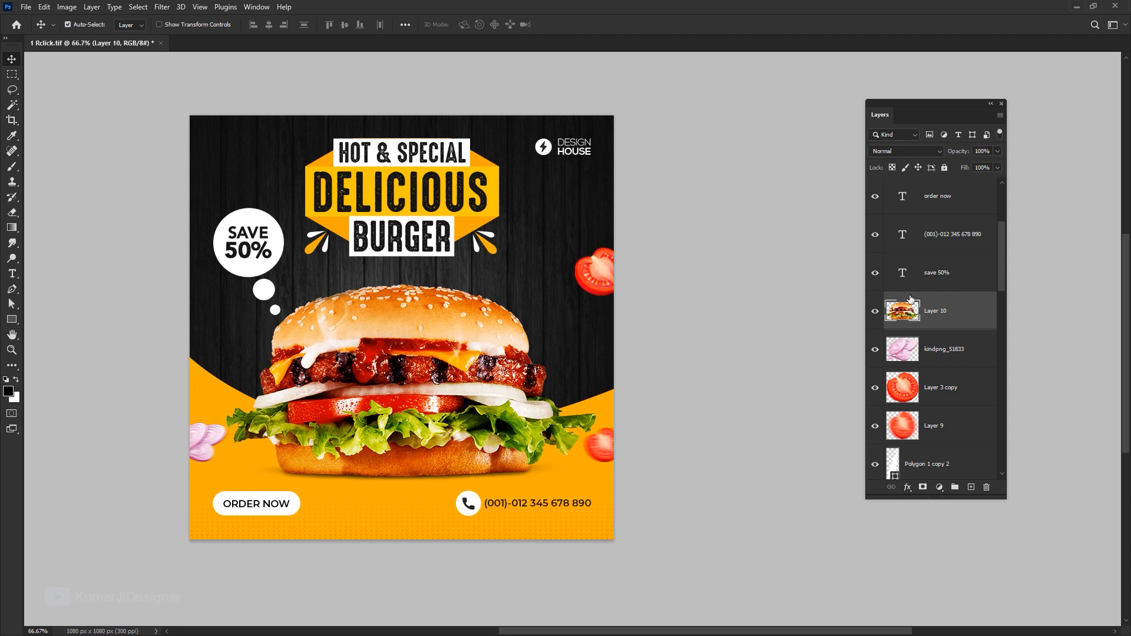
right_click(901, 316)
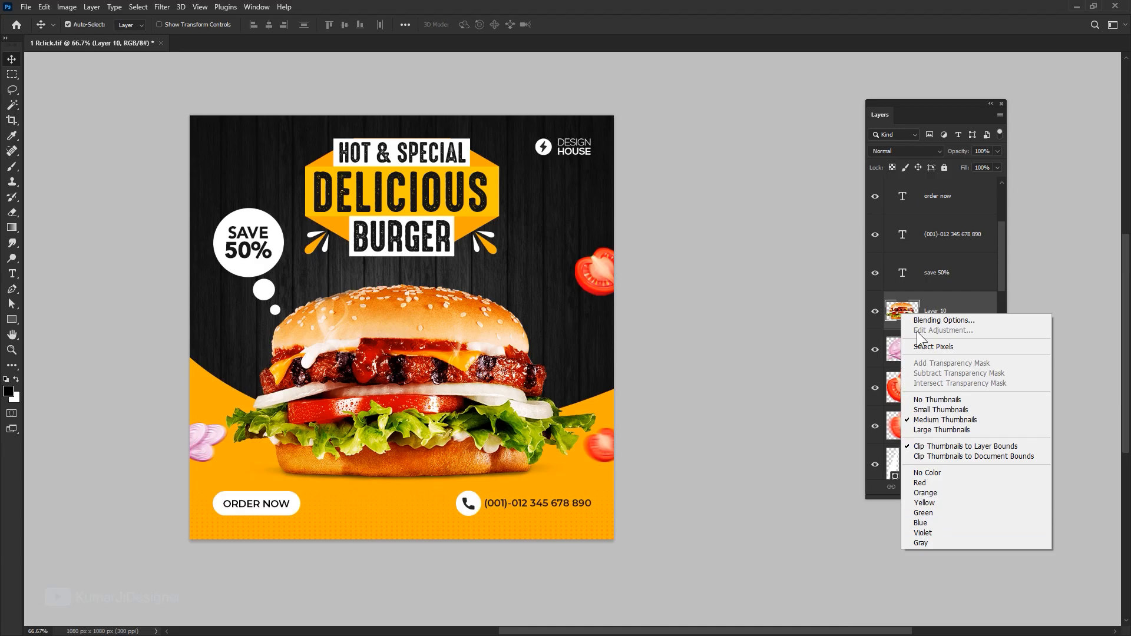
left_click(956, 299)
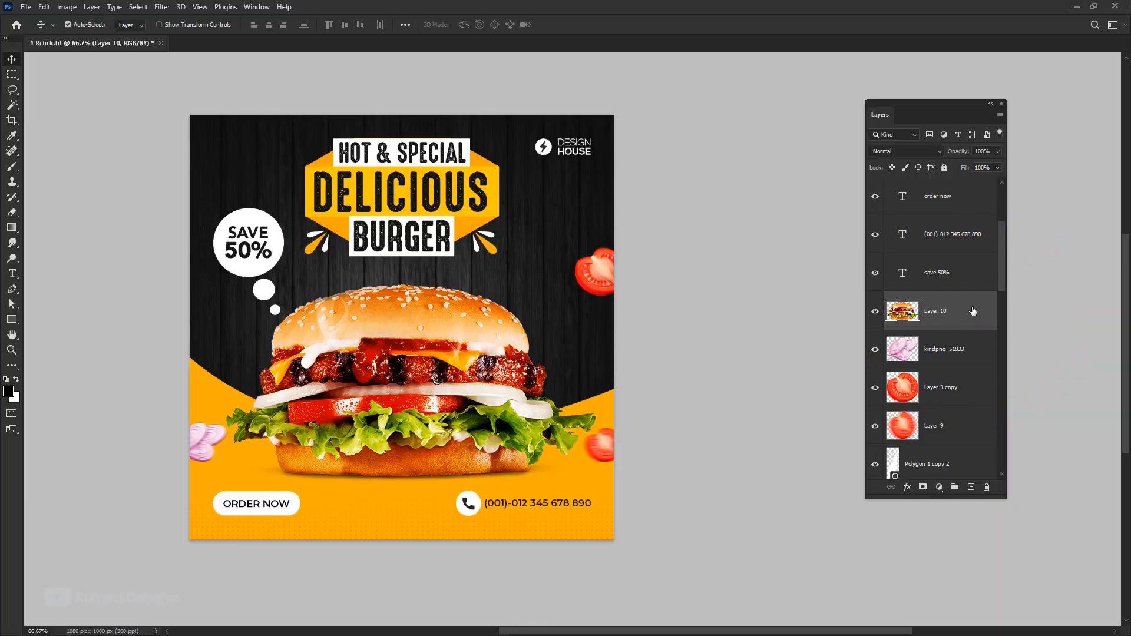
right_click(974, 309)
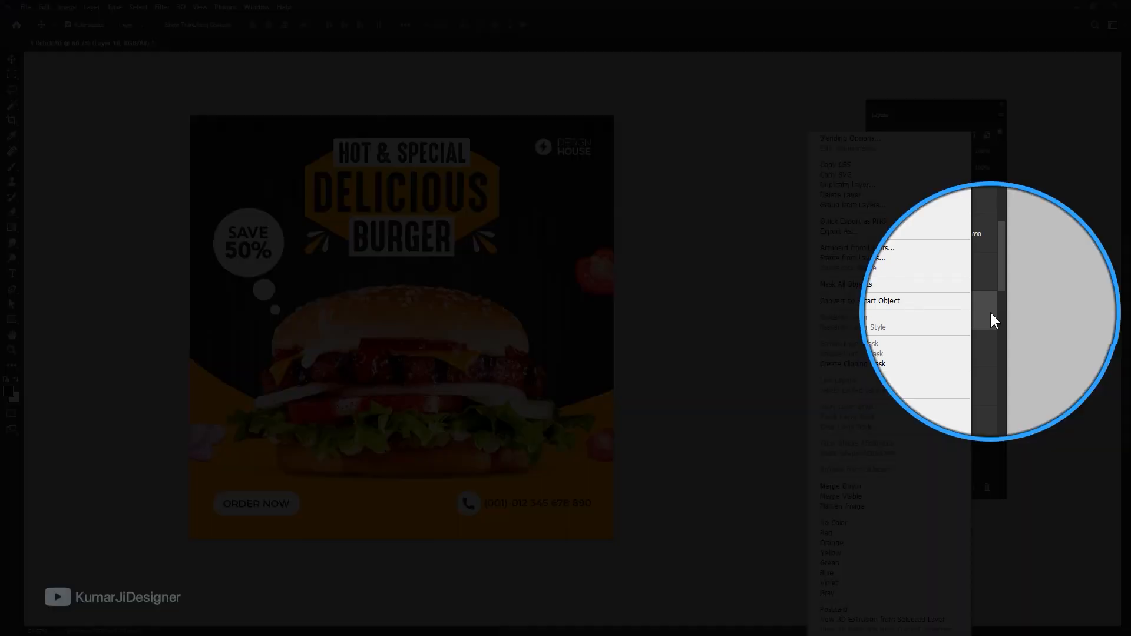
left_click(989, 310)
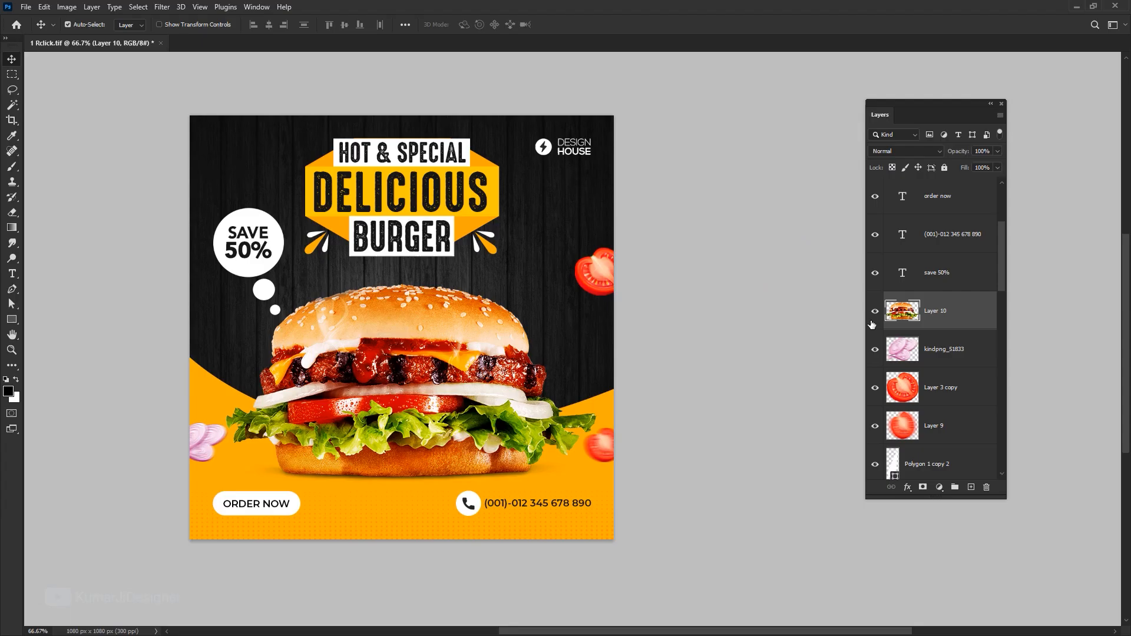
- Label burger Layer 10 orange, yellow, green and blue in turn, and reset it to No Color
right_click(873, 324)
left_click(905, 374)
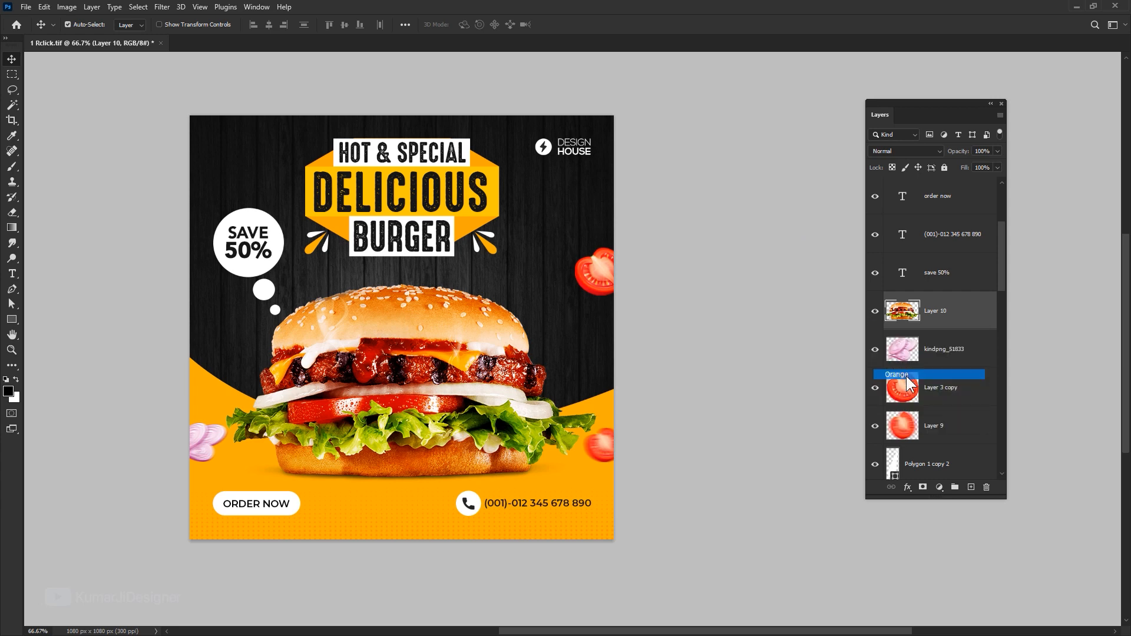
right_click(879, 323)
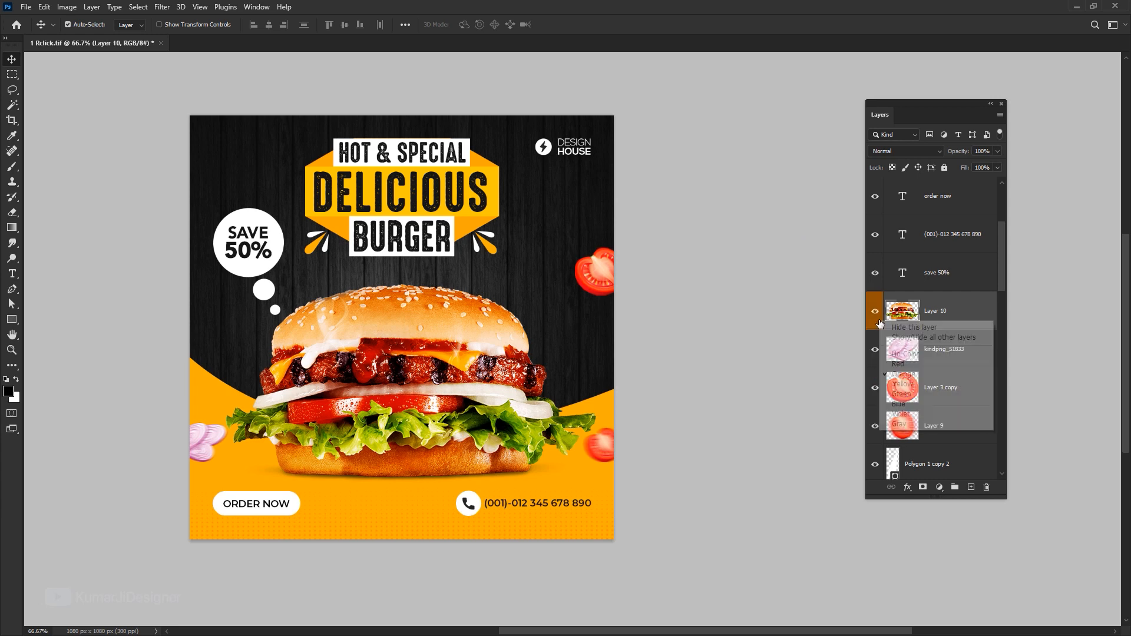
left_click(895, 384)
right_click(879, 324)
left_click(896, 388)
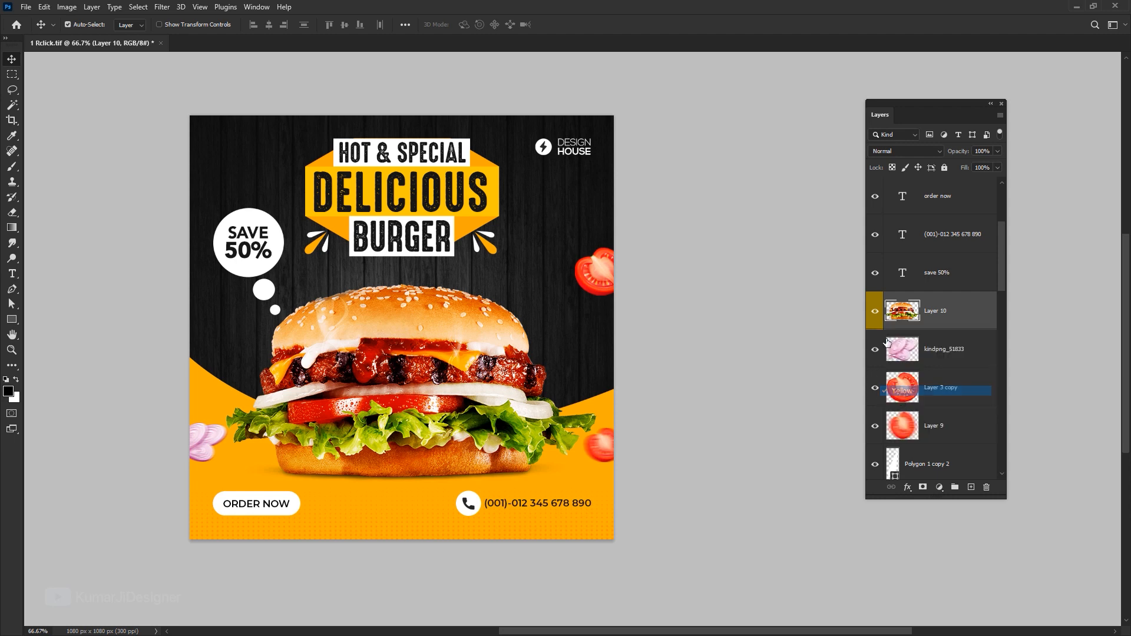
right_click(874, 326)
left_click(893, 395)
right_click(875, 328)
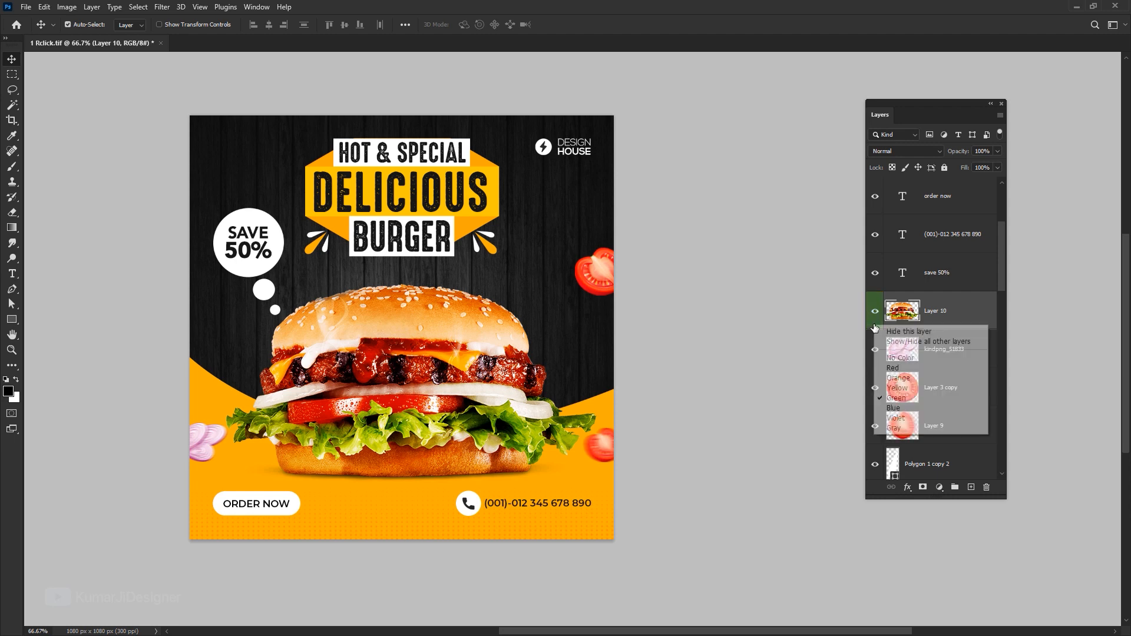
left_click(912, 408)
right_click(877, 322)
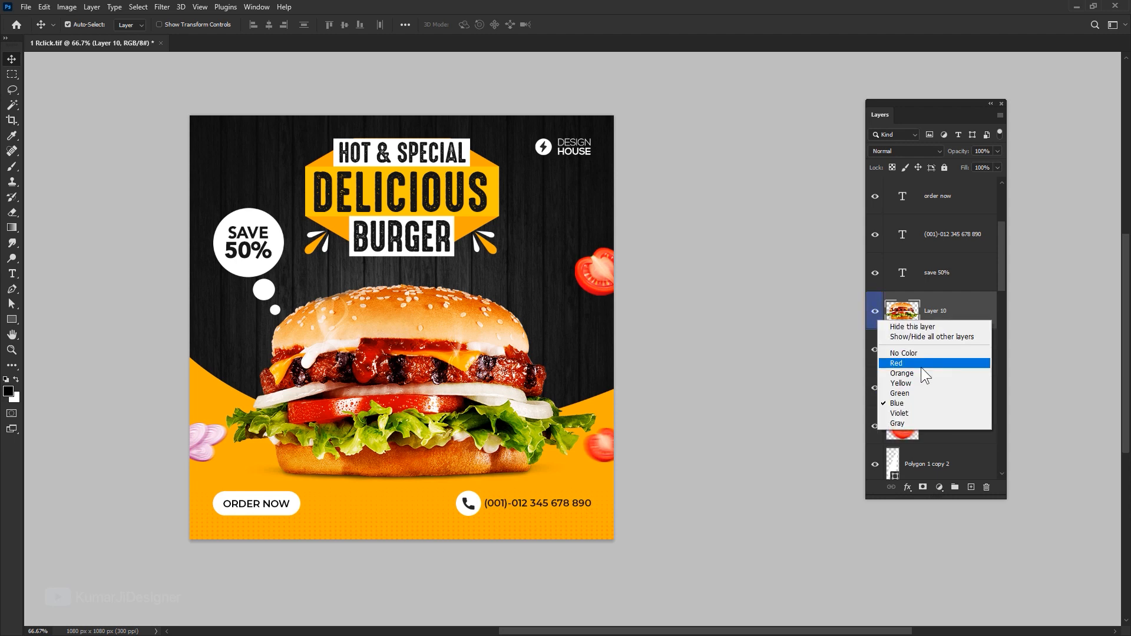
left_click(921, 351)
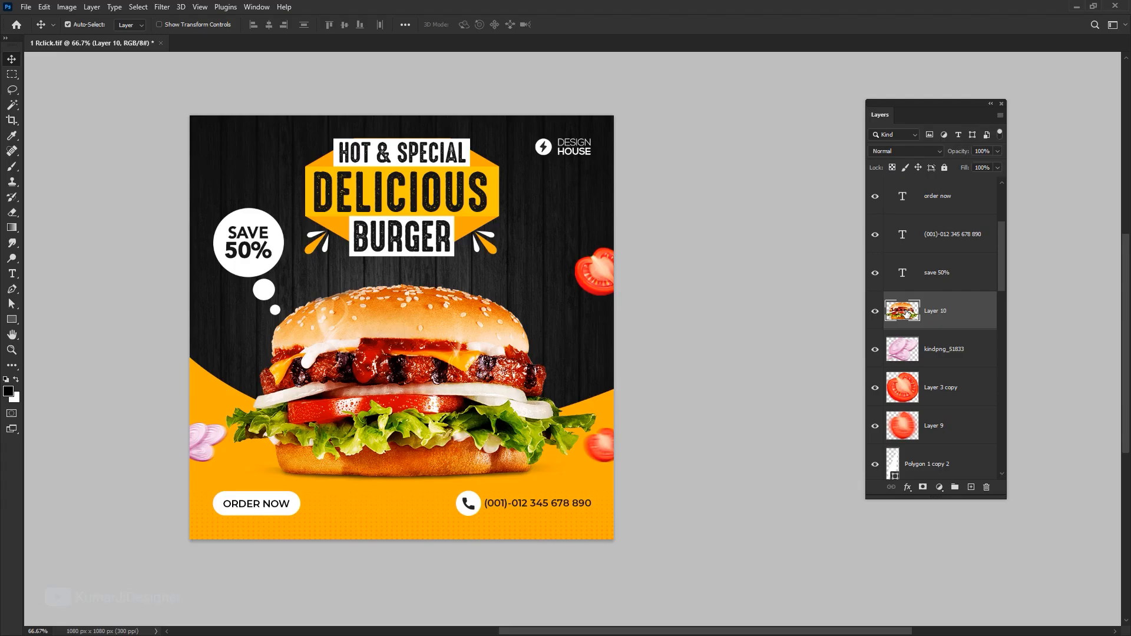
- Load the pixels of burger Layer 10 as a selection and deselect them
right_click(906, 313)
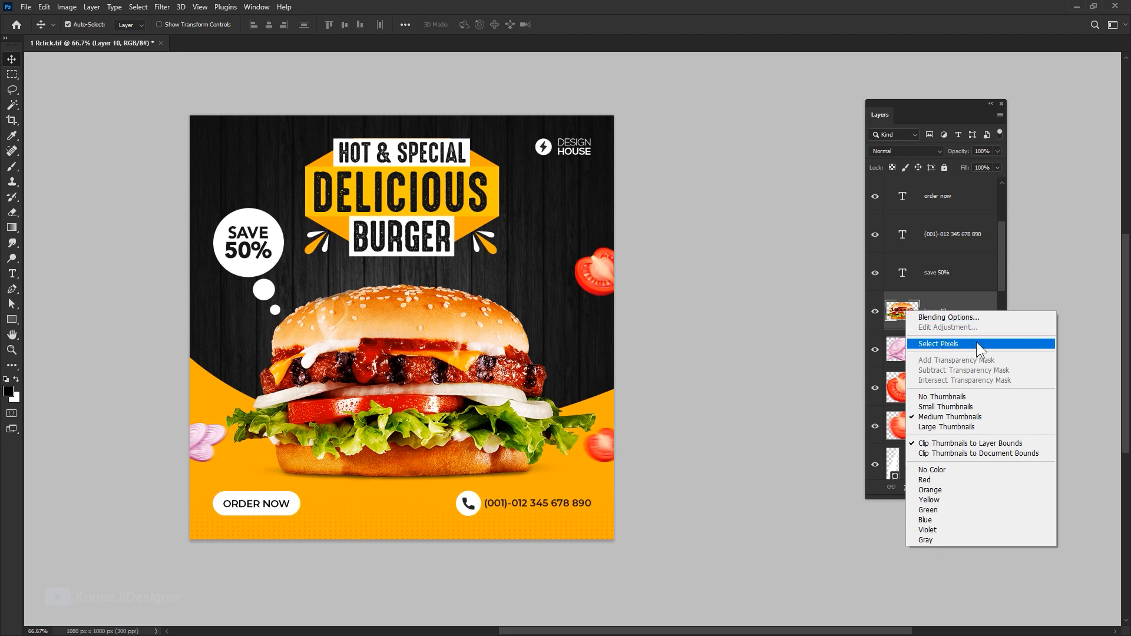
left_click(952, 344)
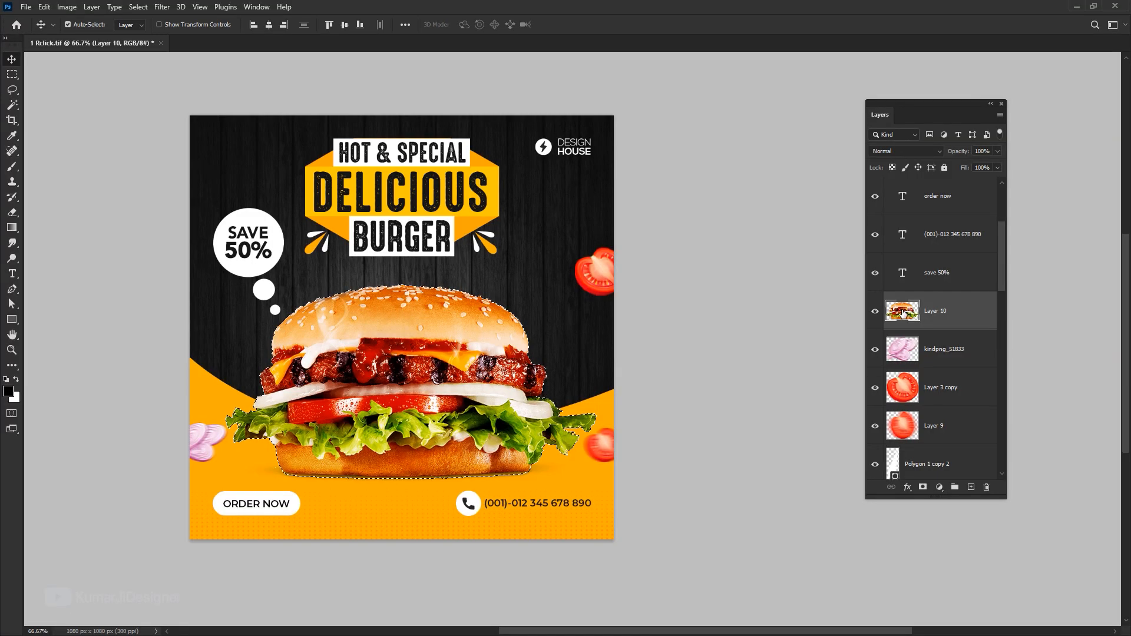
right_click(901, 309)
left_click(904, 302)
left_click(144, 7)
left_click(167, 28)
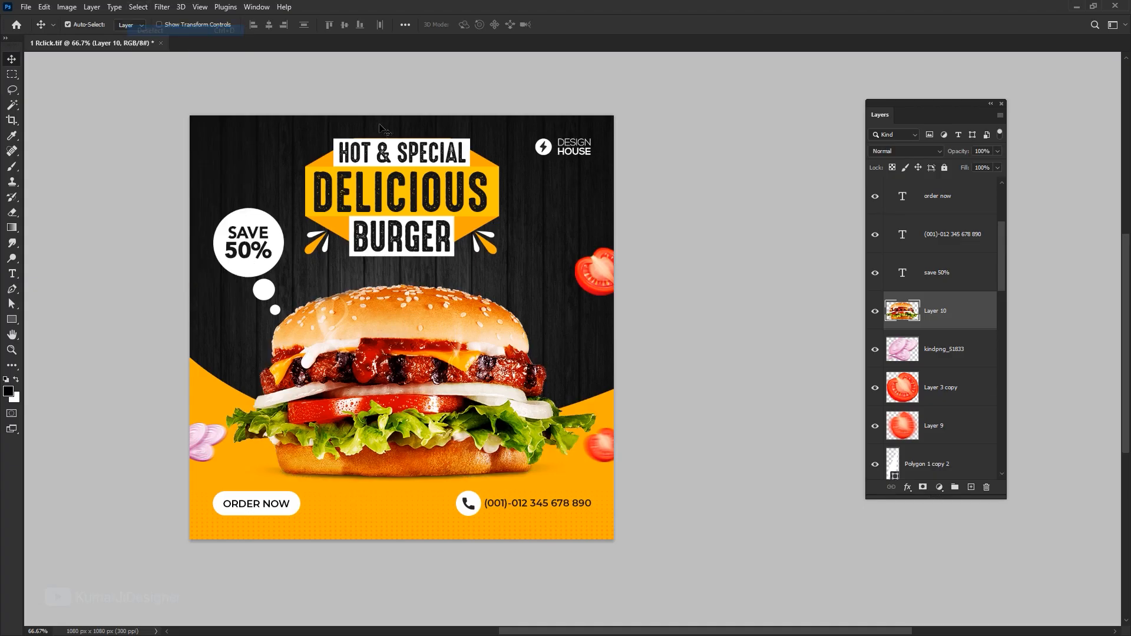
- Load the burger layer's outline as a selection again, and reposition and lengthen the Layers panel with Layer 10 active
left_click(902, 311, "ctrl")
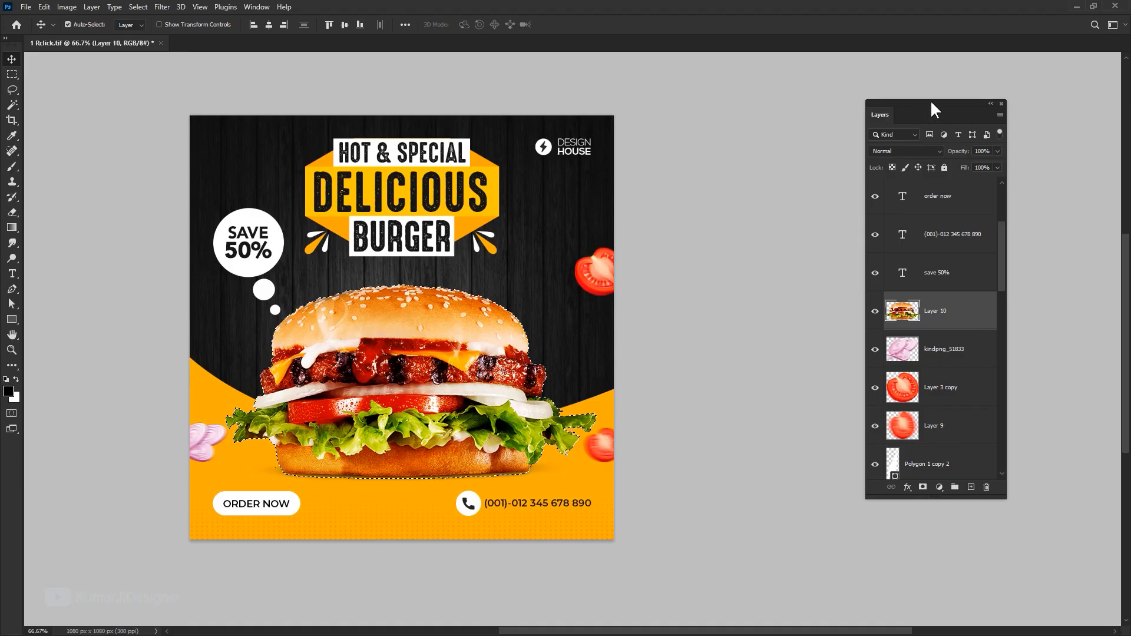
left_click_drag(931, 103, 957, 105)
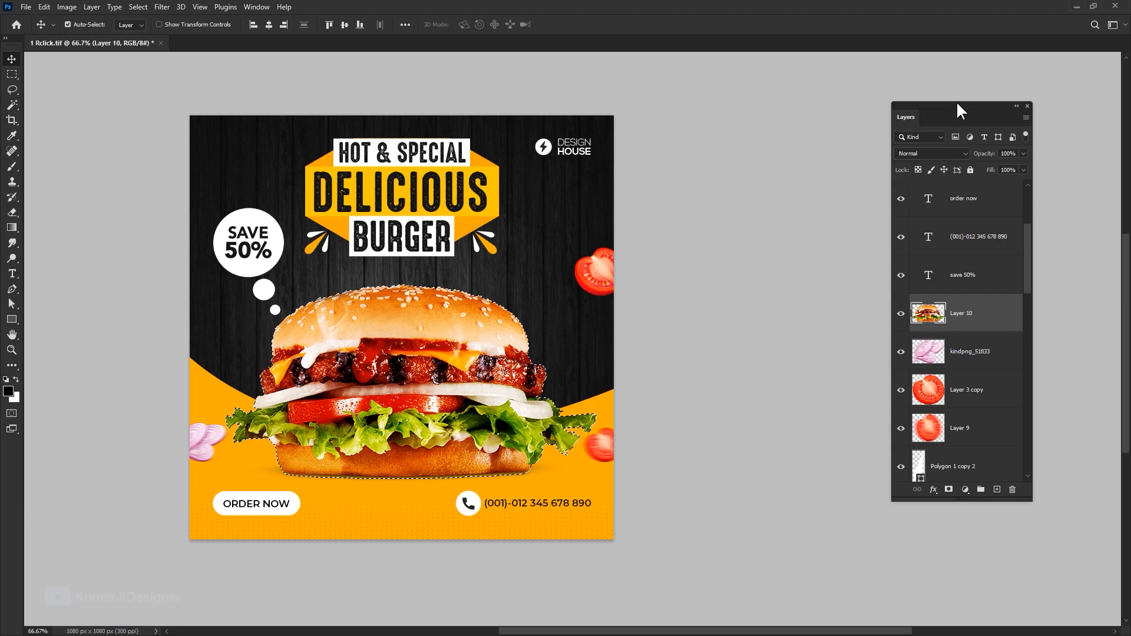
left_click_drag(959, 500, 984, 533)
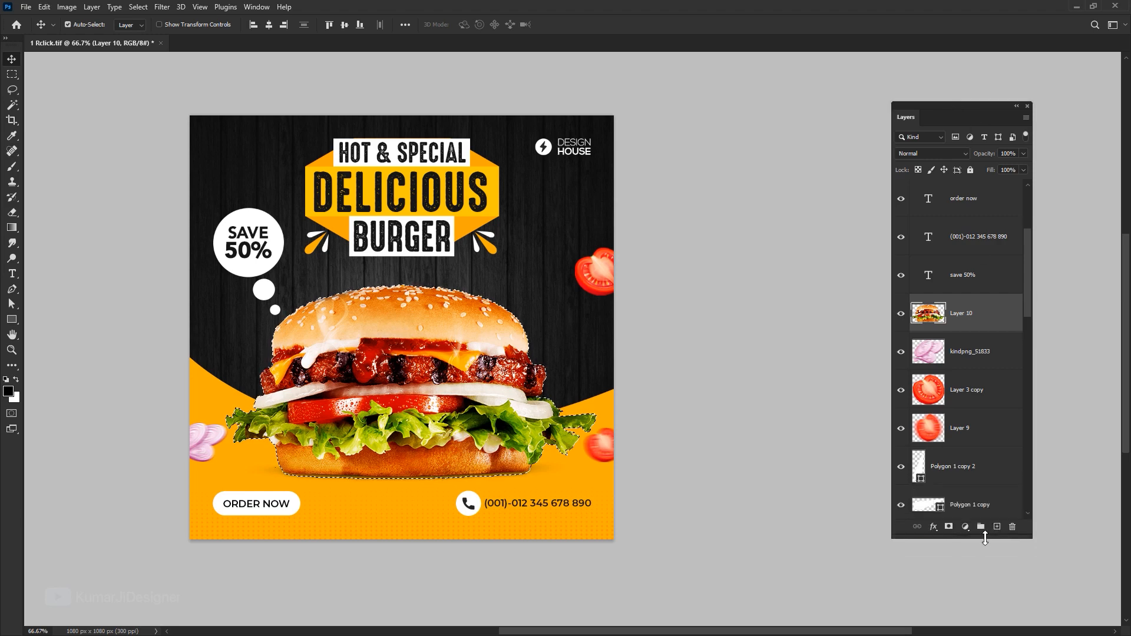
left_click(989, 269)
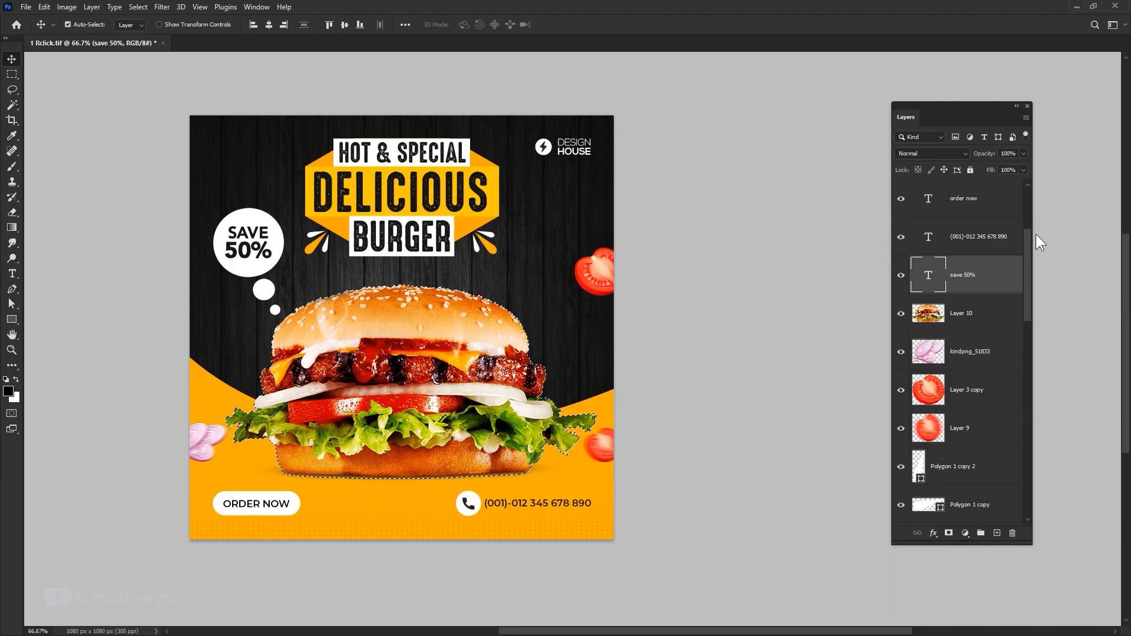
mouse_move(1035, 235)
left_mouse_down()
mouse_move(1027, 366)
mouse_move(1043, 333)
mouse_move(1034, 225)
mouse_move(1031, 248)
left_mouse_up()
left_click(983, 286)
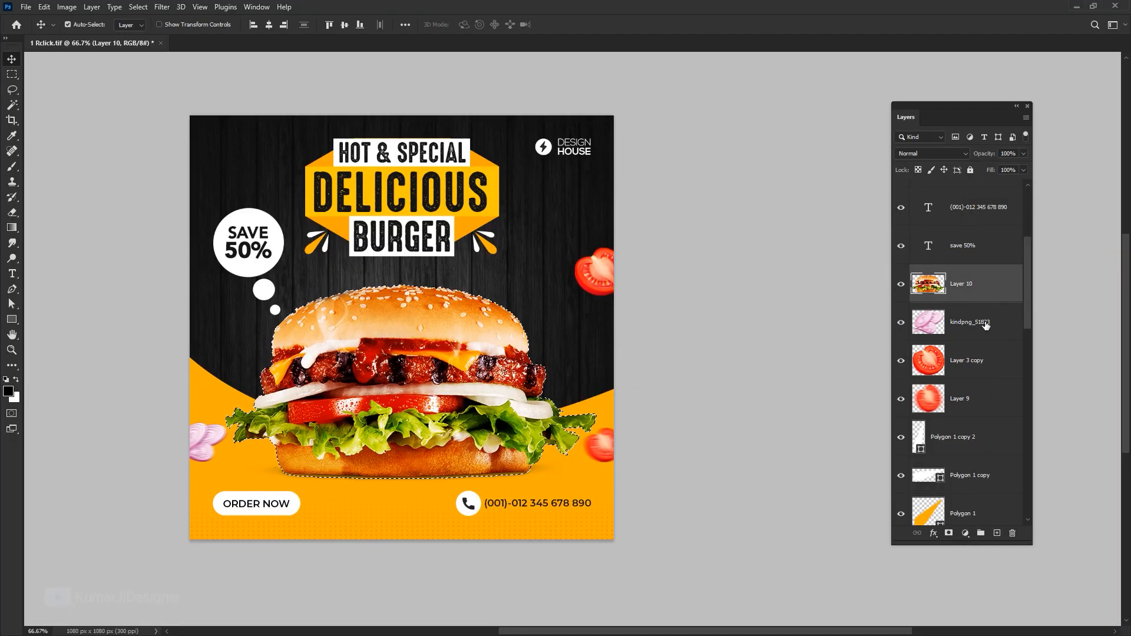
- Set the layer thumbnails to medium size clipped to layer bounds, and deselect the burger outline
right_click(925, 289)
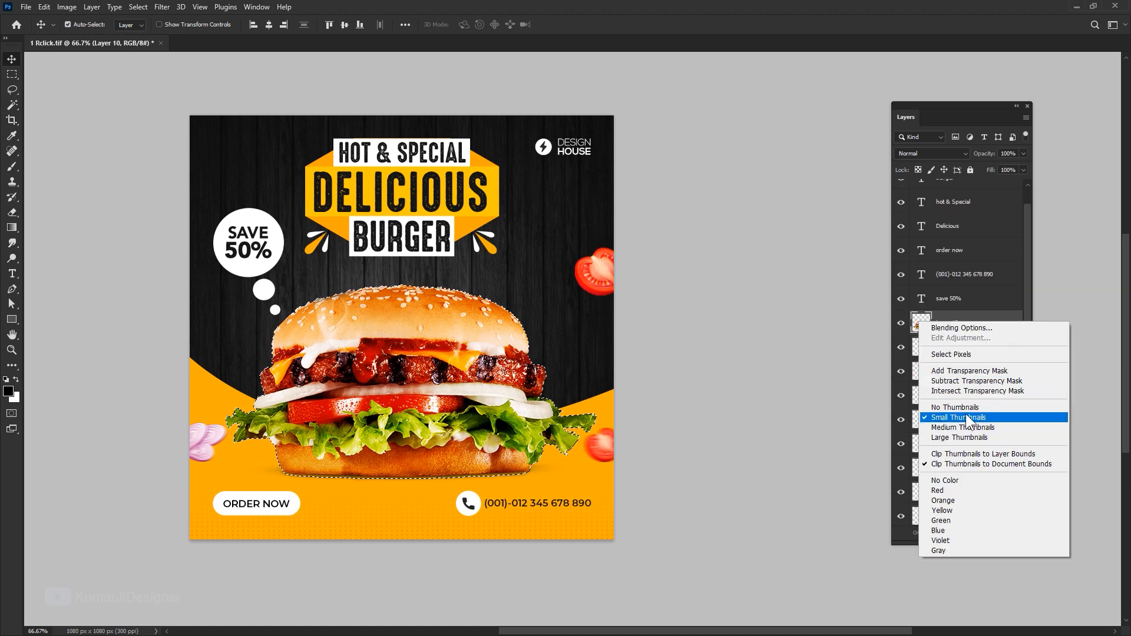
left_click(956, 428)
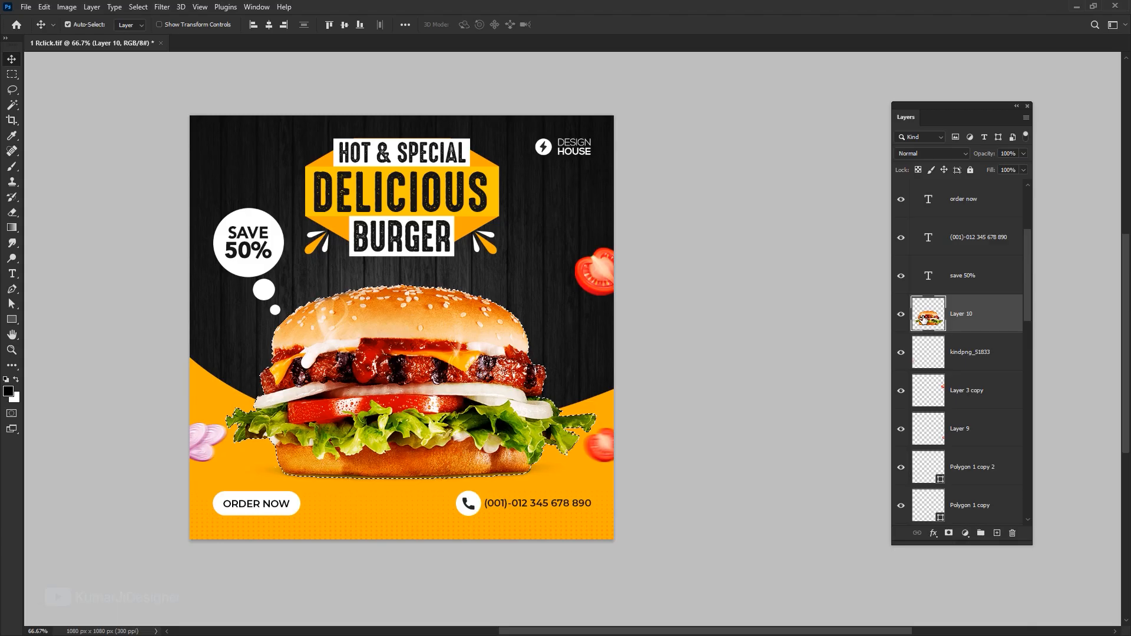
right_click(923, 319)
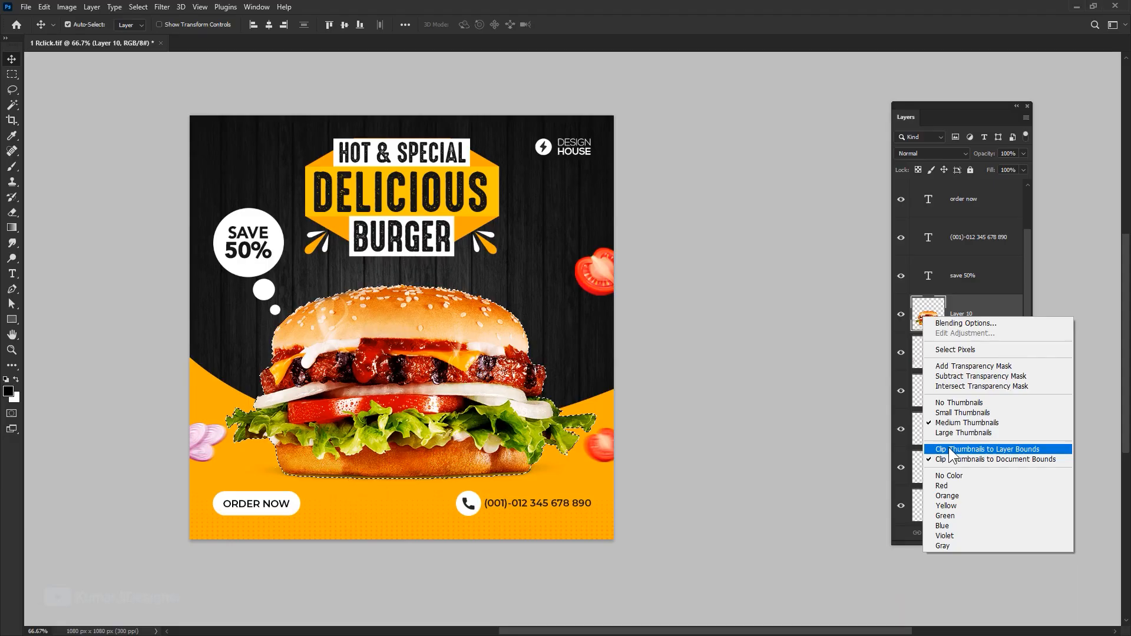
left_click(949, 449)
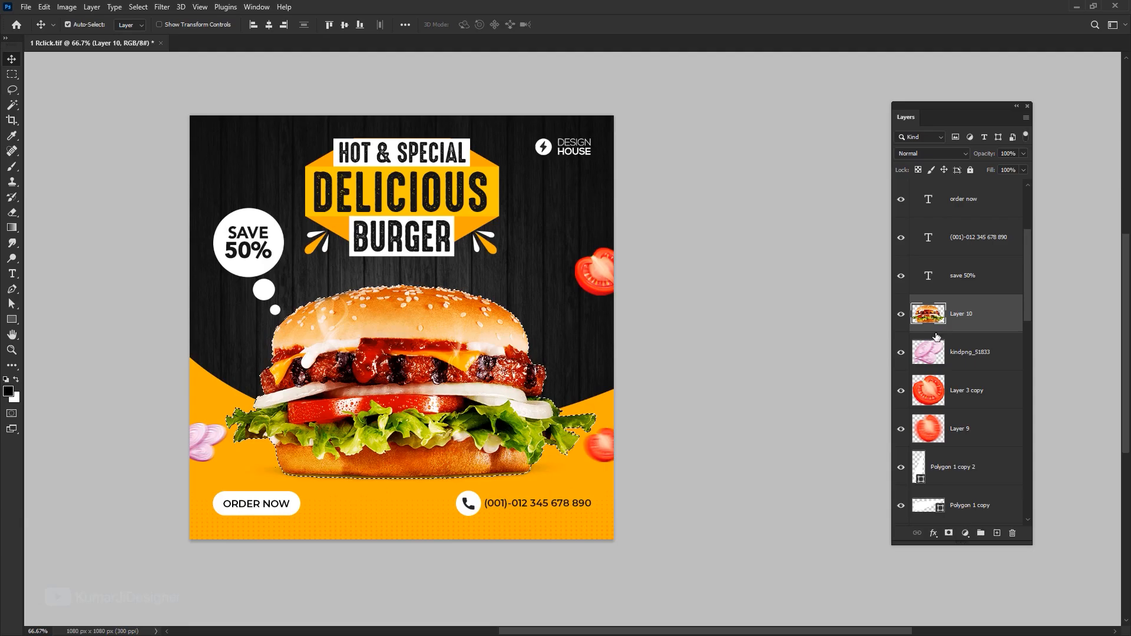
key("ctrl+d")
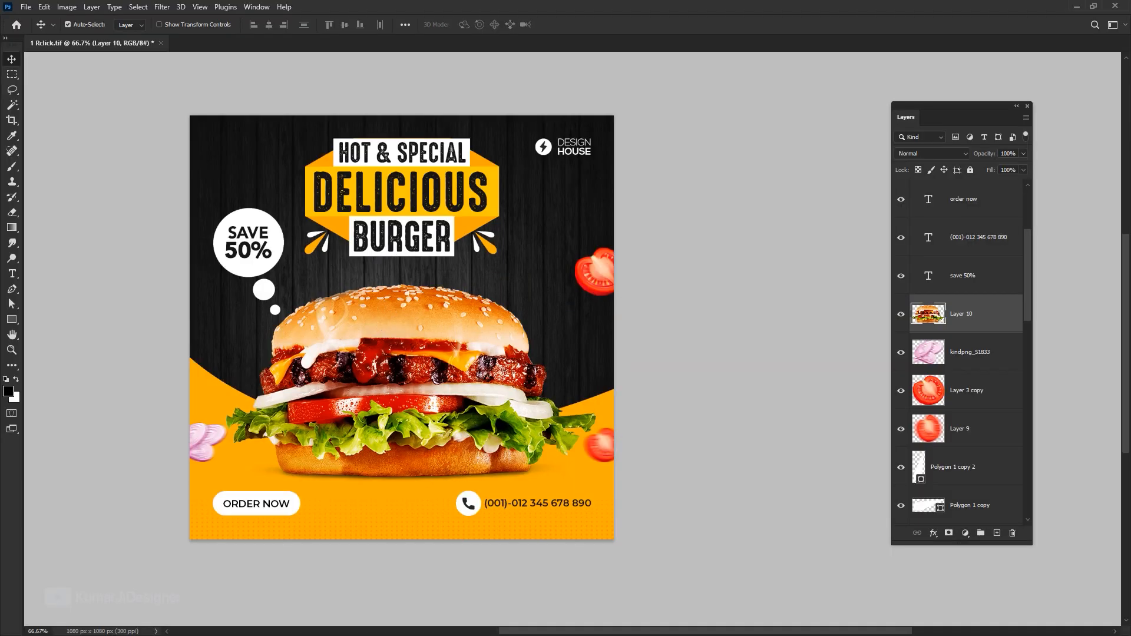
- Review the thumbnail options of burger Layer 10 and the layer commands available for the Your logo layer
left_click_drag(1023, 251, 1052, 179)
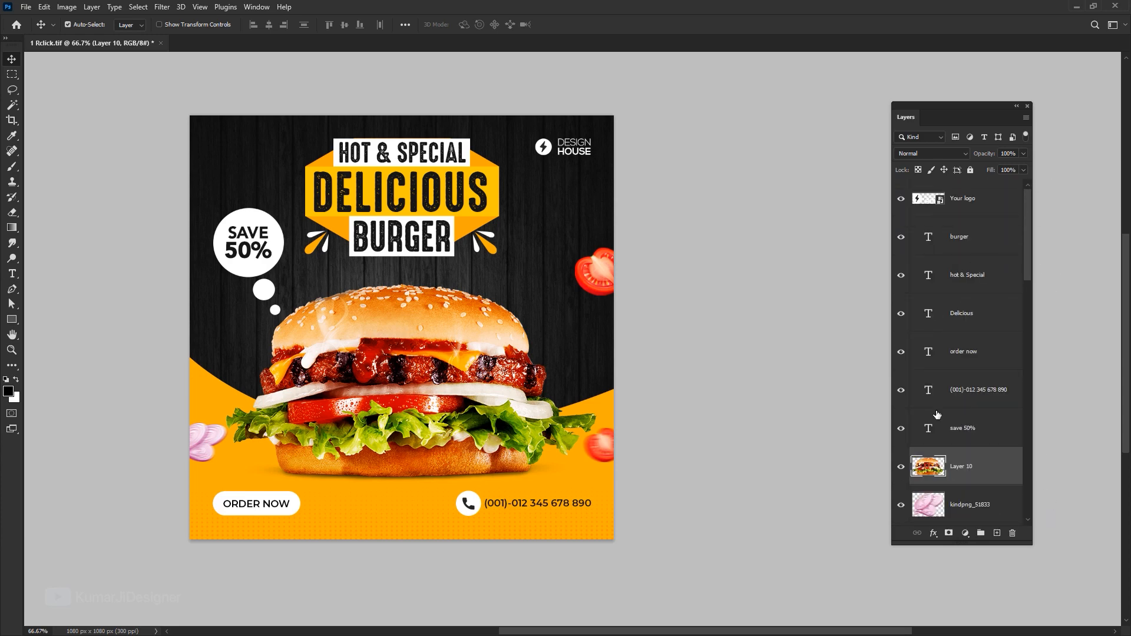
scroll(936, 414, "down", 3)
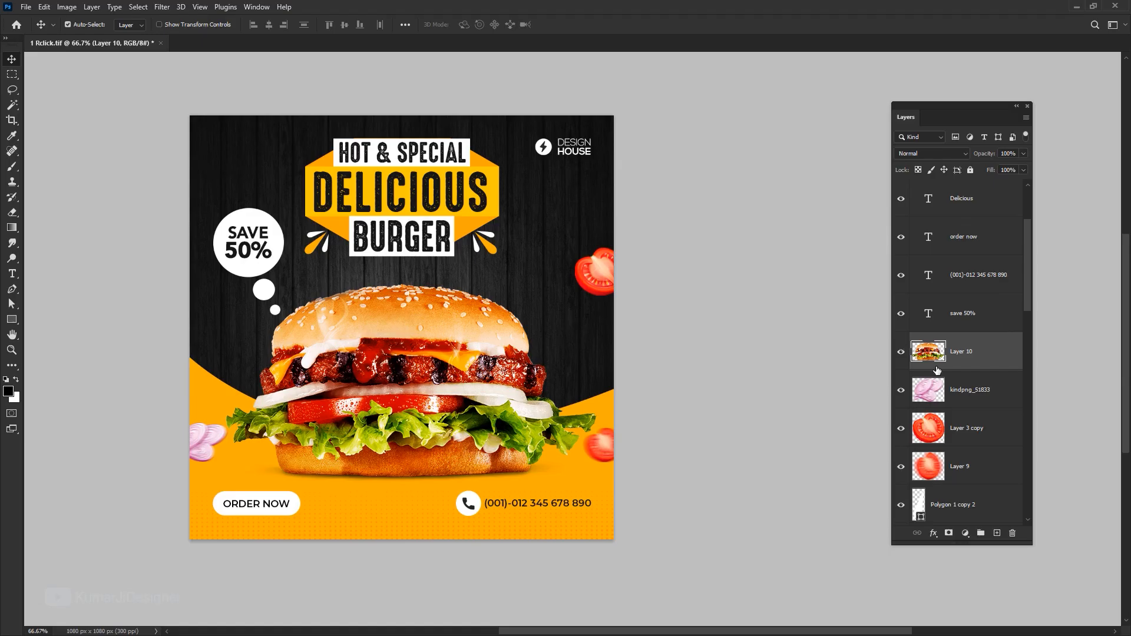
right_click(932, 356)
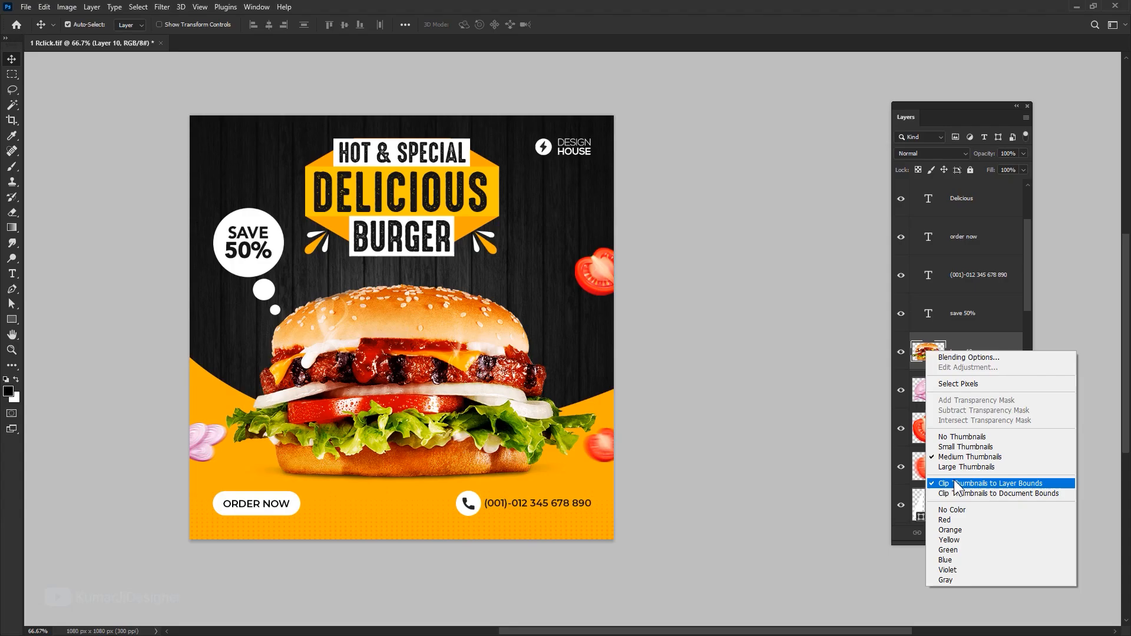
left_click(963, 337)
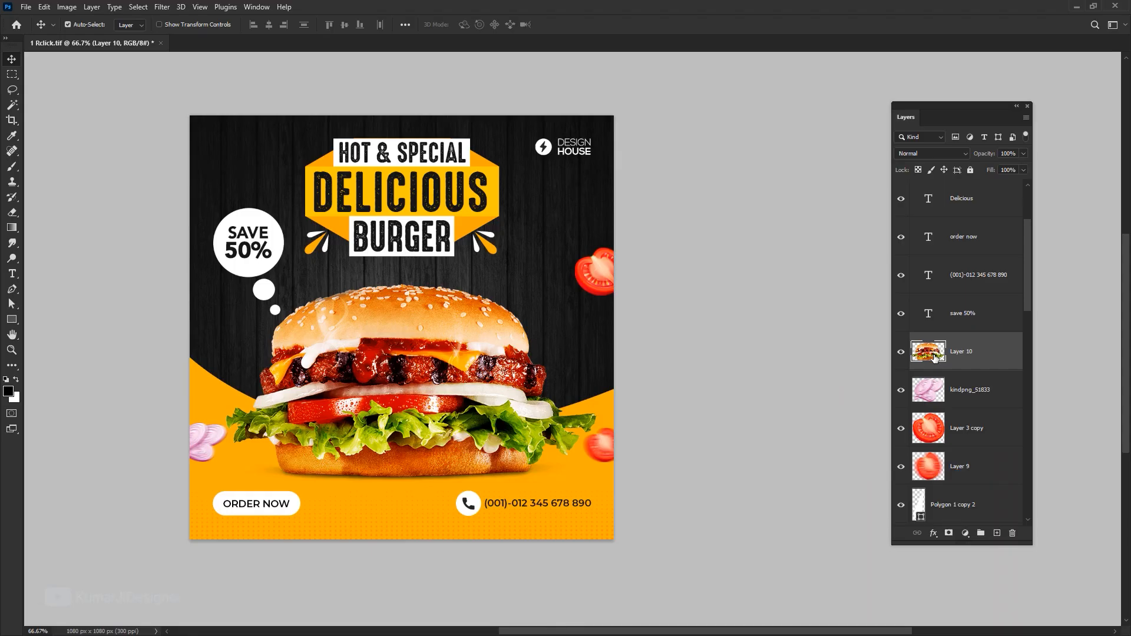
right_click(934, 356)
left_click(968, 392)
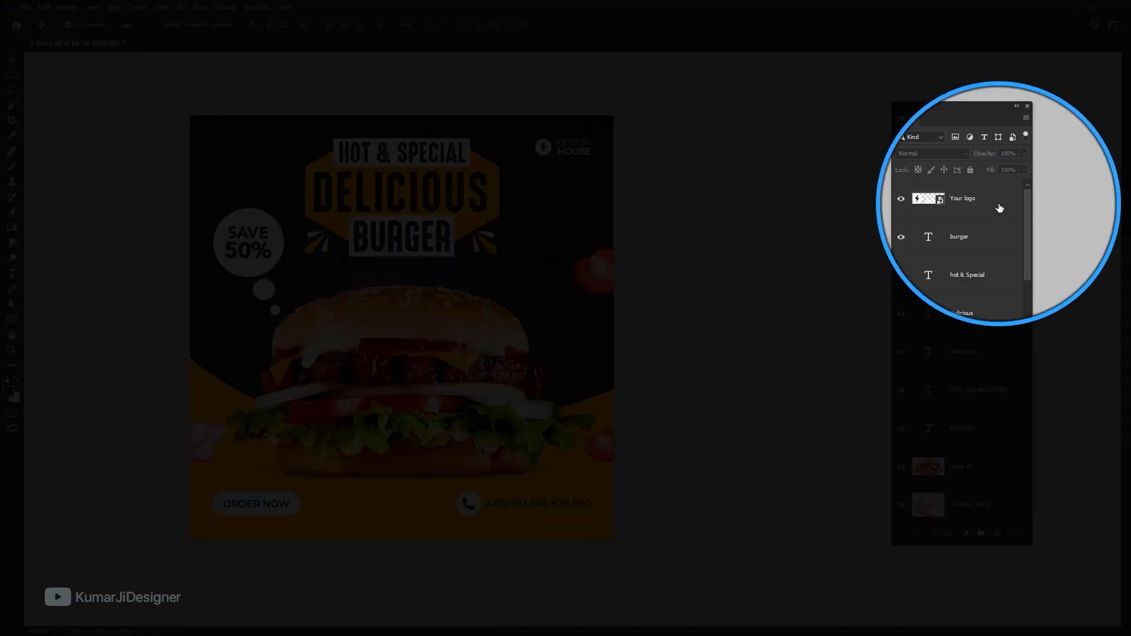
right_click(999, 206)
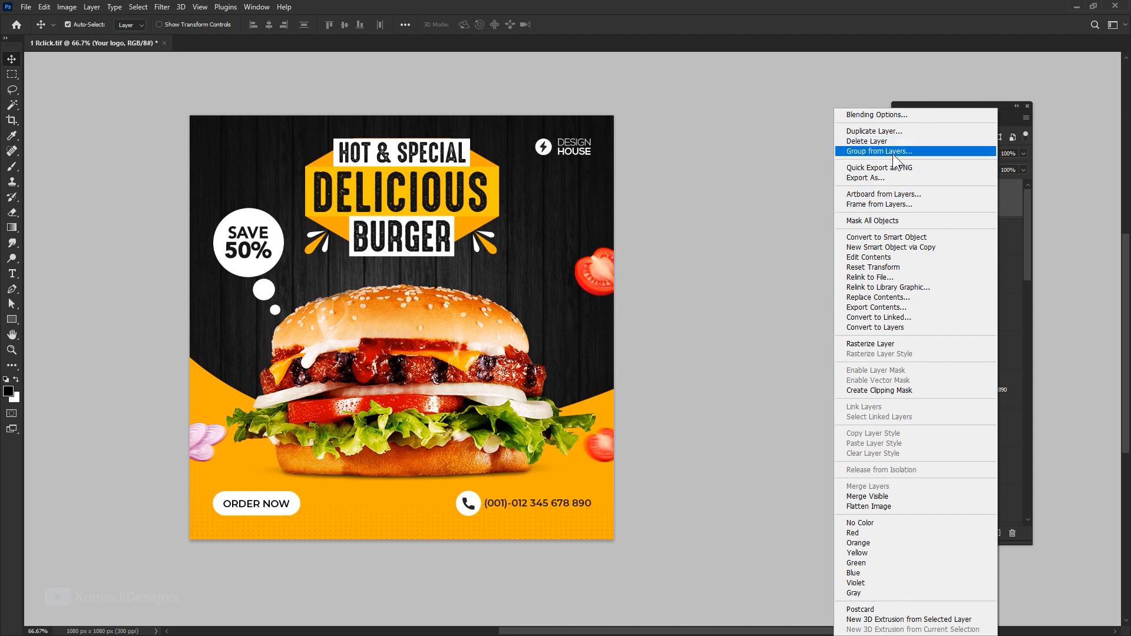
- Select the burger's Layer 10 from the canvas and review the layer commands available for it
right_click(435, 338)
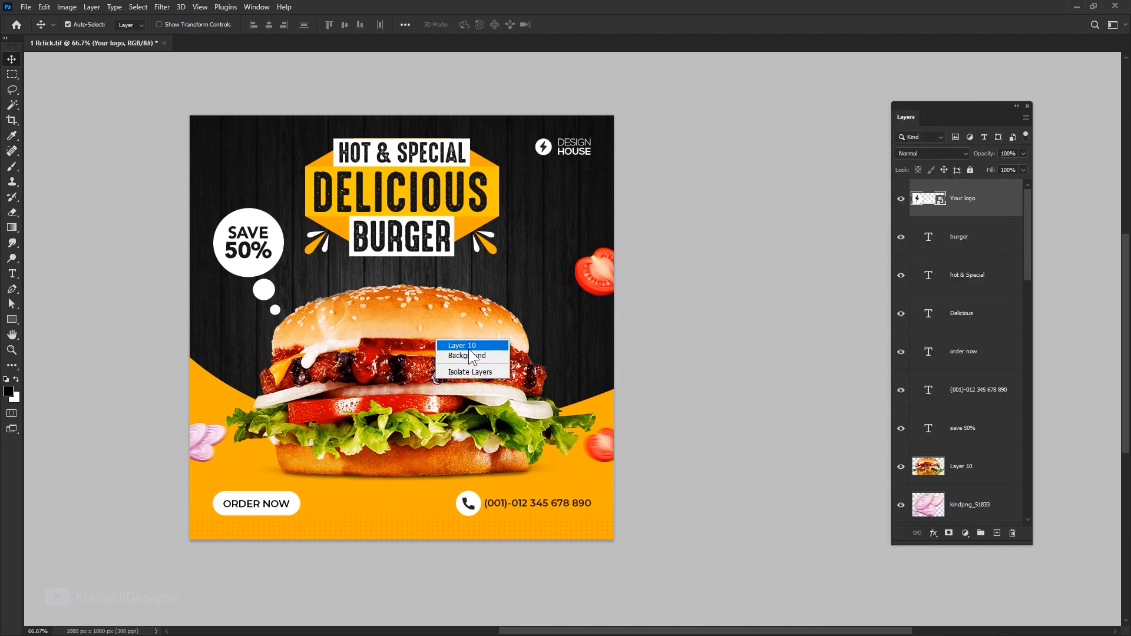
left_click(467, 346)
scroll(977, 449, "down", 2)
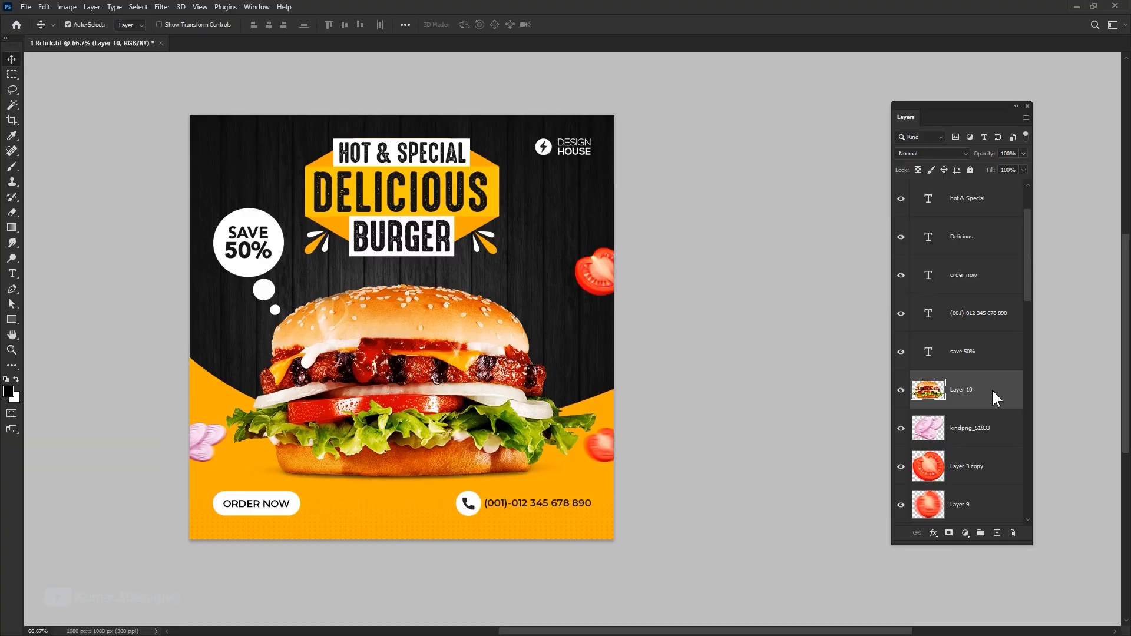
right_click(991, 388)
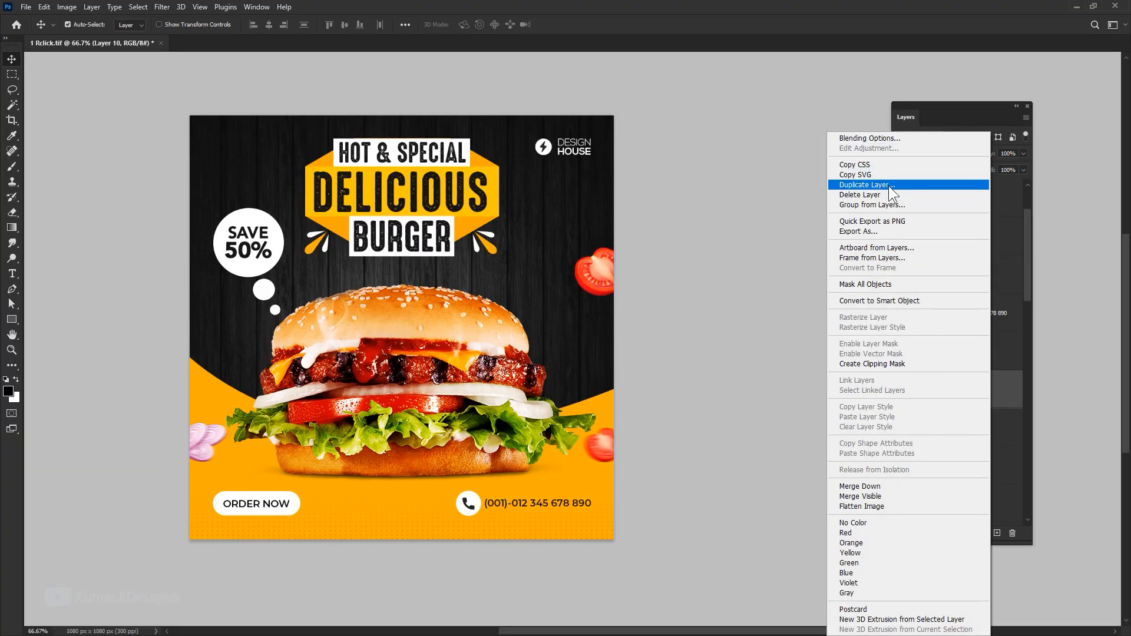
left_click(821, 2)
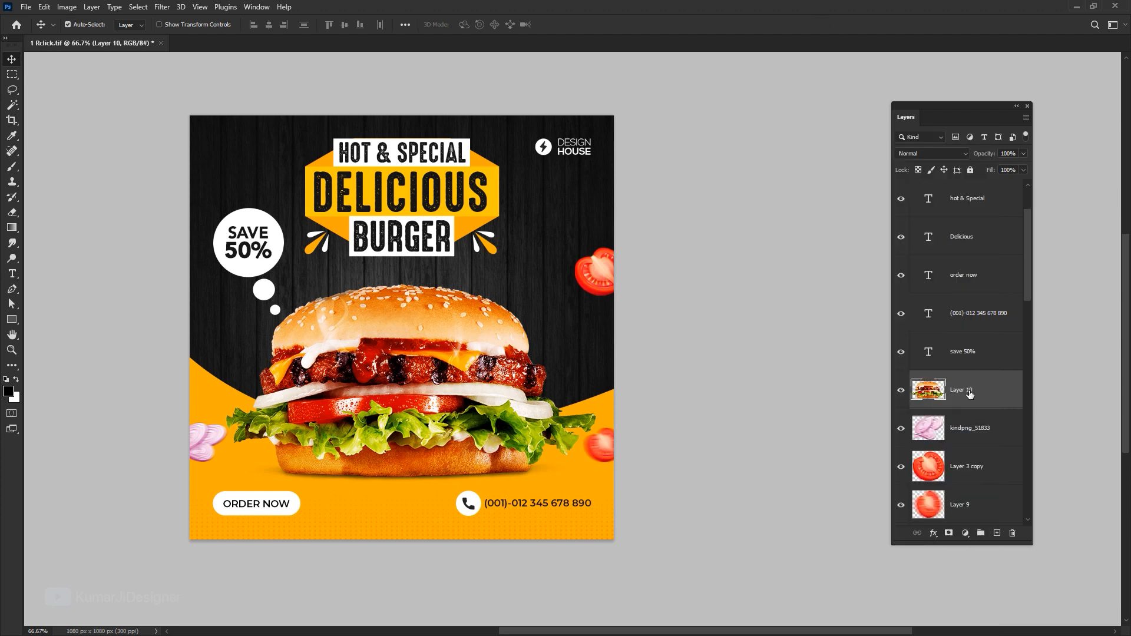
- Duplicate burger Layer 10 and shift the copy slightly on the canvas, and undo the duplication
key("ctrl+j")
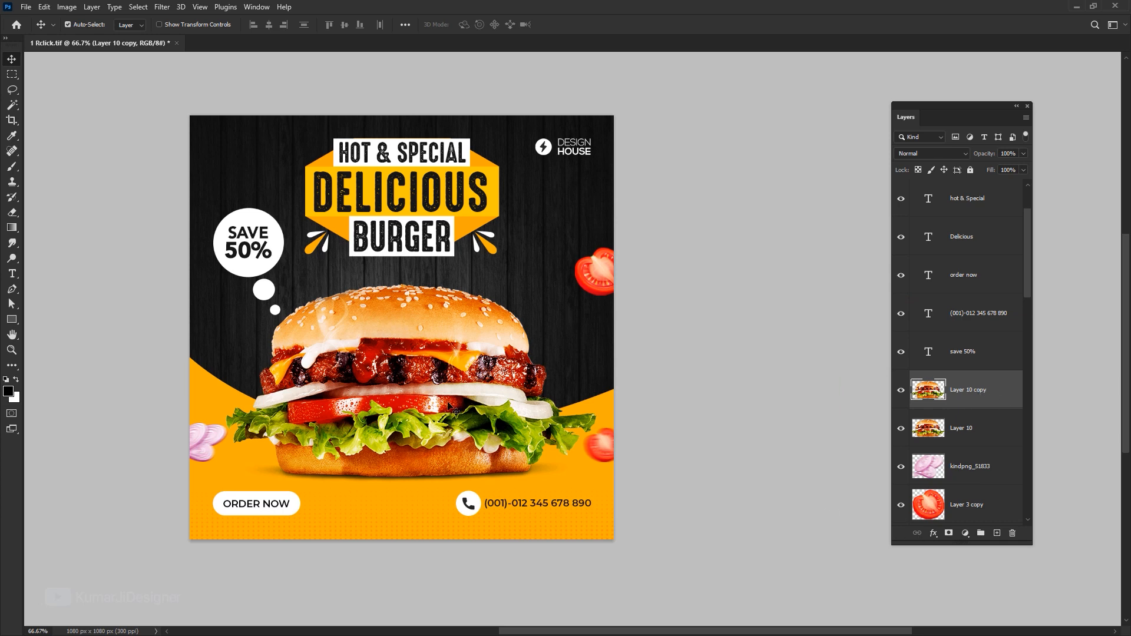
left_click_drag(415, 419, 445, 407)
key("ctrl+z")
- Group the layers from Delicious down to Layer 10
right_click(977, 430)
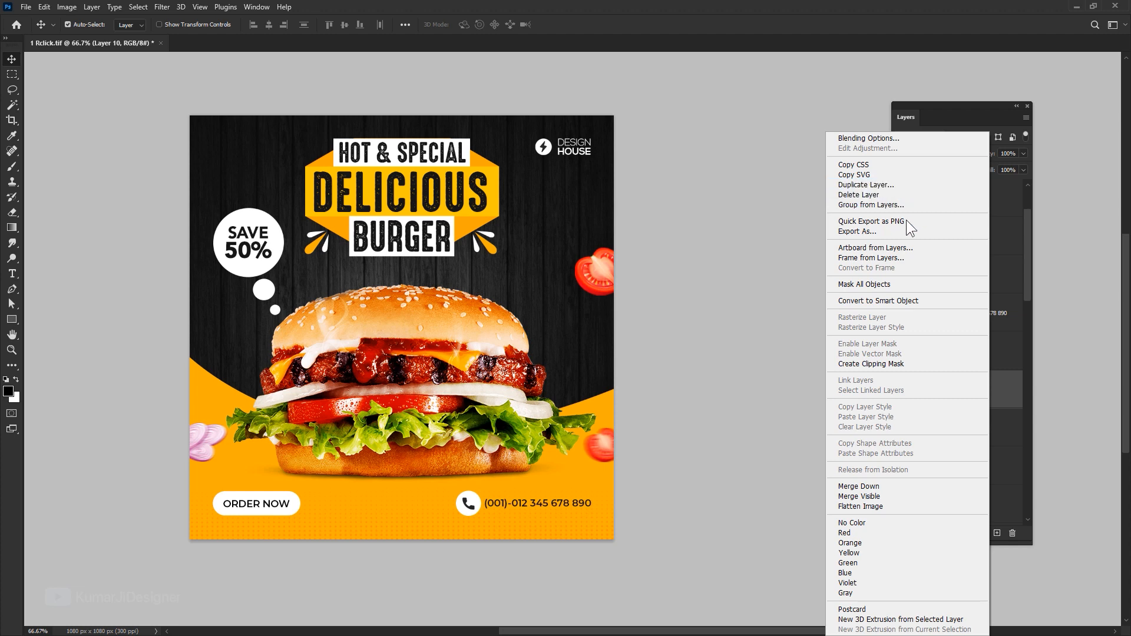
left_click(1002, 412)
left_click(972, 247, "shift")
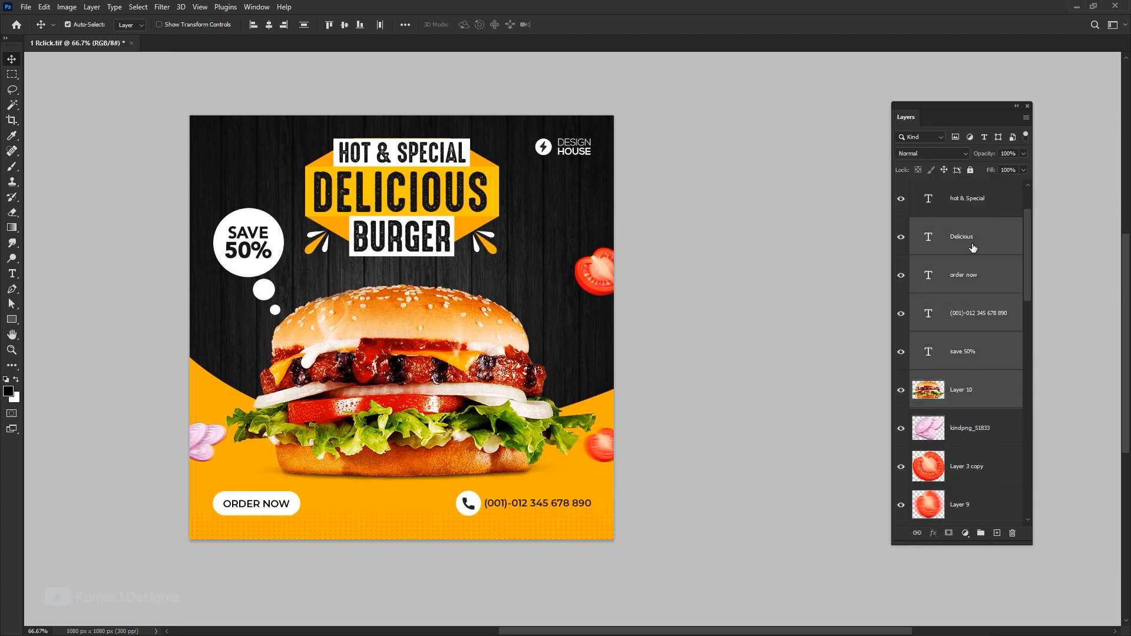
key("ctrl+g")
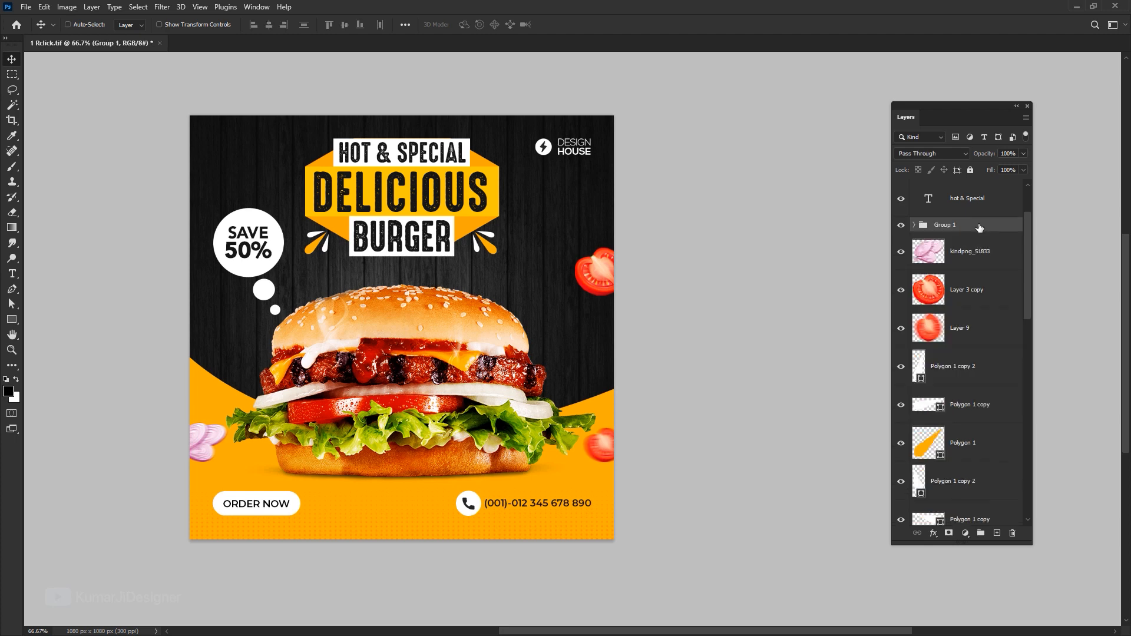
- Review the grouping commands and ungroup Group 1 back into separate layers
left_click(91, 6)
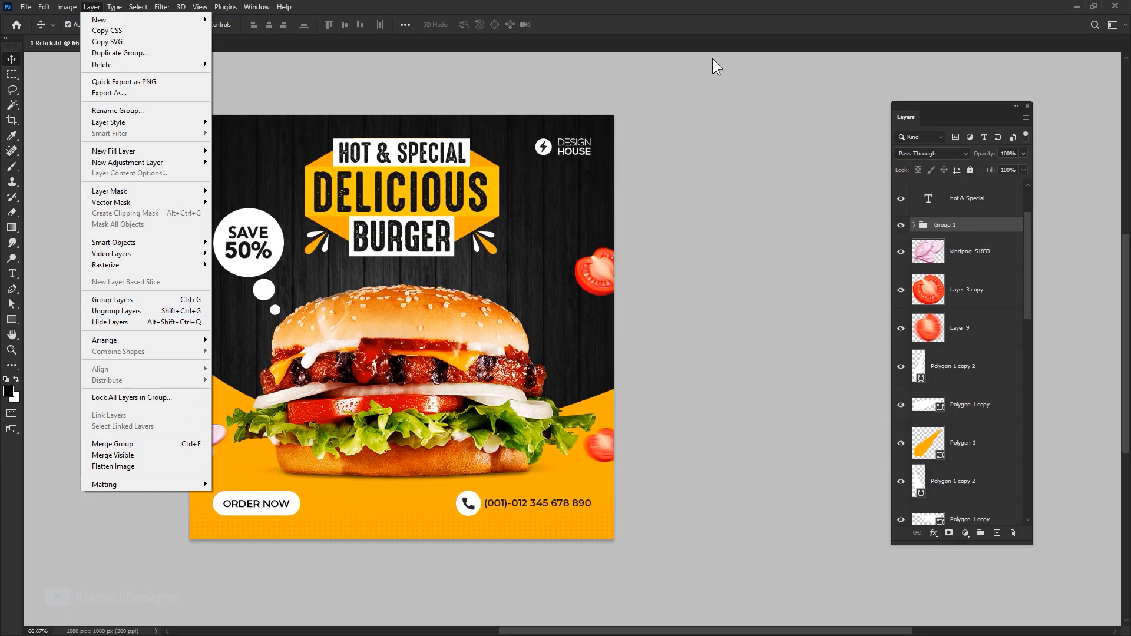
left_click(937, 227)
key("ctrl+shift+g")
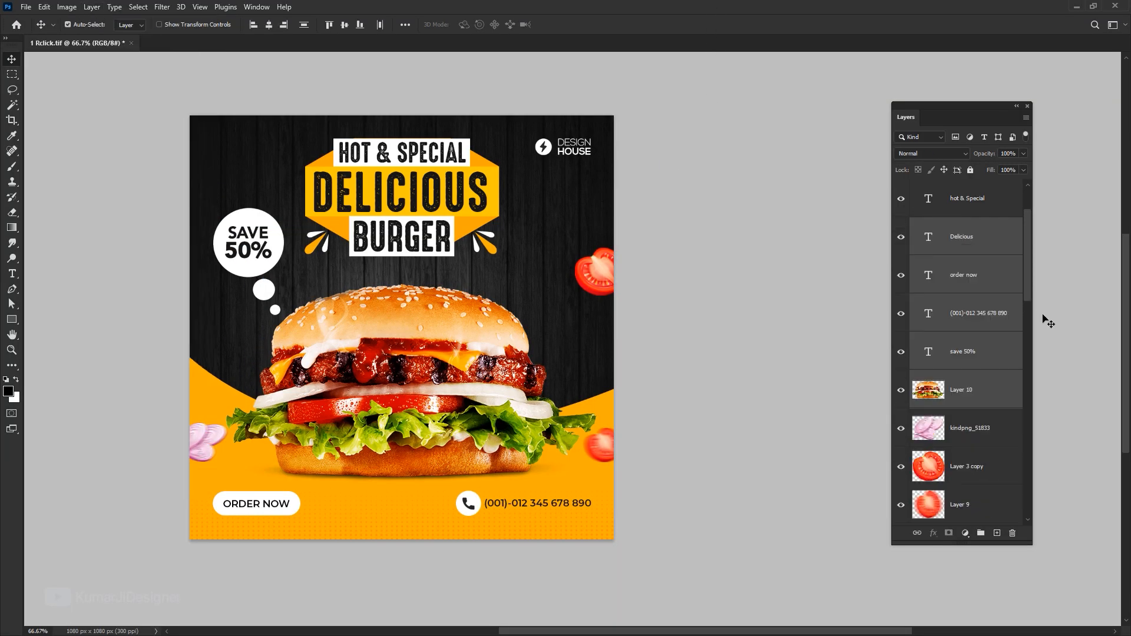
- Review the export, artboard, mask and smart object commands available for Layer 10
scroll(1023, 333, "down", 1)
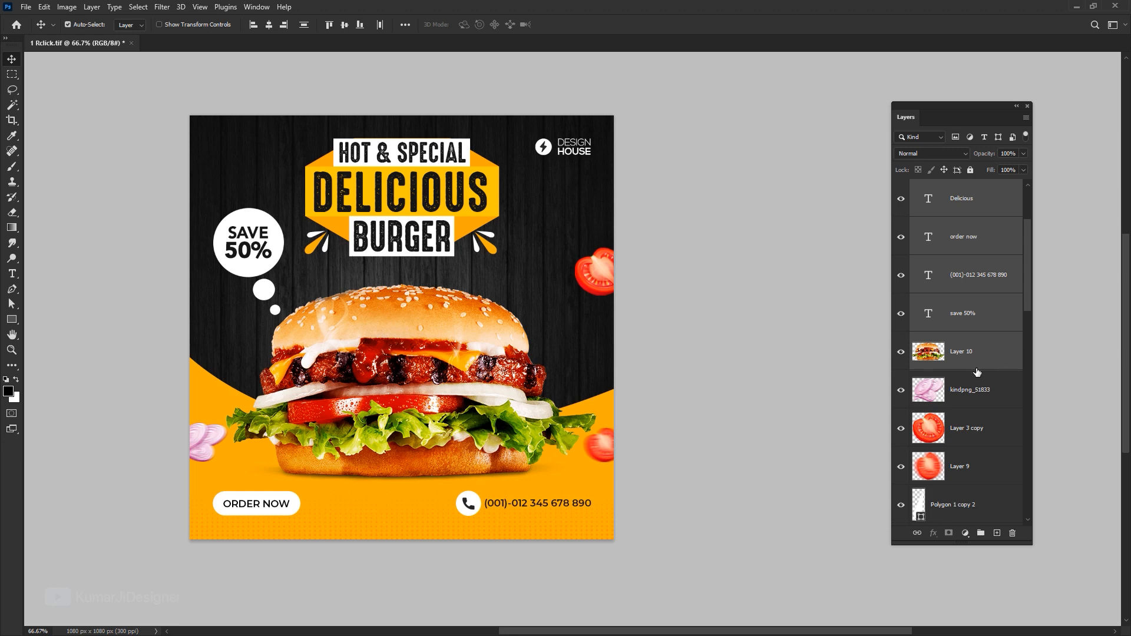
scroll(977, 372, "up", 1)
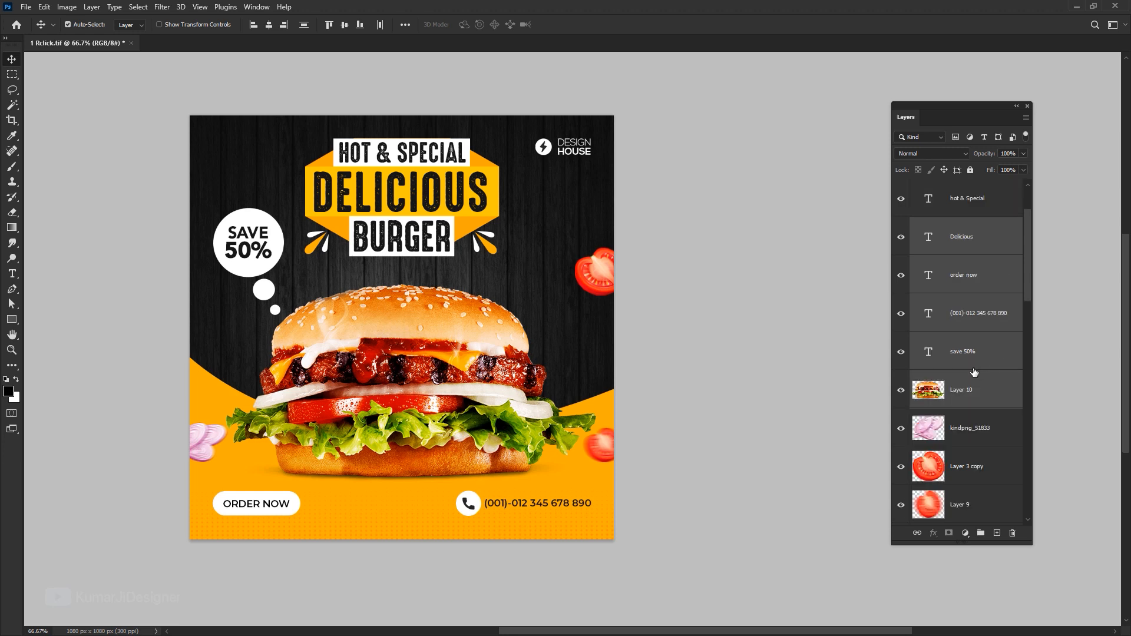
right_click(978, 354)
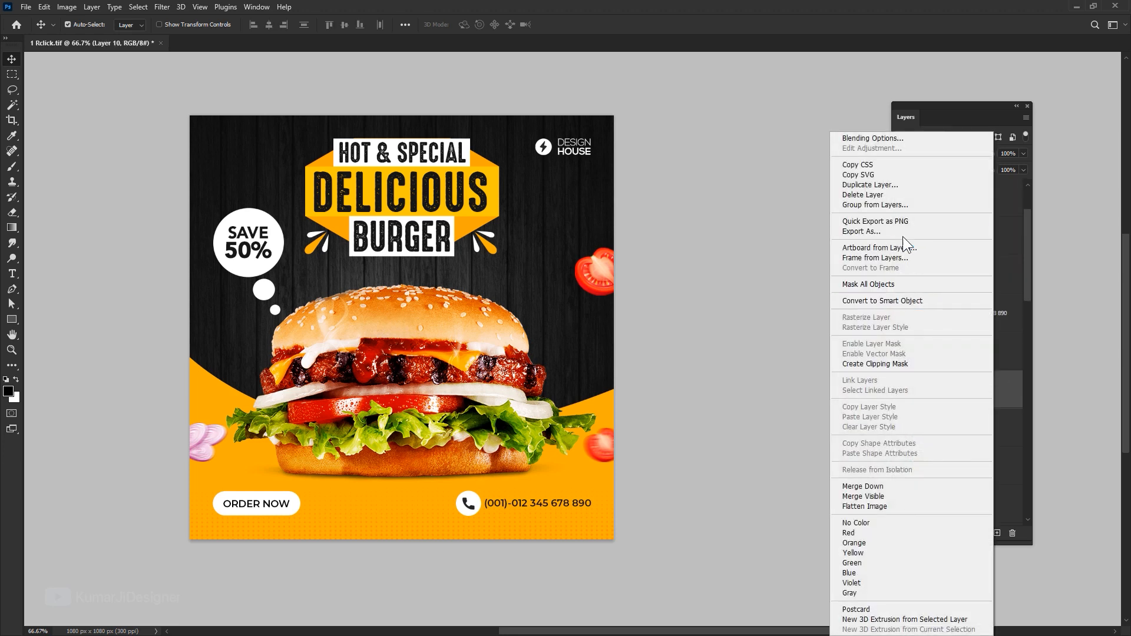
left_click(914, 299)
- Convert the poster headline's text and shape layers into one smart object, and open and close its contents
left_click_drag(309, 111, 517, 255)
left_click_drag(465, 188, 450, 190)
key("ctrl+z")
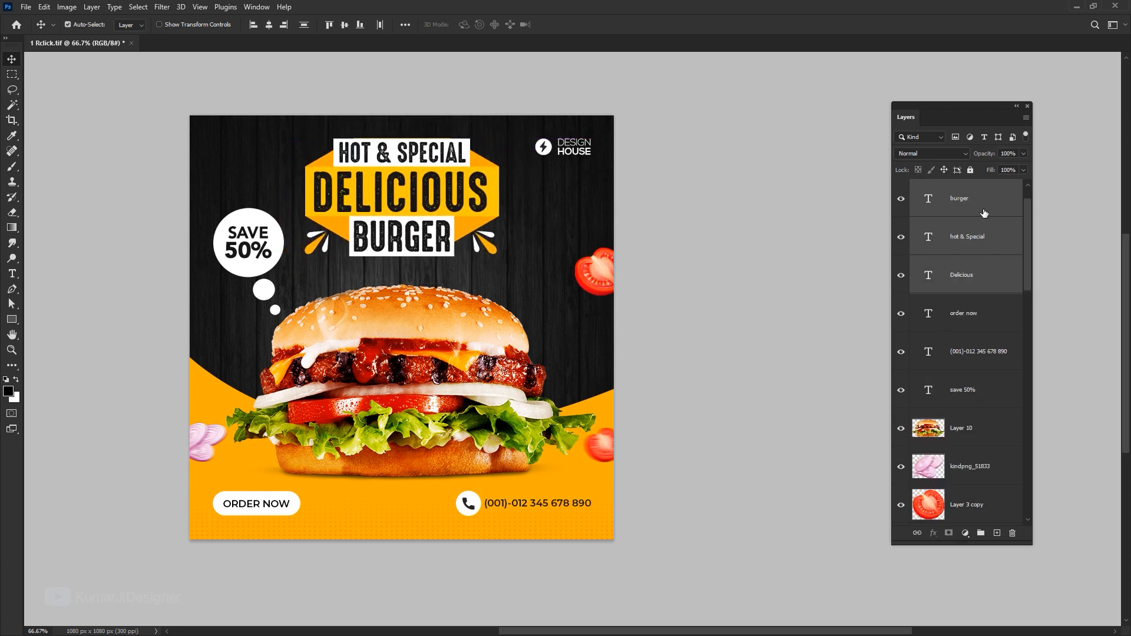
right_click(992, 211)
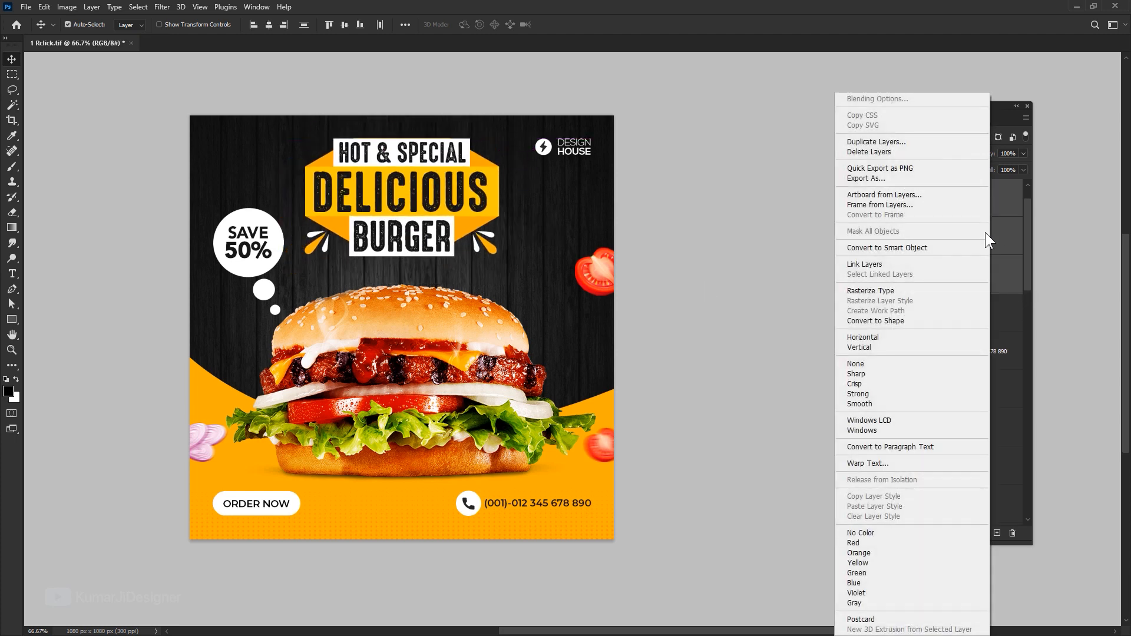
left_click(915, 248)
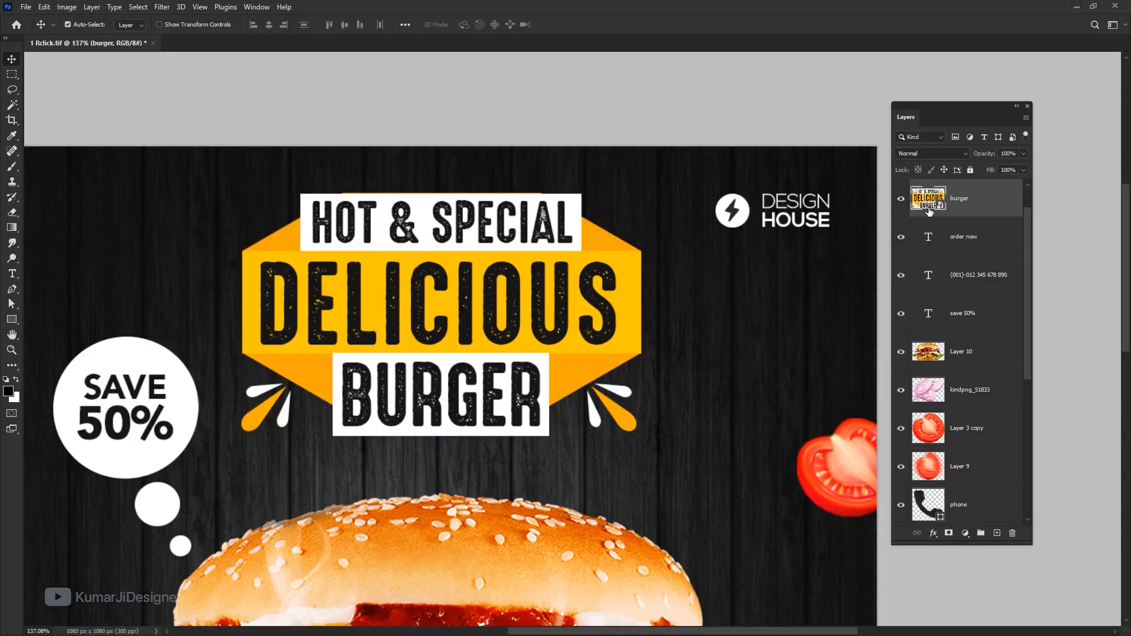
double_click(929, 200)
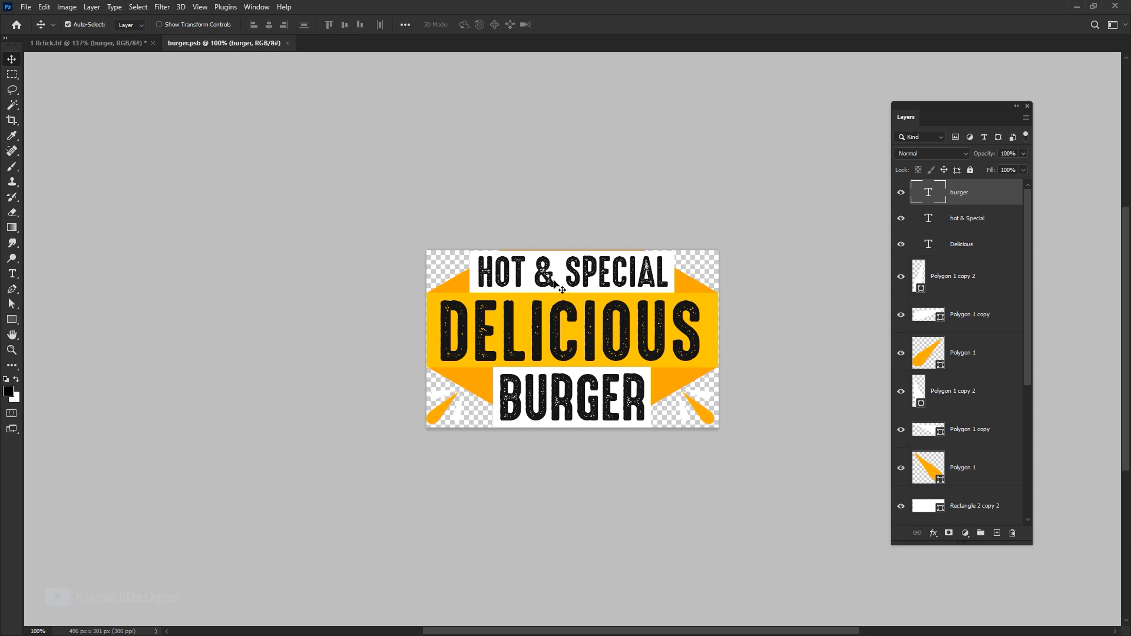
key("ctrl+w")
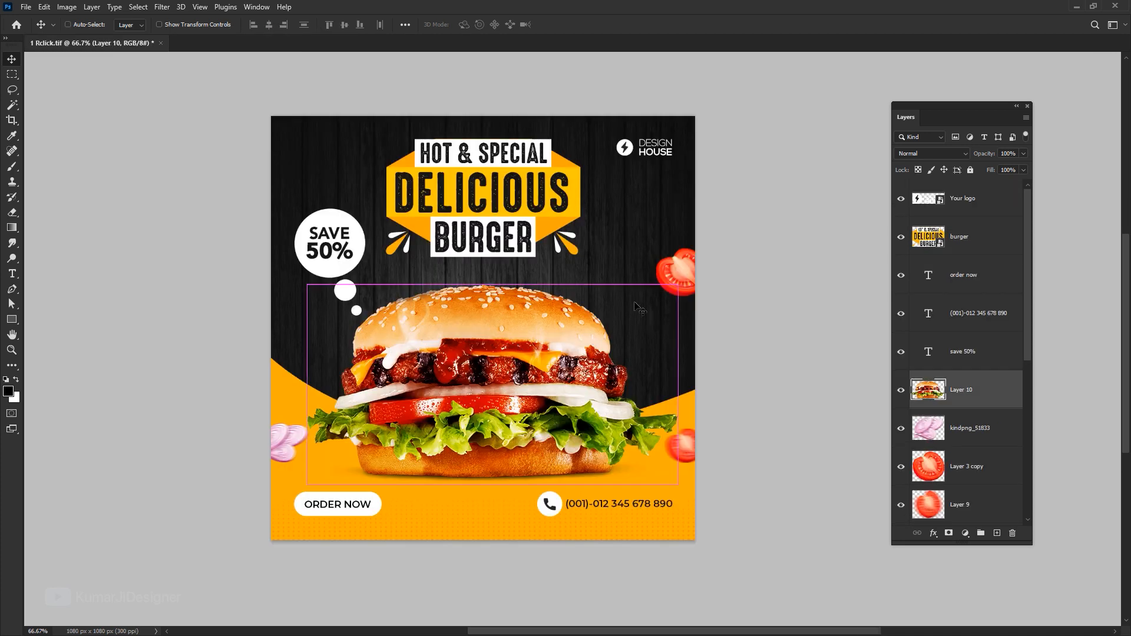
- Try resizing the burger on Layer 10 with Free Transform, and undo the transformations
key("ctrl+t")
left_click_drag(578, 349, 683, 139)
key("Return")
key("ctrl+t")
key("Return")
key("ctrl+z")
key("ctrl+z")
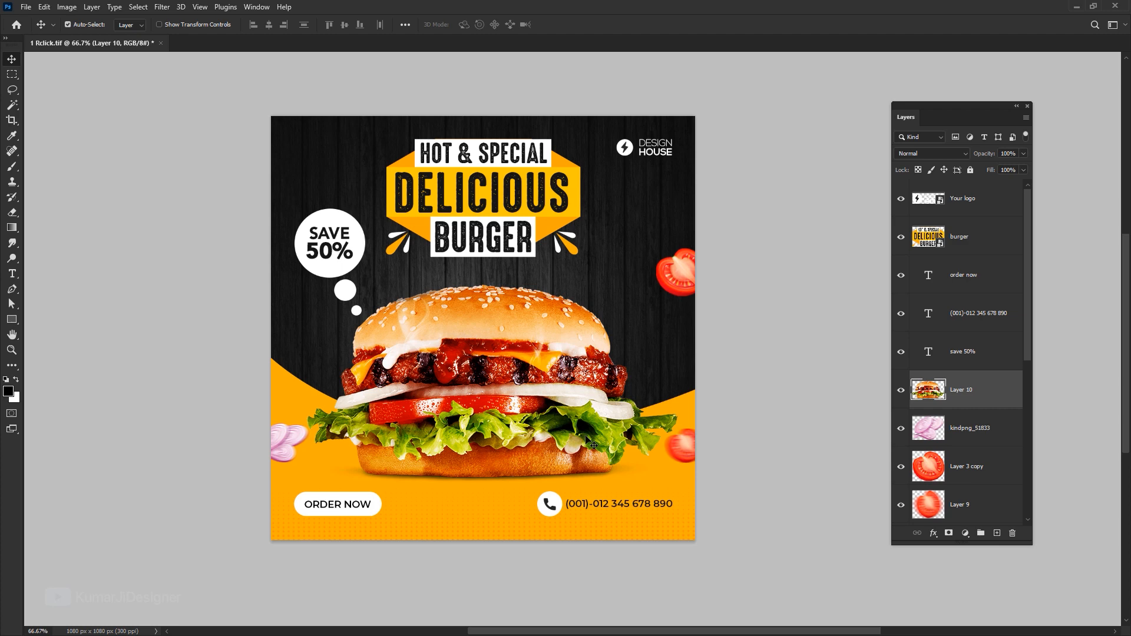
- Convert burger Layer 10 to a smart object and enlarge it slightly with Free Transform
right_click(979, 398)
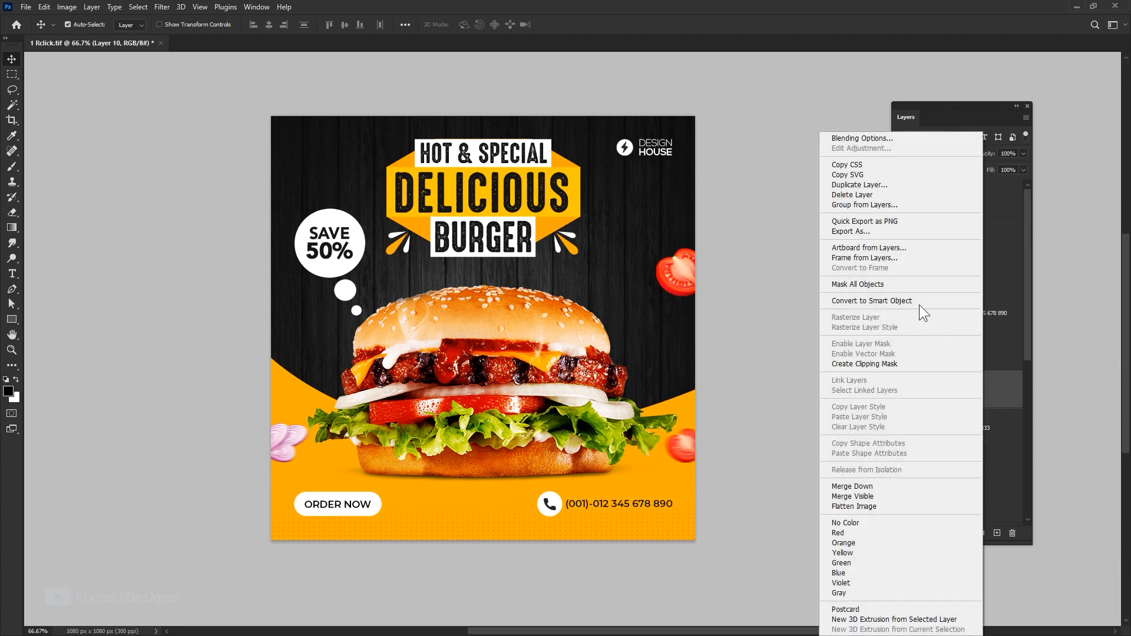
left_click(871, 302)
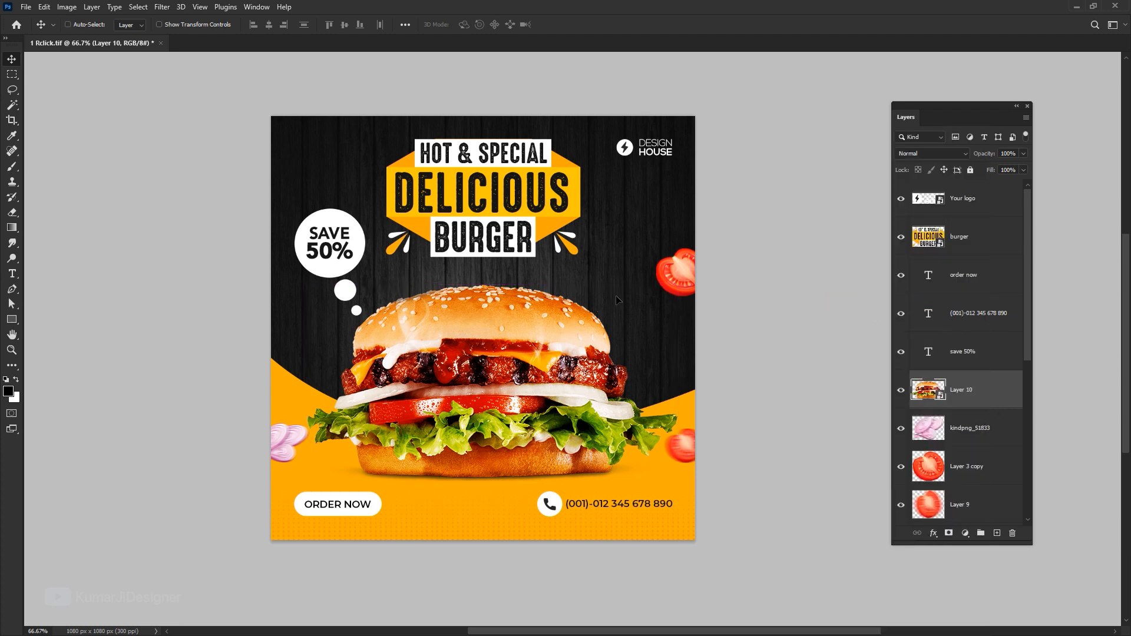
key("ctrl+t")
mouse_move(678, 284)
left_mouse_down()
mouse_move(510, 366)
mouse_move(690, 277)
left_mouse_up()
key("Return")
key("ctrl+t")
key("Return")
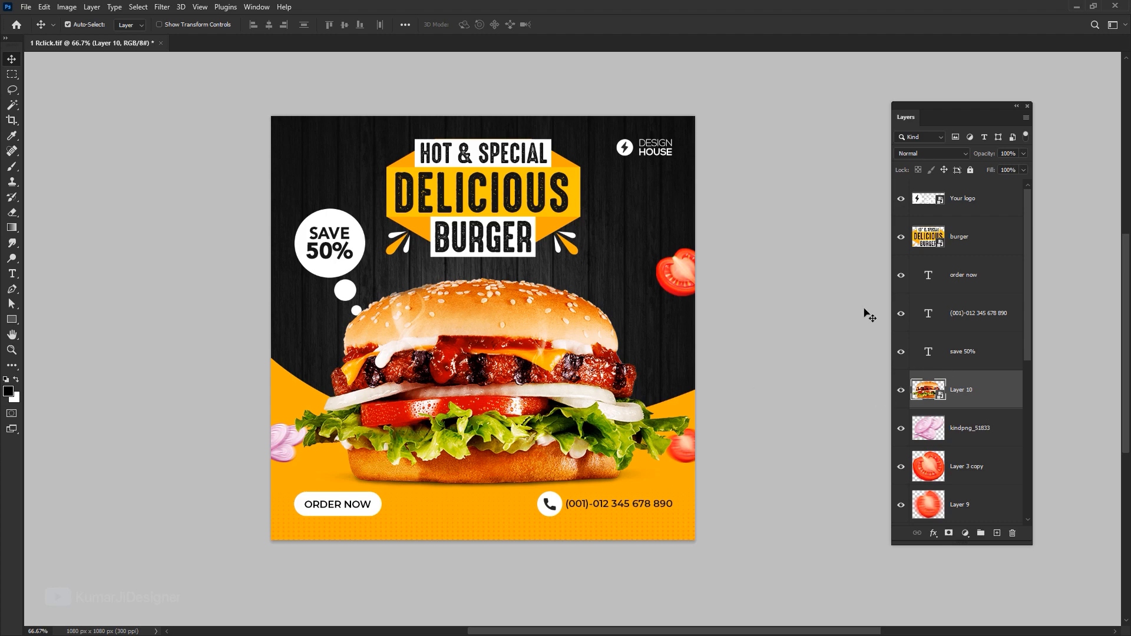
- Convert the headline's burger smart object back to layers and ungroup the resulting group
left_click(969, 246)
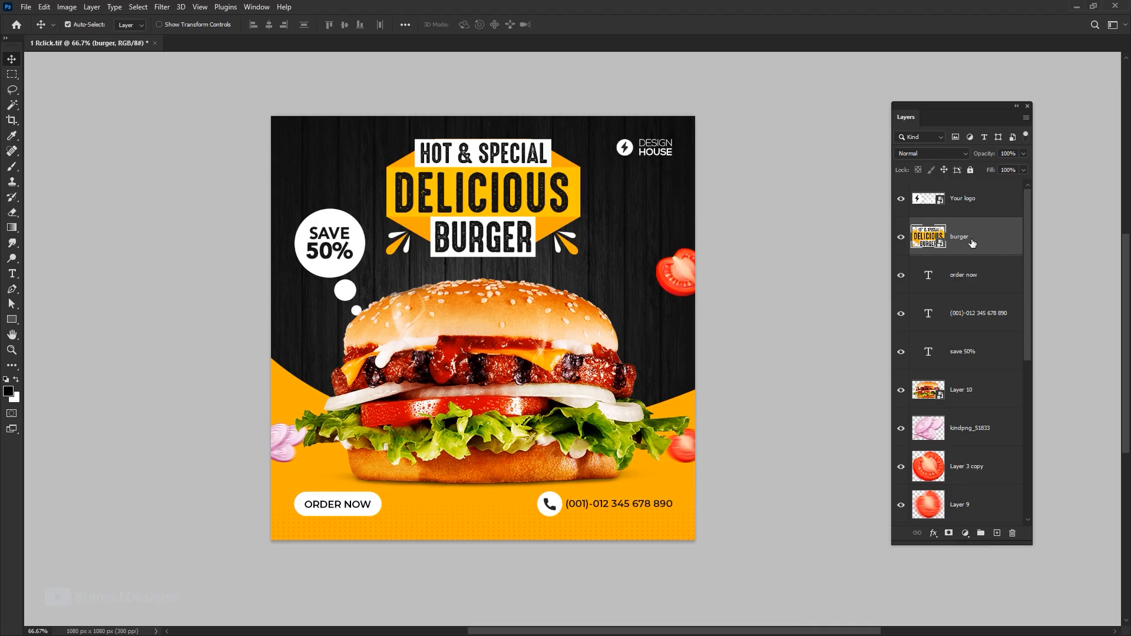
right_click(969, 244)
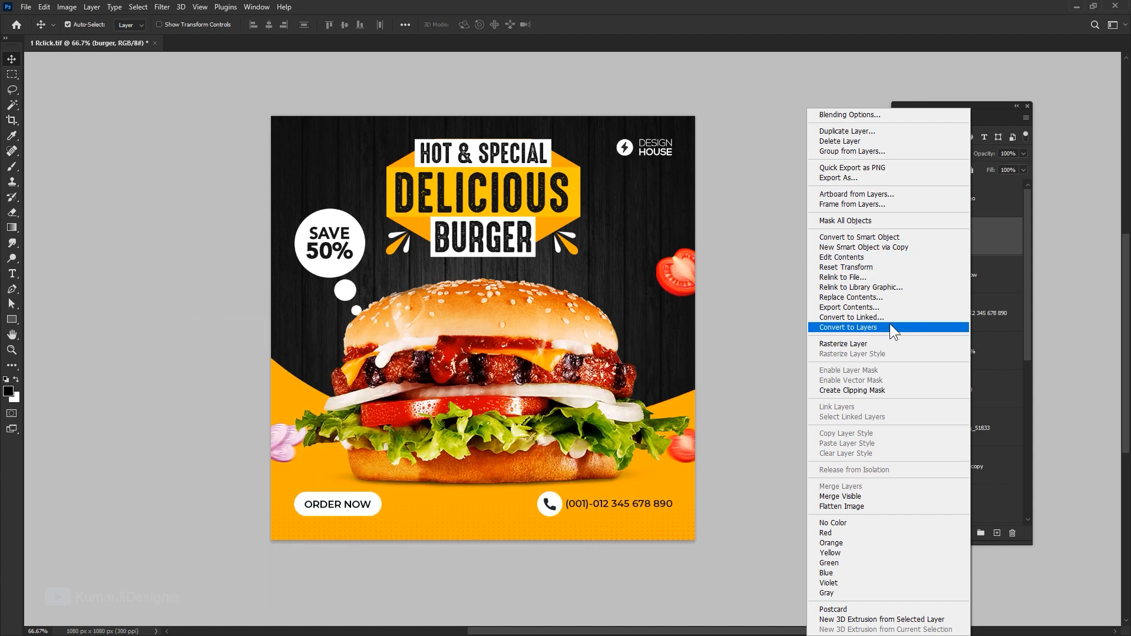
left_click(890, 326)
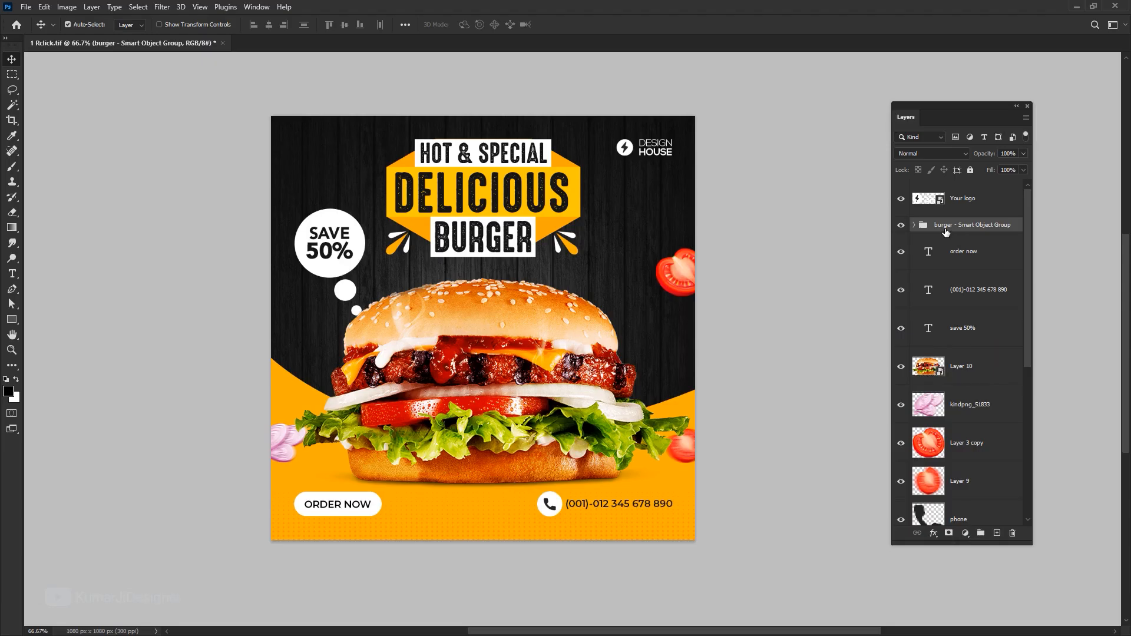
right_click(945, 231)
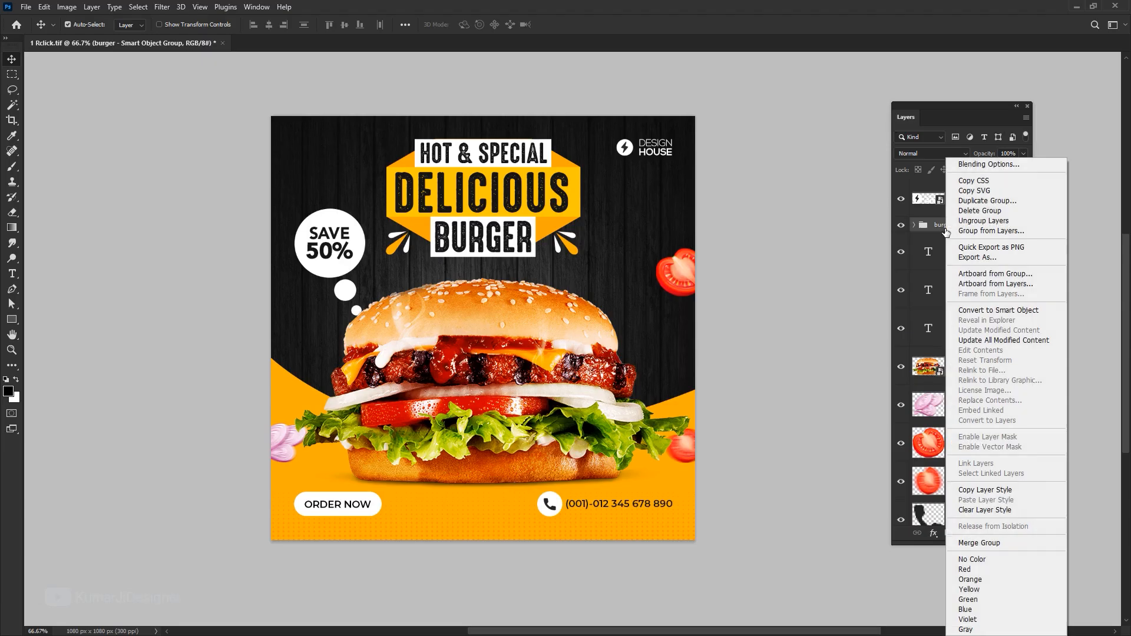
left_click(1021, 218)
- Move the Delicious headline text about 61 px right and 31 px up, and undo the move
scroll(971, 360, "down", 2)
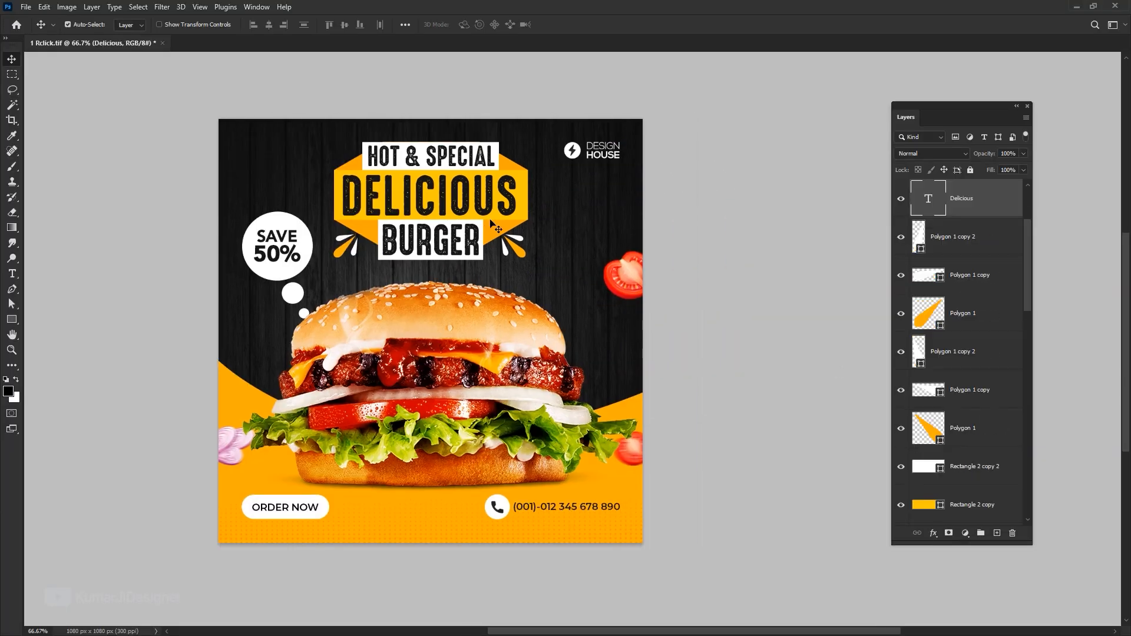
left_click_drag(474, 210, 494, 194)
key("ctrl+z")
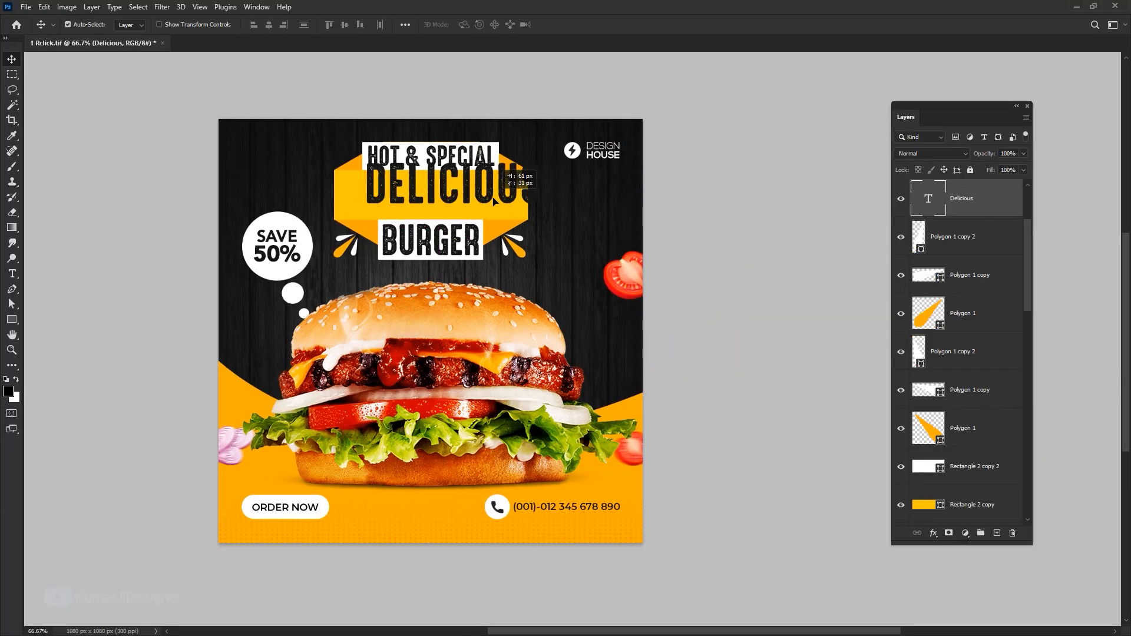
key("ctrl+z")
- Rasterize the Delicious text layer
right_click(992, 203)
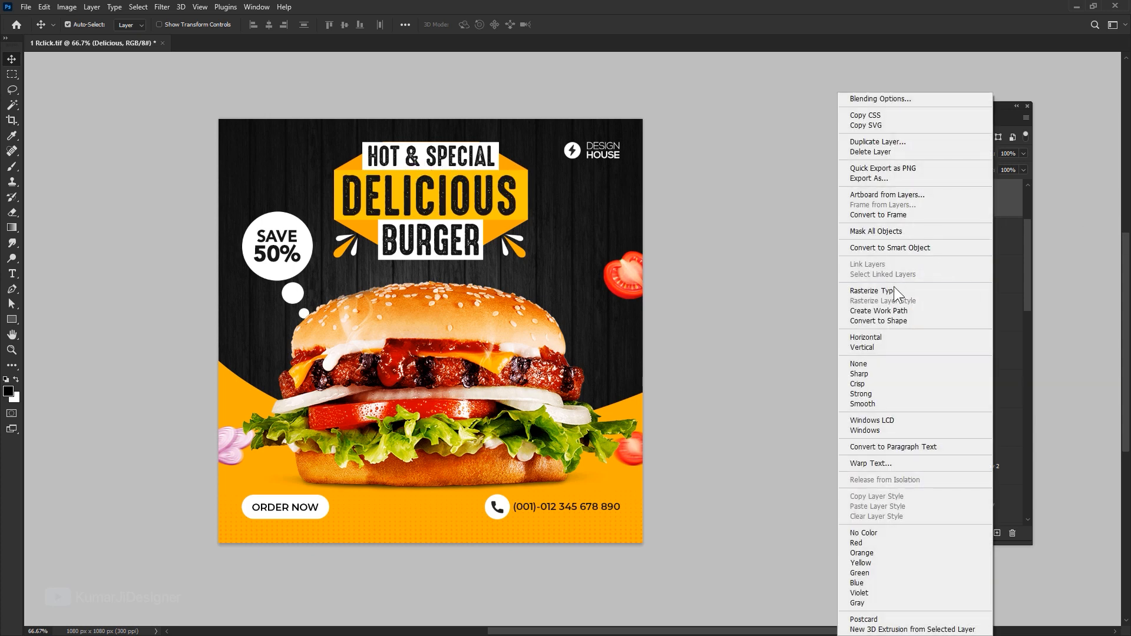
left_click(892, 289)
- Erase the lower part of the last letters of the Delicious lettering with the Eraser, and undo the erasing
key("e")
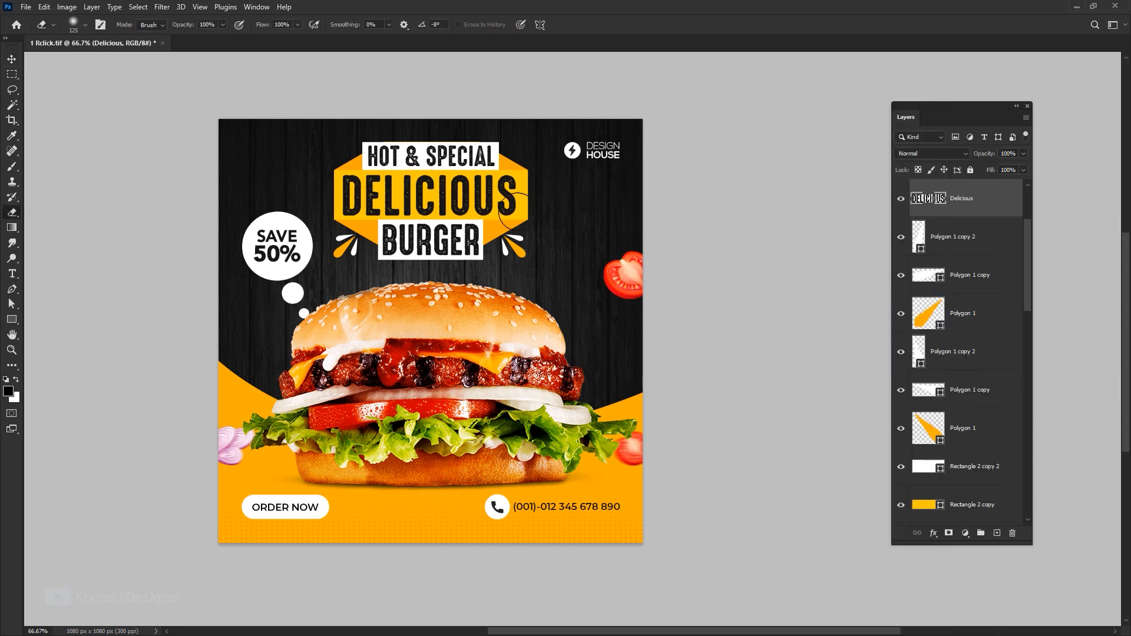
mouse_move(512, 209)
left_mouse_down()
mouse_move(480, 200)
mouse_move(421, 212)
left_mouse_up()
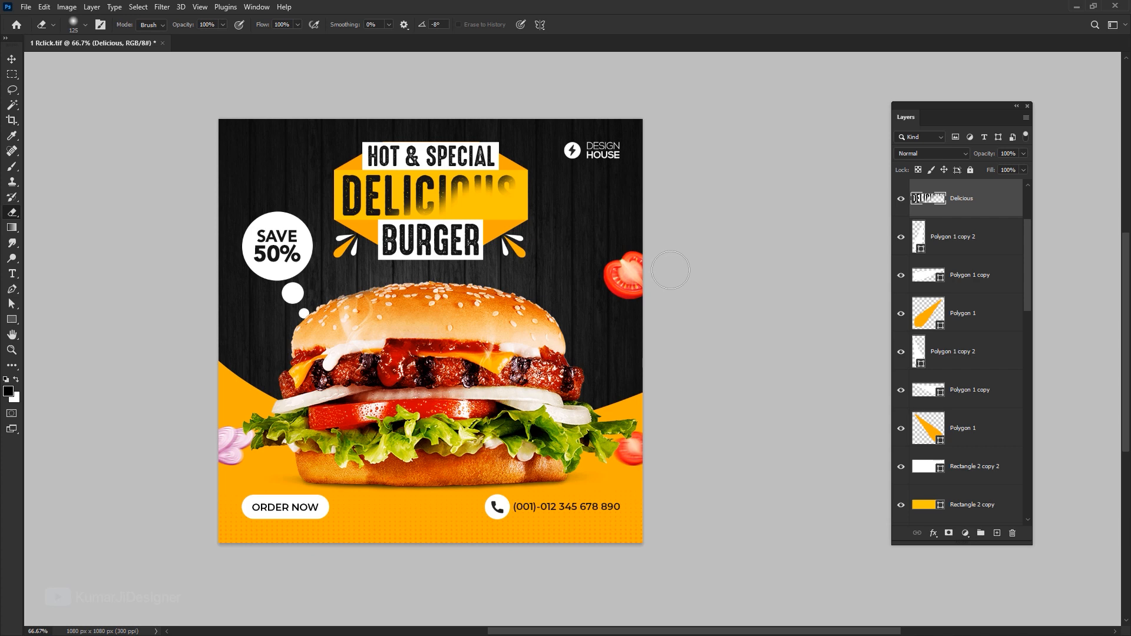
key("v")
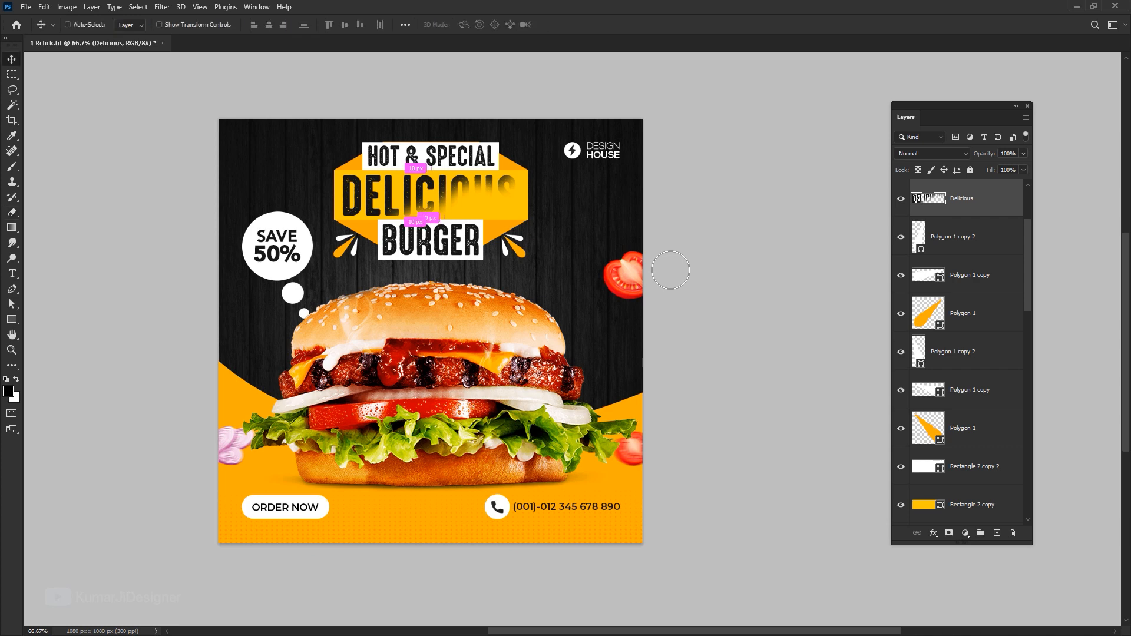
key("ctrl+z")
- Rasterize the burger smart object on Layer 10, and undo the rasterizing
left_click(474, 366)
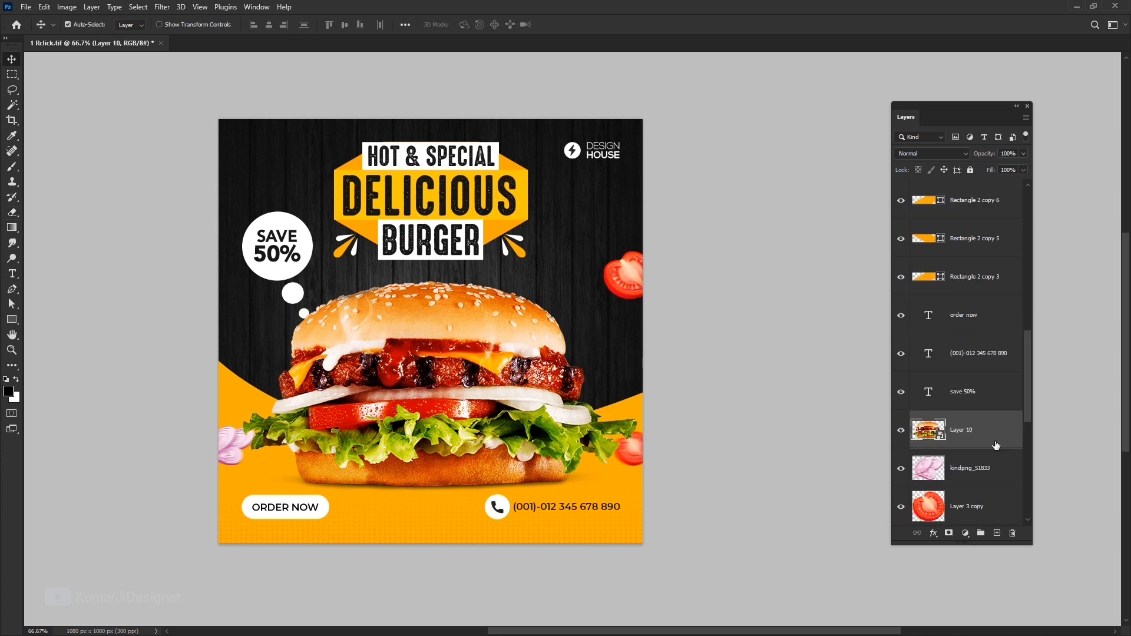
right_click(995, 446)
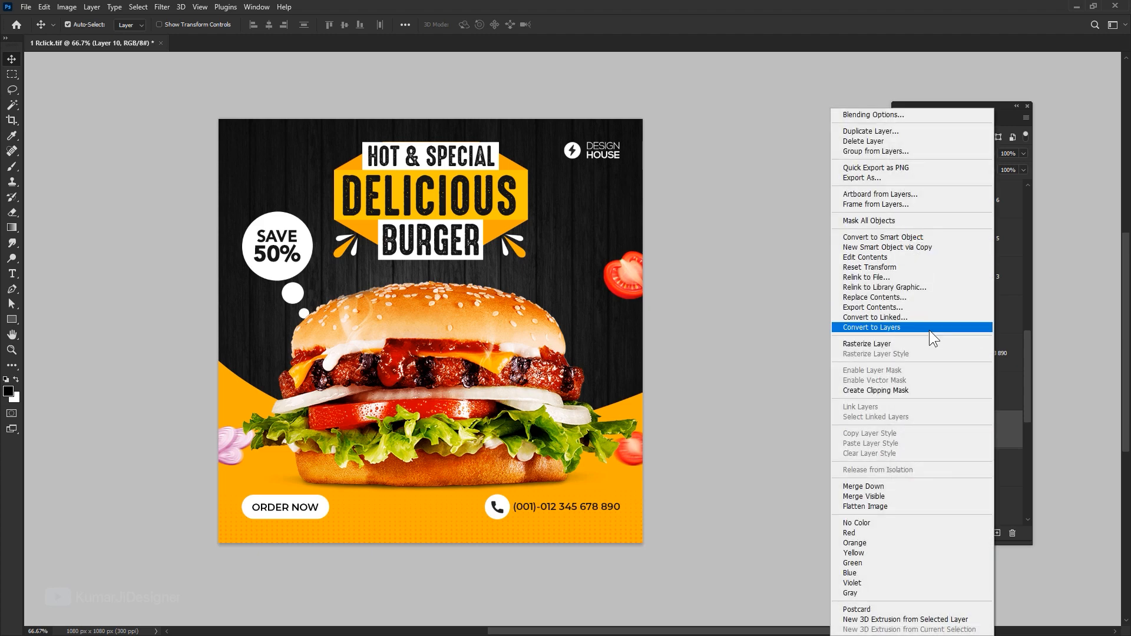
left_click(1009, 442)
right_click(976, 437)
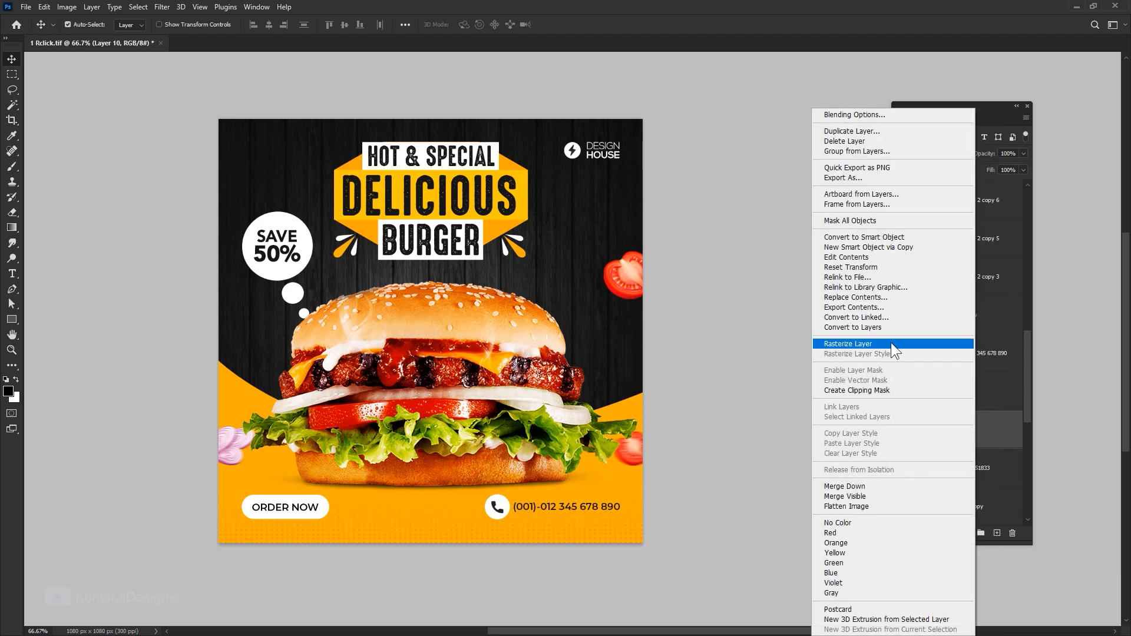
left_click(890, 343)
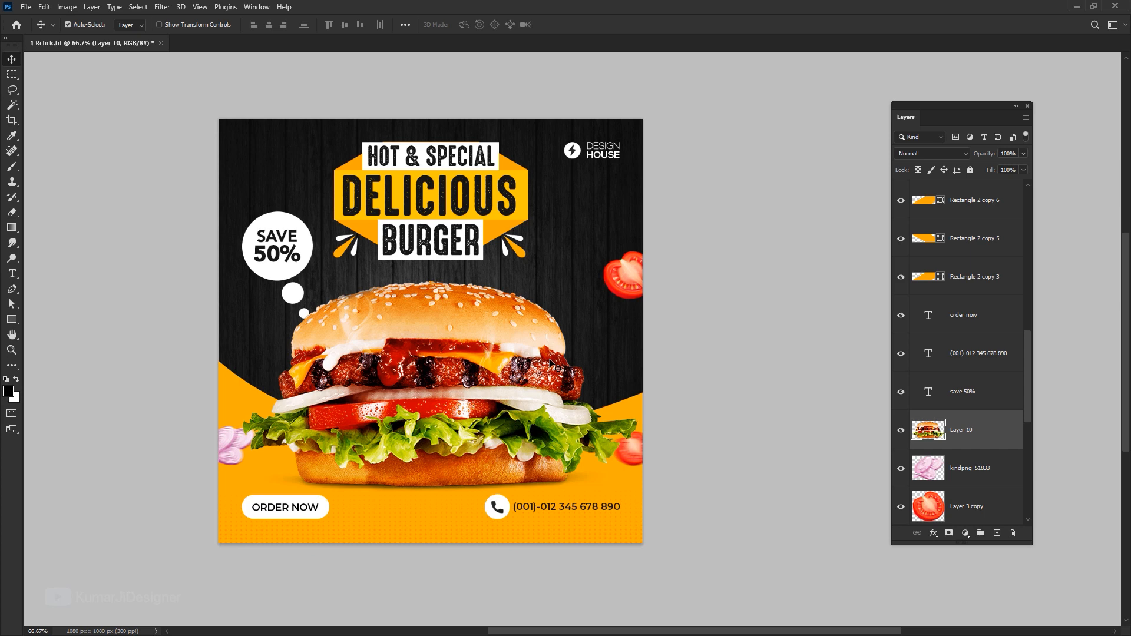
right_click(940, 433)
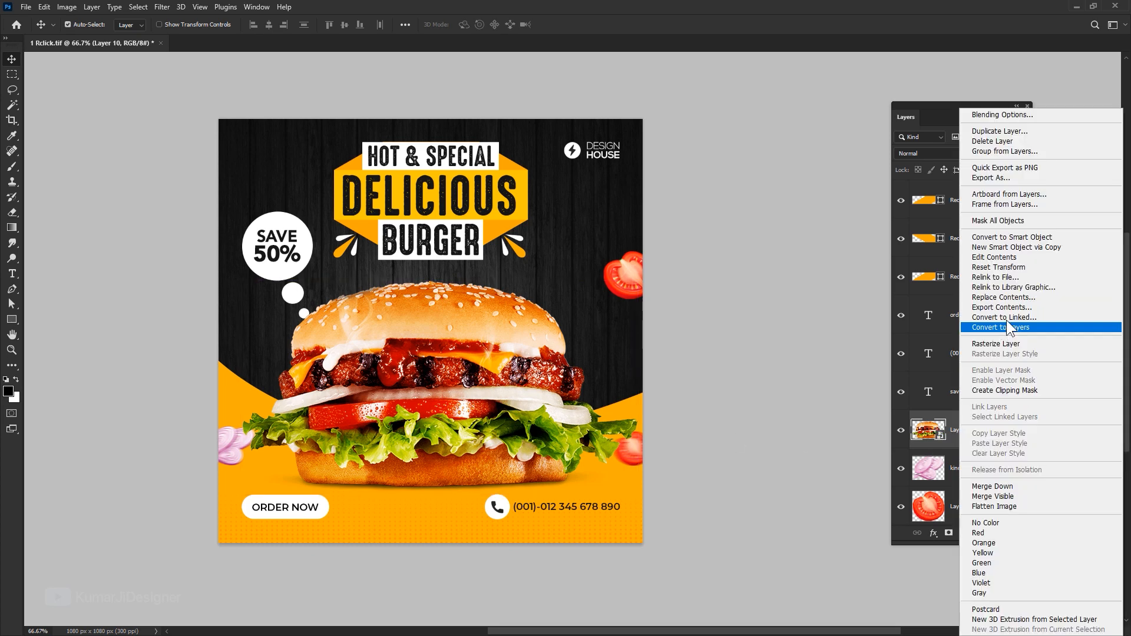
left_click(941, 430)
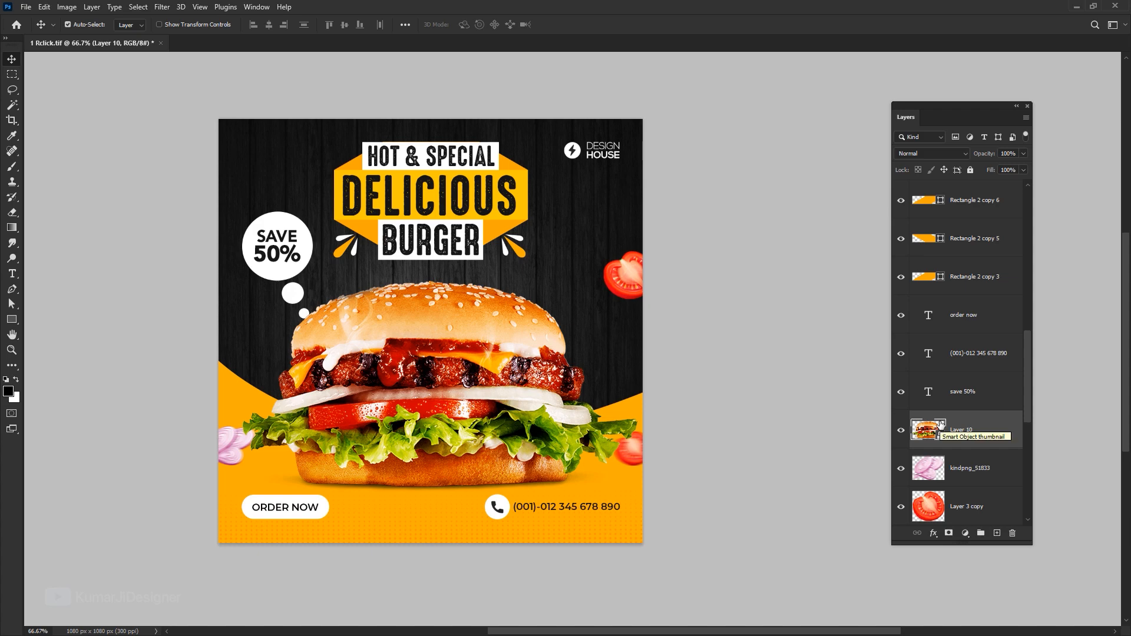
- Draw a black five-sided polygon about 317 by 256 px over the burger and place its layer beneath Layer 10
scroll(578, 315, "up", 5)
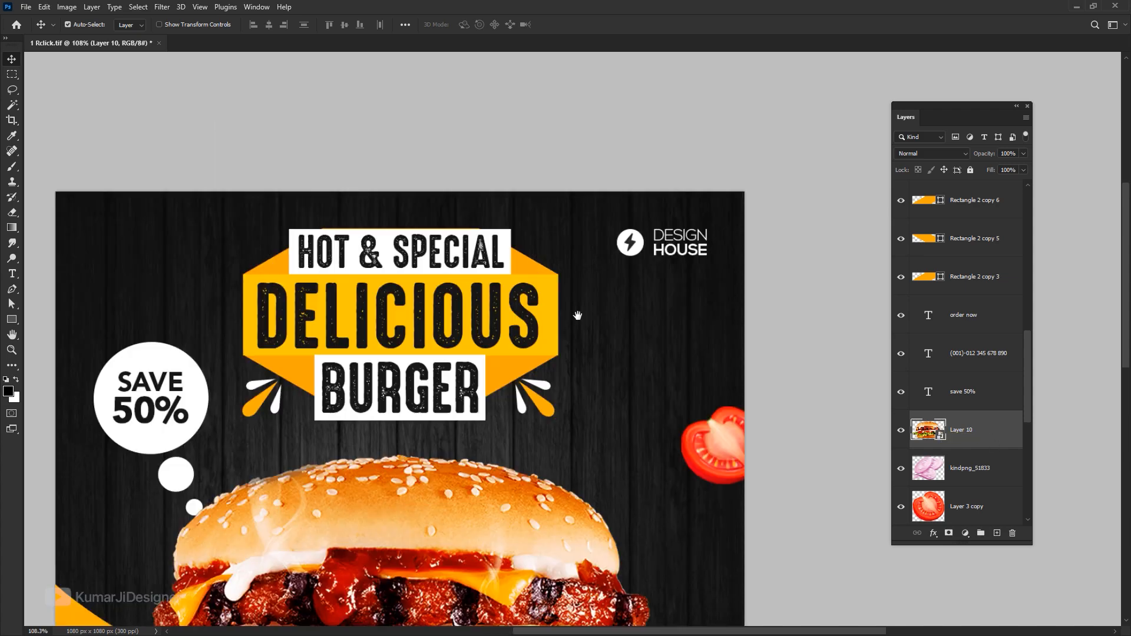
left_click_drag(309, 616, 369, 320)
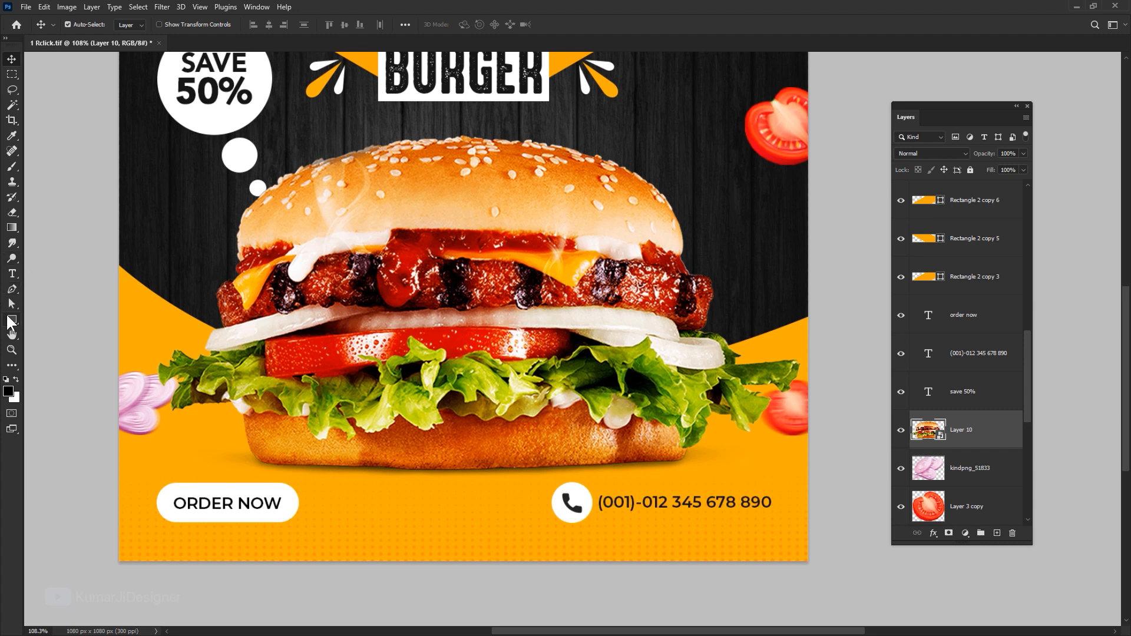
left_click(12, 321)
left_click(61, 340)
left_click_drag(451, 310, 551, 386)
key("v")
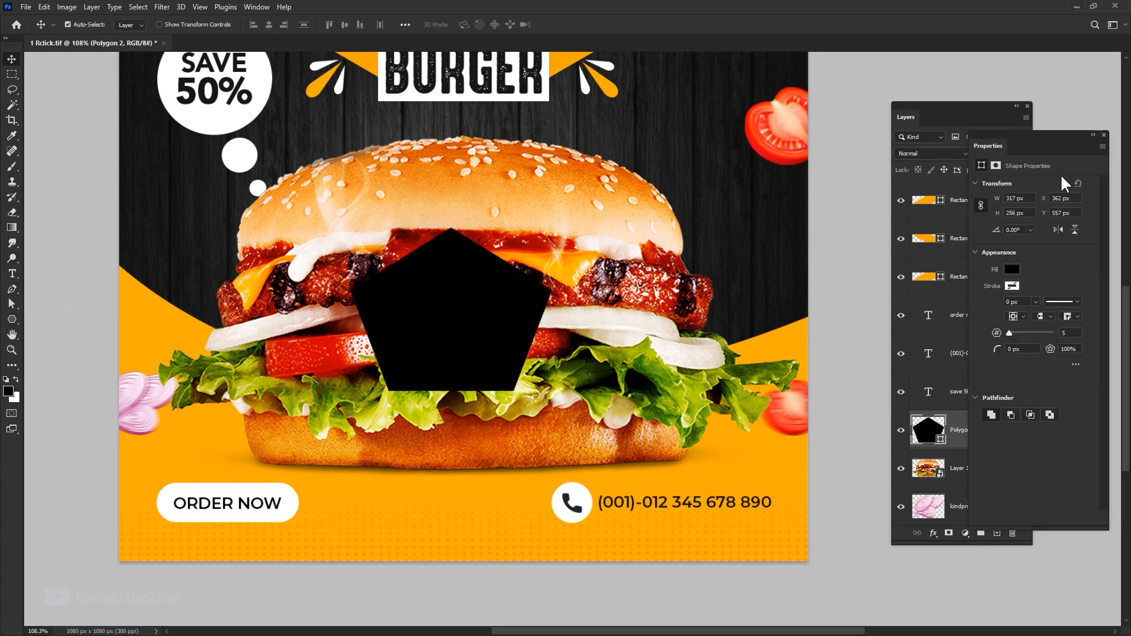
left_click(1103, 135)
left_click_drag(942, 429, 942, 485)
- Clip the burger layer to the pentagon and shift it slightly, and undo both changes
right_click(993, 430)
left_click(921, 389)
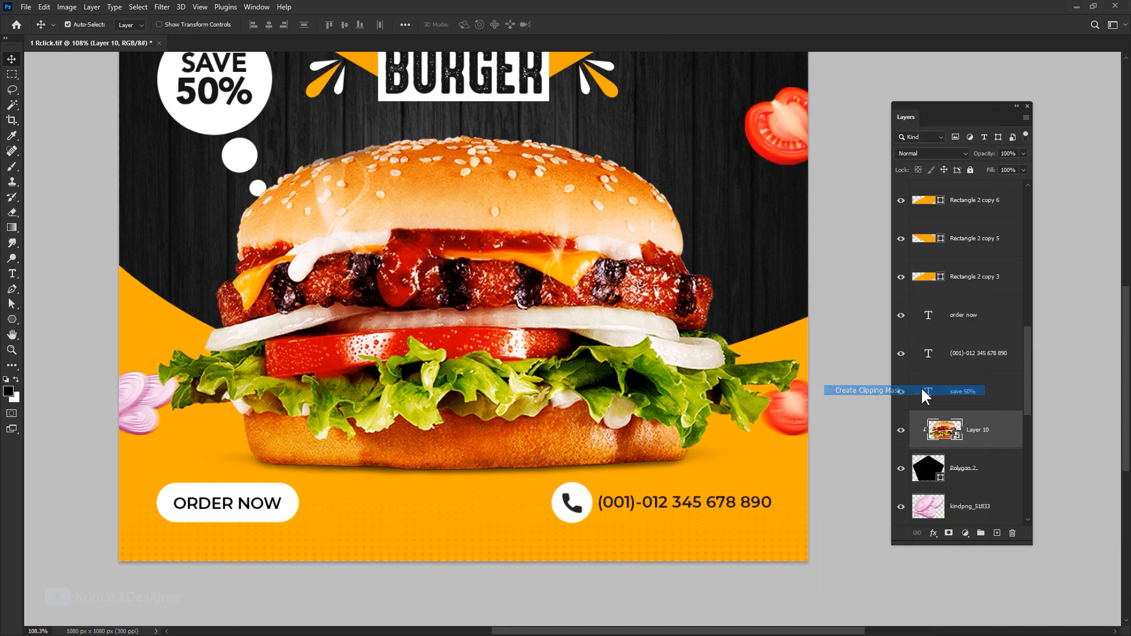
left_click_drag(435, 307, 467, 288)
key("ctrl+z")
key("ctrl+z")
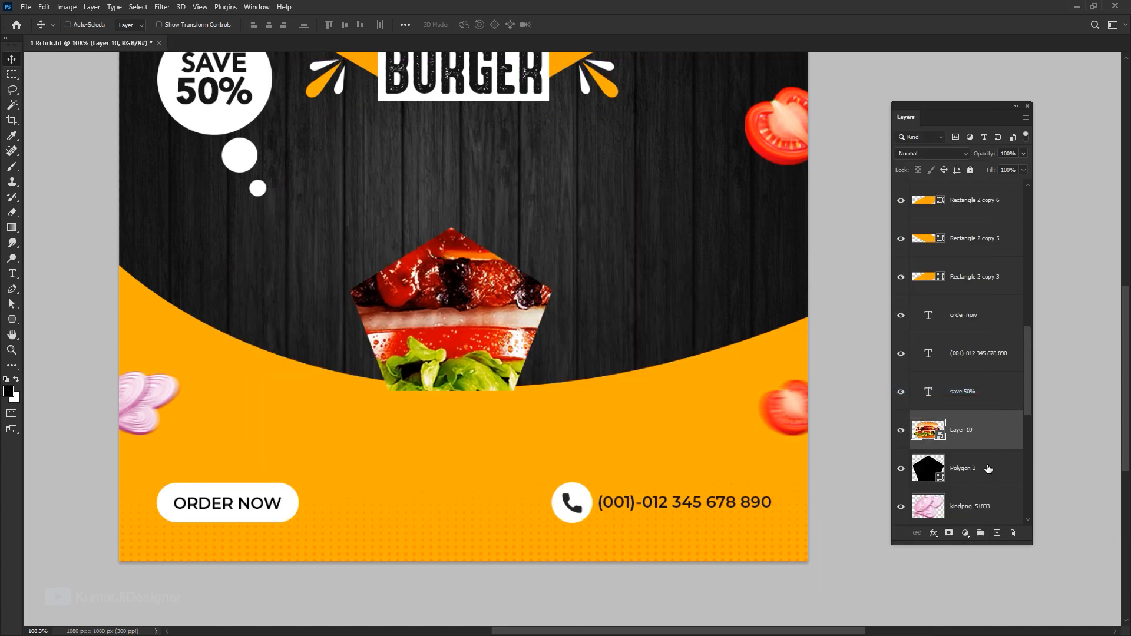
- Create a clipping mask again from the burger layer onto the pentagon, and release the mask
left_click(92, 8)
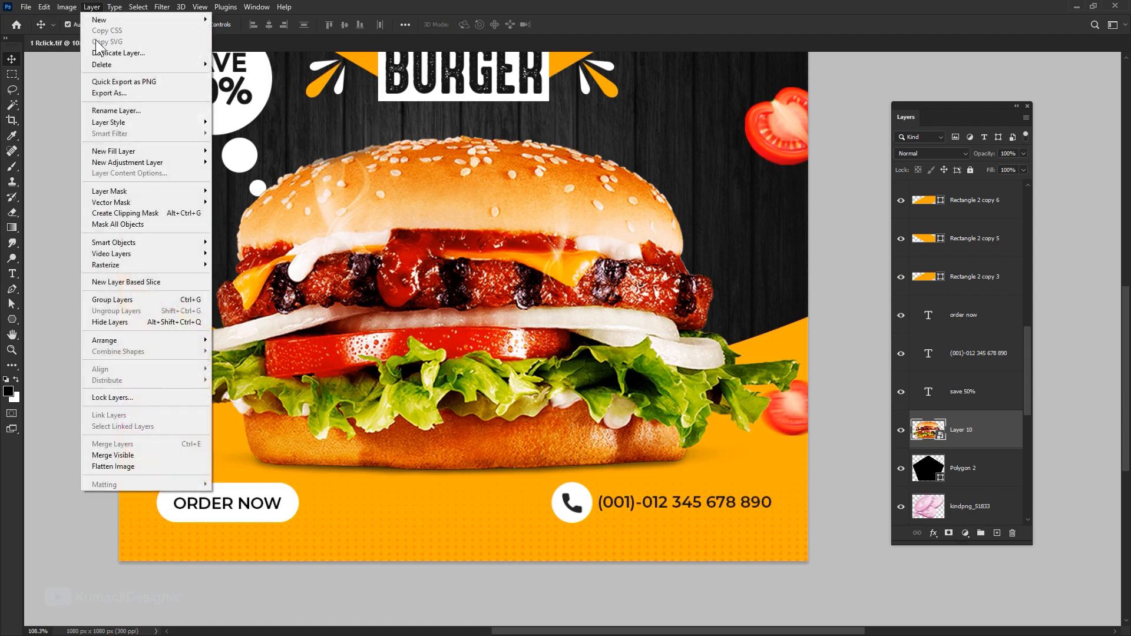
left_click(156, 213)
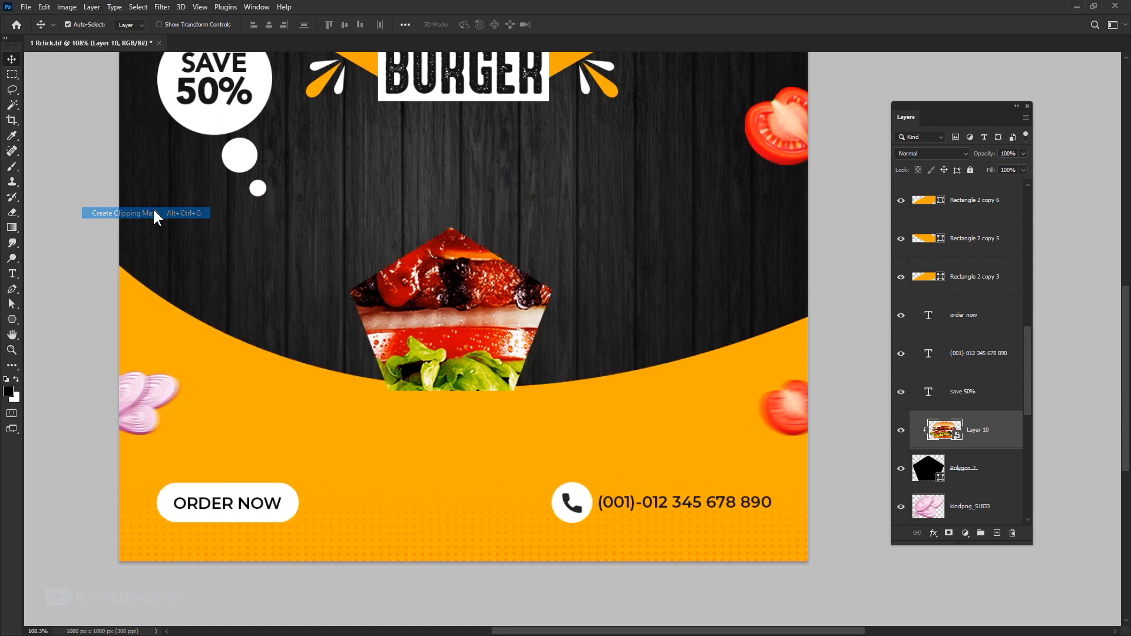
key("ctrl+z")
right_click(999, 428)
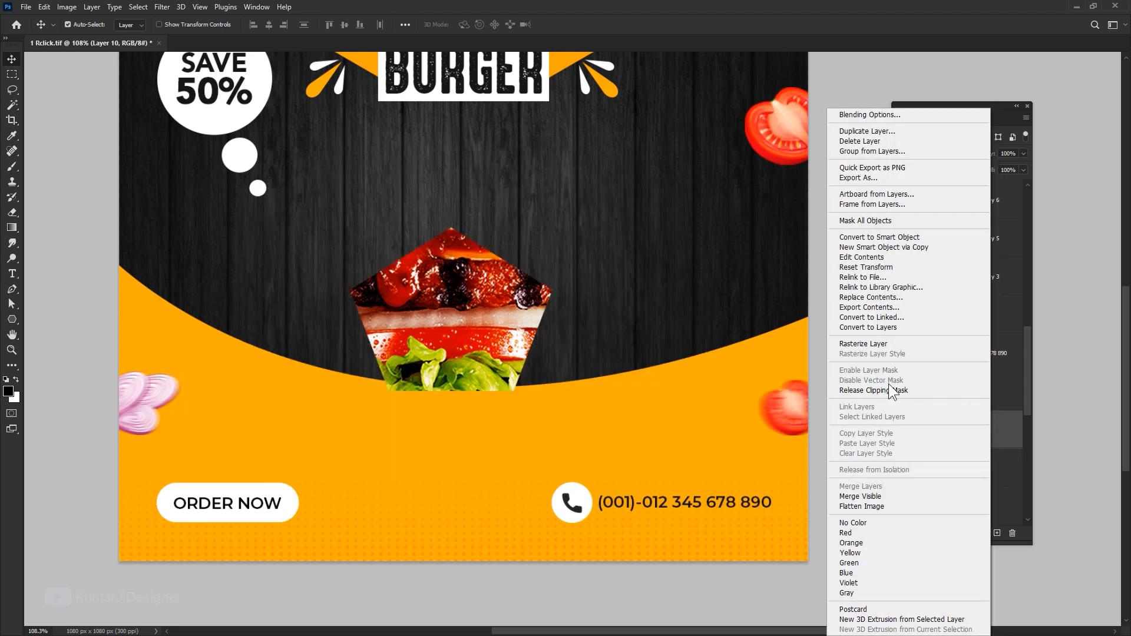
left_click(927, 390)
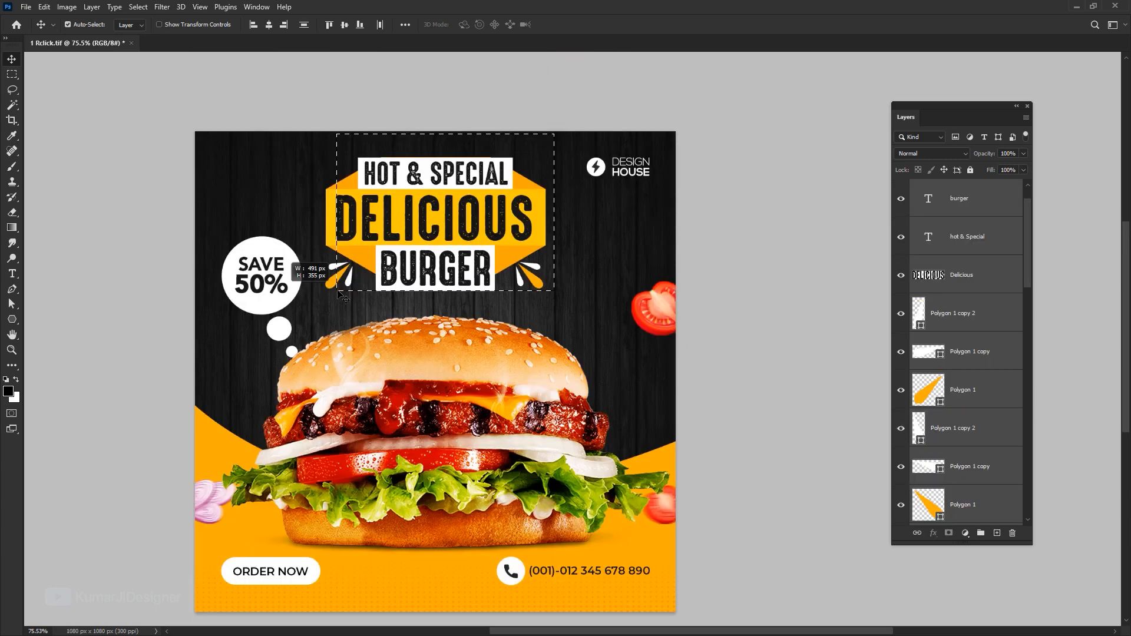
- Merge all the layers of the Hot & Special Delicious Burger headline into one, and undo the merge
right_click(1000, 319)
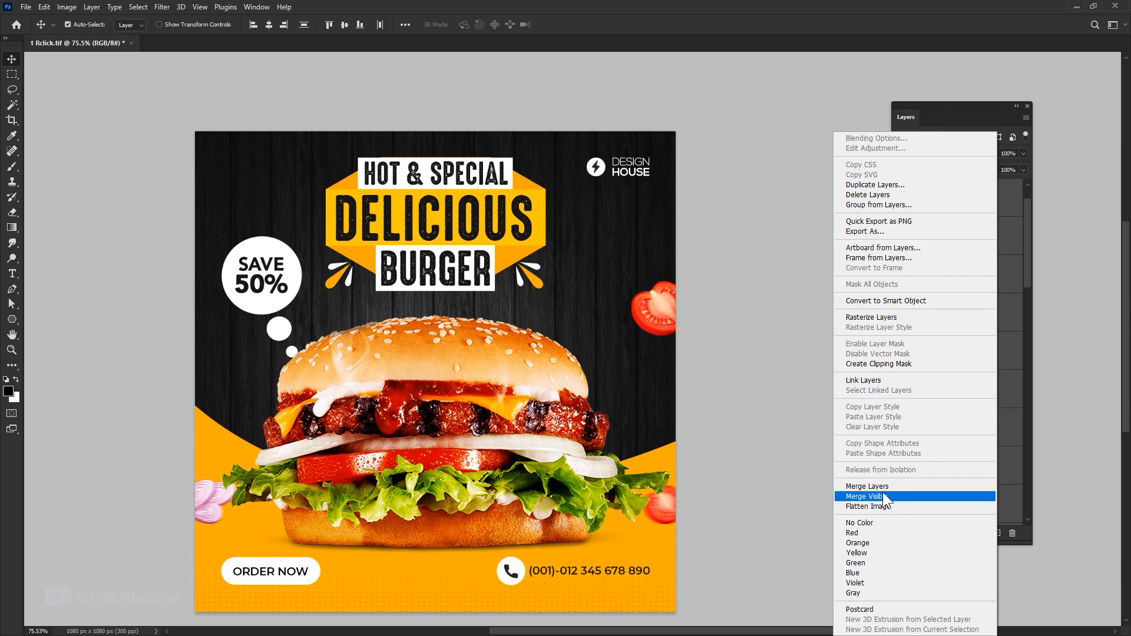
left_click(905, 487)
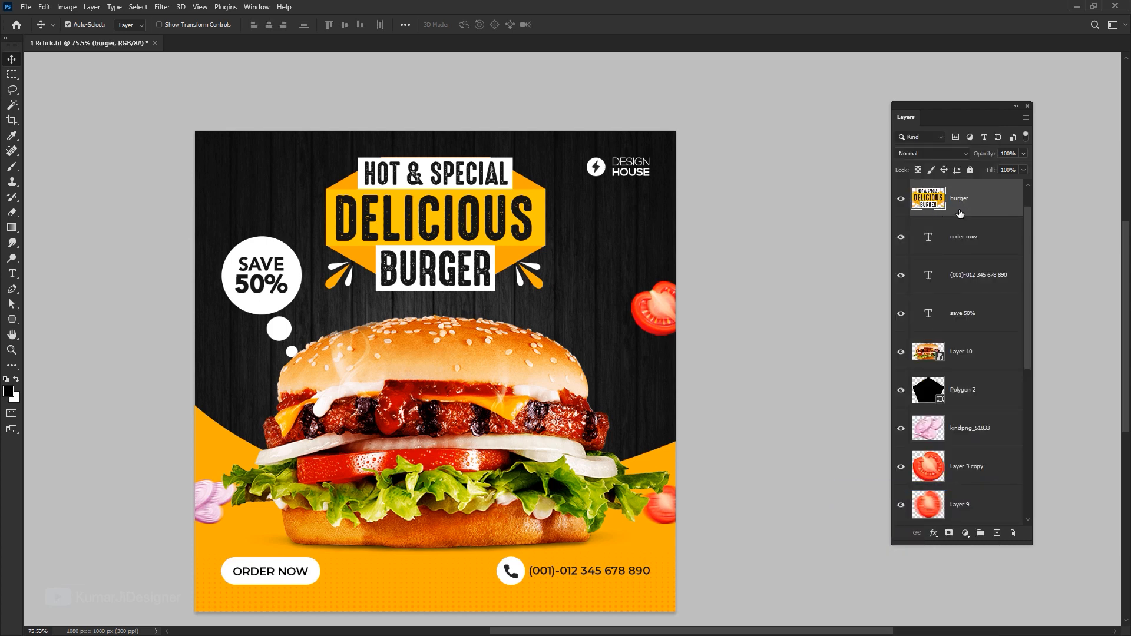
key("ctrl+z")
key("ctrl+shift+z")
key("ctrl+z")
left_click(92, 7)
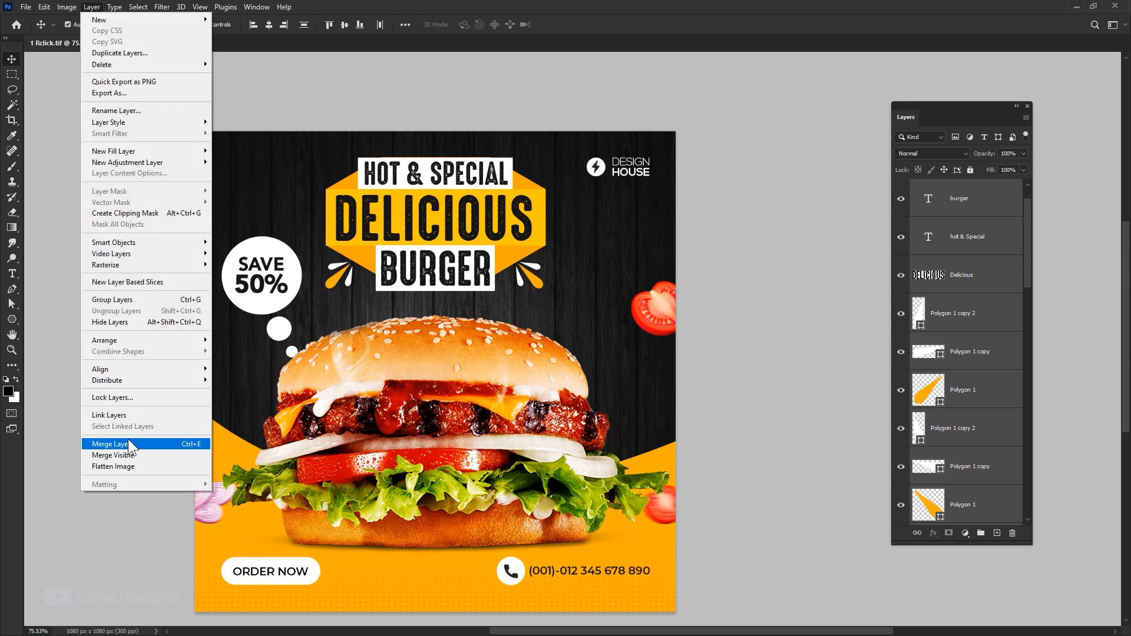
- Hide the four polygon layers directly below the Delicious layer and merge all visible layers
left_click(982, 201)
left_click_drag(900, 313, 897, 428)
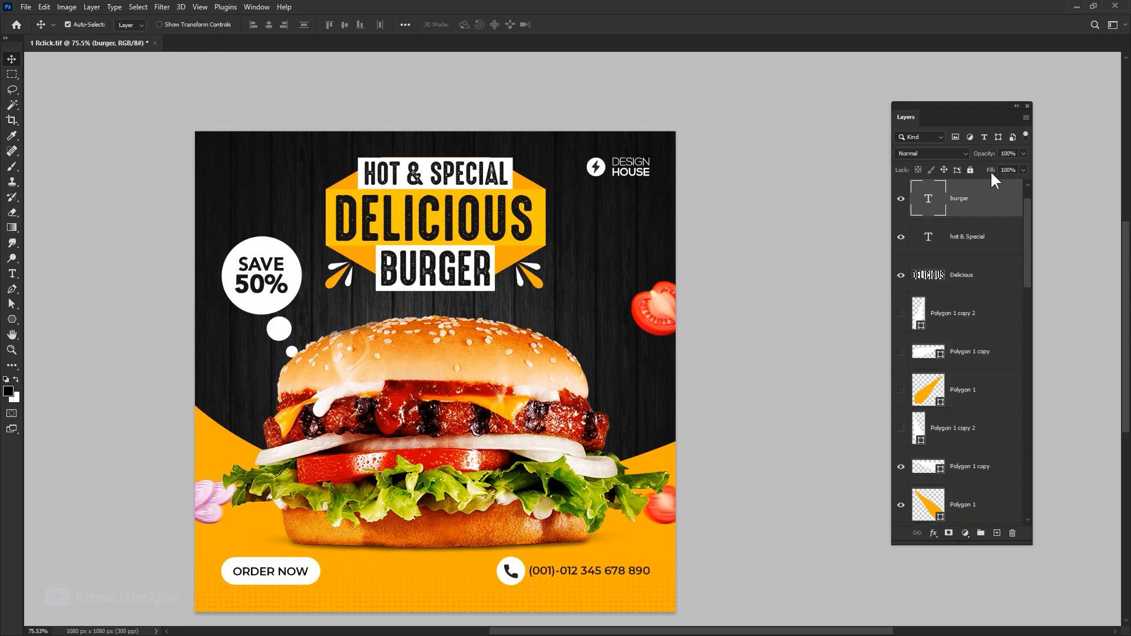
left_click(970, 470, "shift")
right_click(997, 466)
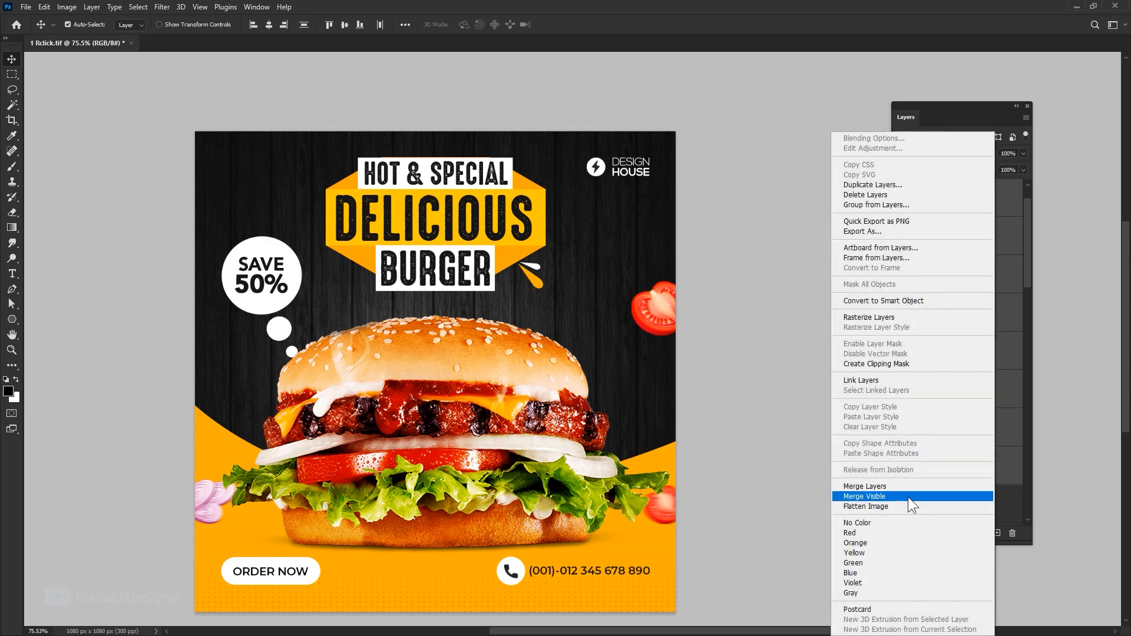
left_click(907, 496)
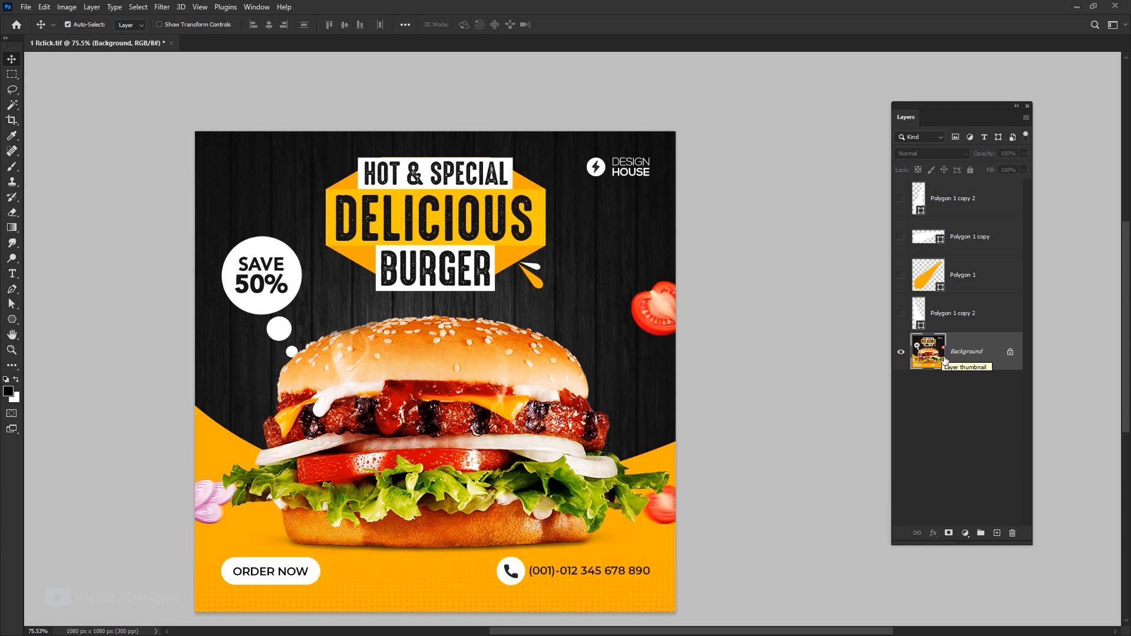
- Undo the visible-layer merge and show the four hidden polygon layers again
key("ctrl+z")
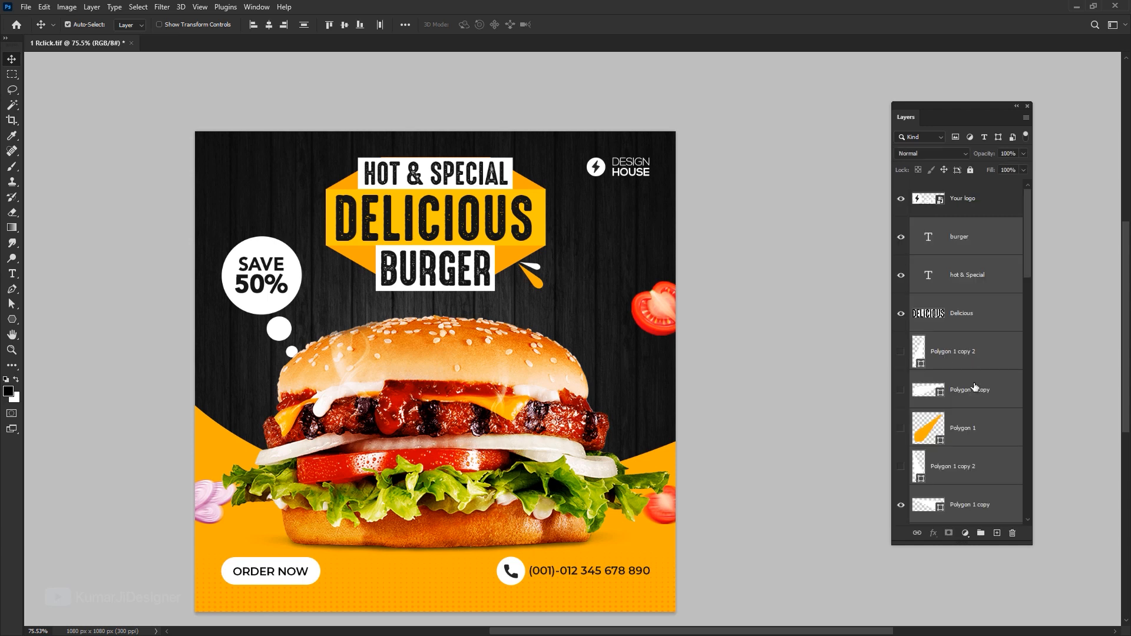
scroll(973, 383, "down", 1)
left_click_drag(901, 316, 898, 434)
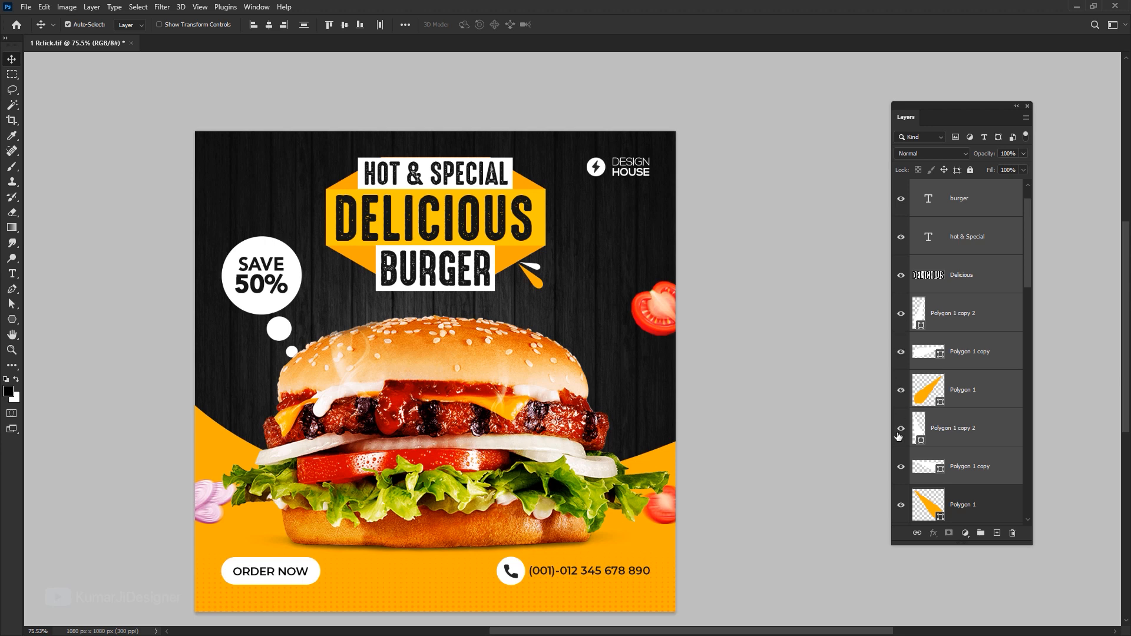
- Flatten the whole burger poster into a single background layer, and undo the flattening
right_click(962, 392)
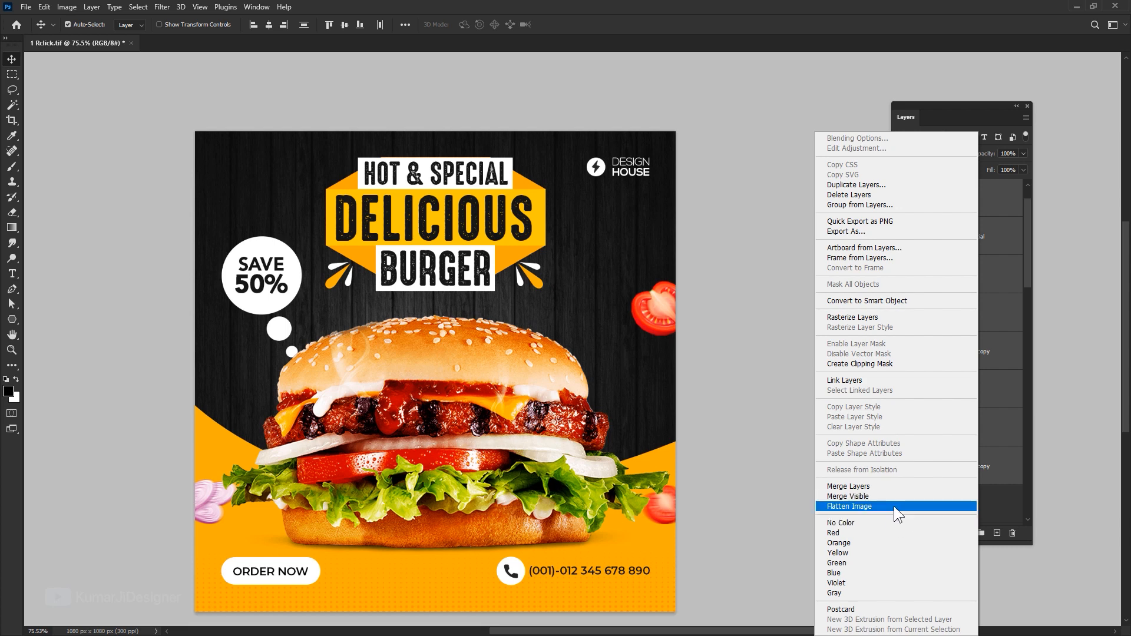
left_click(894, 514)
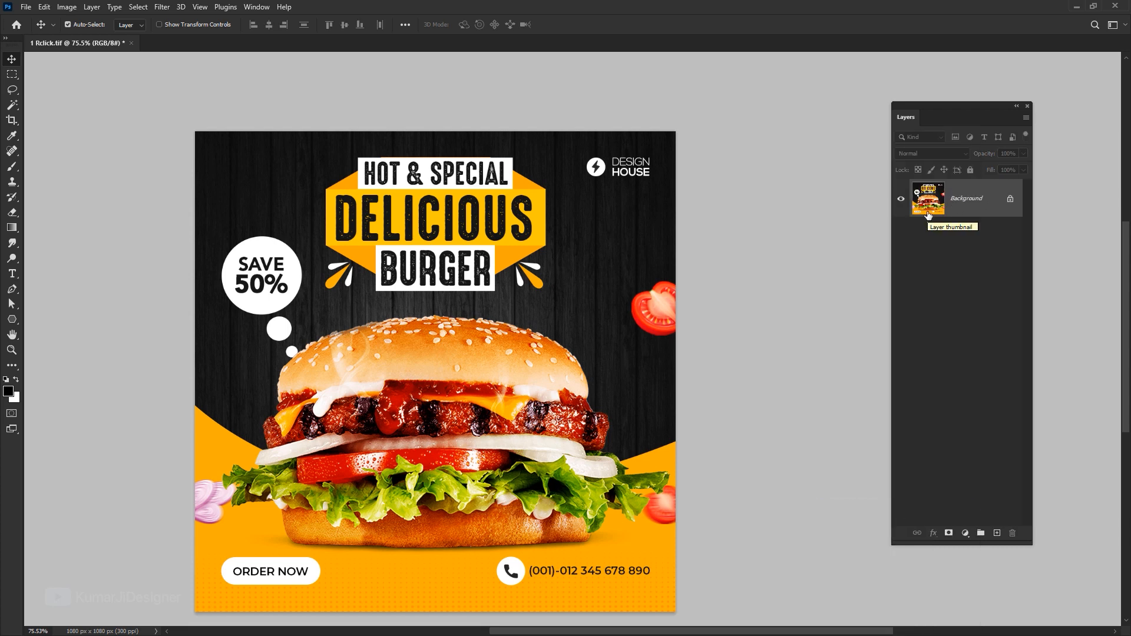
key("ctrl+z")
scroll(991, 342, "down", 5)
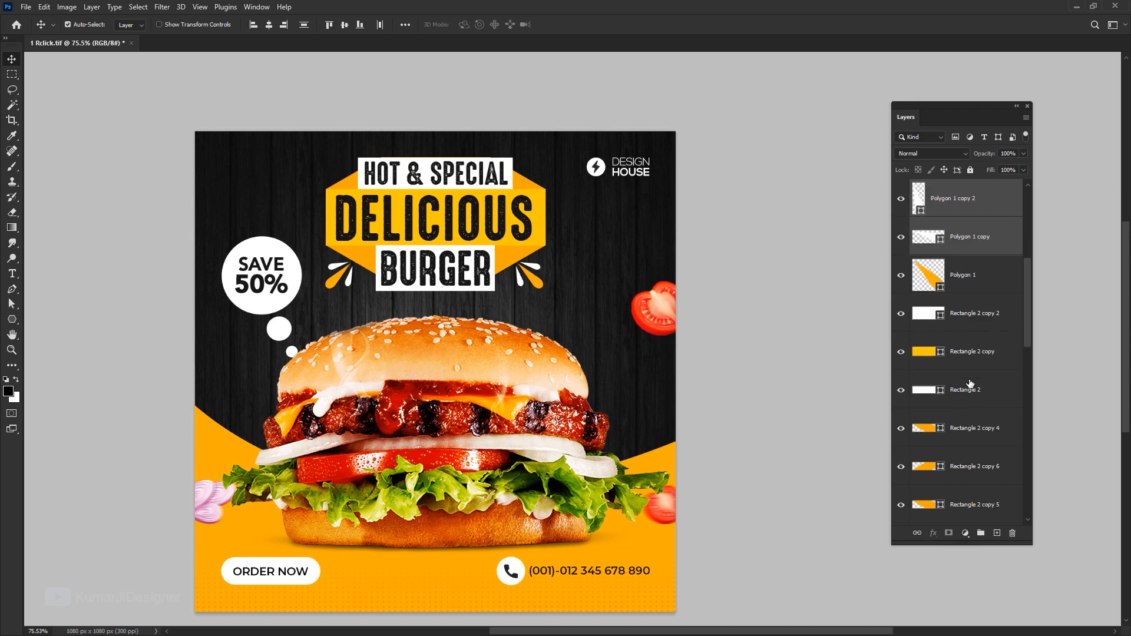
right_click(992, 343)
left_click(1007, 355)
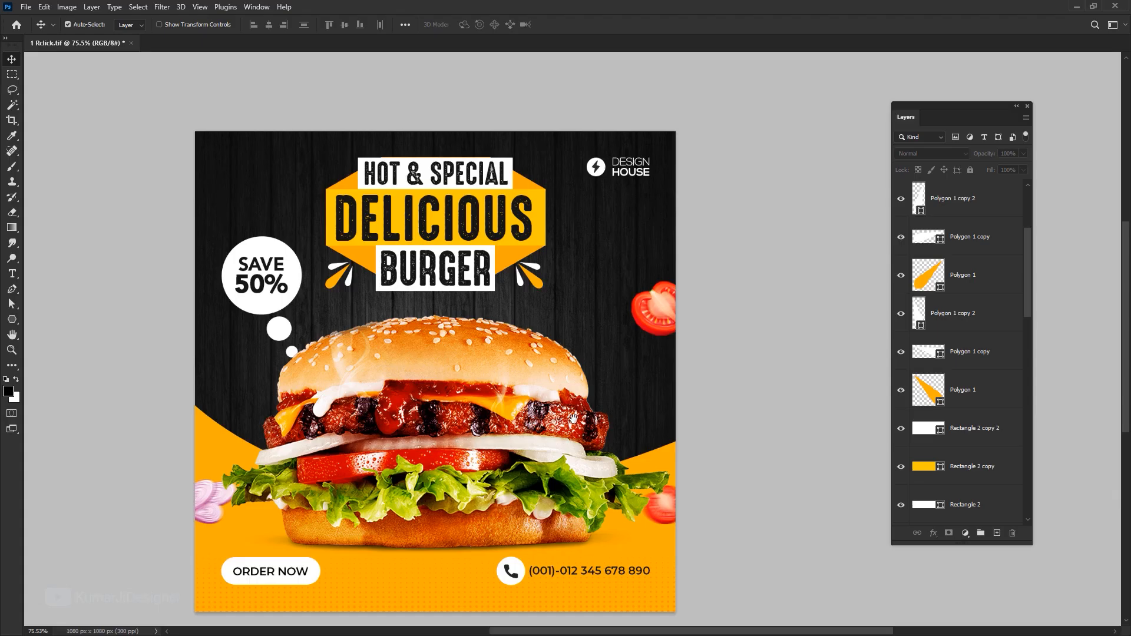
left_click_drag(573, 419, 579, 387)
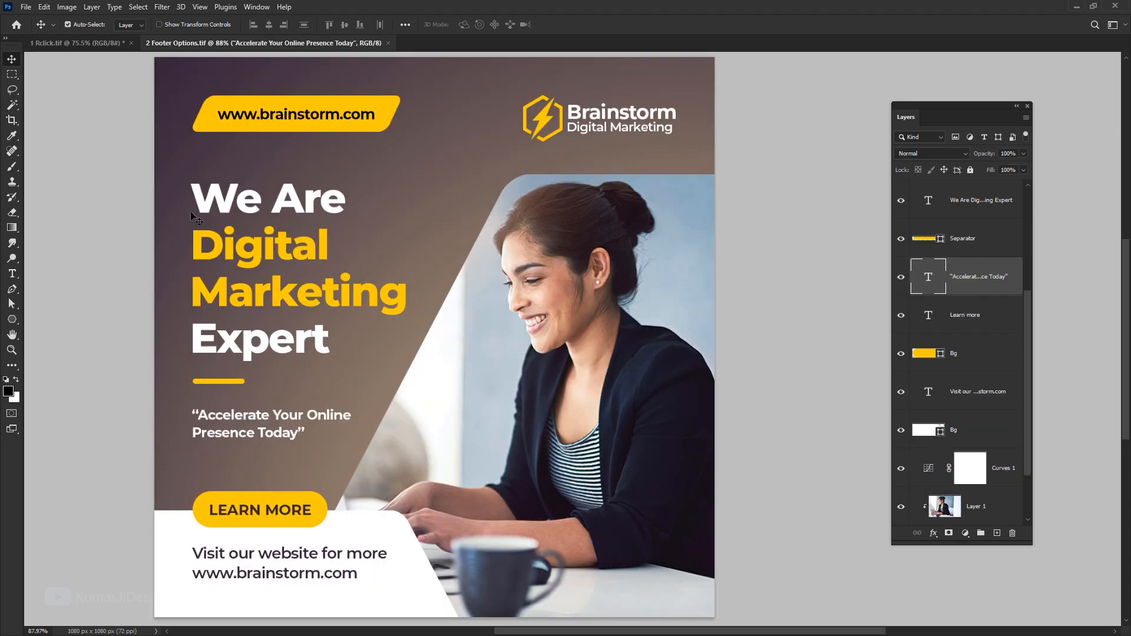
- In 2 Footer Options.tif, link the headline, Separator and "Accelerate Your Online Presence Today" layers, and try moving them together
left_click_drag(180, 171, 250, 447)
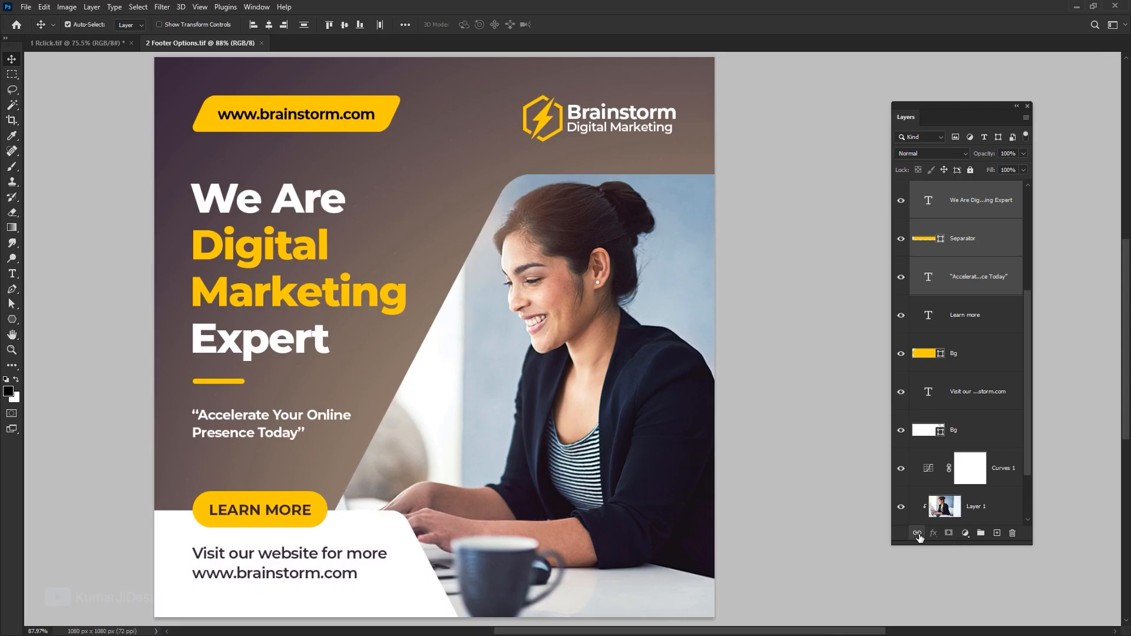
left_click(917, 534)
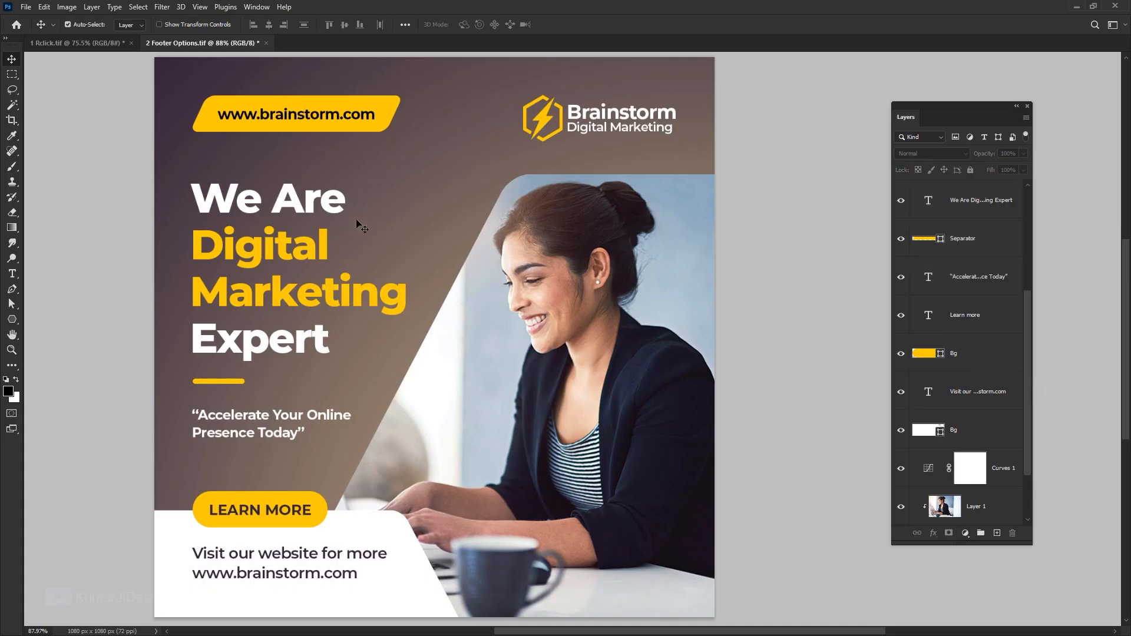
left_click_drag(313, 208, 283, 256)
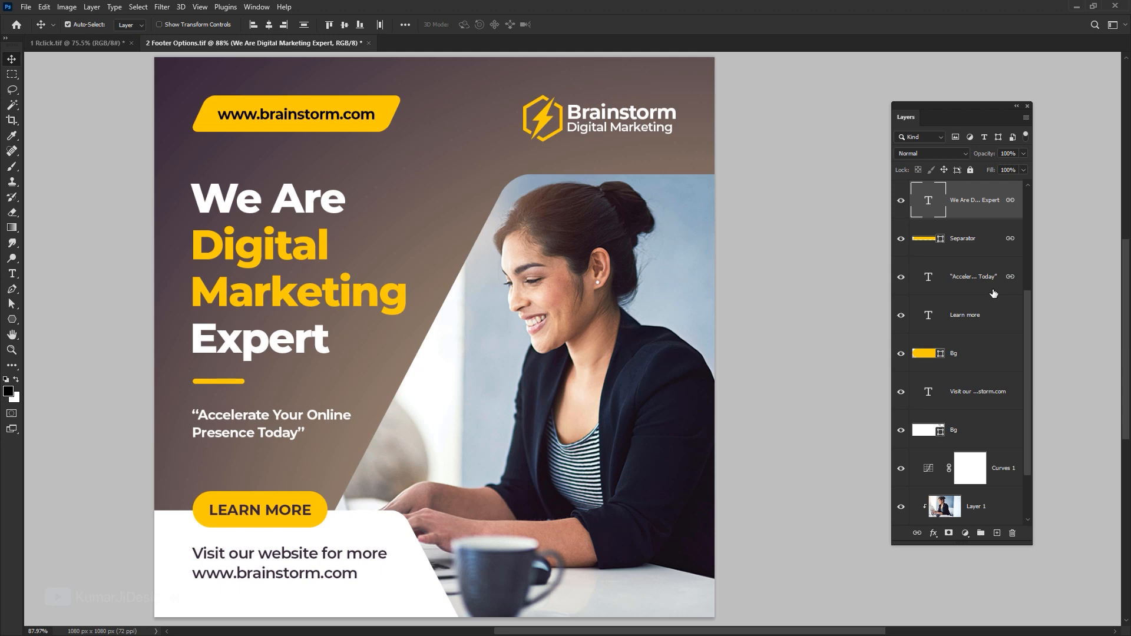
- Align the right edges of the yellow website banner and the linked headline, and undo the alignment
left_click_drag(272, 156, 184, 462)
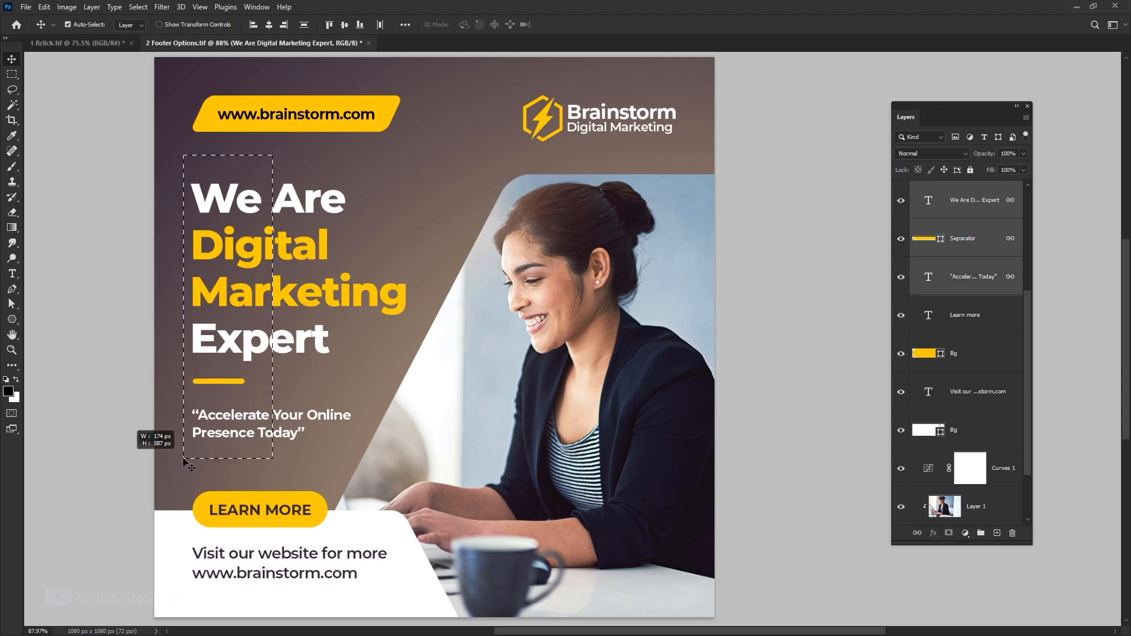
left_click(253, 91)
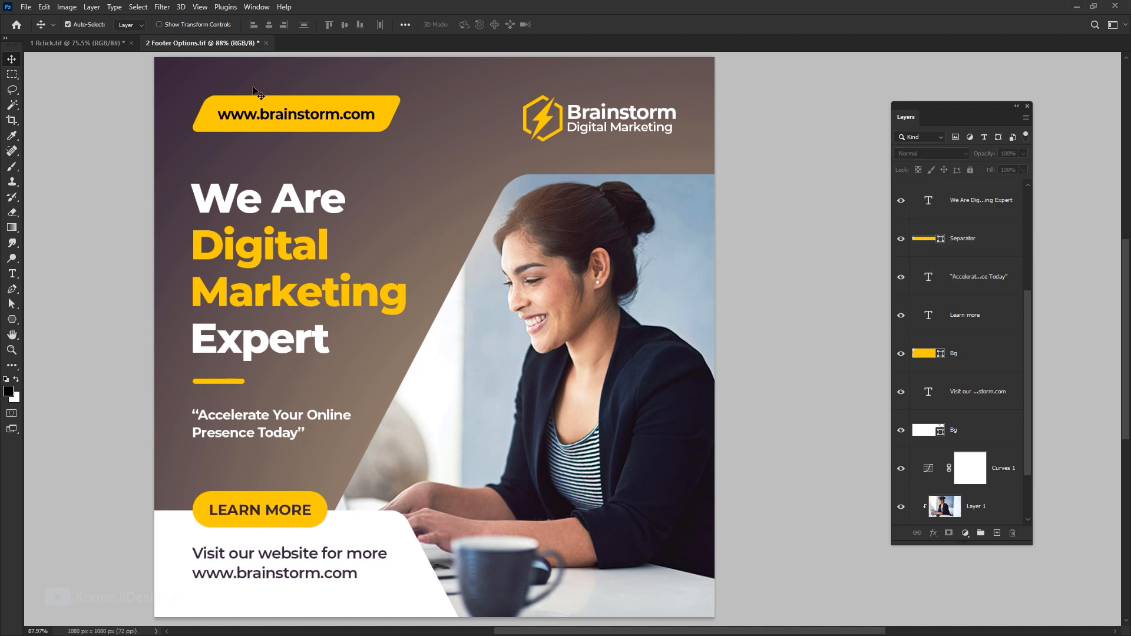
left_click_drag(253, 92, 197, 188)
left_click(284, 24)
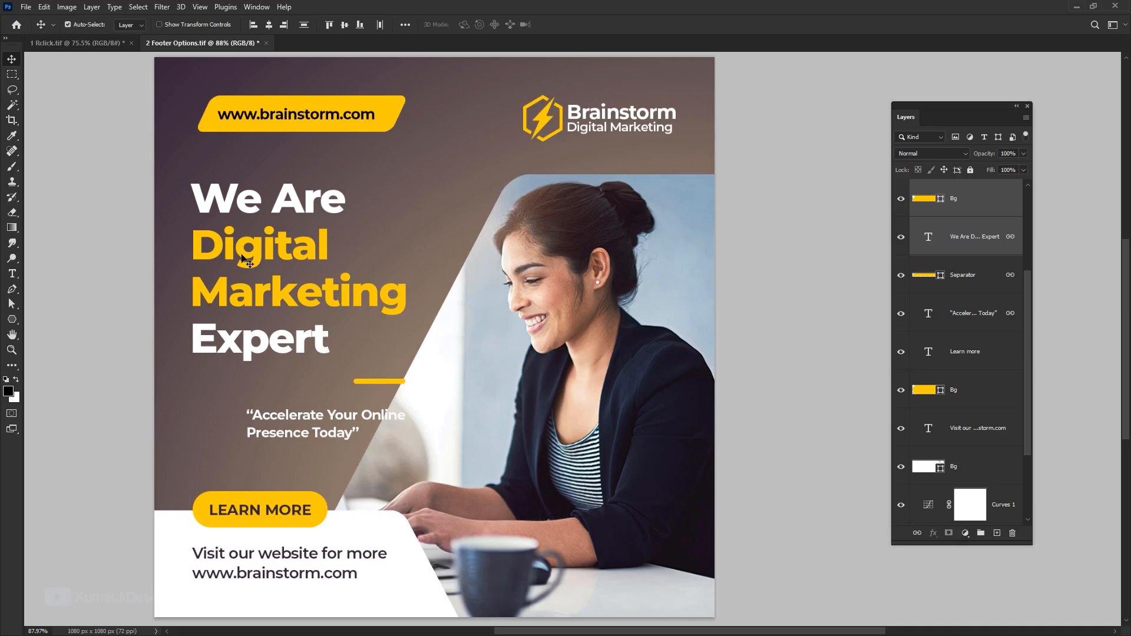
key("ctrl+z")
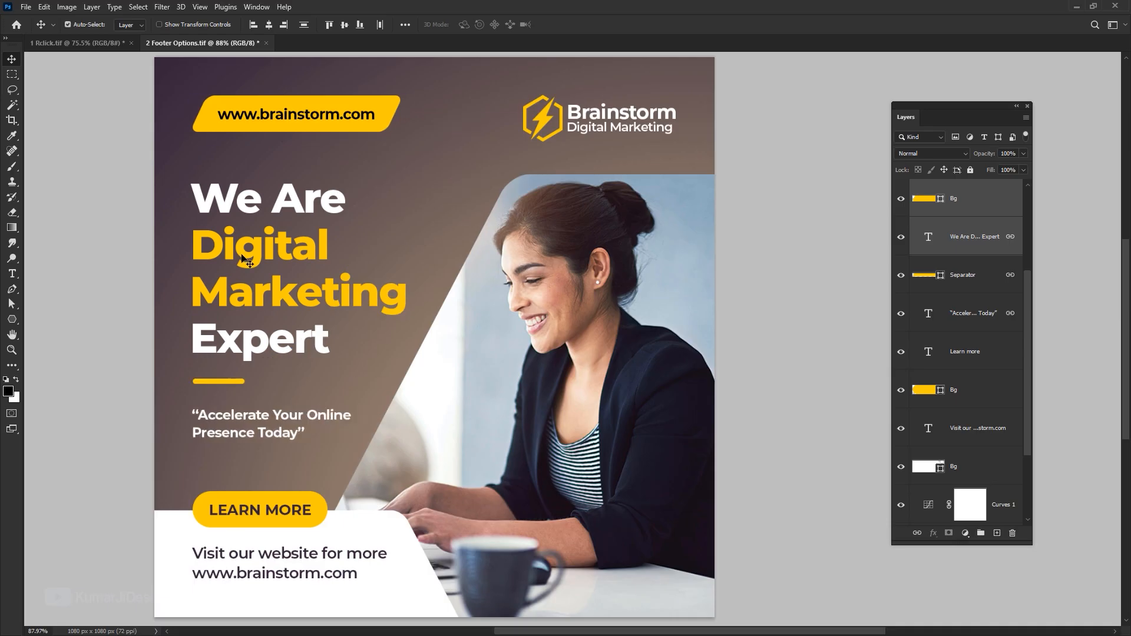
- Unlink the headline, Separator and "Accelerate Your Online Presence Today" layers, and select only the headline layer
left_click(268, 178)
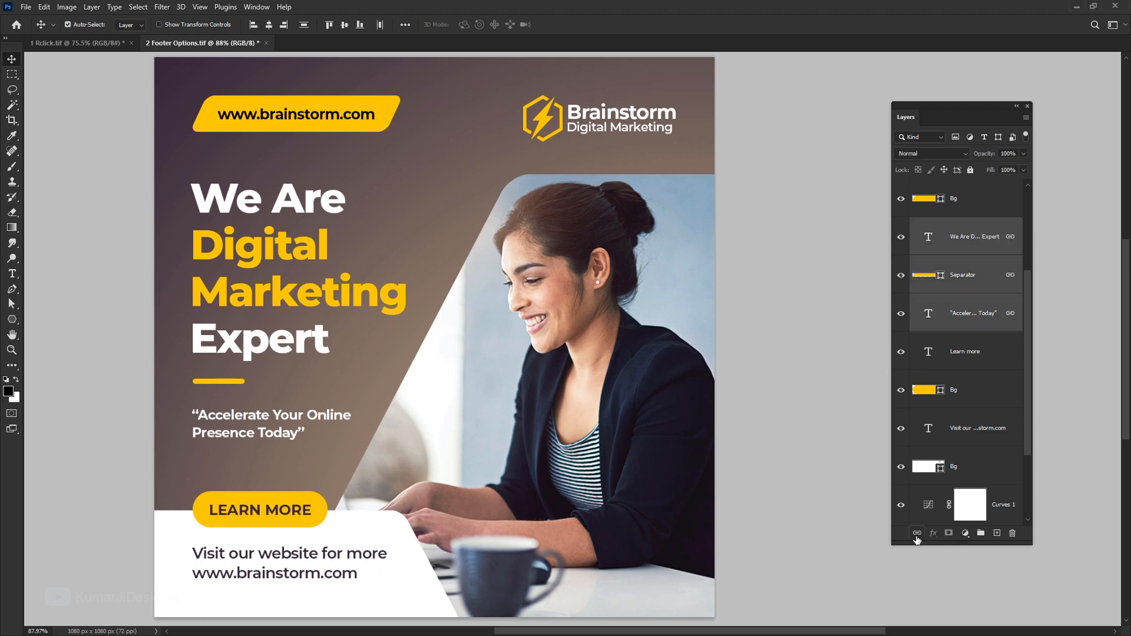
left_click(917, 533)
right_click(271, 189)
left_click(329, 187)
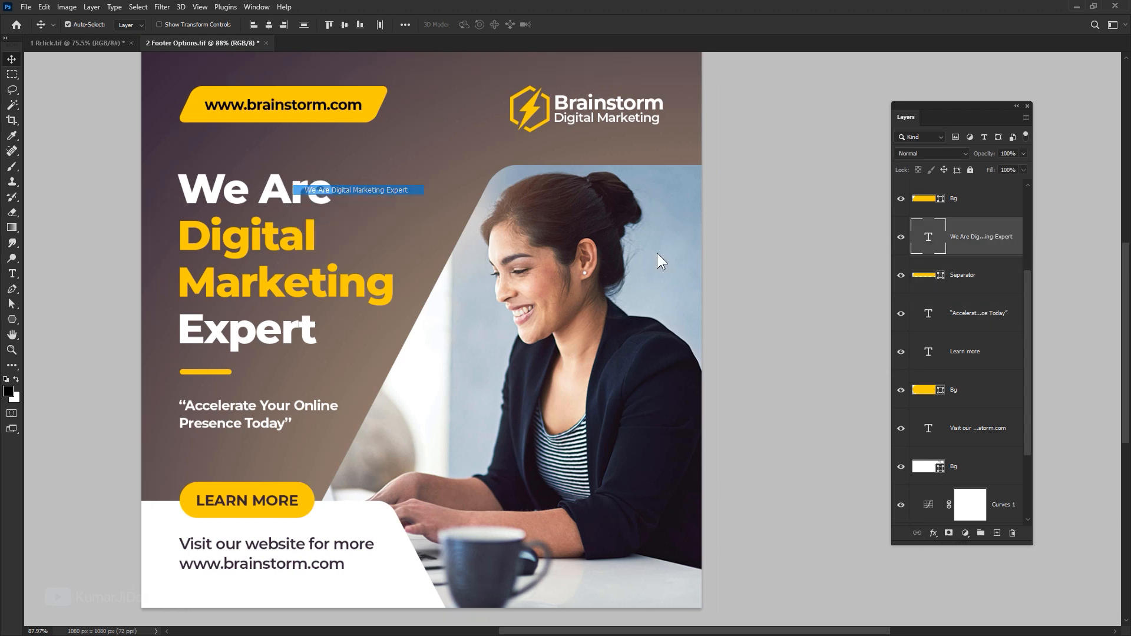
left_click_drag(230, 186, 258, 191)
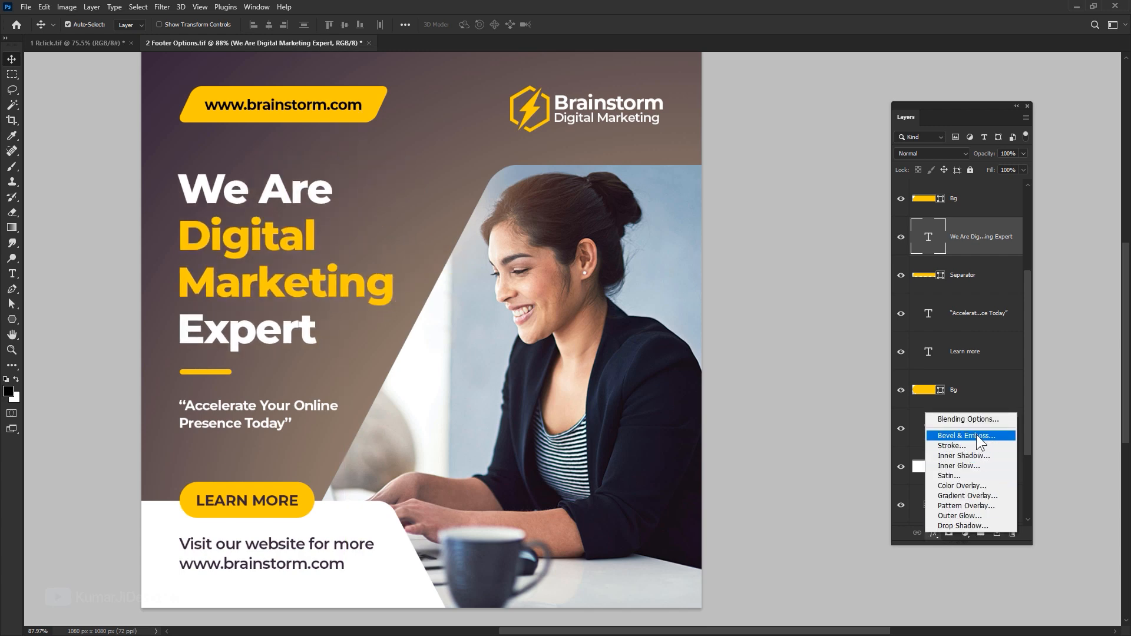
- Open the headline layer's blending options and enable a Stroke effect
left_click(998, 419)
left_click_drag(796, 94, 757, 88)
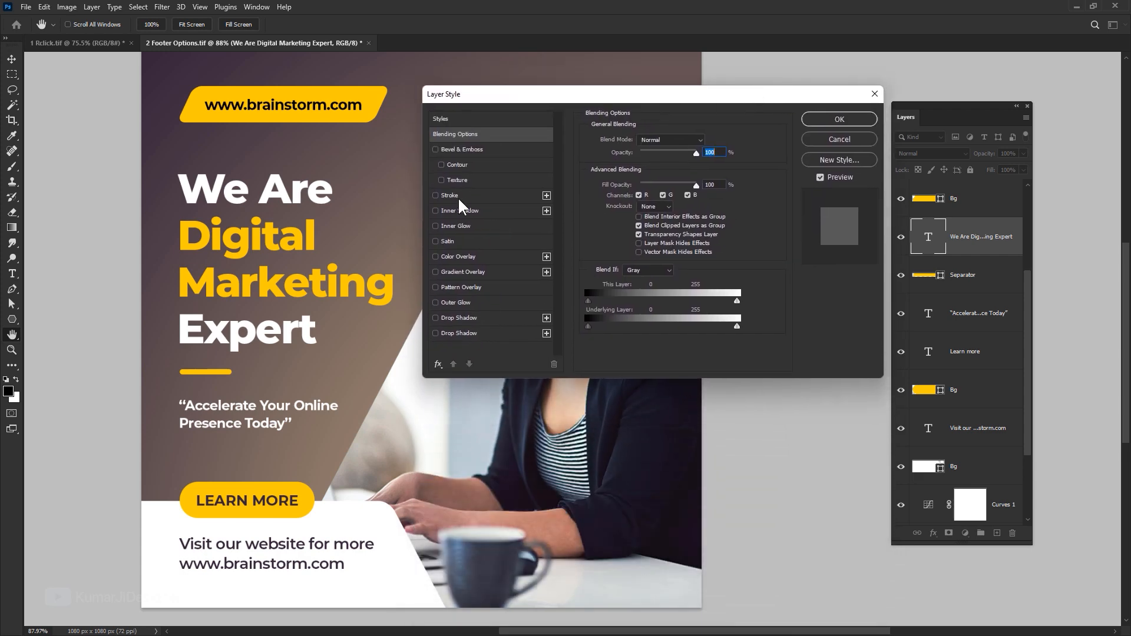
left_click(435, 195)
left_click(454, 195)
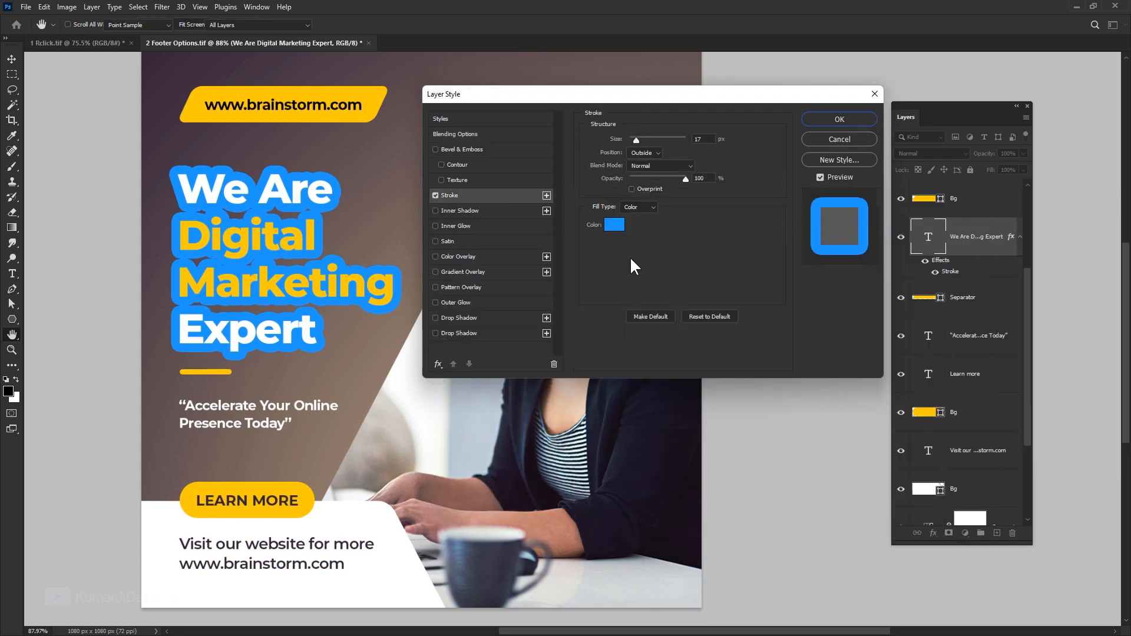
- Change the headline's stroke color to black
left_click(614, 224)
left_click_drag(761, 251, 774, 244)
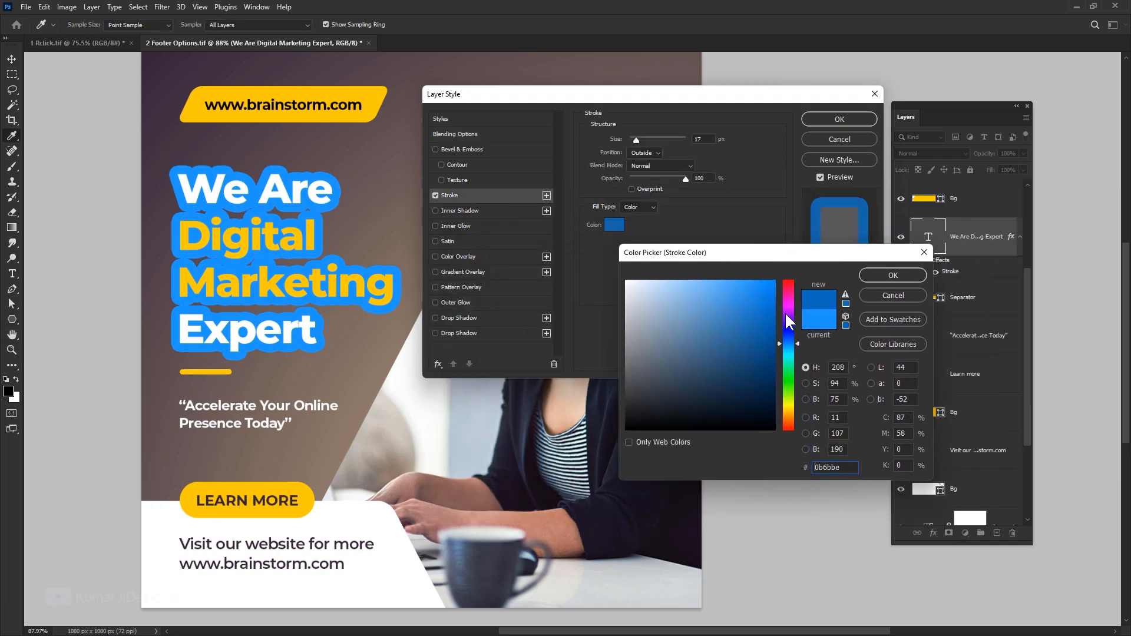
left_click_drag(784, 313, 777, 412)
mouse_move(711, 391)
left_mouse_down()
mouse_move(730, 392)
mouse_move(775, 430)
left_mouse_up()
left_click(889, 277)
- Reduce the headline's stroke size to 8 px
key("shift+Down")
key("Down")
key("Up")
key("Up")
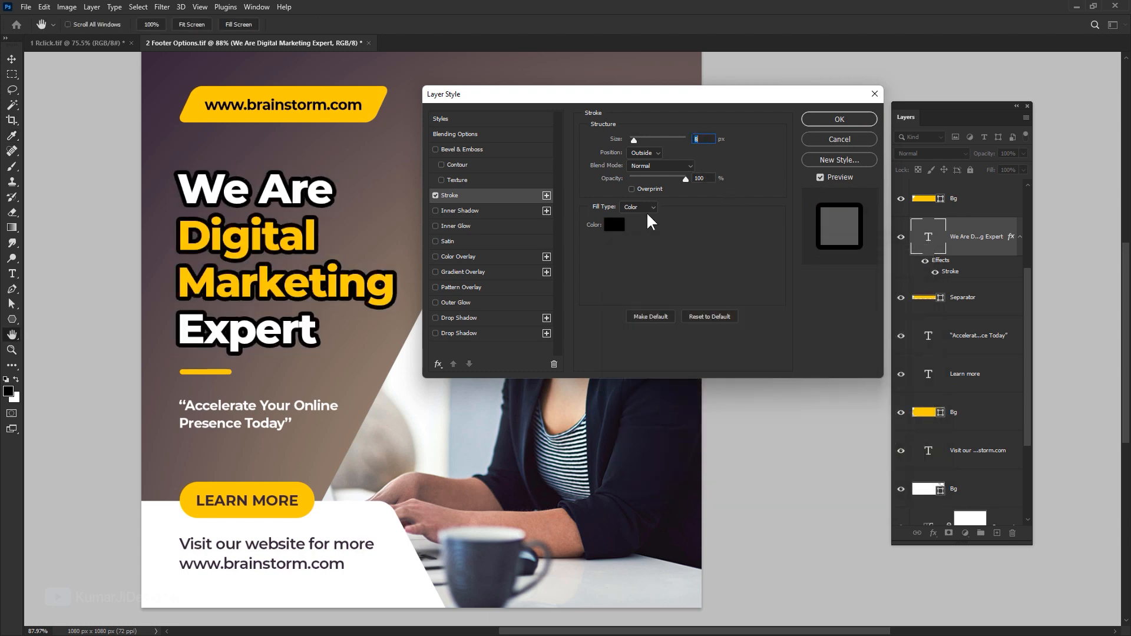
key("Down")
key("Up")
- Try the stroke's Inside and Center positions, and return it to Outside with Normal blending at 100% opacity
left_click(651, 153)
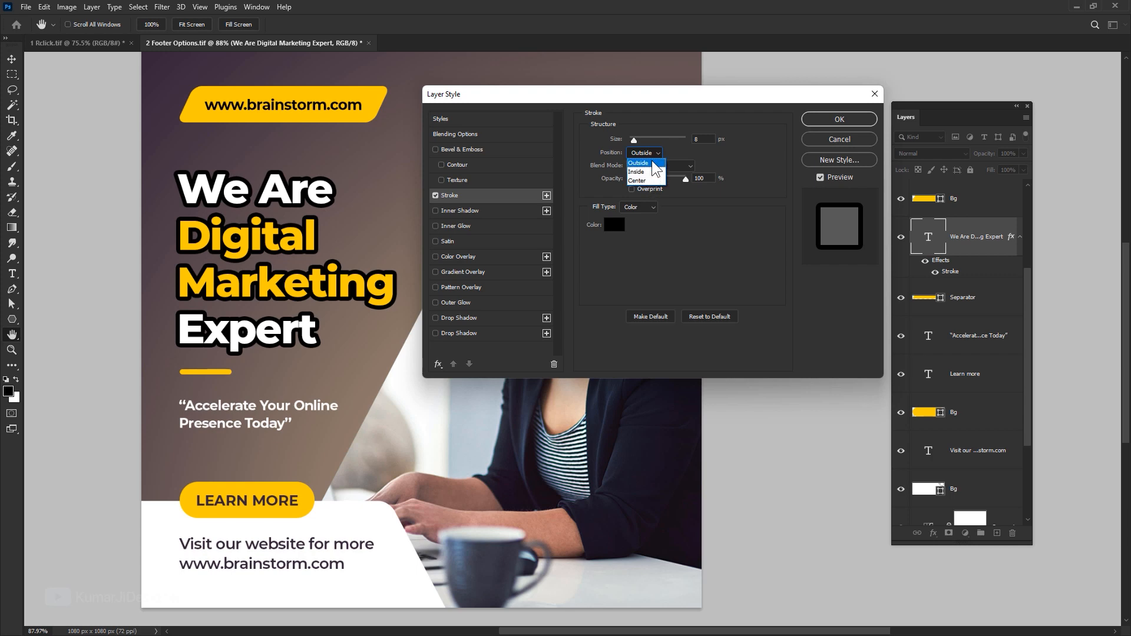
key("Down")
key("Down")
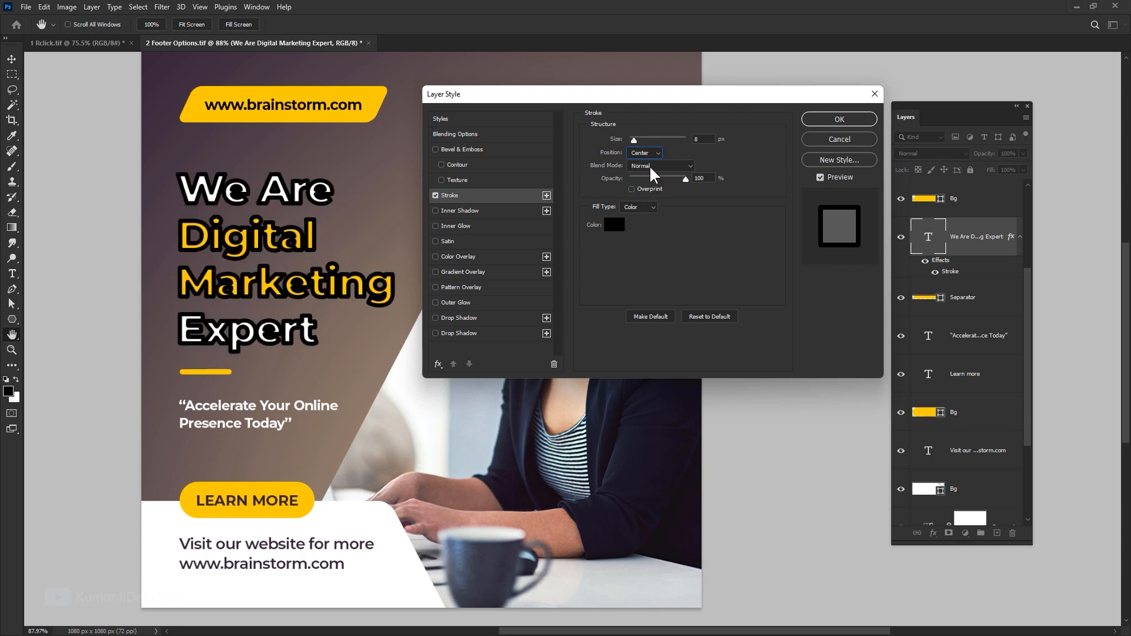
key("Up")
key("Up")
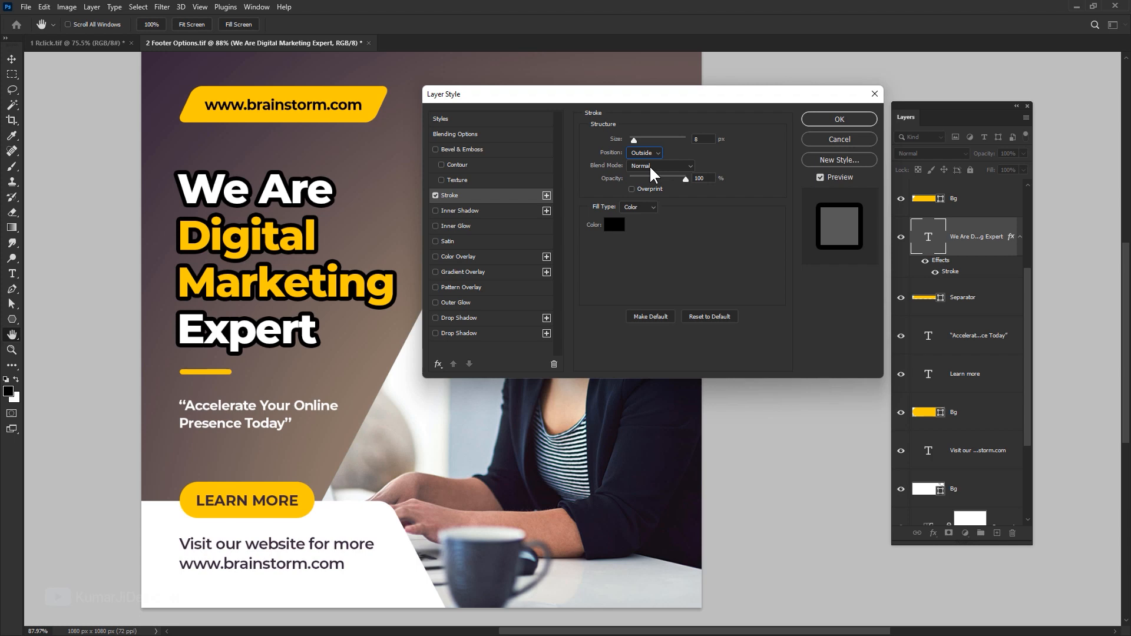
key("Down")
key("Up")
left_click(649, 165)
left_click(648, 165)
mouse_move(685, 178)
left_mouse_down()
mouse_move(613, 196)
mouse_move(711, 196)
left_mouse_up()
- Try a Gradient fill with the last Pinks preset on the stroke, and switch the fill type back to Color
left_click(639, 206)
left_click(648, 228)
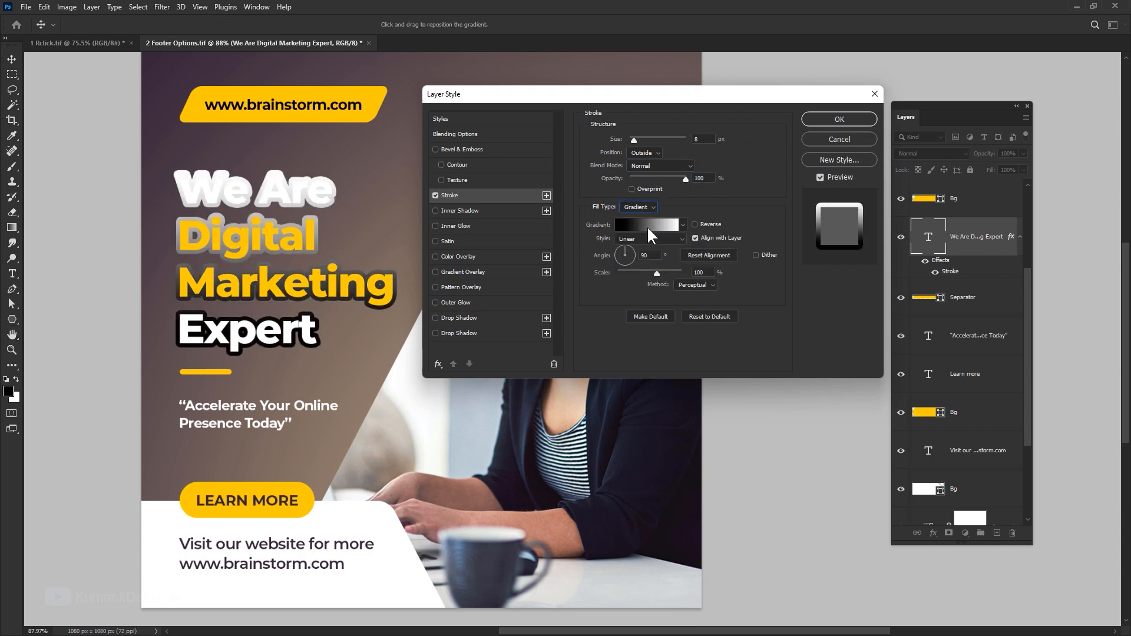
left_click(681, 224)
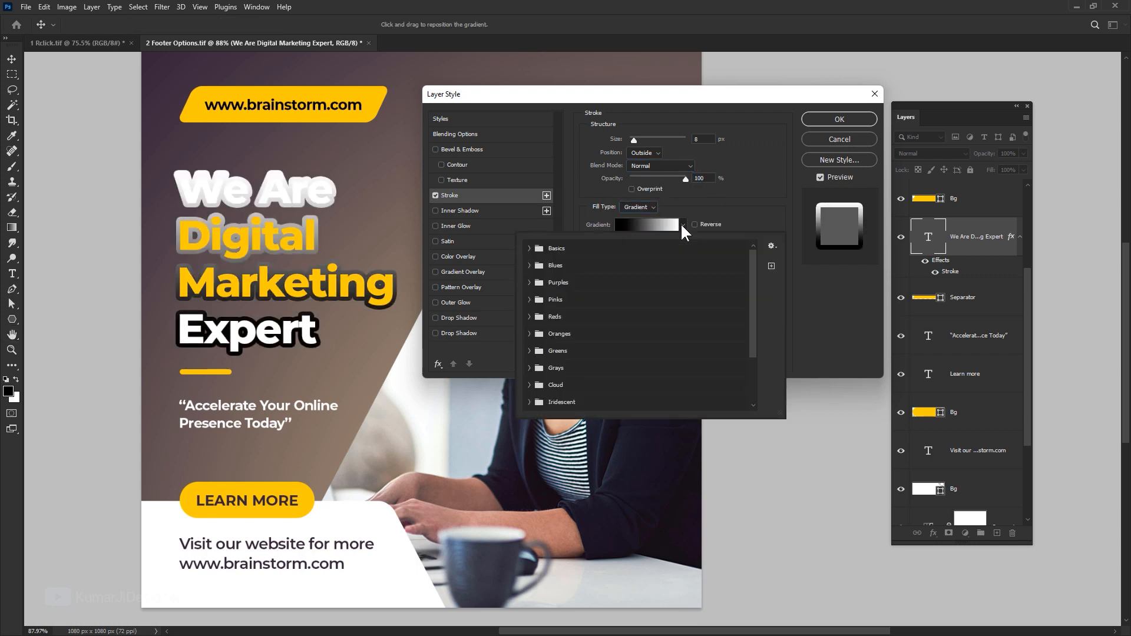
left_click(540, 301)
left_click(637, 337)
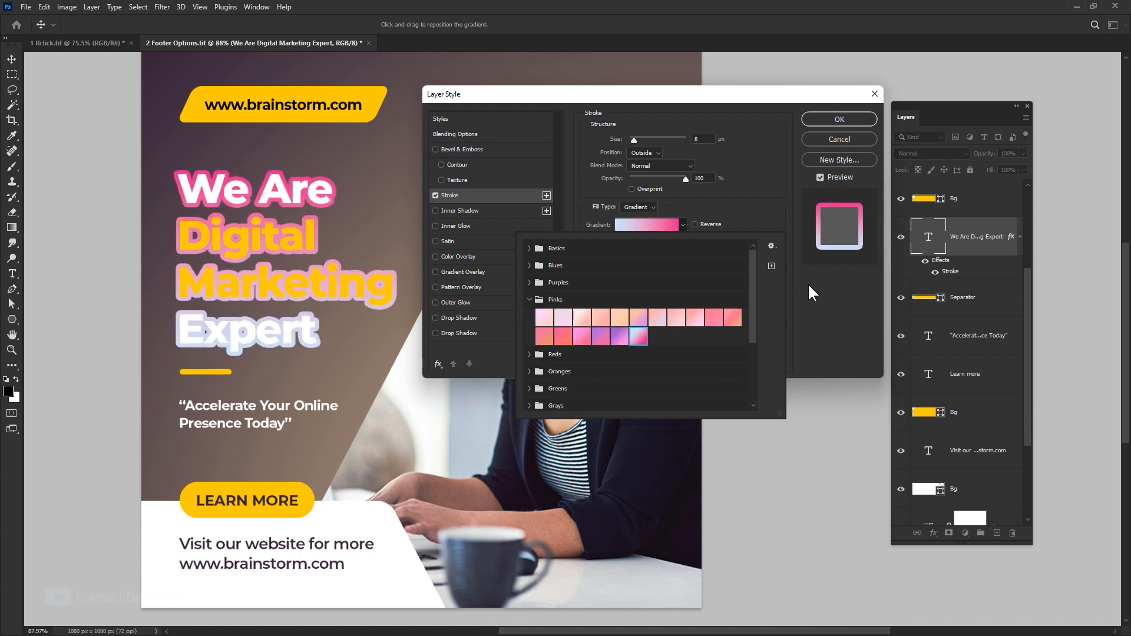
left_click(643, 213)
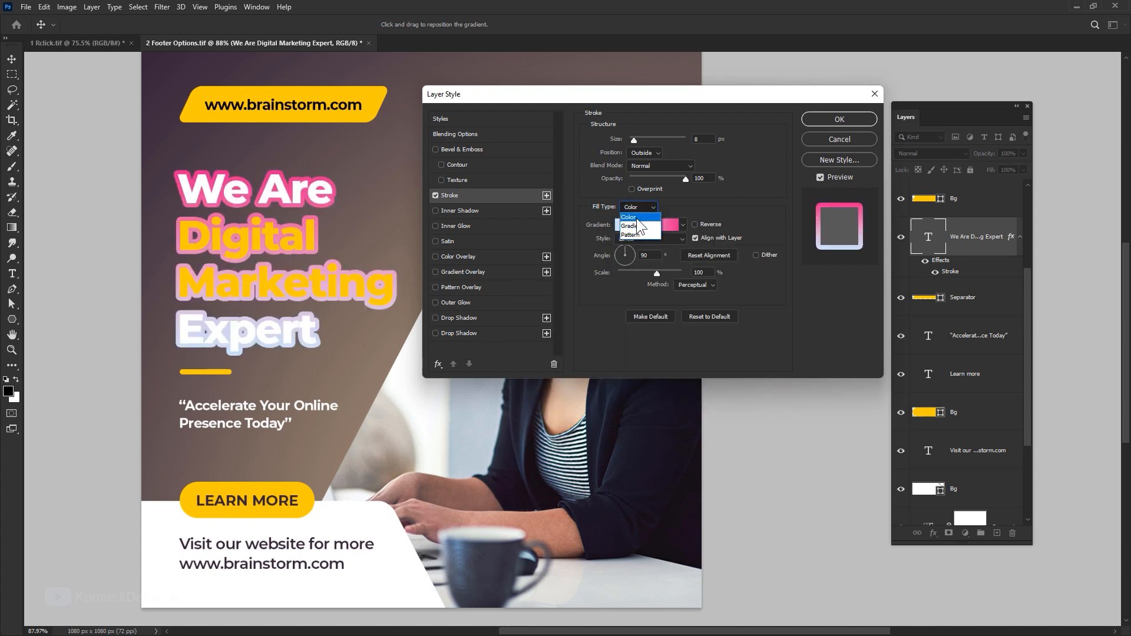
left_click(636, 217)
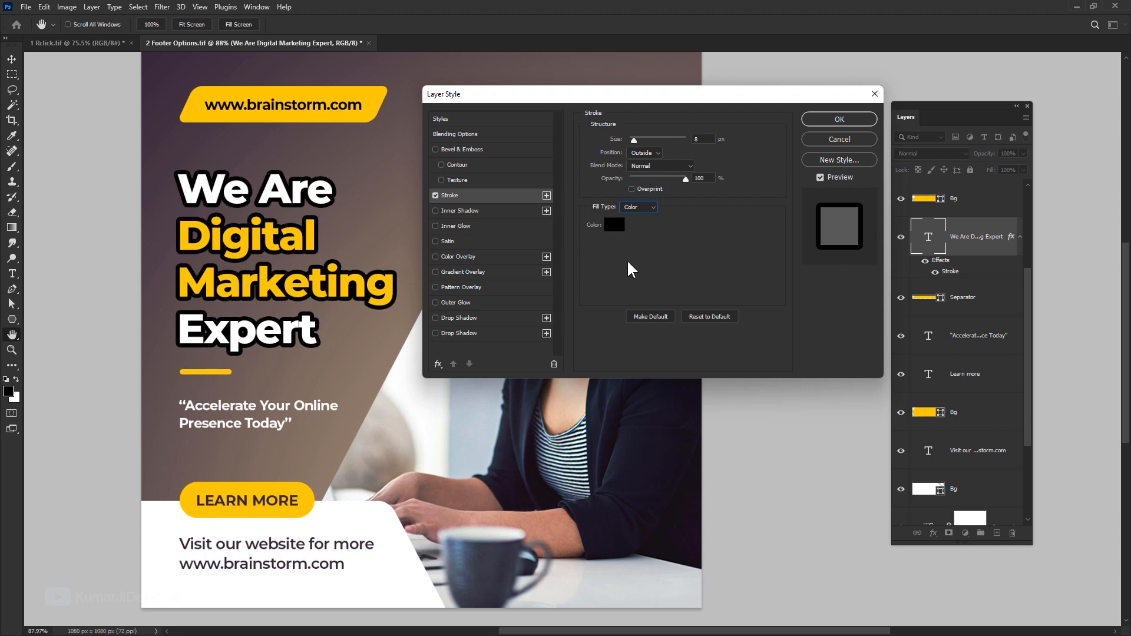
- Turn off the headline's Stroke effect, enable Color Overlay and open its color for editing
left_click(435, 195)
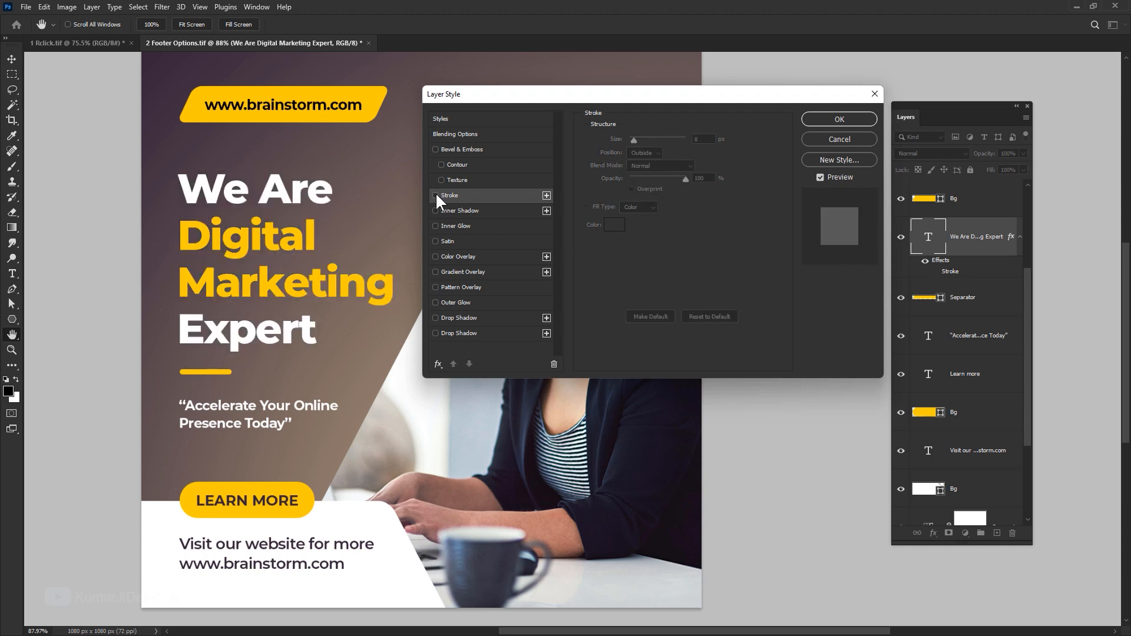
left_click(453, 258)
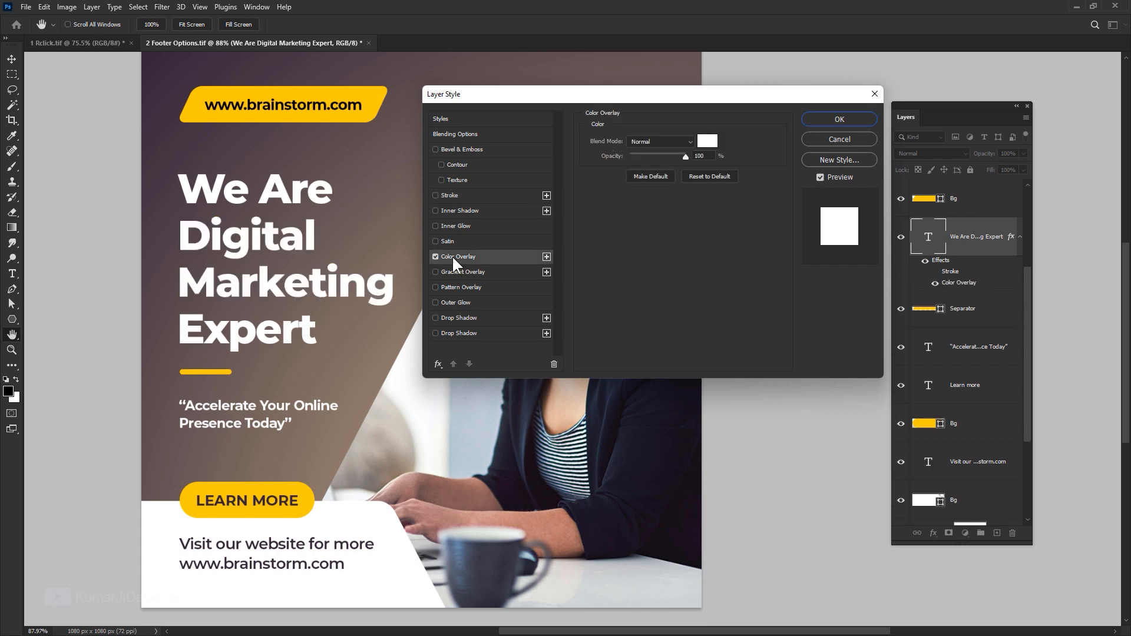
left_click(707, 142)
- Try red, magenta and dusty pink overlay colors on the headline, and bring the overlay back to white
left_click(765, 325)
left_click(765, 318)
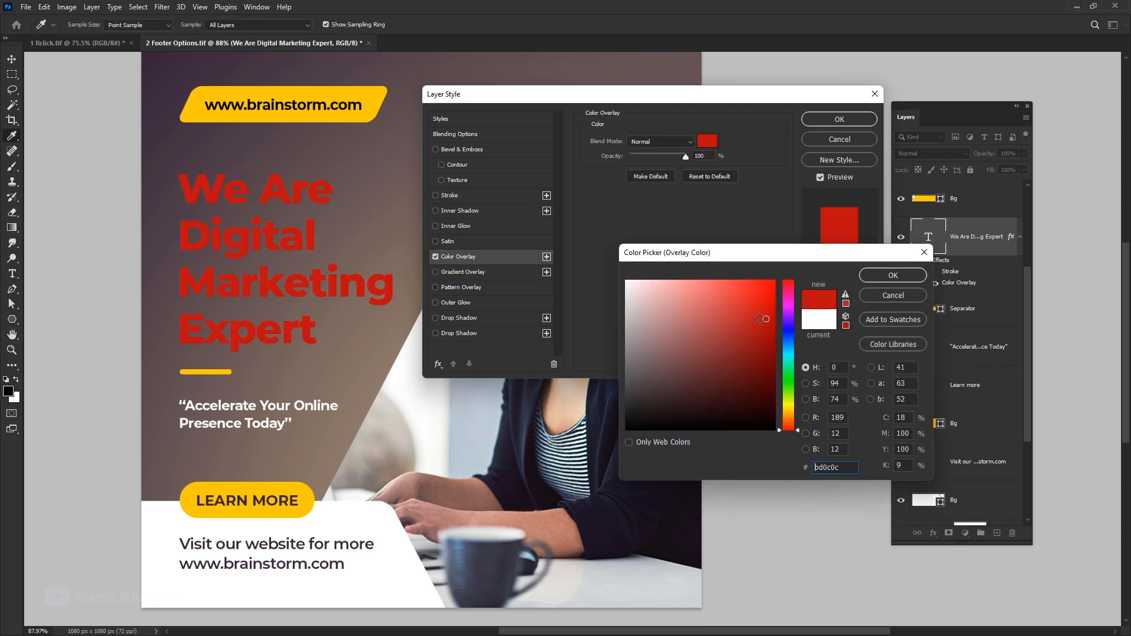
left_click(773, 348)
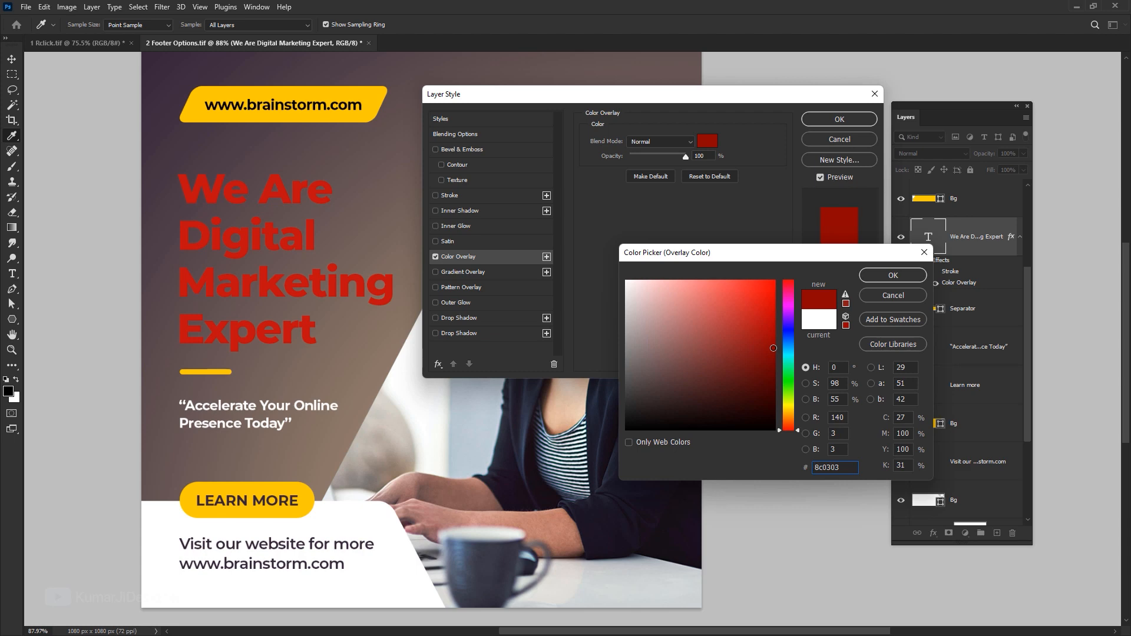
left_click_drag(773, 348, 775, 280)
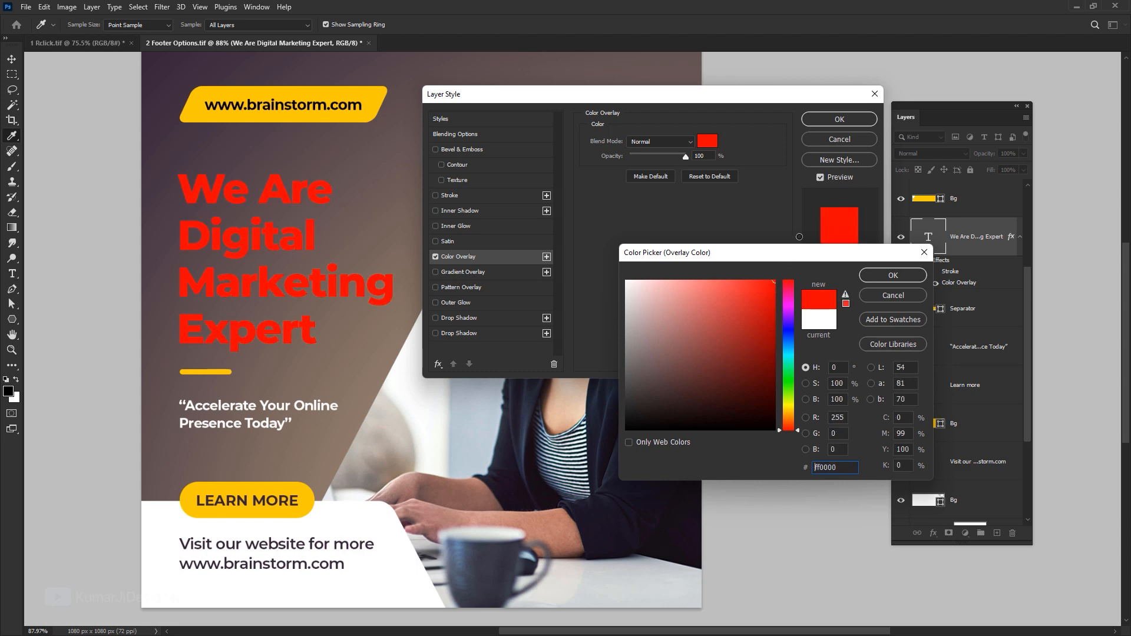
left_click(785, 300)
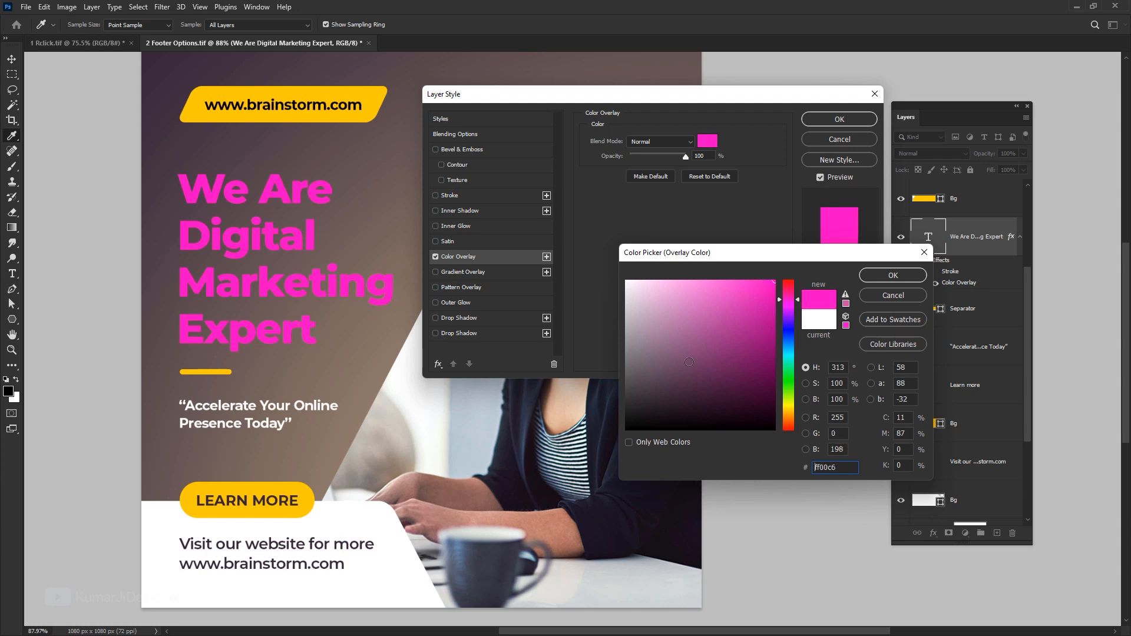
left_click(676, 322)
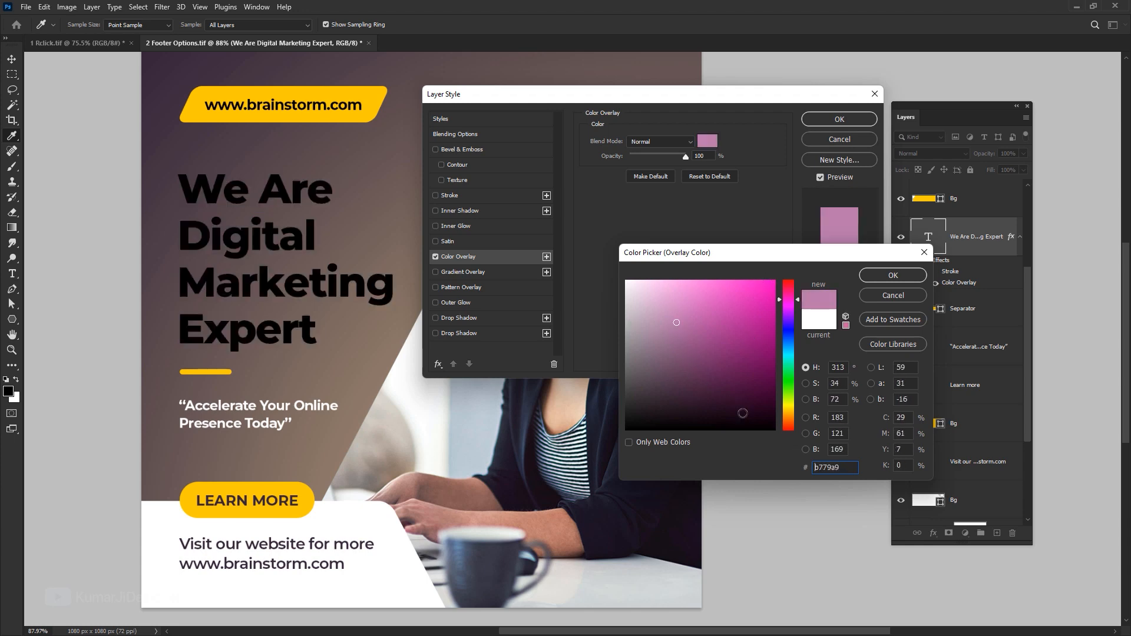
mouse_move(742, 412)
left_mouse_down()
mouse_move(662, 303)
mouse_move(601, 268)
left_mouse_up()
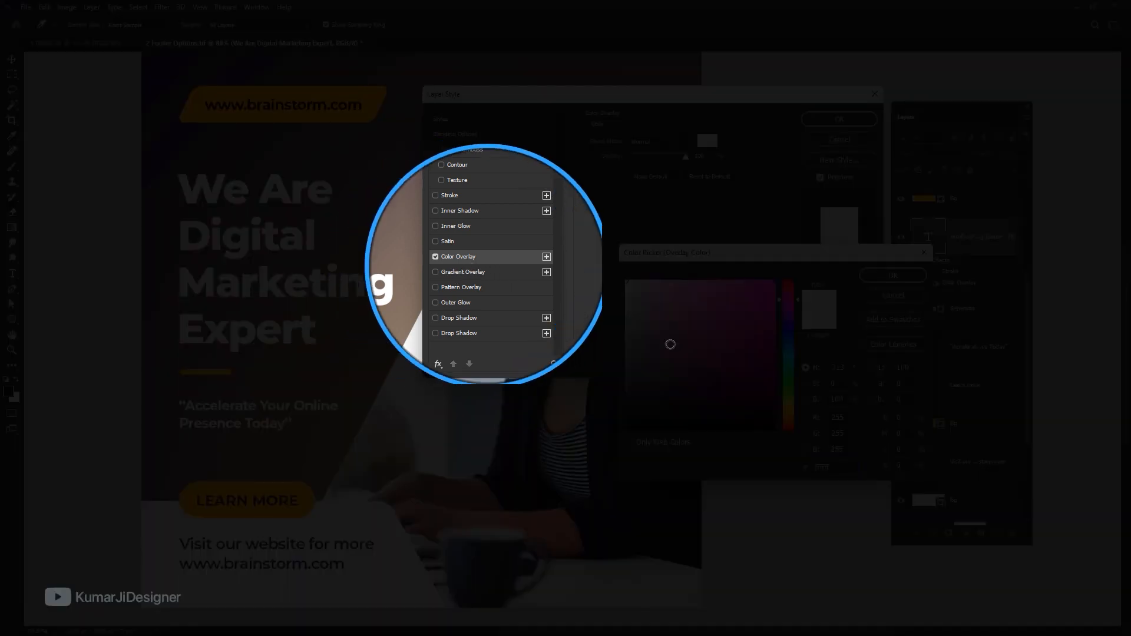
left_click_drag(669, 343, 625, 280)
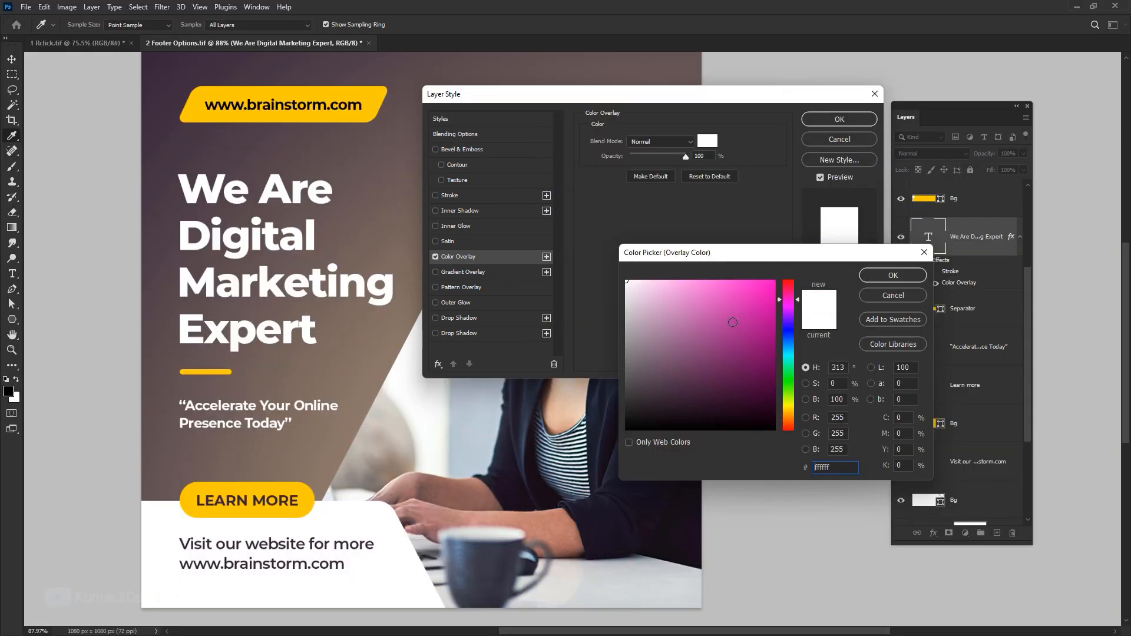
- Set the headline's overlay color to olive yellow babc19
left_click(755, 320)
left_click(788, 409)
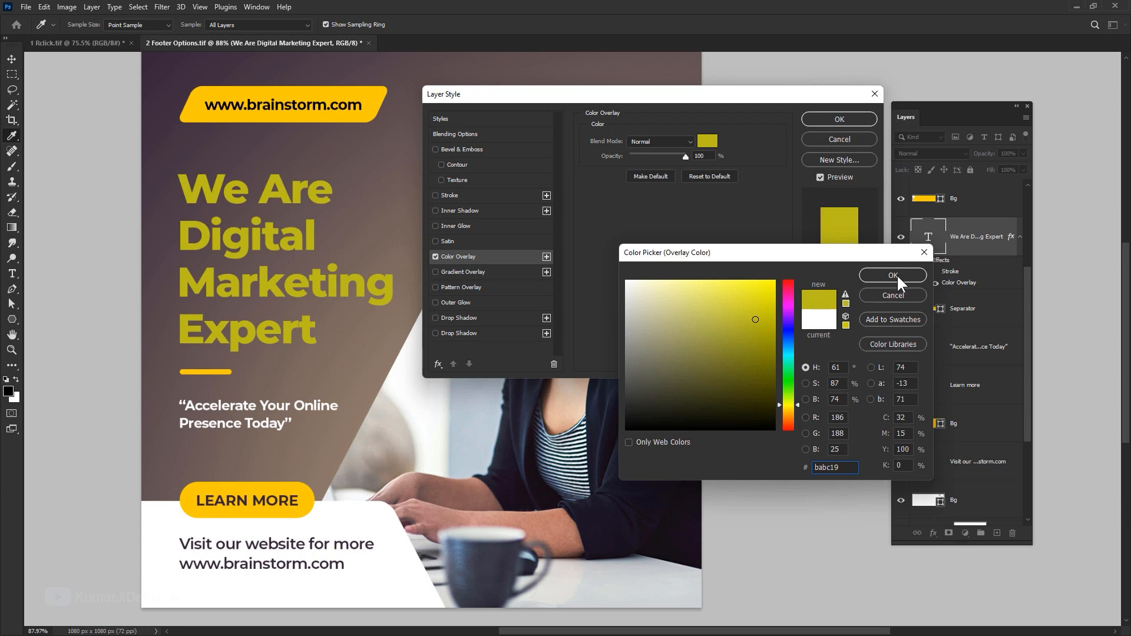
left_click(893, 275)
- Try the Satin effect on the headline and switch it off, and turn off Color Overlay
left_click(447, 241)
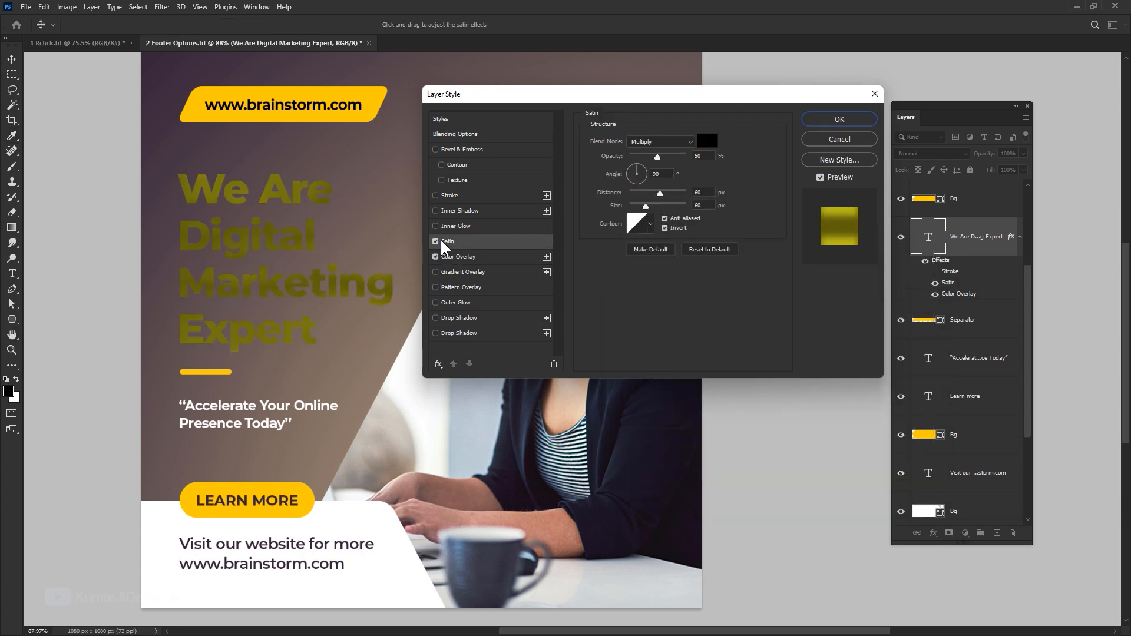
left_click(436, 241)
left_click(447, 256)
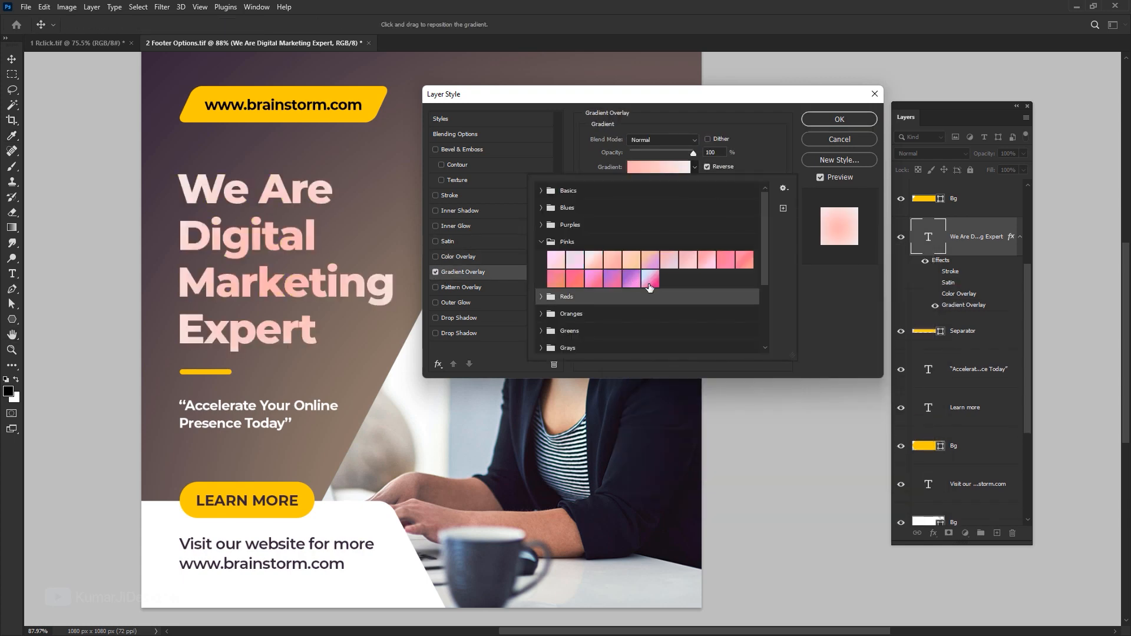
- Give the headline a Gradient Overlay with the Pink_17 preset, using the Linear style at 150% scale
left_click(648, 283)
left_click(811, 296)
left_click(661, 181)
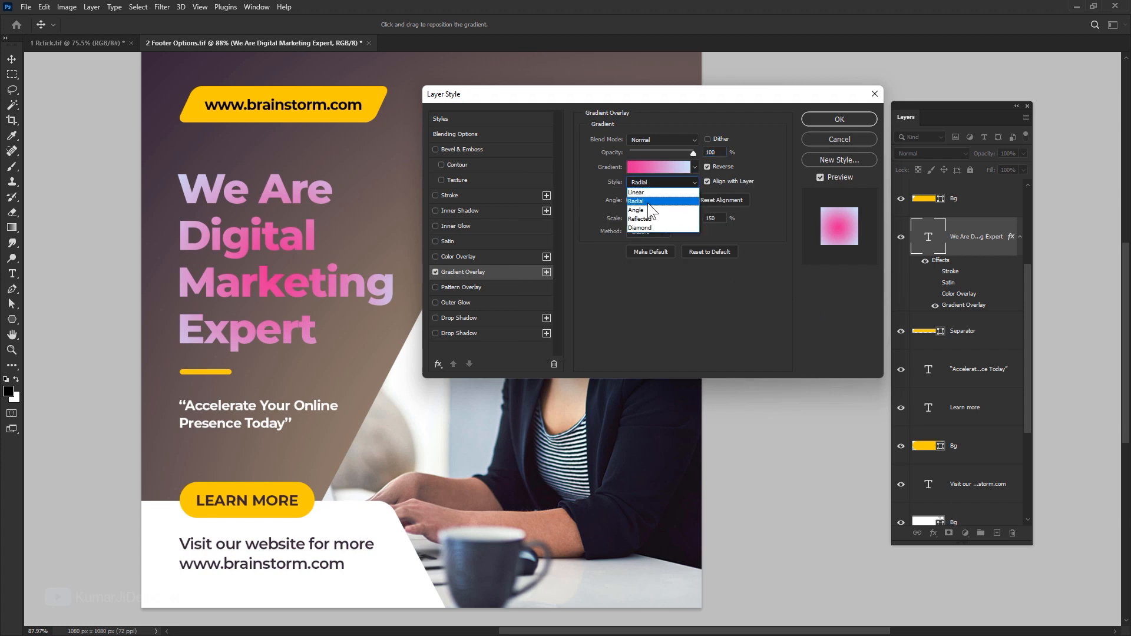
left_click(649, 193)
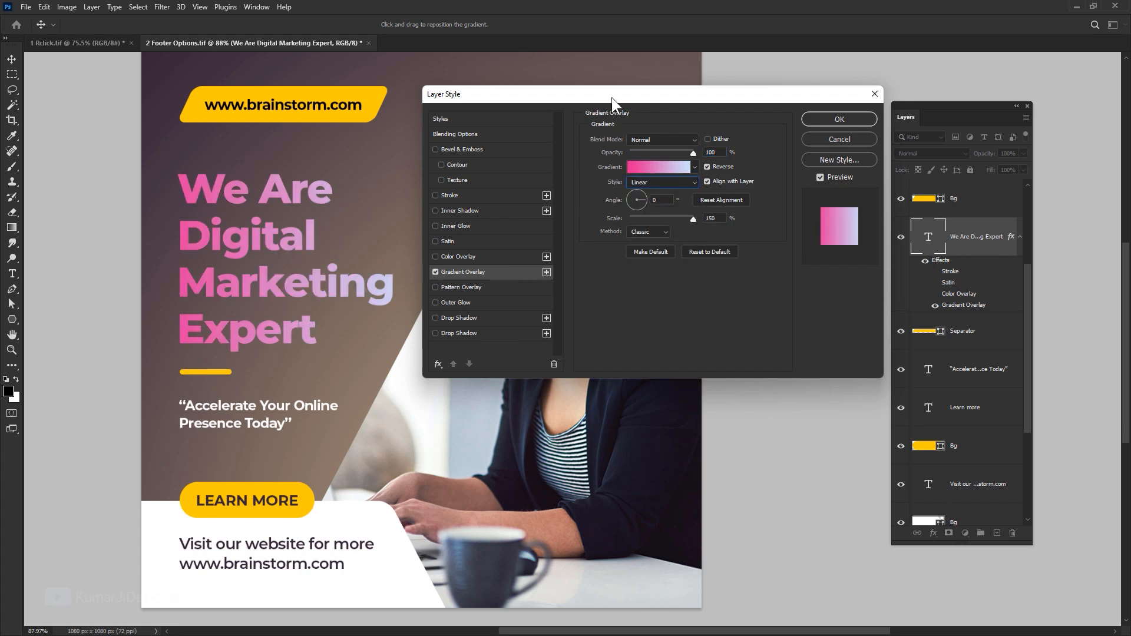
left_click_drag(611, 97, 626, 79)
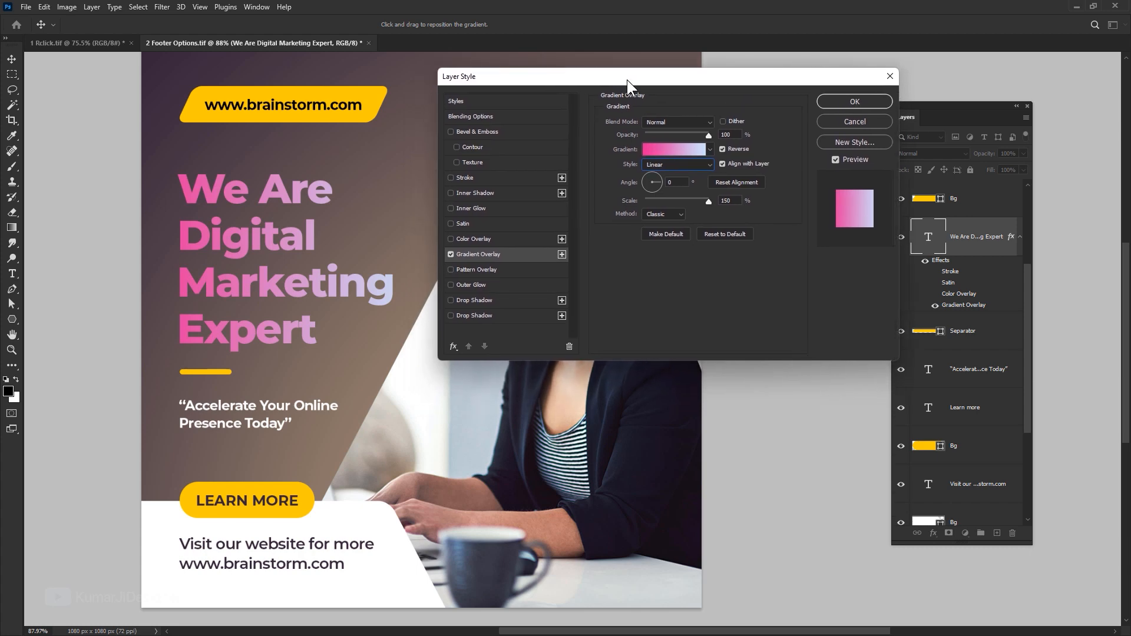
mouse_move(706, 200)
left_mouse_down()
mouse_move(652, 201)
mouse_move(707, 200)
left_mouse_up()
- Open the overlay's gradient in the Gradient Editor, browse past the Pinks presets and choose Green_02 from Greens
left_click(677, 144)
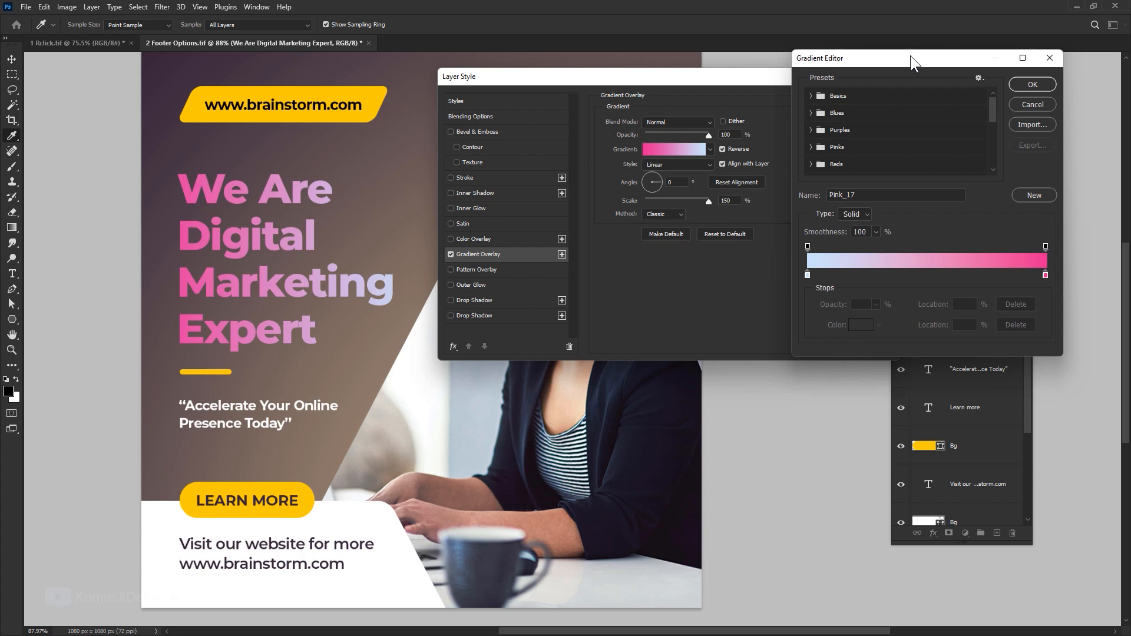
left_click_drag(910, 55, 601, 255)
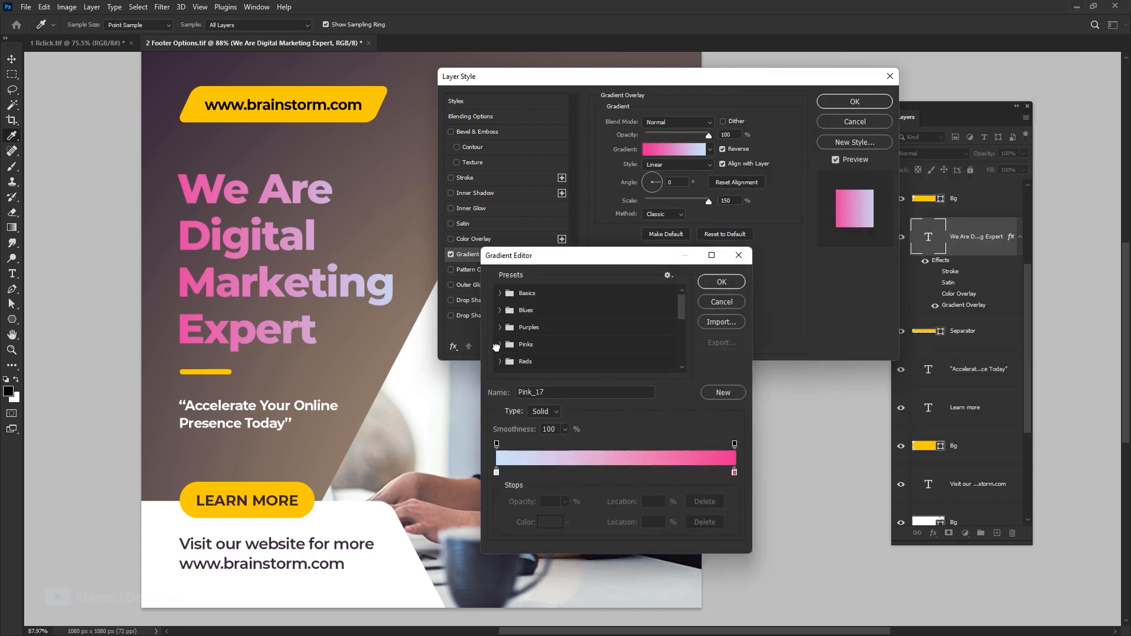
left_click(499, 344)
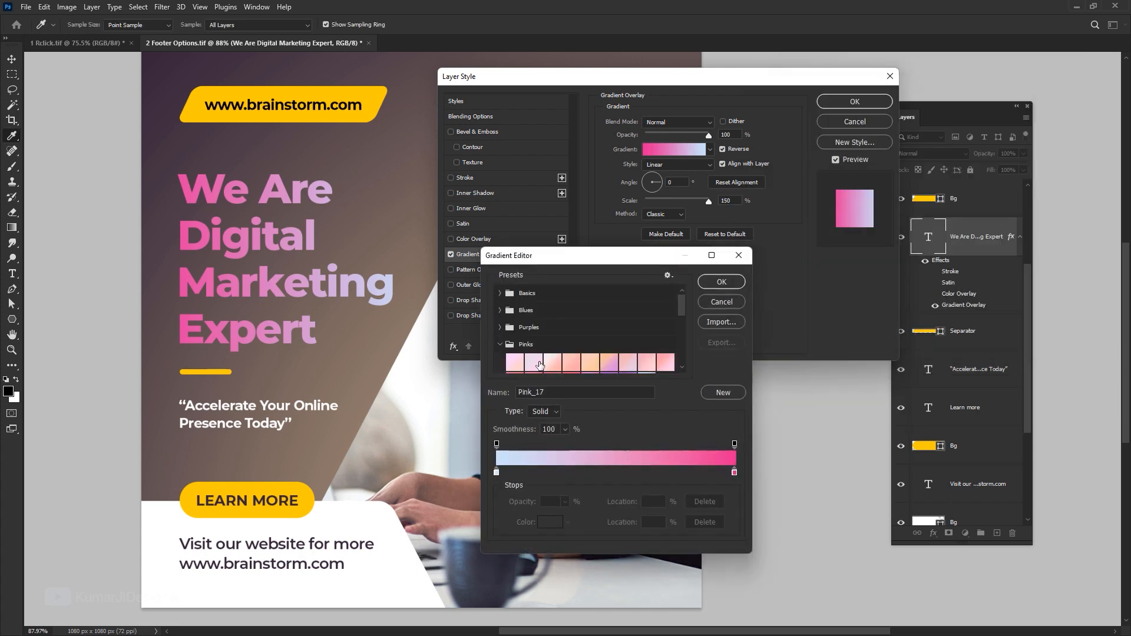
scroll(530, 330, "down", 3)
left_click(571, 324)
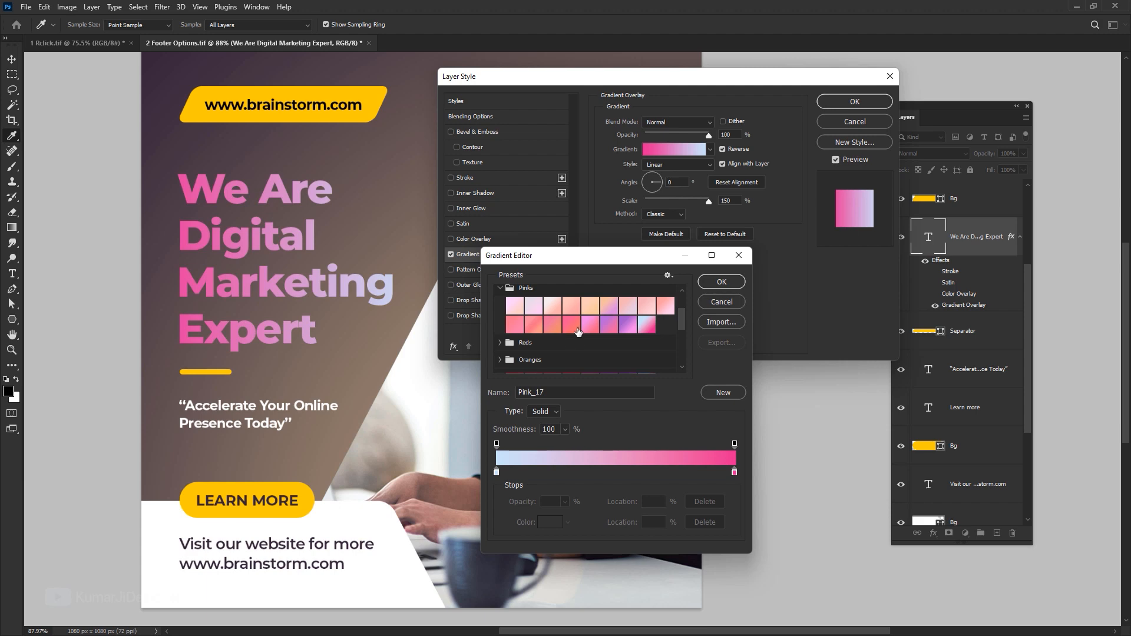
left_click(500, 289)
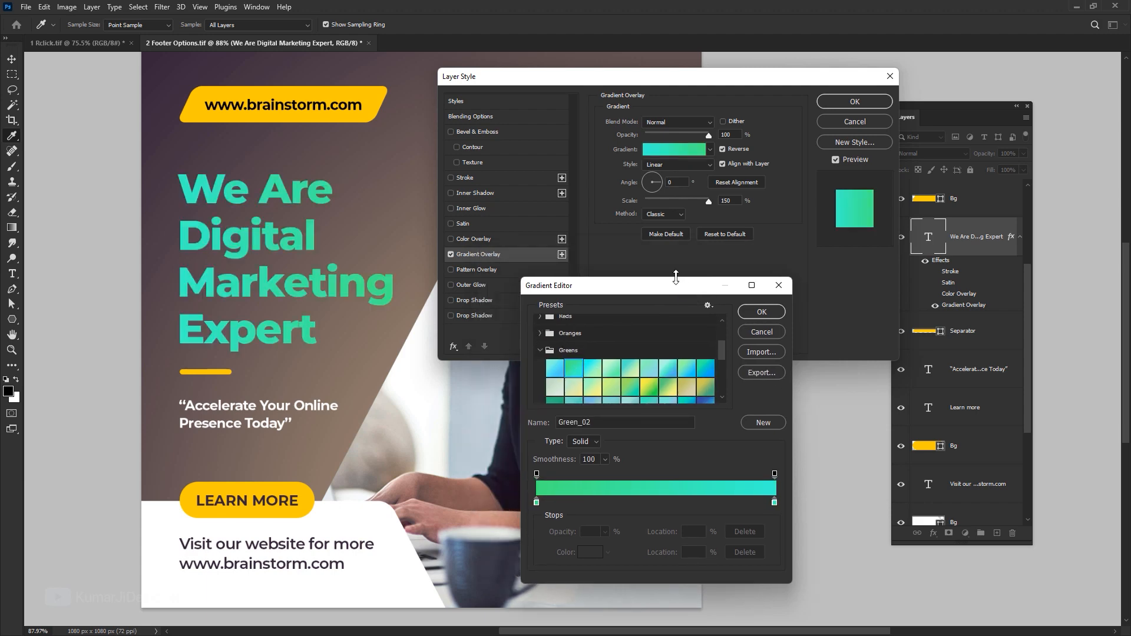
- Try the headline's Green_02 Gradient Overlay at a -52° angle, toggle Reverse, and discard the layer style
left_click(760, 312)
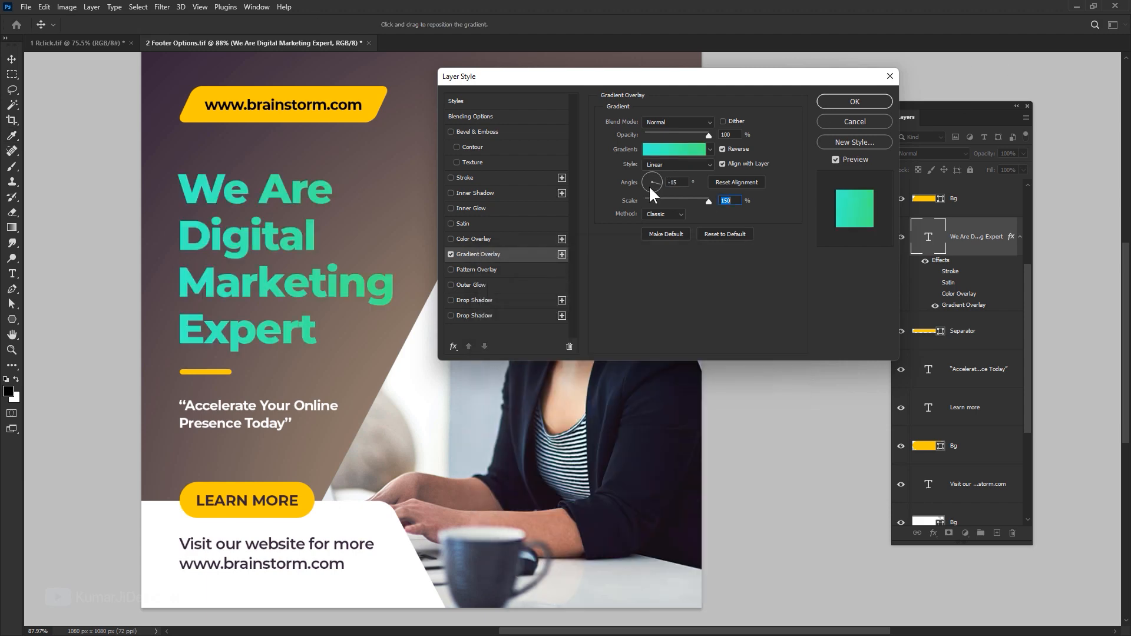
left_click(649, 185)
left_click(726, 148)
left_click(727, 147)
left_click_drag(709, 202, 654, 221)
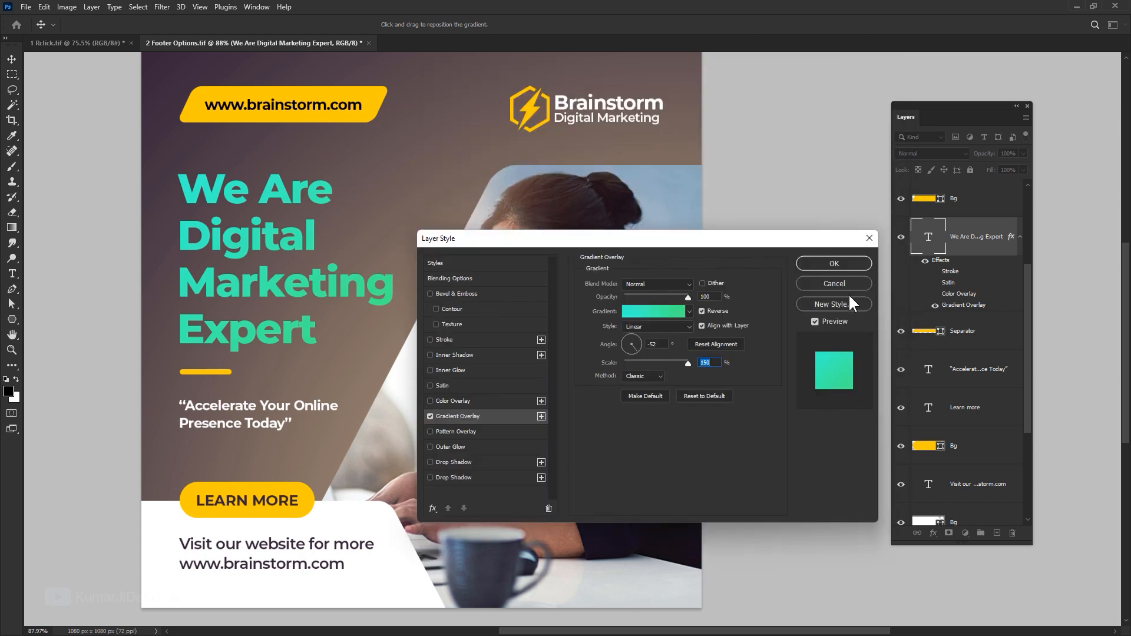
left_click(845, 285)
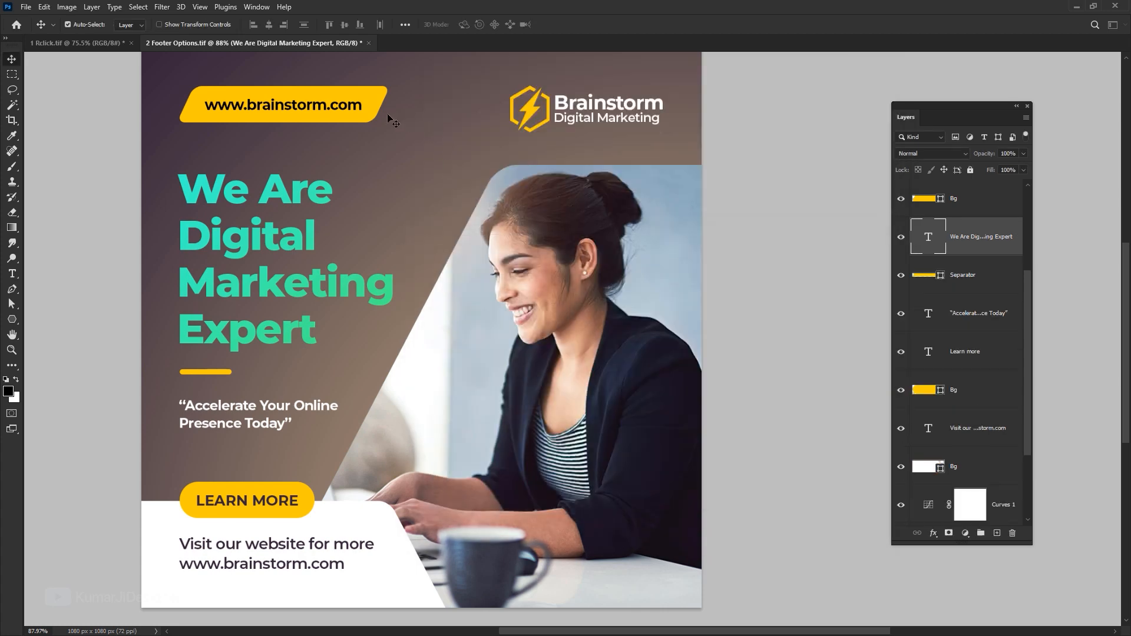
- Try a Gradient Overlay on the website banner's Bg layer using a pink-to-purple preset from Pinks
left_click(971, 198)
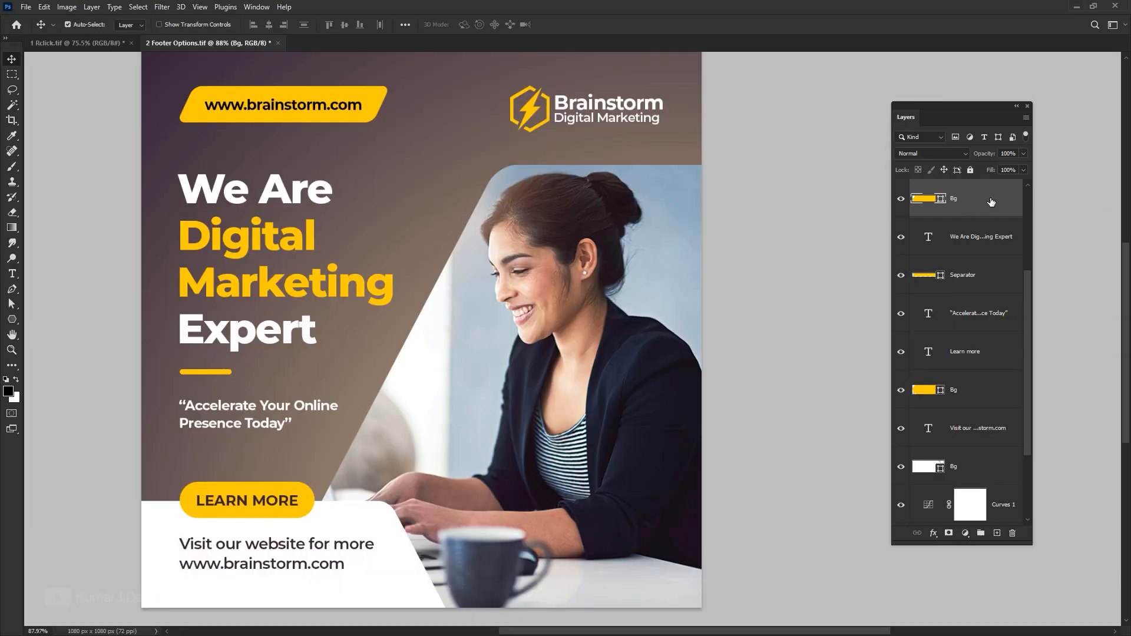
double_click(991, 202)
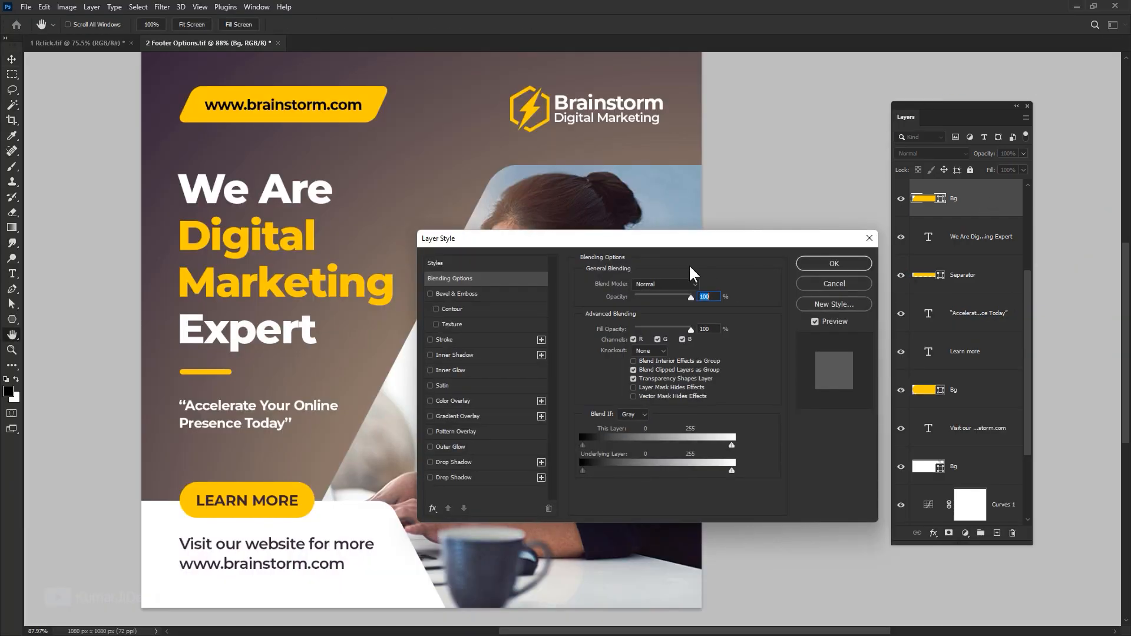
left_click(510, 435)
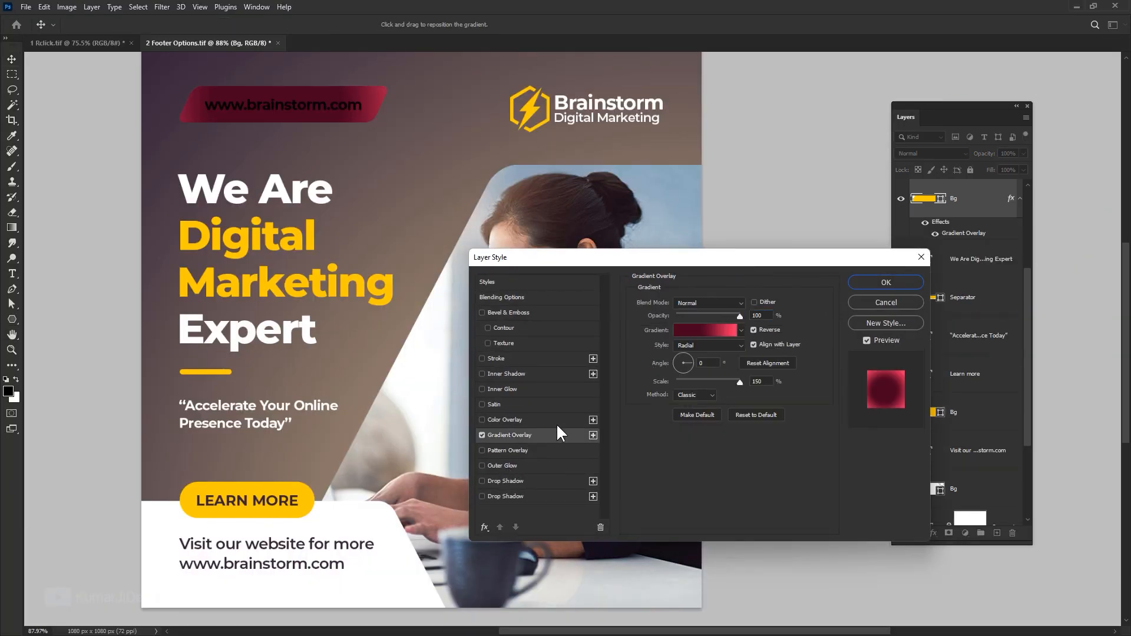
left_click(741, 331)
left_click(677, 441)
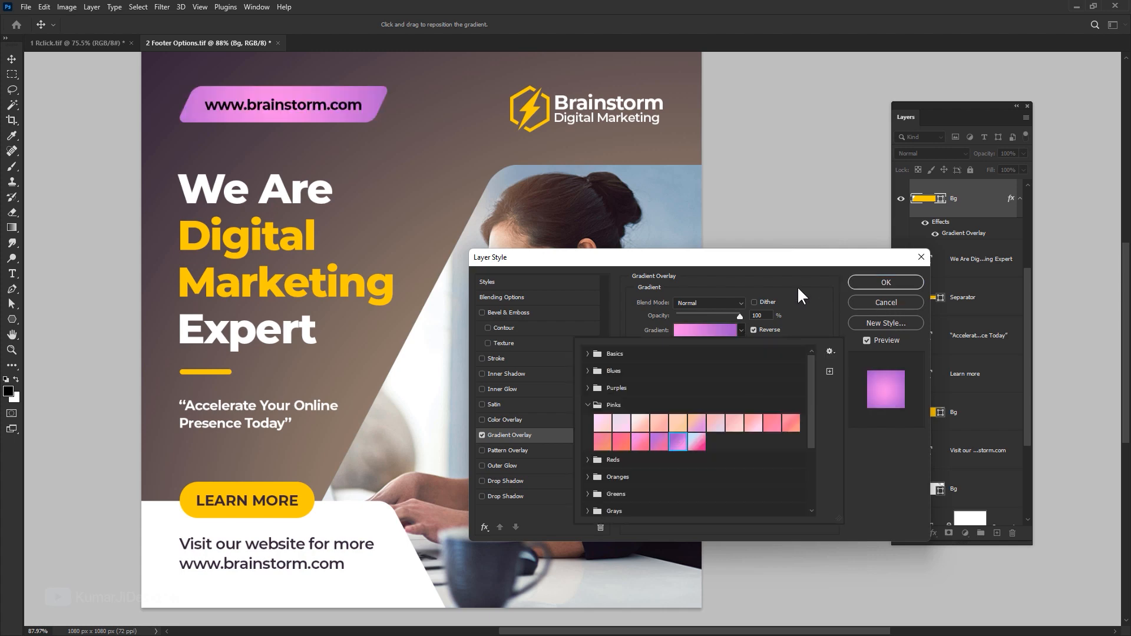
left_click(798, 288)
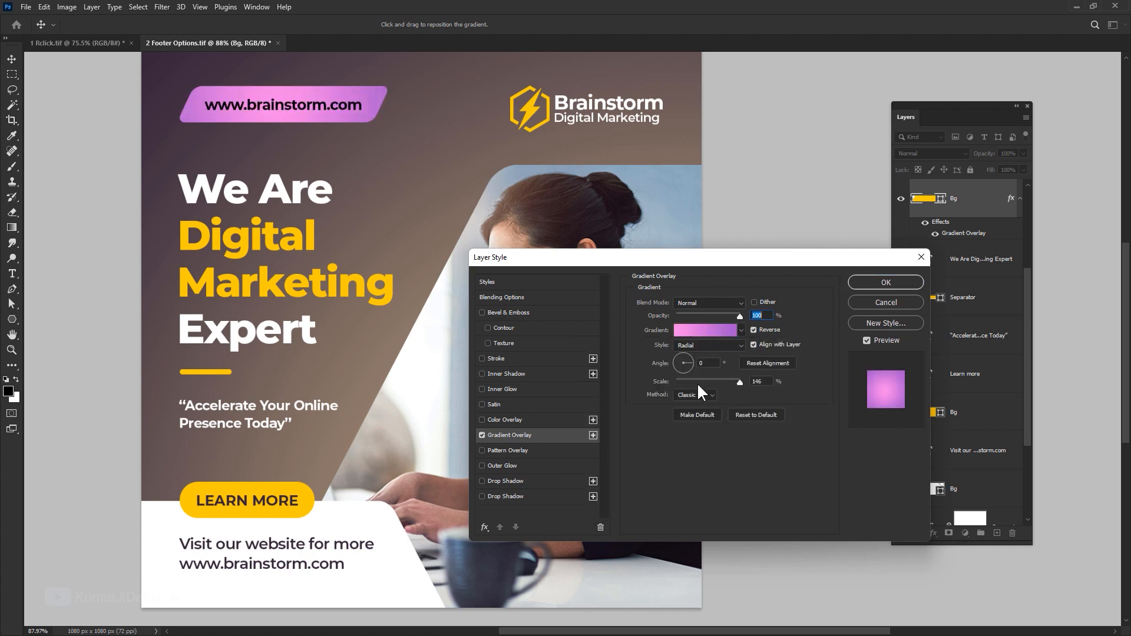
- Set the banner's Gradient Overlay to a 114% scale and the Linear style
left_click_drag(697, 383, 716, 366)
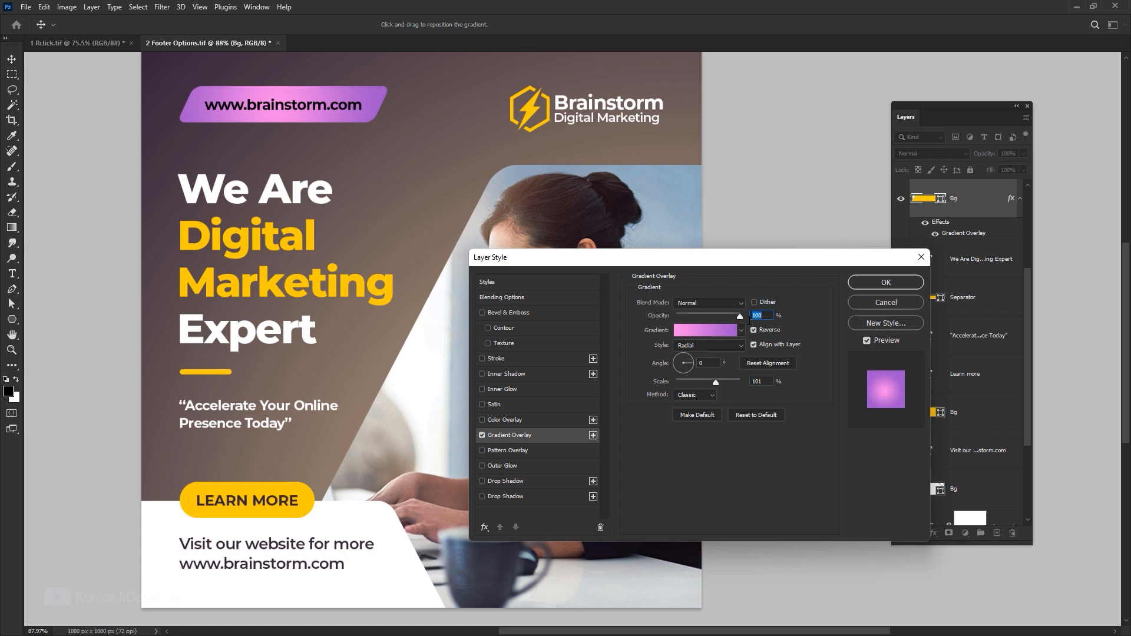
left_click_drag(729, 384, 716, 339)
left_click(713, 345)
left_click(708, 358)
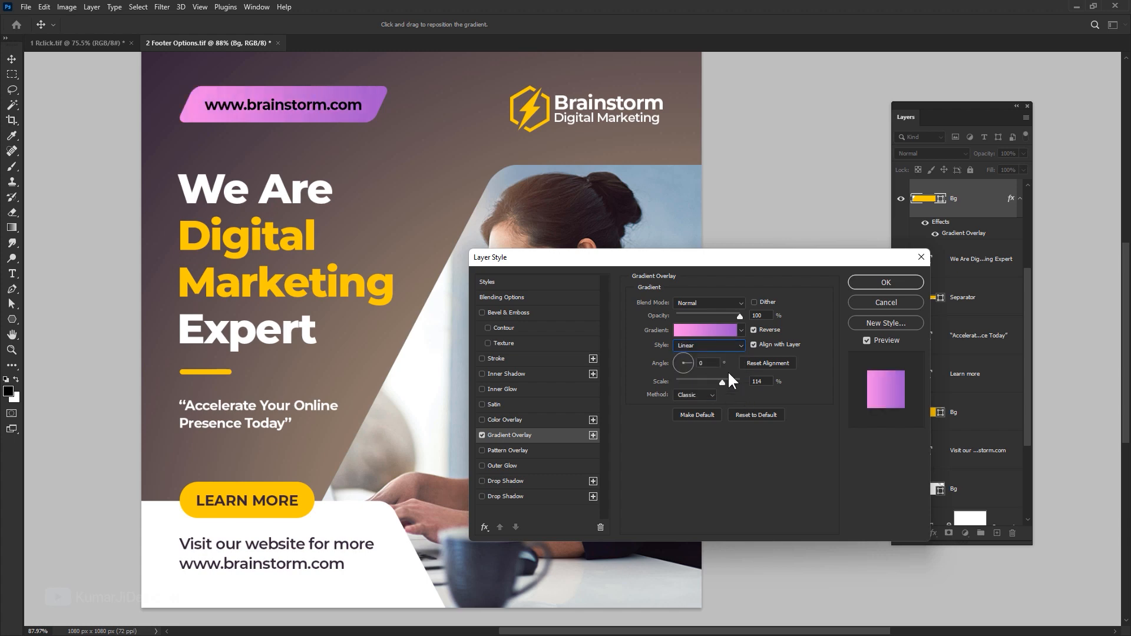
- Try a hard two-color split by moving both gradient color stops to 47%, and discard the banner's layer style
left_click(688, 331)
left_click_drag(536, 501, 647, 500)
left_click_drag(774, 502, 648, 498)
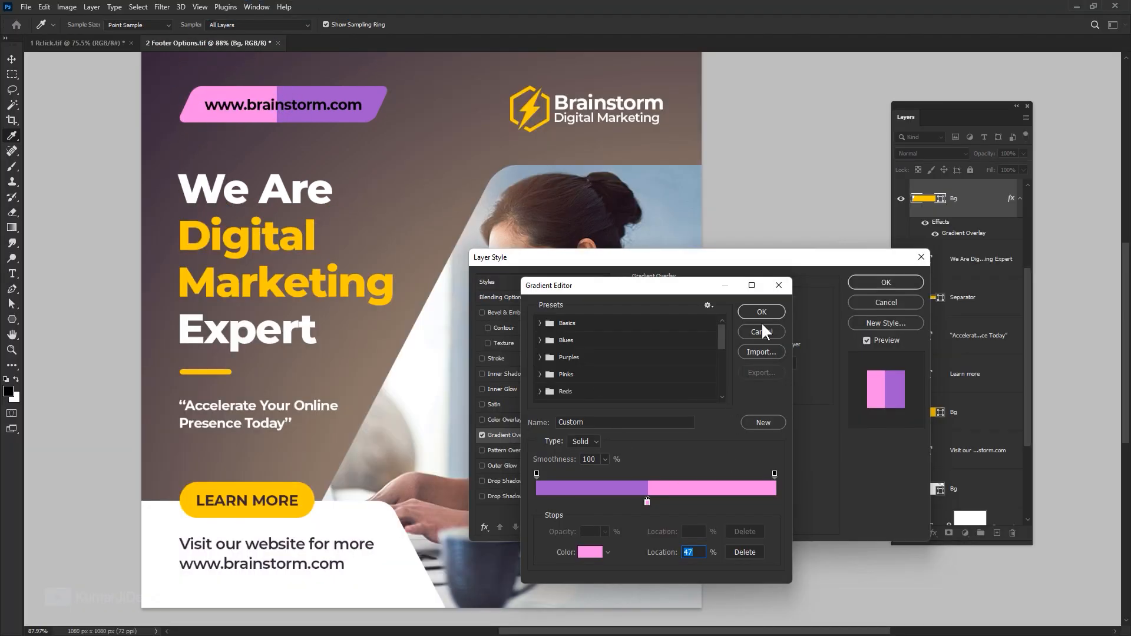
left_click(761, 332)
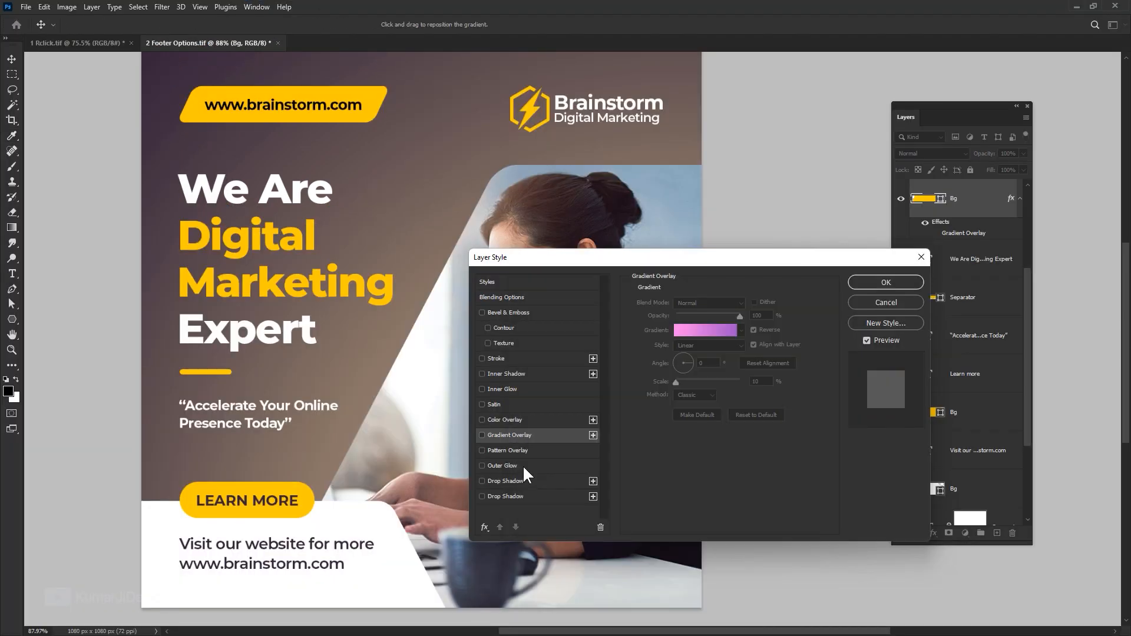
left_click(522, 467)
key("Escape")
- Configure a black Outer Glow on the headline with Normal blend mode and 93% opacity, and switch it off
left_click(306, 196, "ctrl")
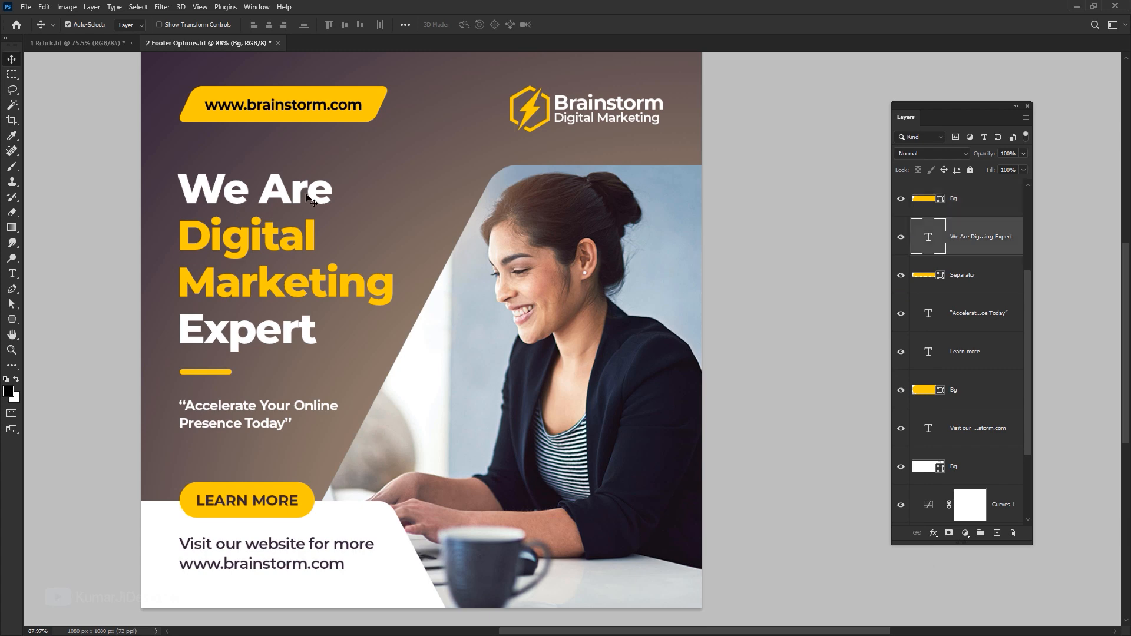
key("alt+l")
key("y")
key("b")
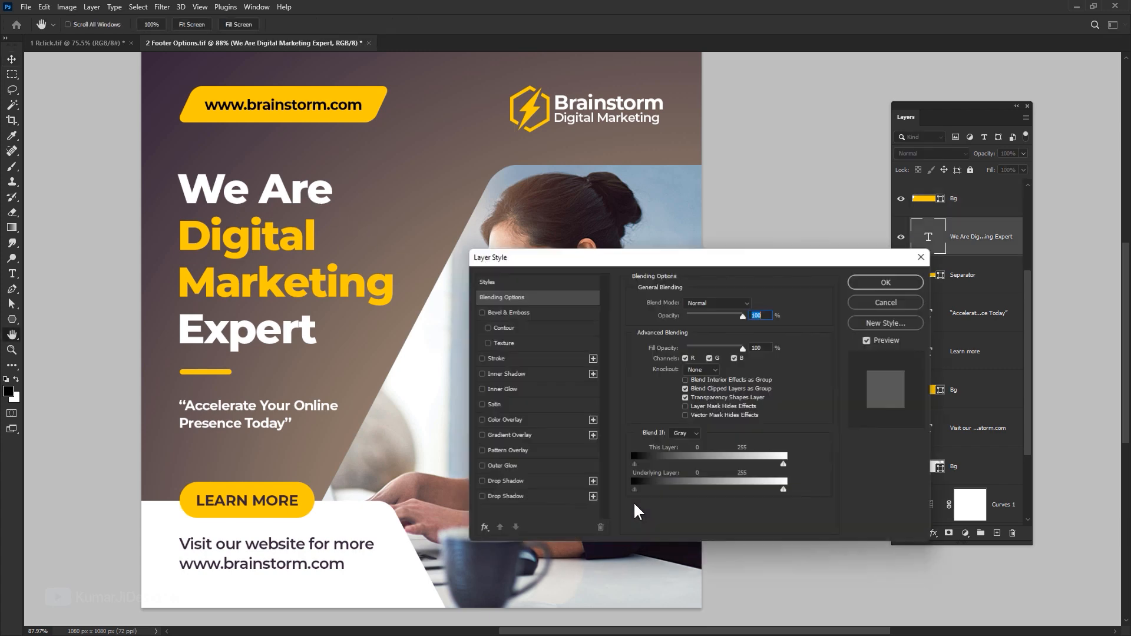
left_click(512, 466)
left_click(660, 344)
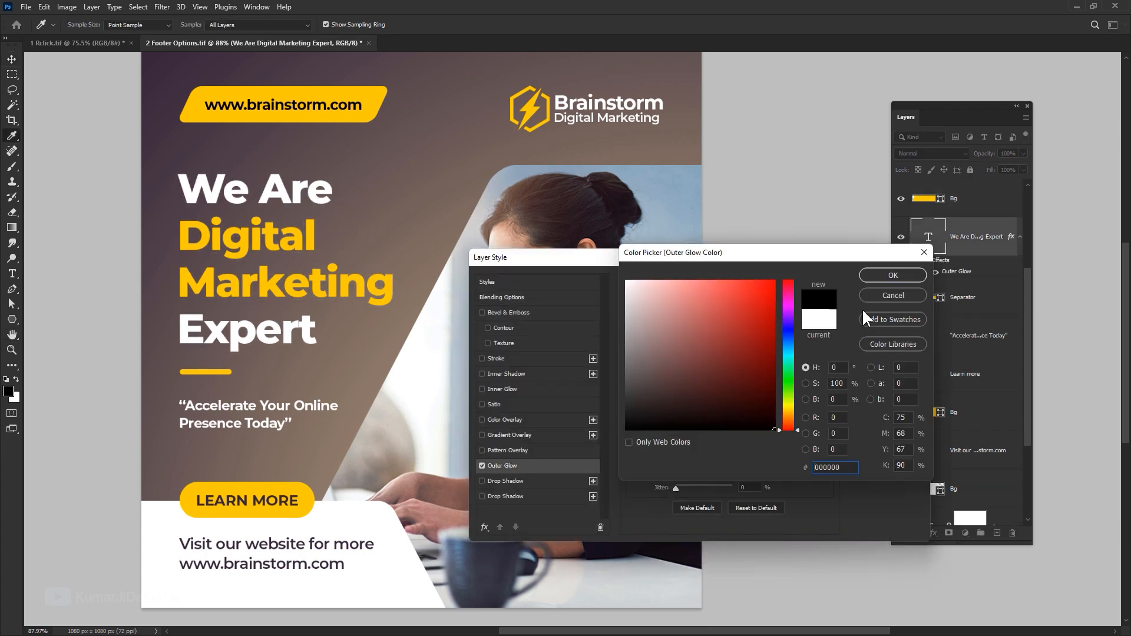
left_click(871, 275)
left_click(677, 305)
left_click(689, 307)
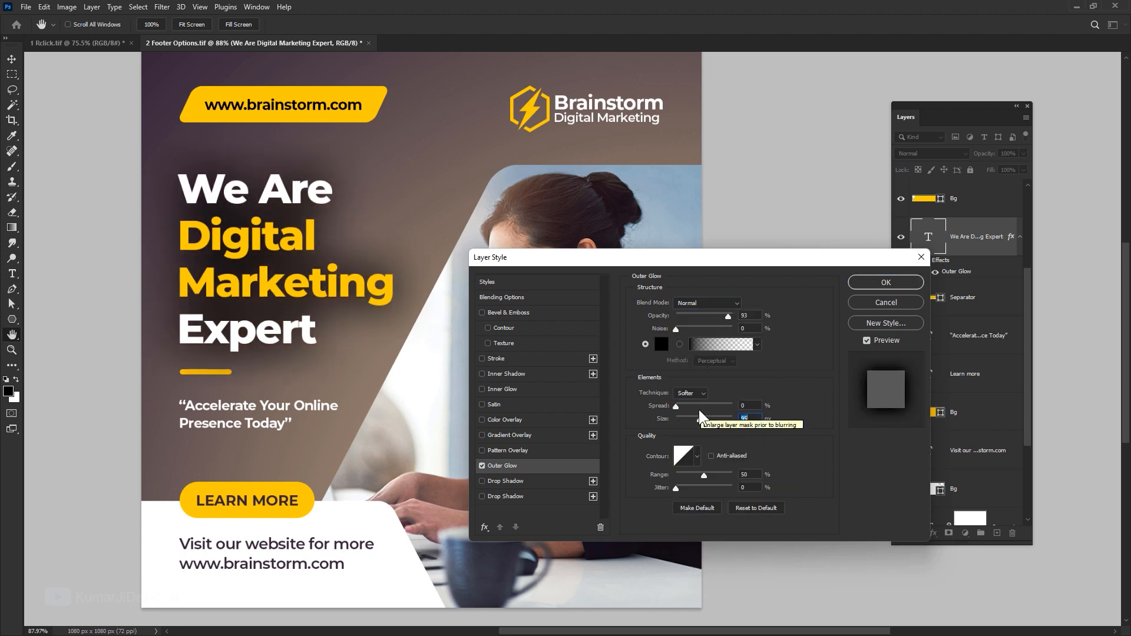
left_click(482, 465)
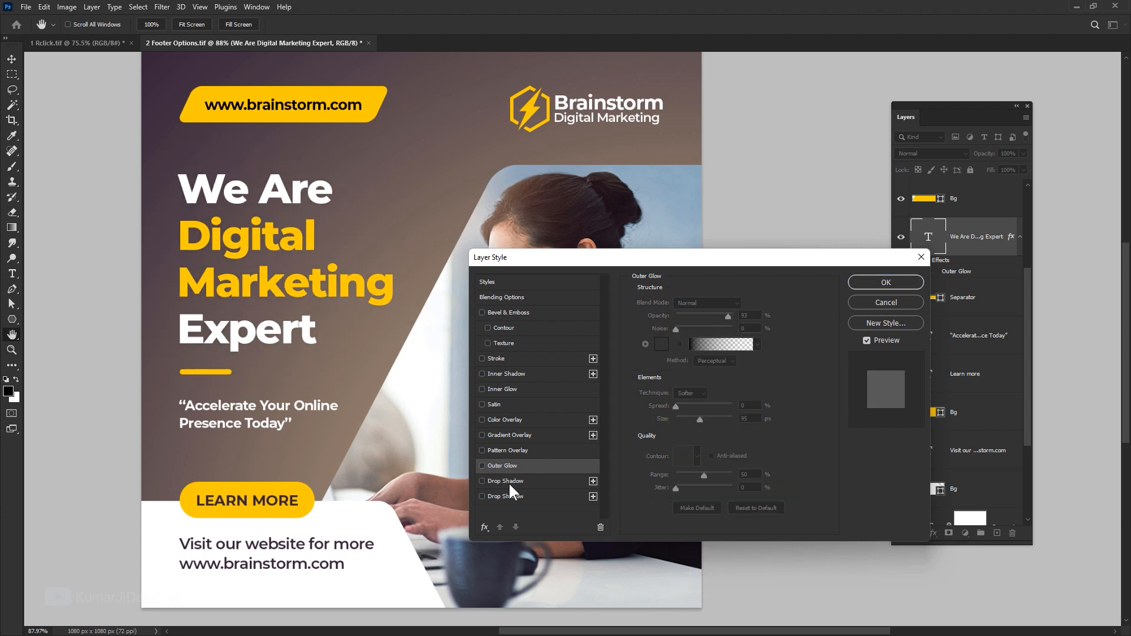
- Add a Drop Shadow to the headline with 25% opacity, 128° angle, 6 px distance, 1% spread and 10 px size
left_click(507, 481)
mouse_move(679, 356)
left_mouse_down()
mouse_move(713, 346)
mouse_move(704, 336)
mouse_move(657, 340)
mouse_move(693, 337)
mouse_move(703, 365)
mouse_move(654, 365)
mouse_move(715, 379)
mouse_move(652, 374)
mouse_move(695, 375)
mouse_move(662, 373)
mouse_move(675, 372)
left_mouse_up()
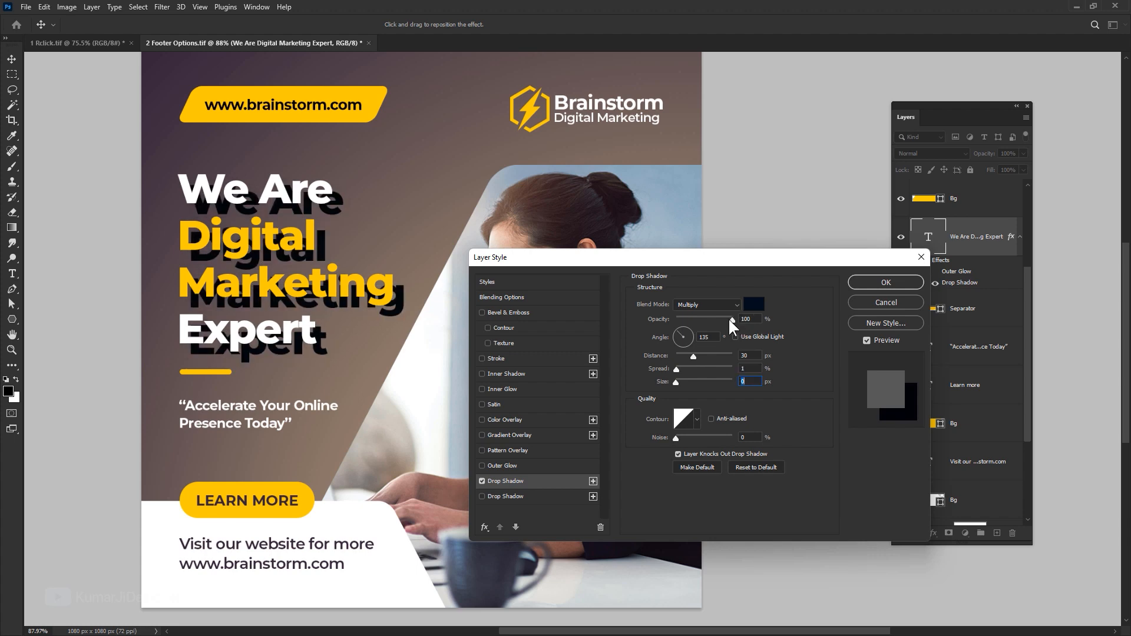
left_click_drag(728, 317, 690, 311)
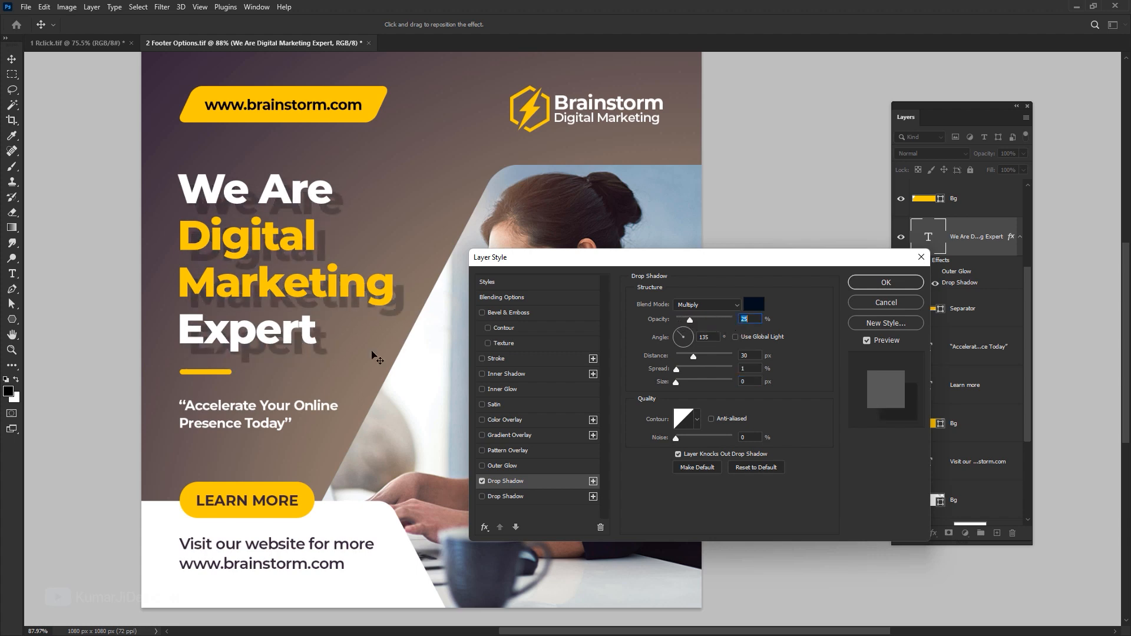
left_click_drag(372, 353, 364, 344)
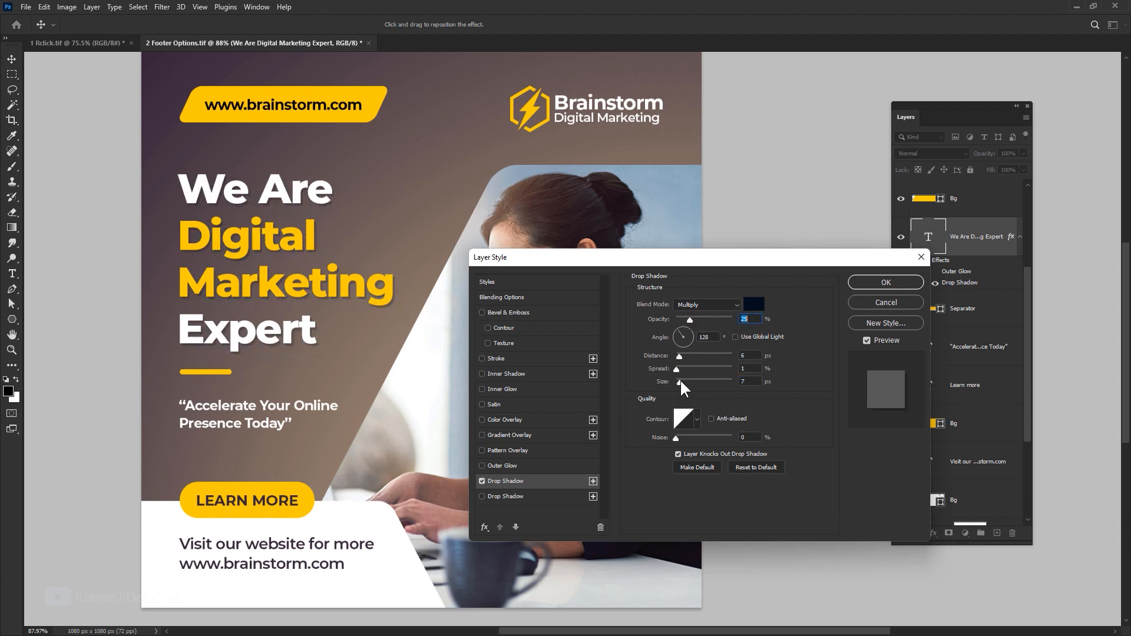
left_click_drag(680, 381, 682, 381)
- Give the headline a 4 px outside Stroke in black, with Drop Shadow switched off
left_click(575, 359)
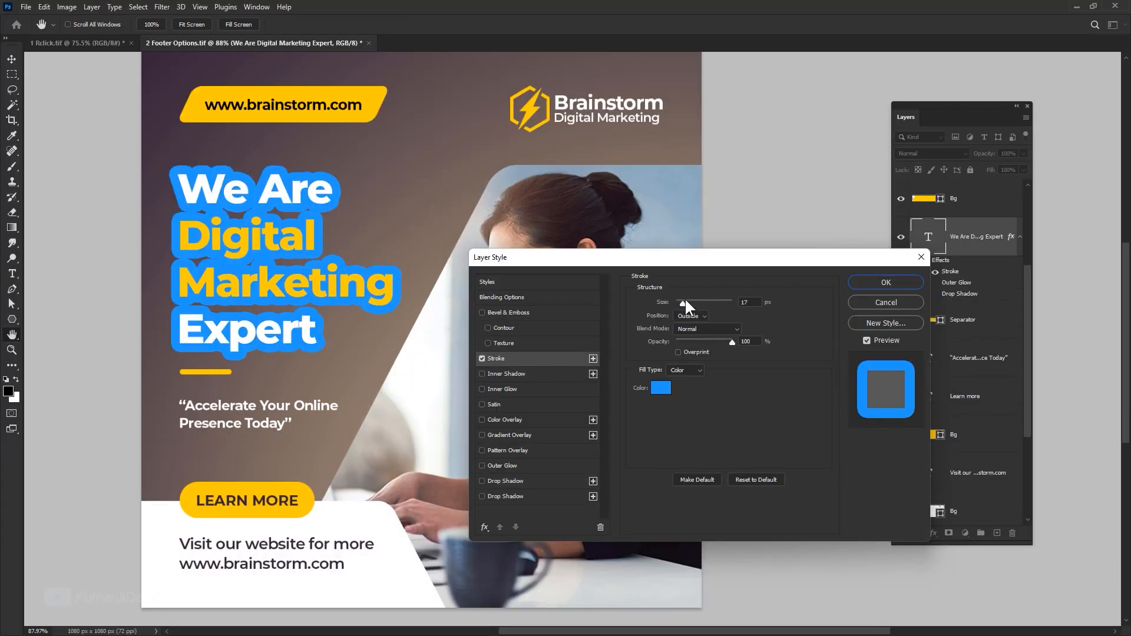
left_click_drag(684, 300, 677, 299)
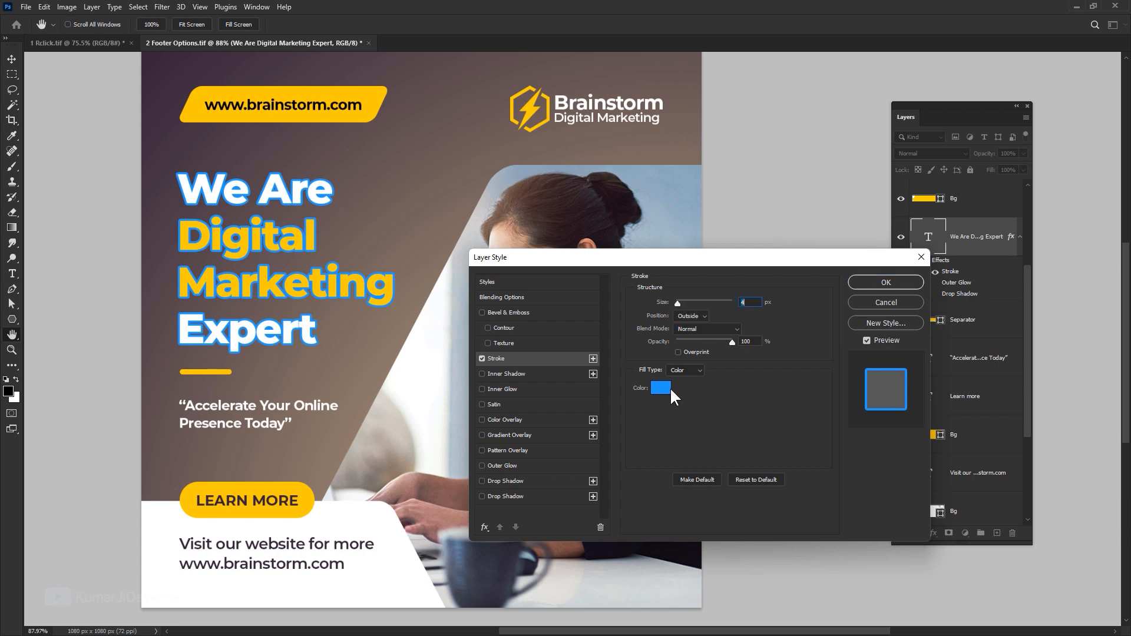
left_click(661, 387)
left_click(878, 272)
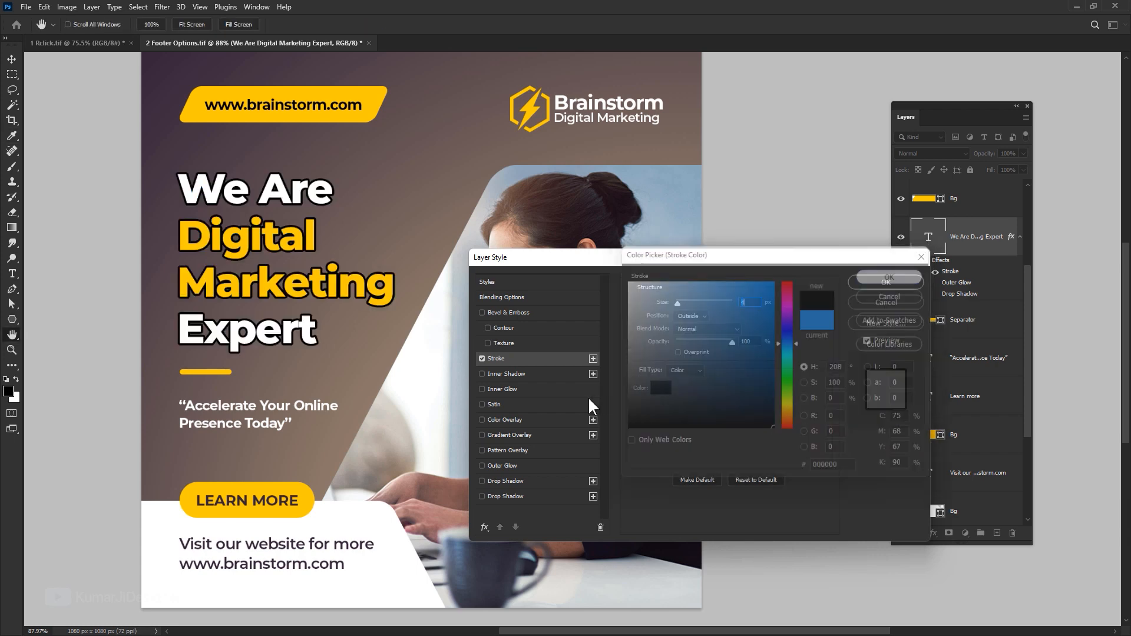
- Add a second Stroke above the black one, in bright green at 3 px
left_click(592, 357)
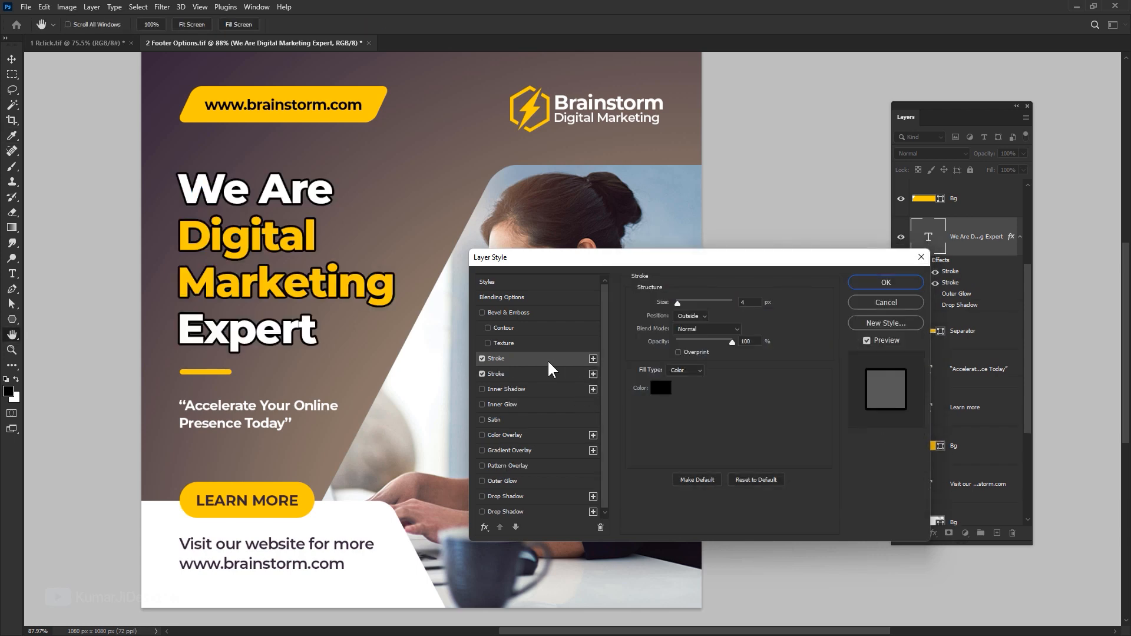
left_click(662, 390)
left_click(789, 377)
left_click(774, 281)
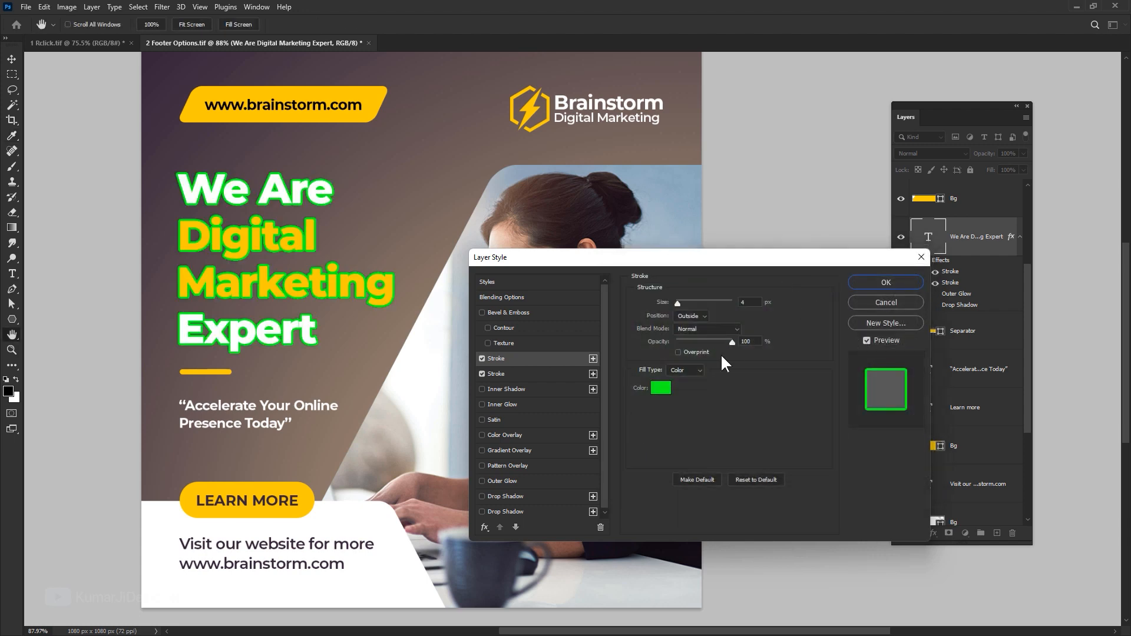
- Set the lower black stroke's size to 13 px, switch that stroke off, and select the green one
left_click(518, 374)
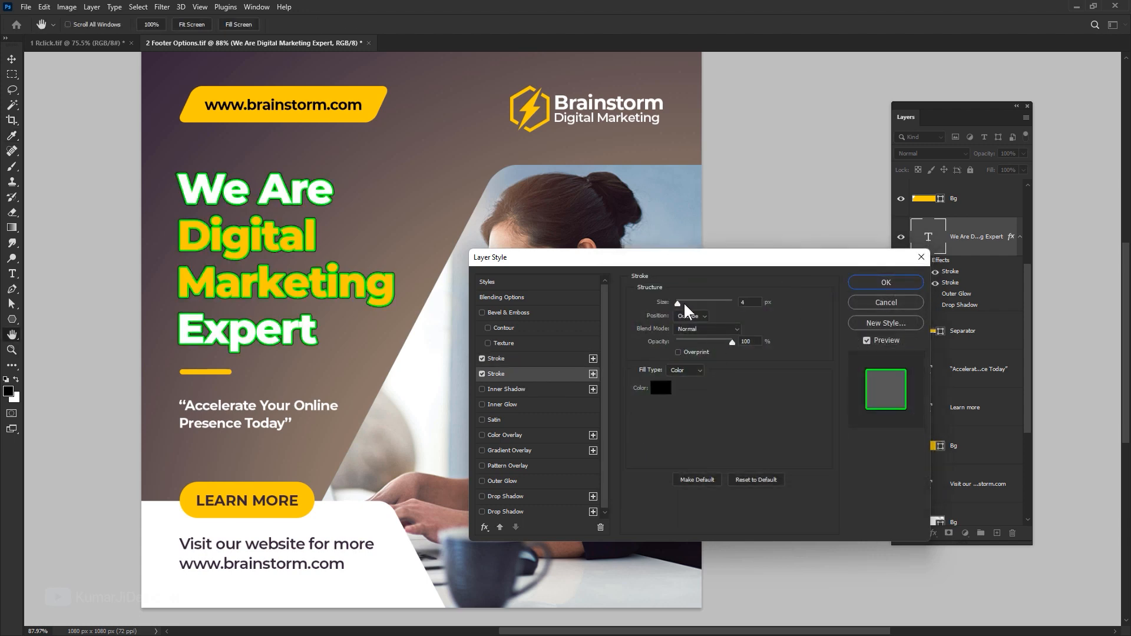
left_click_drag(683, 301, 682, 303)
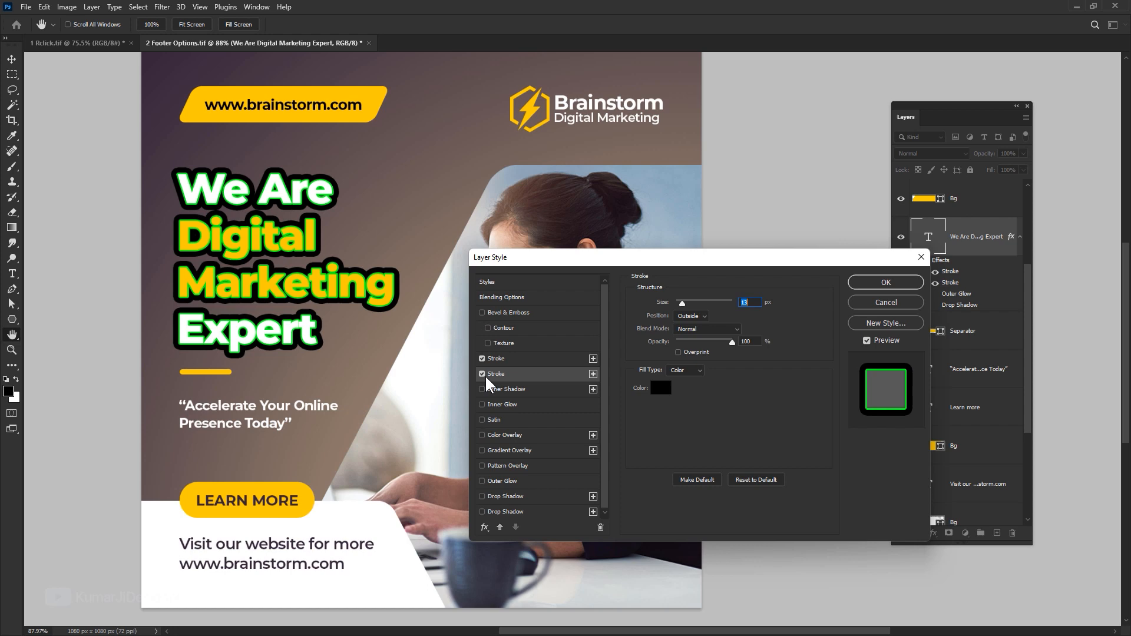
left_click(482, 374)
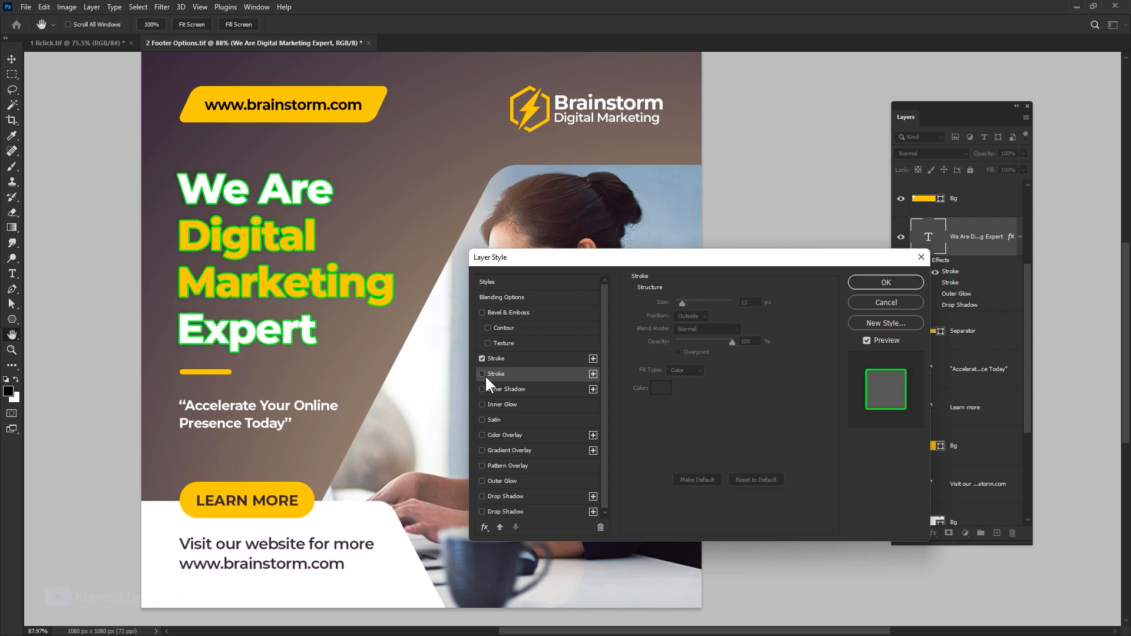
left_click(505, 357)
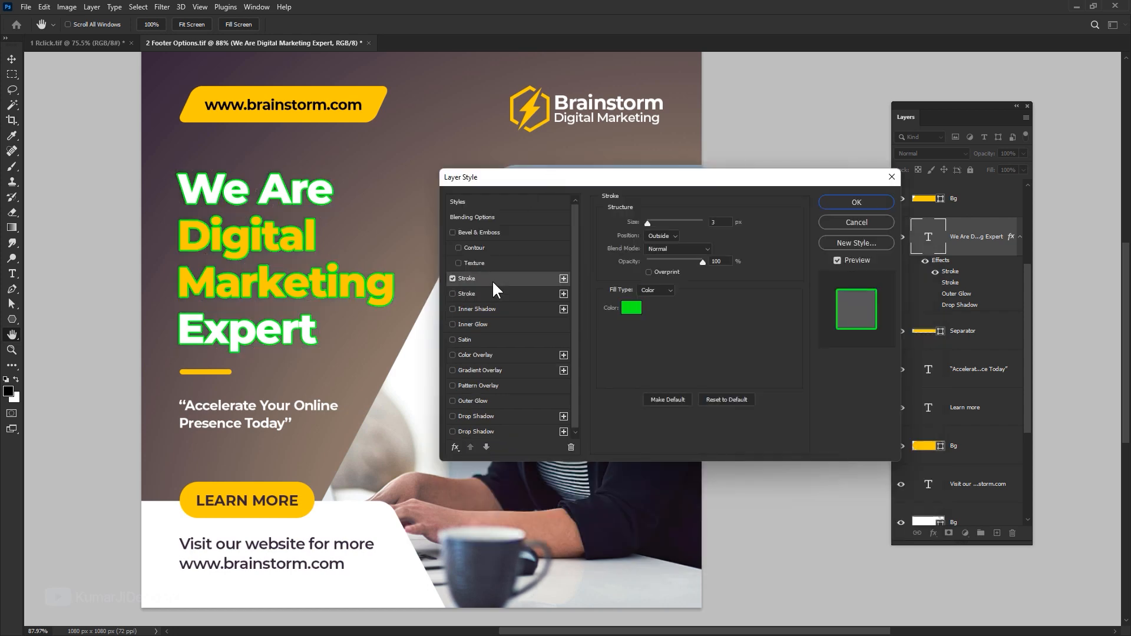
- Enable Color Overlay, Gradient Overlay, Outer Glow and Drop Shadow on the headline, and toggle Color Overlay off and on
left_click(475, 355)
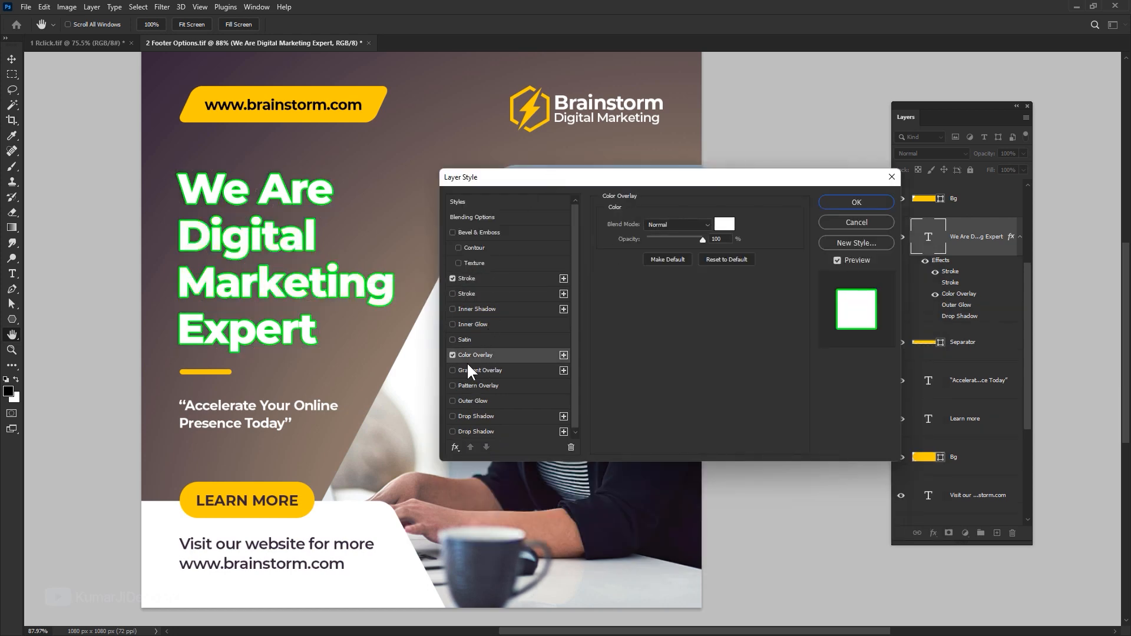
left_click(478, 370)
left_click(474, 401)
left_click(473, 416)
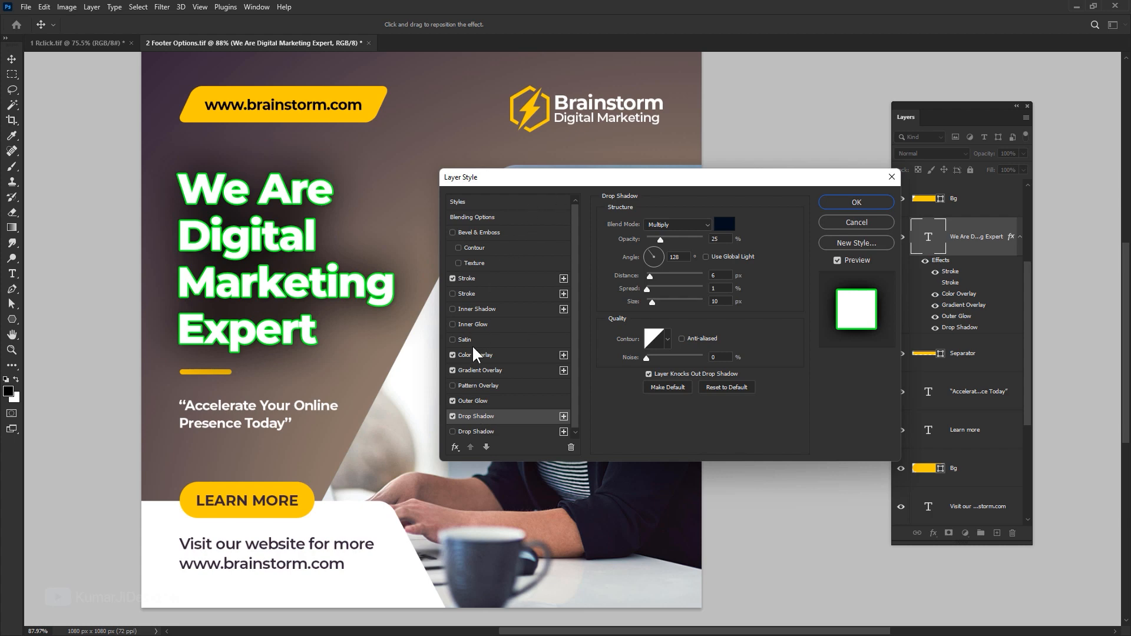
left_click(454, 354)
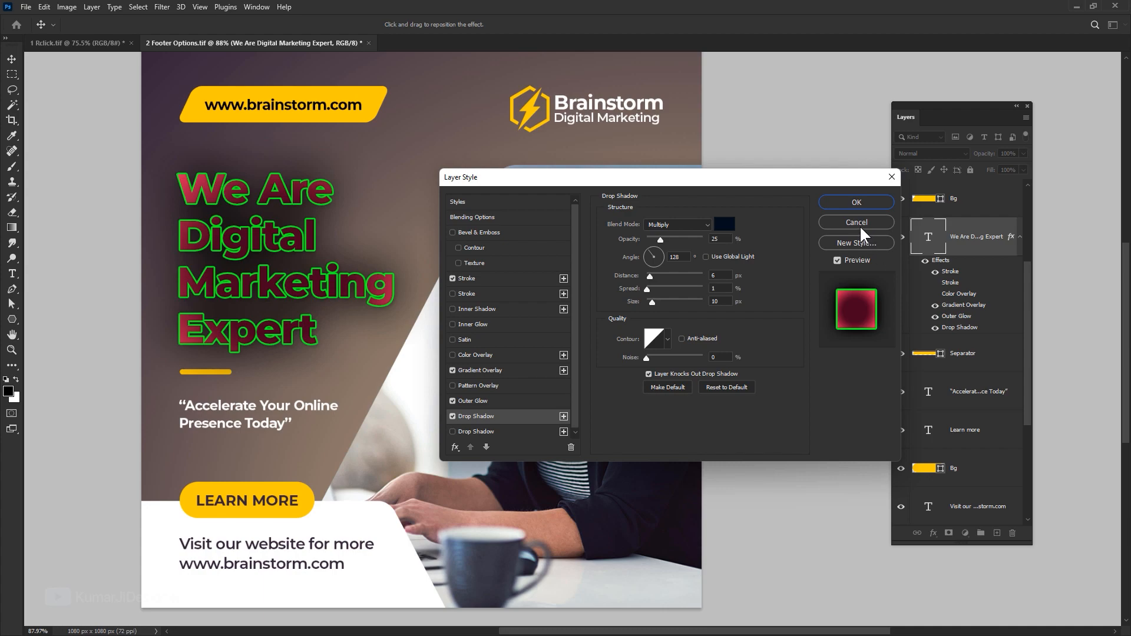
left_click(477, 352)
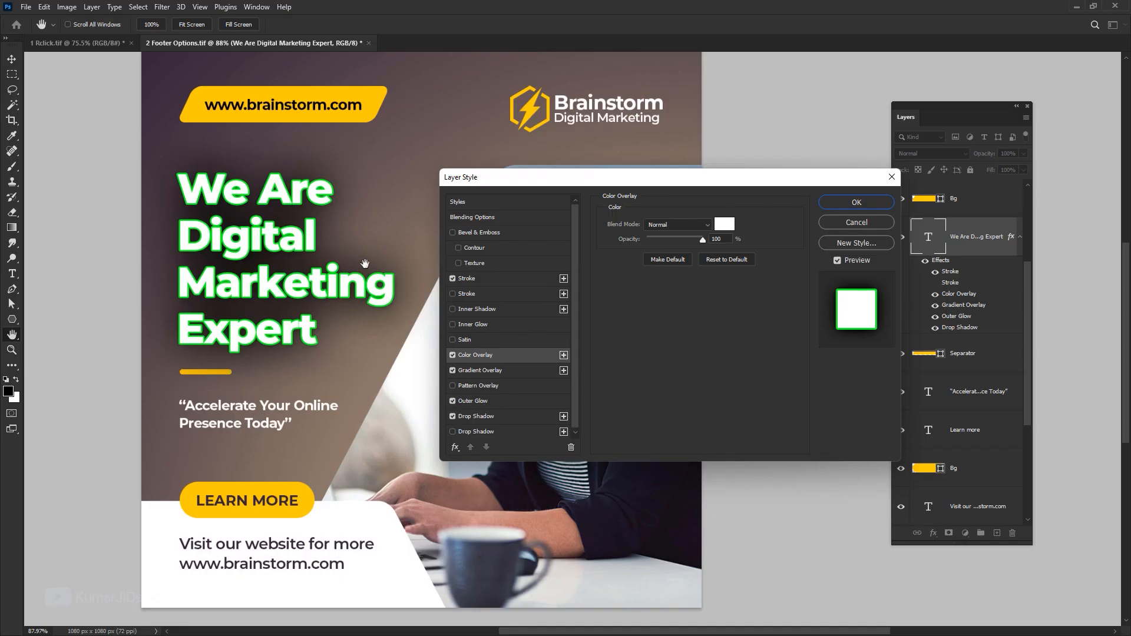
- Set the headline's overlay color to dark green 117b00
left_click(723, 226)
left_click_drag(786, 438, 788, 439)
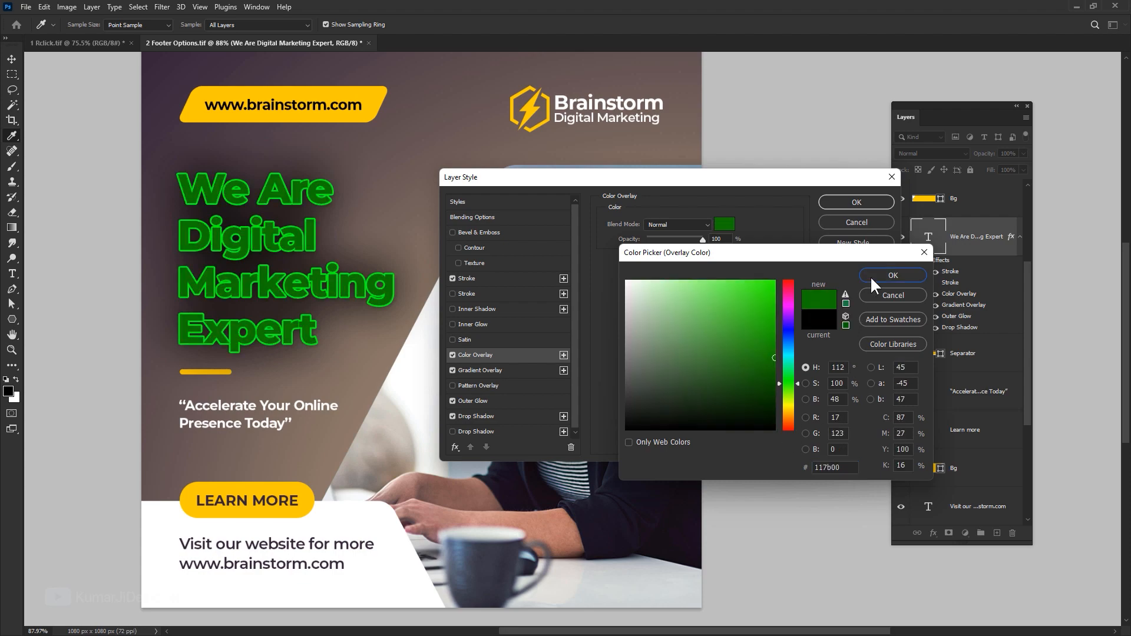
left_click(873, 275)
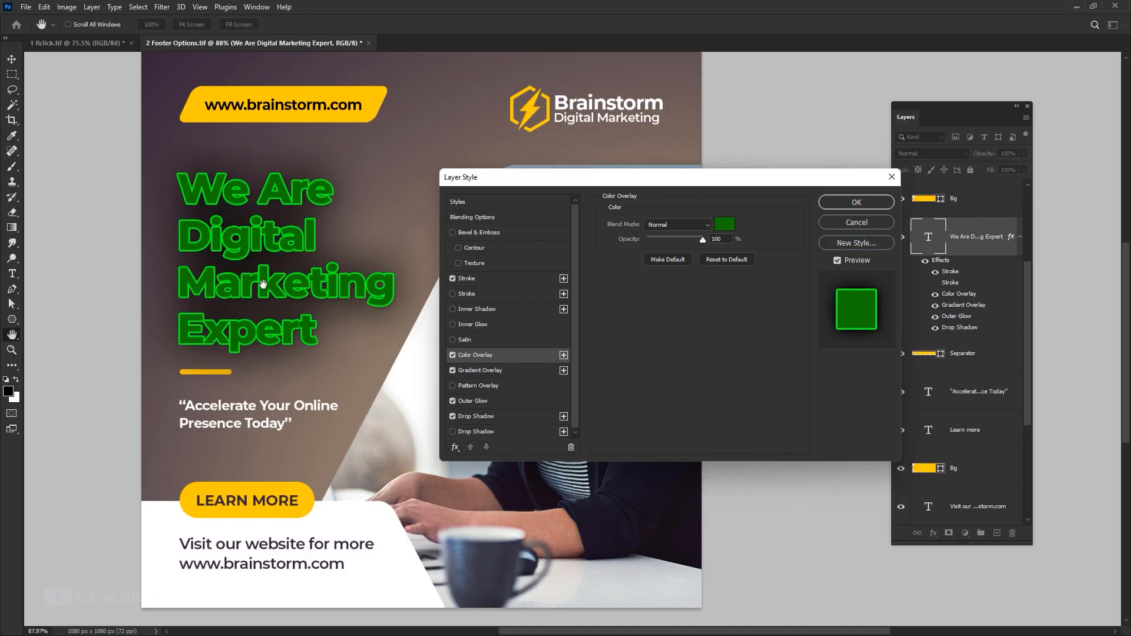
- Save the headline's effects as a new style named Style 2 with layer effects and blending options included, and show the saved styles
left_click(856, 243)
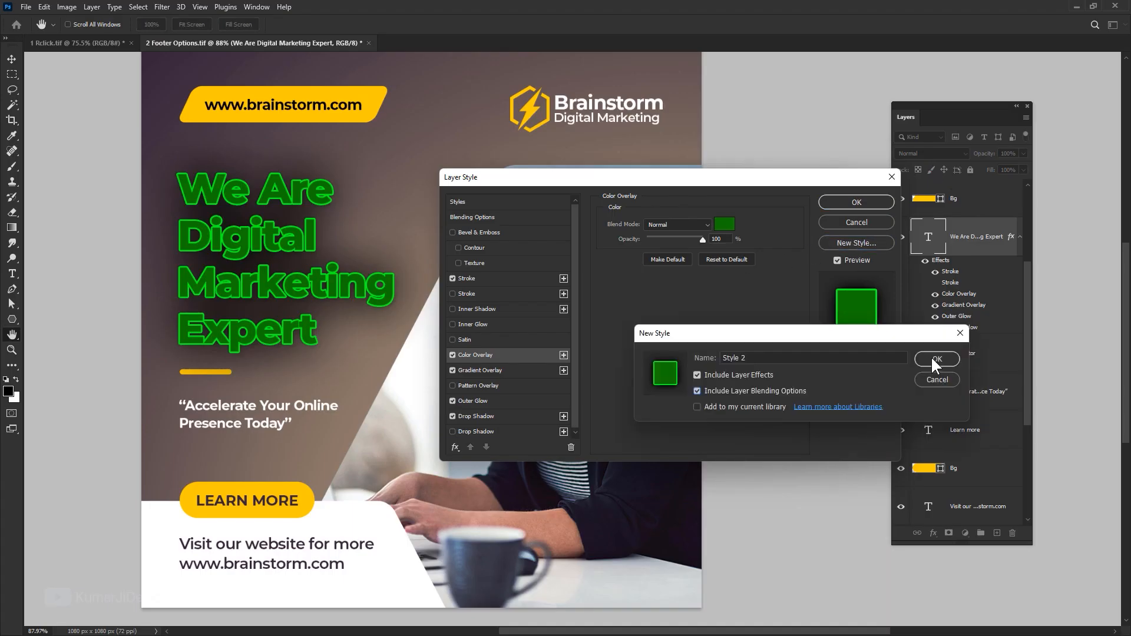
left_click(932, 358)
left_click(461, 204)
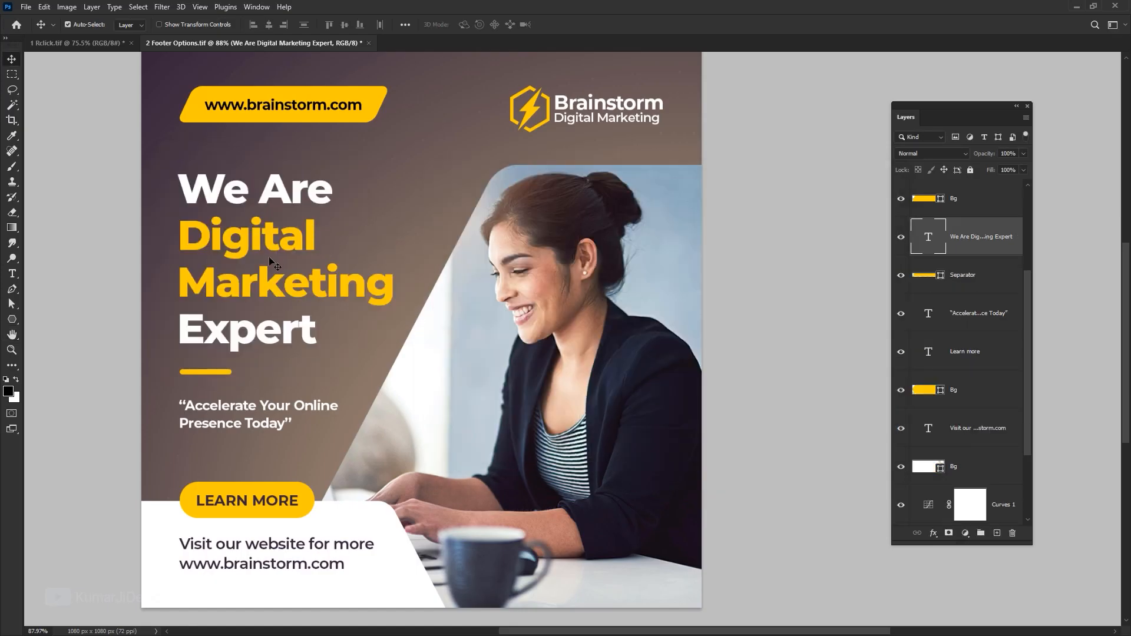
- Show the Styles presets and apply the saved green style to the headline and the web address background shape
left_click(253, 8)
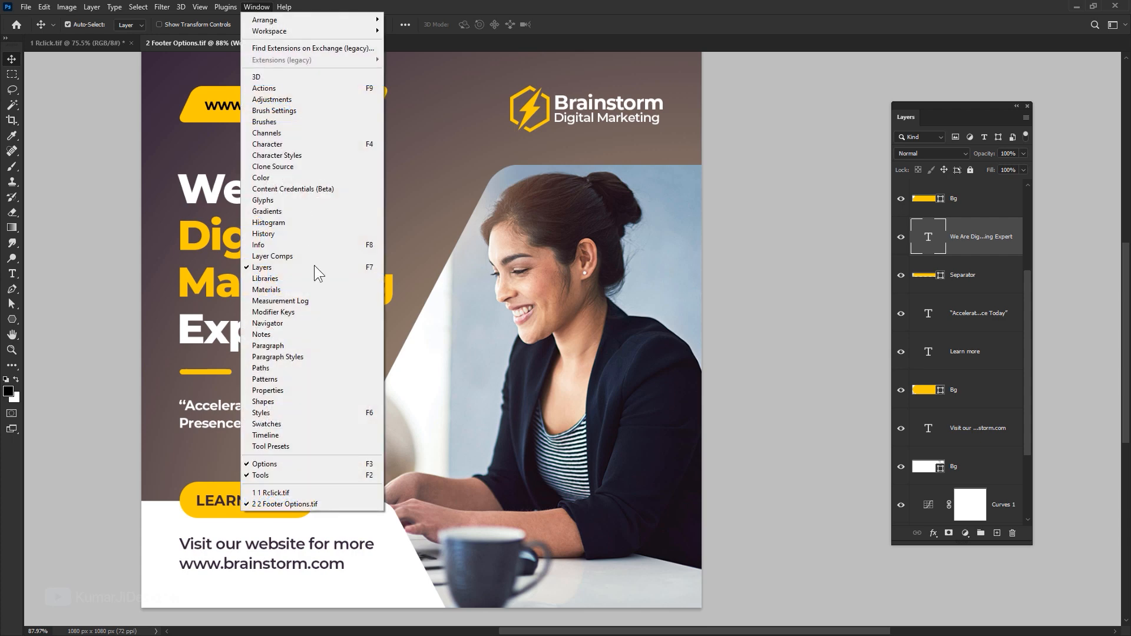
left_click(286, 411)
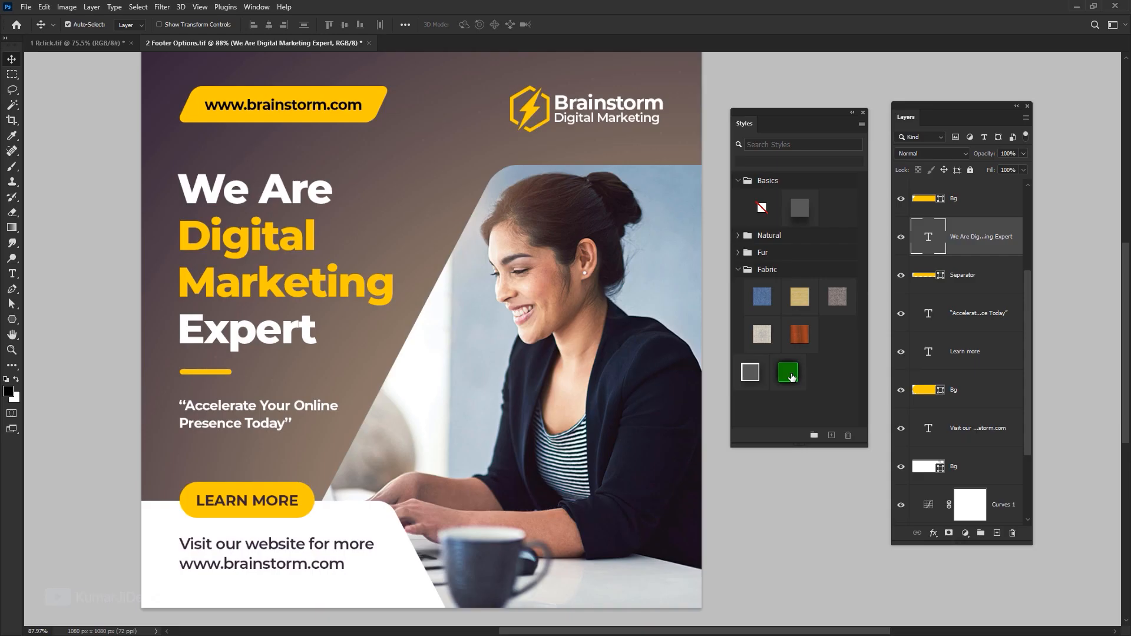
left_click(788, 372)
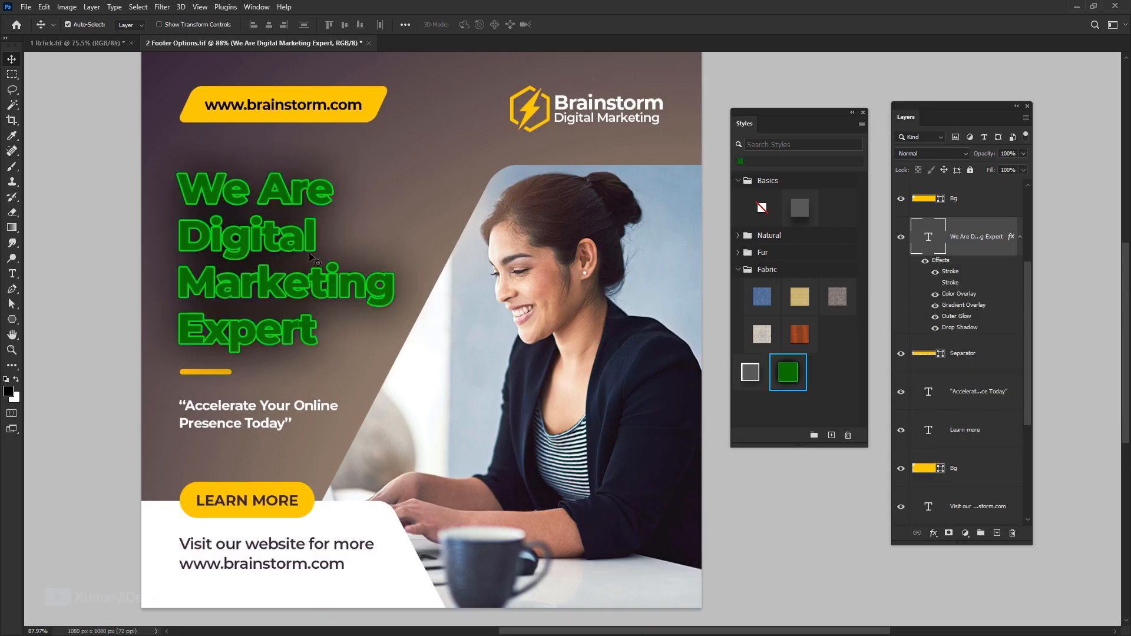
left_click(788, 372)
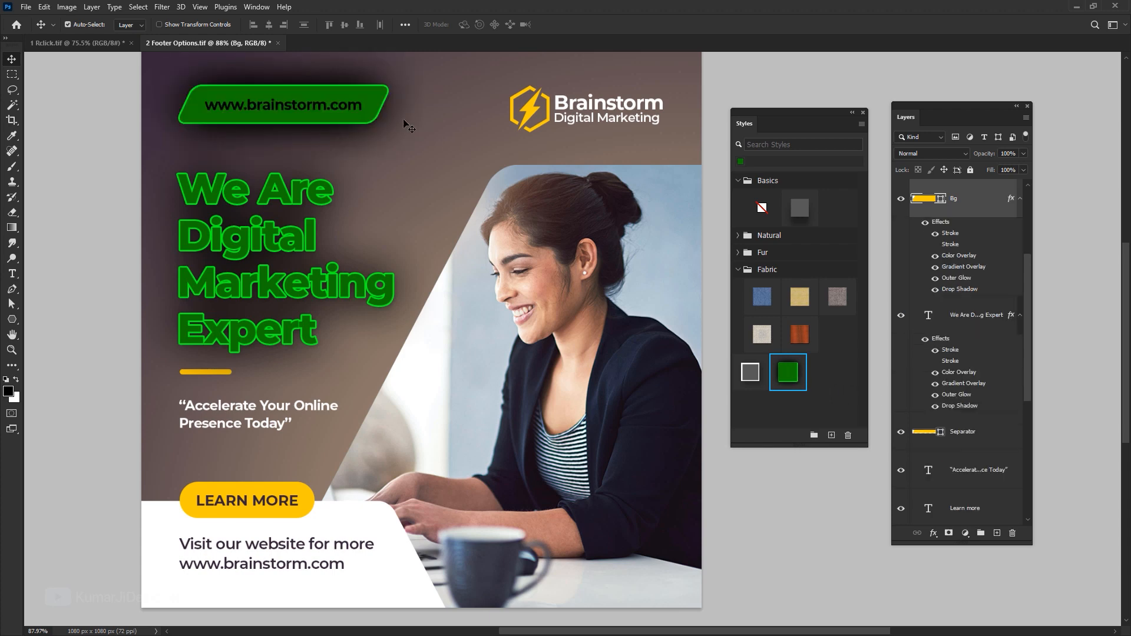
left_click(718, 251)
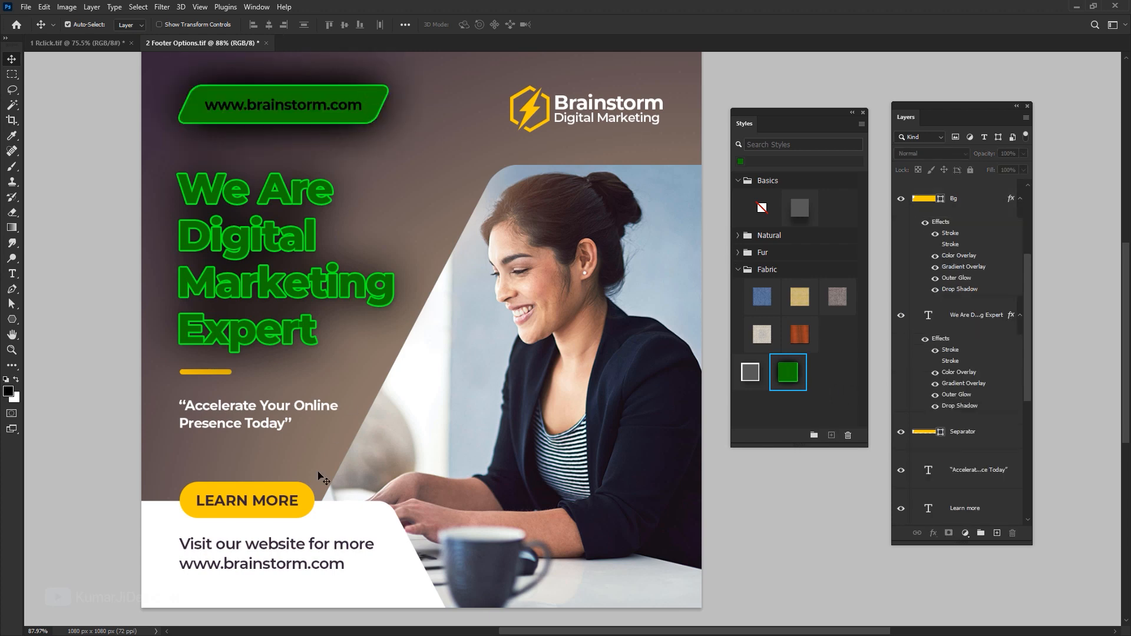
- Try several Fabric styles, the saved green style and the white-outlined style on the LEARN MORE button background
left_click(309, 505)
left_click(761, 334)
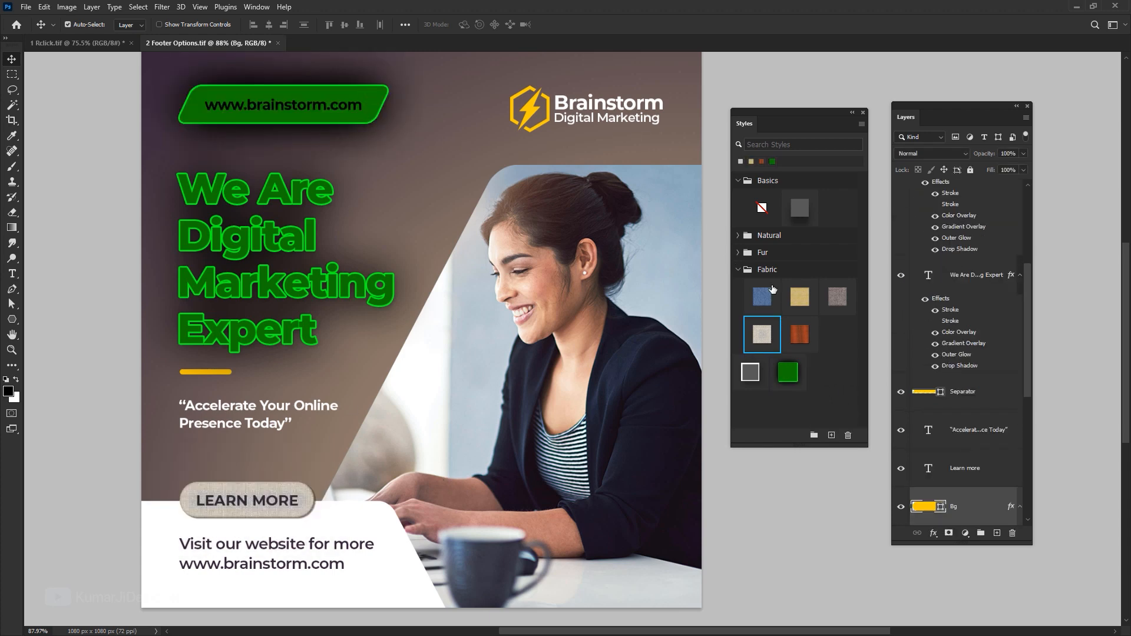
left_click(759, 307)
left_click(838, 298)
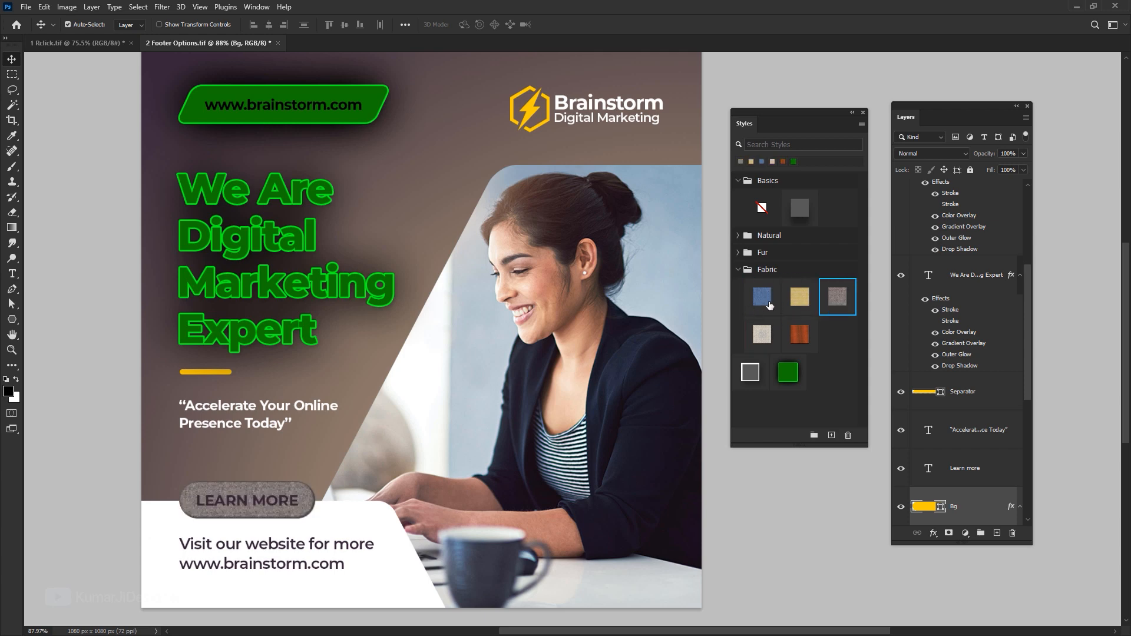
left_click(770, 306)
left_click(798, 331)
left_click(800, 377)
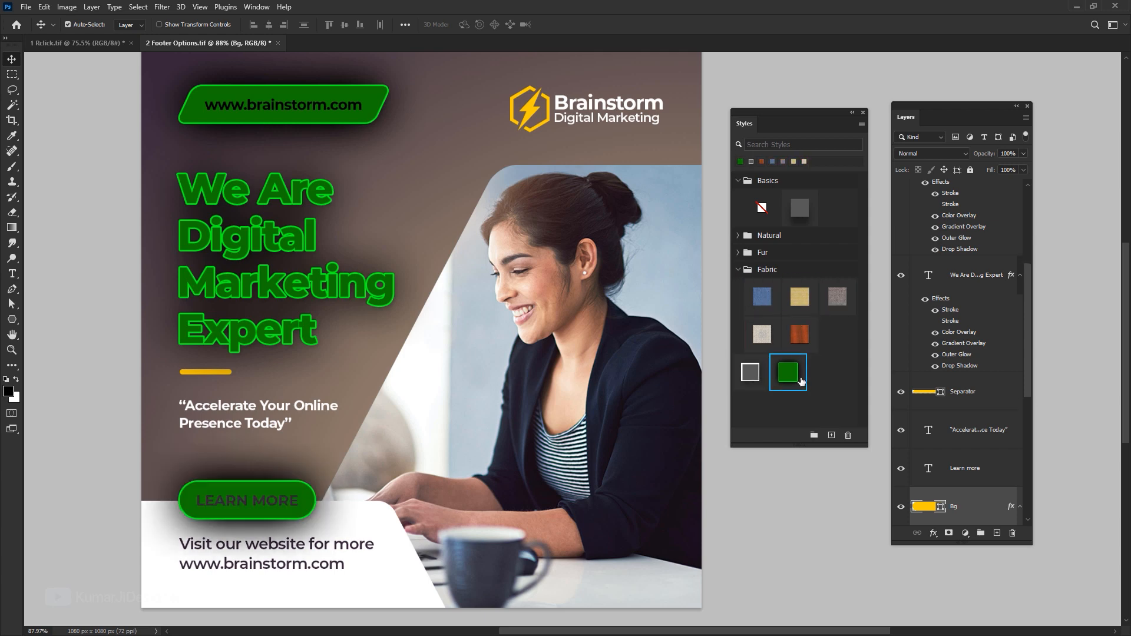
left_click(749, 376)
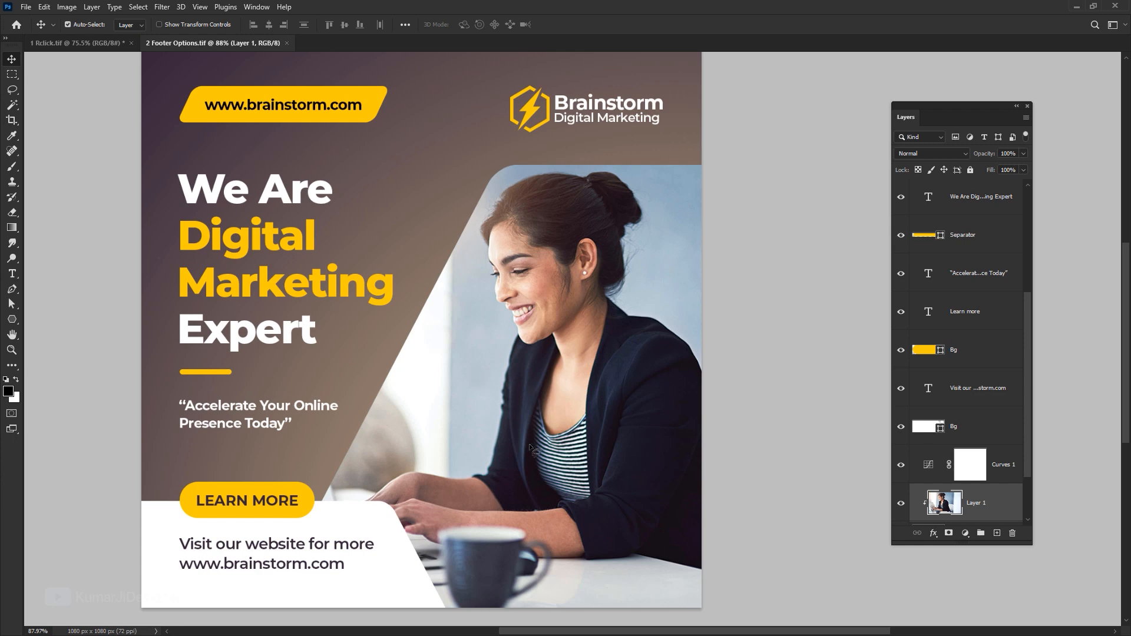
- Lasso the woman's face and torso on Layer 1 and add a layer mask from the selection
key("l")
mouse_move(598, 480)
left_mouse_down()
mouse_move(504, 417)
mouse_move(550, 210)
mouse_move(620, 410)
mouse_move(596, 482)
left_mouse_up()
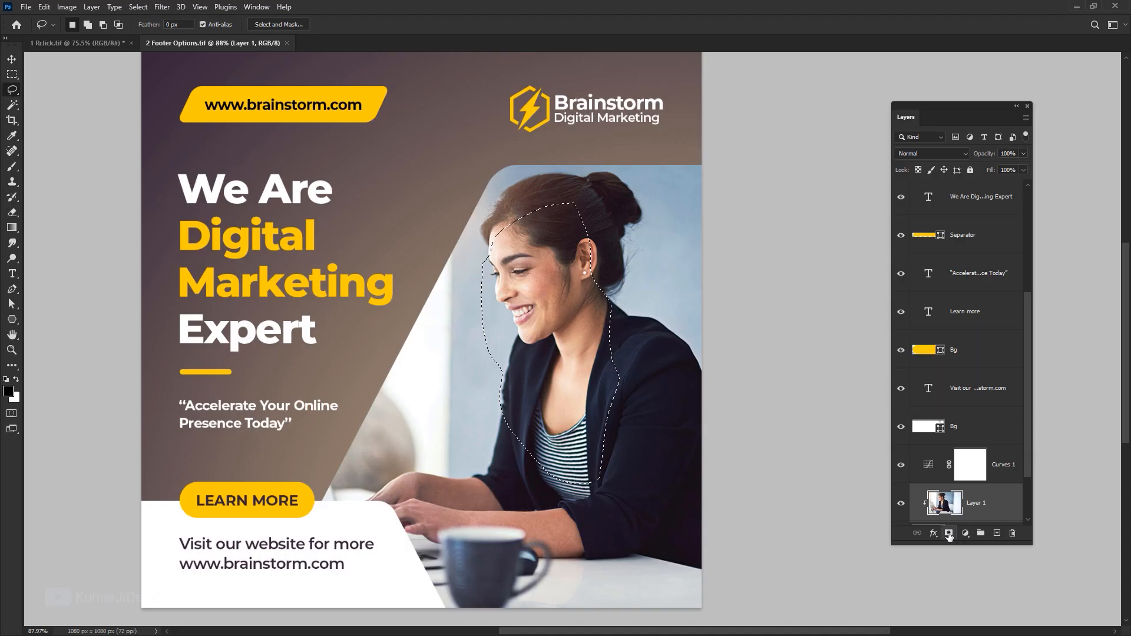
left_click(948, 533)
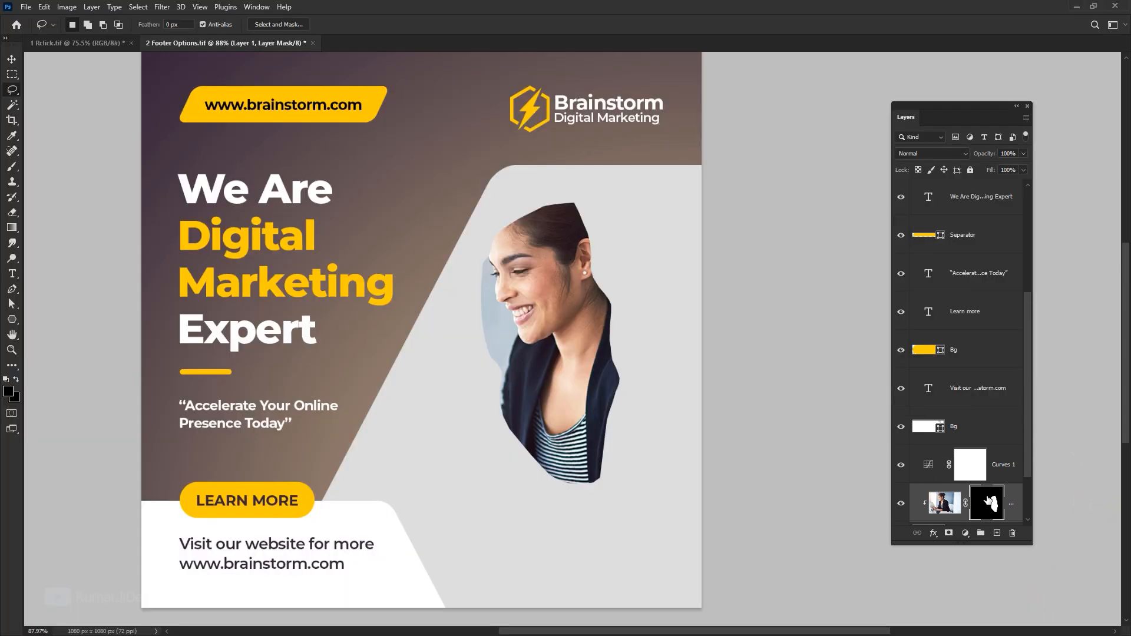
- Disable Layer 1's layer mask and enable it again
right_click(989, 507)
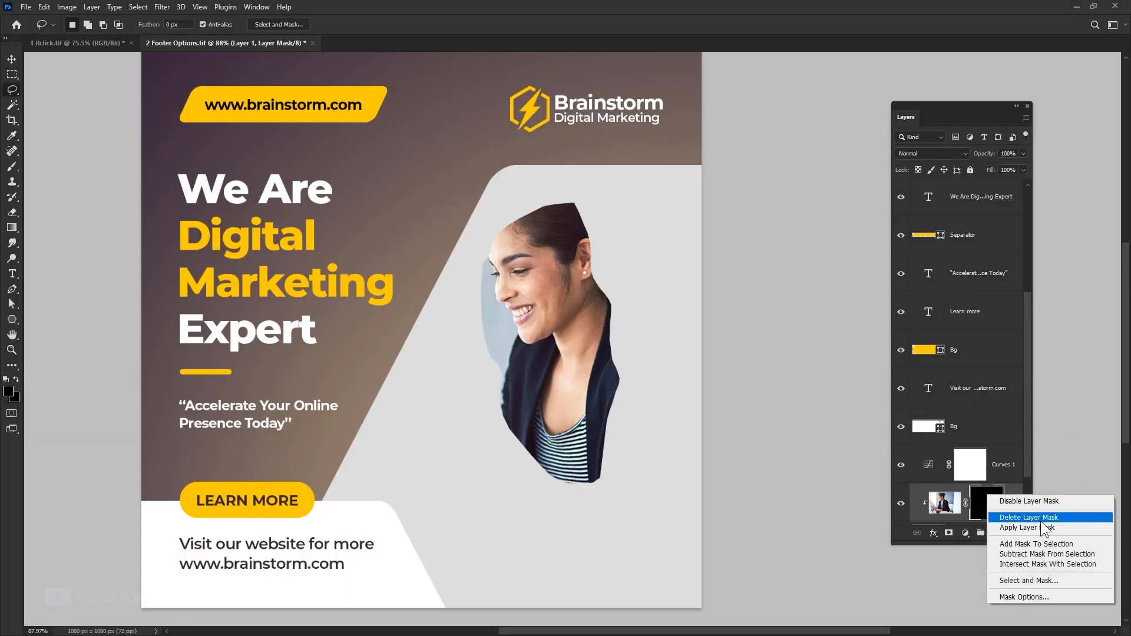
left_click(1028, 501)
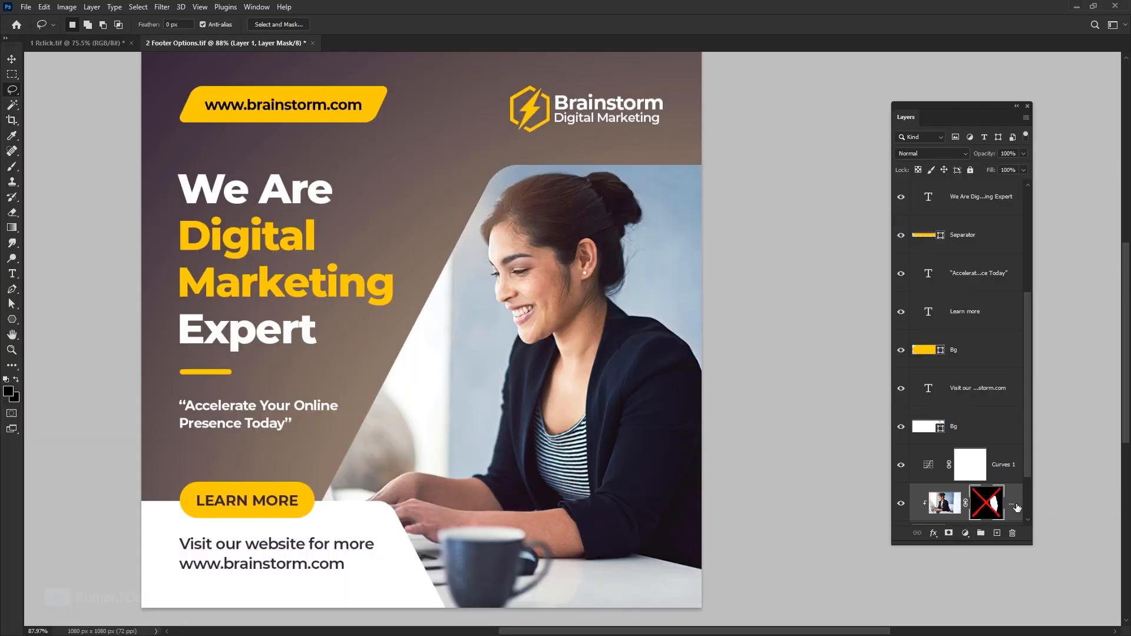
left_click(989, 504, "shift")
- Delete Layer 1's layer mask and undo it, then apply the mask permanently and undo that too
right_click(993, 505)
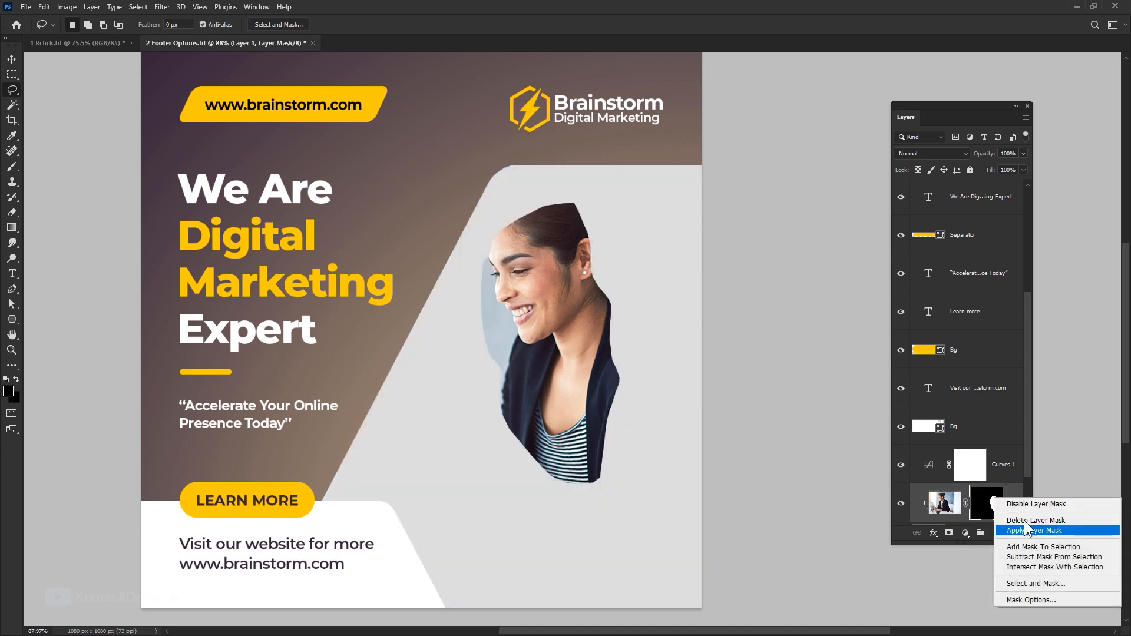
left_click(1026, 521)
key("ctrl+z")
right_click(992, 505)
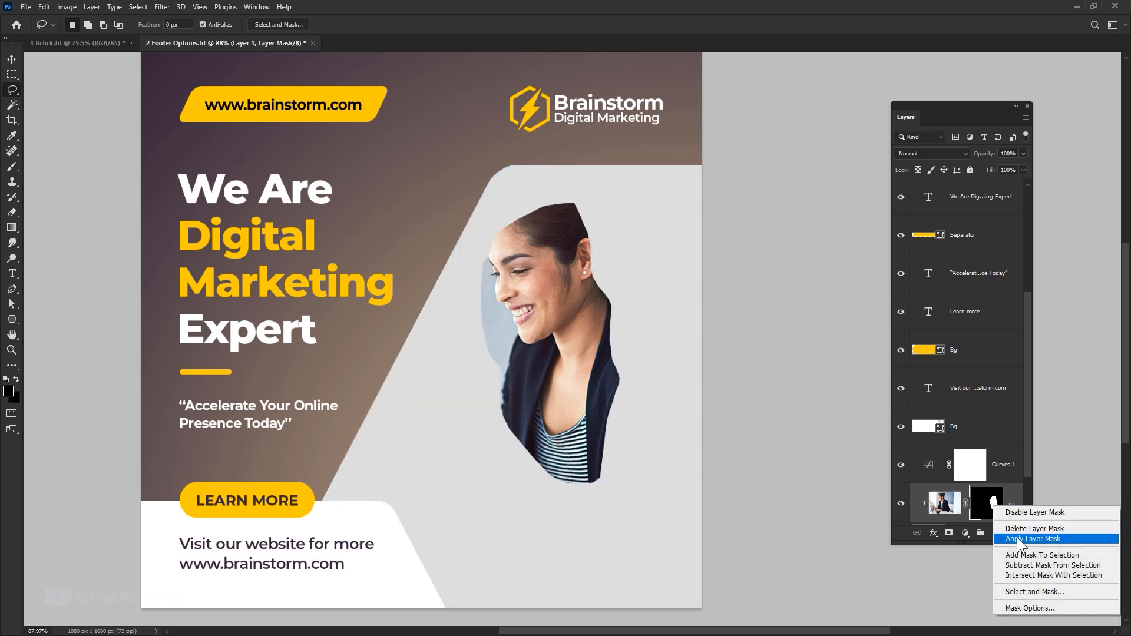
left_click(1010, 537)
key("ctrl+z")
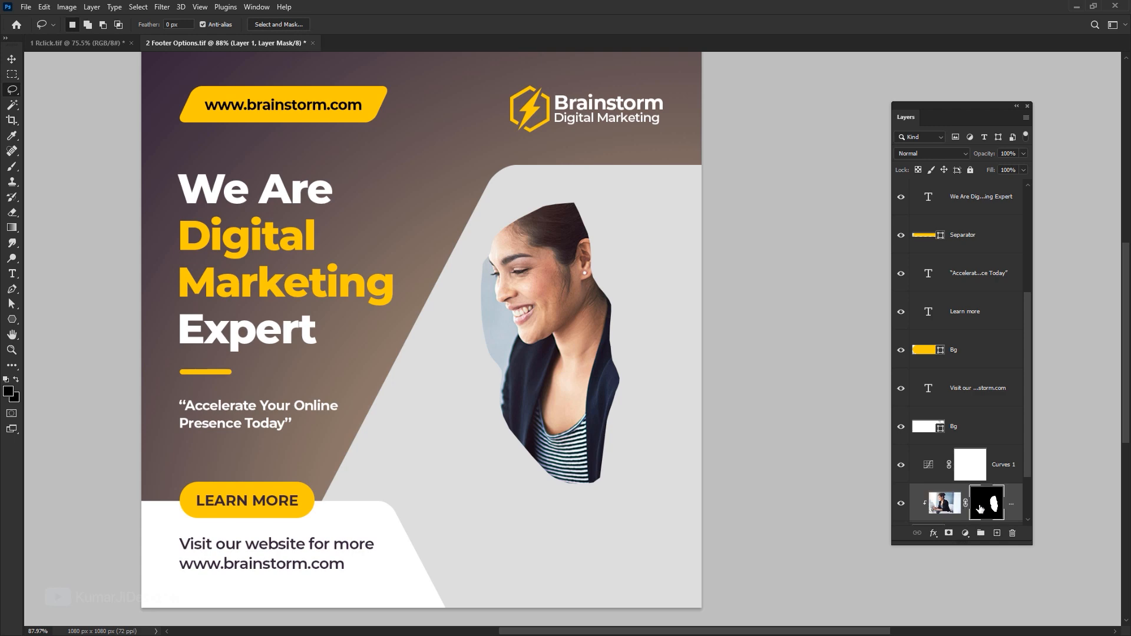
right_click(981, 507)
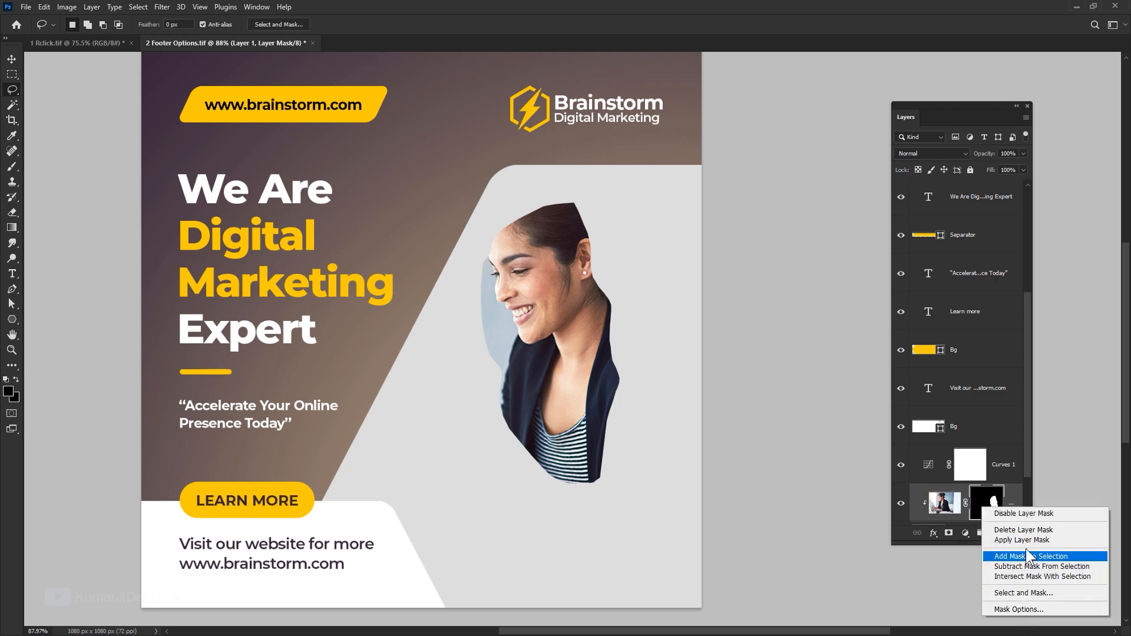
key("Escape")
- Try moving Layer 1's unlinked mask downward and undo it, then select the photo thumbnail and undo the last change
key("v")
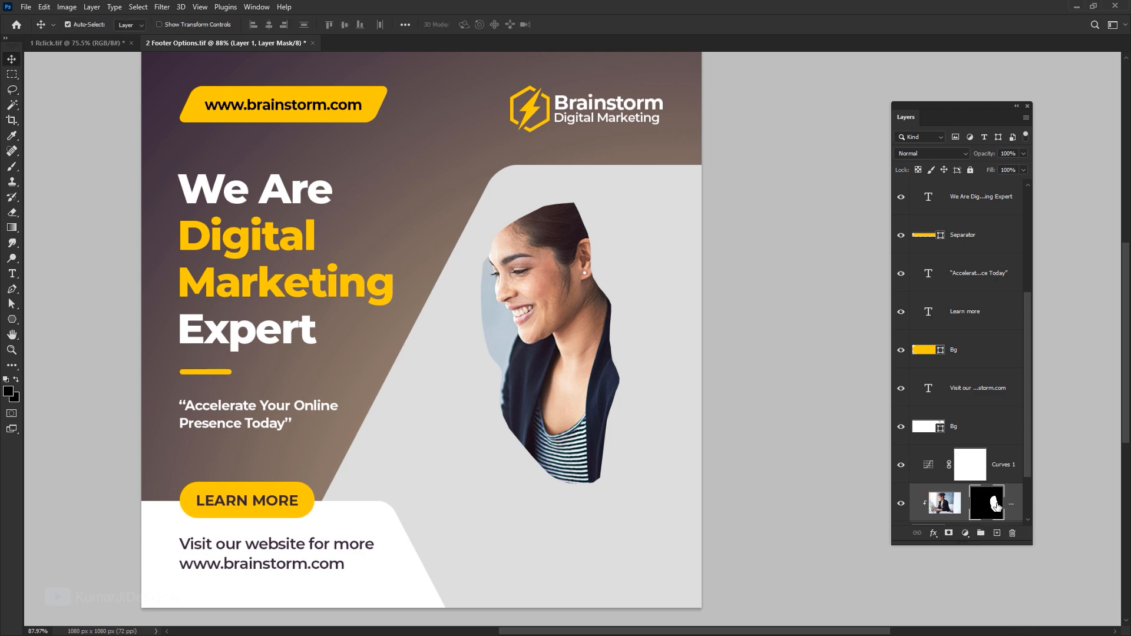
left_click_drag(570, 321, 564, 376)
key("ctrl+z")
left_click(942, 501)
key("ctrl+z")
- Delete the layer mask from Layer 1
right_click(983, 500)
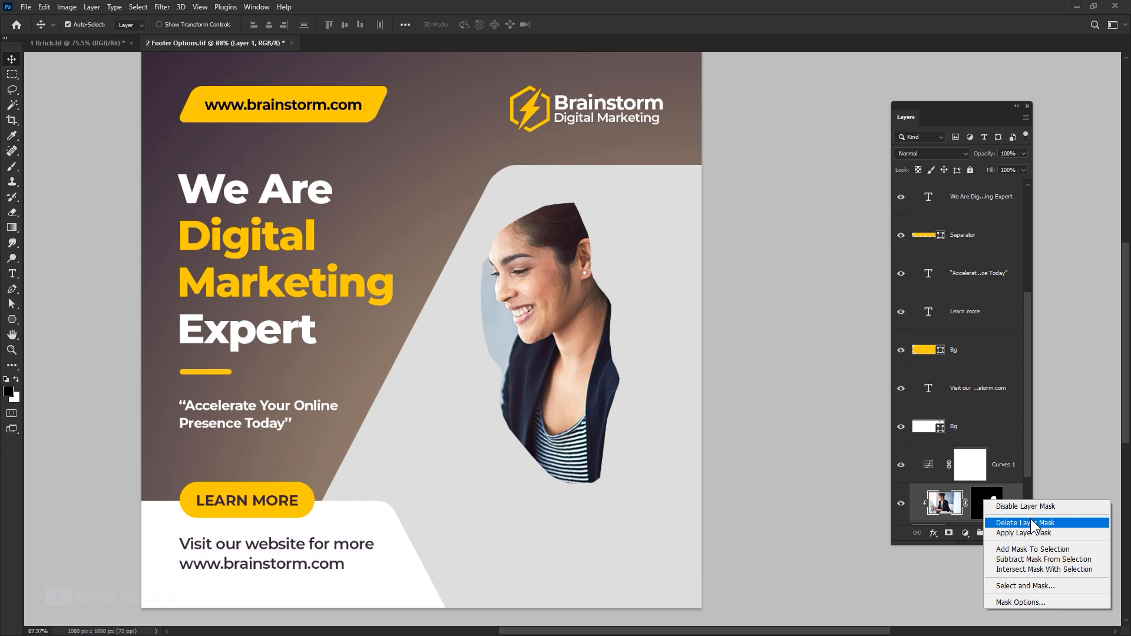
left_click(1030, 522)
- Add a Brightness/Contrast adjustment layer above Layer 1 and raise both its brightness and contrast
left_click(965, 533)
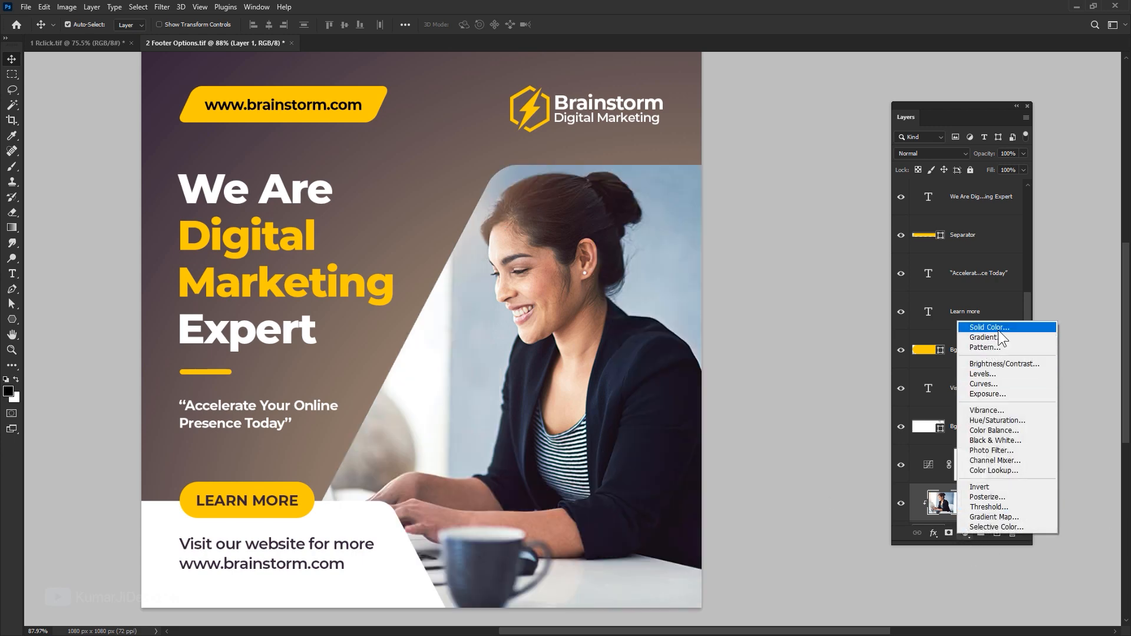
left_click(1011, 363)
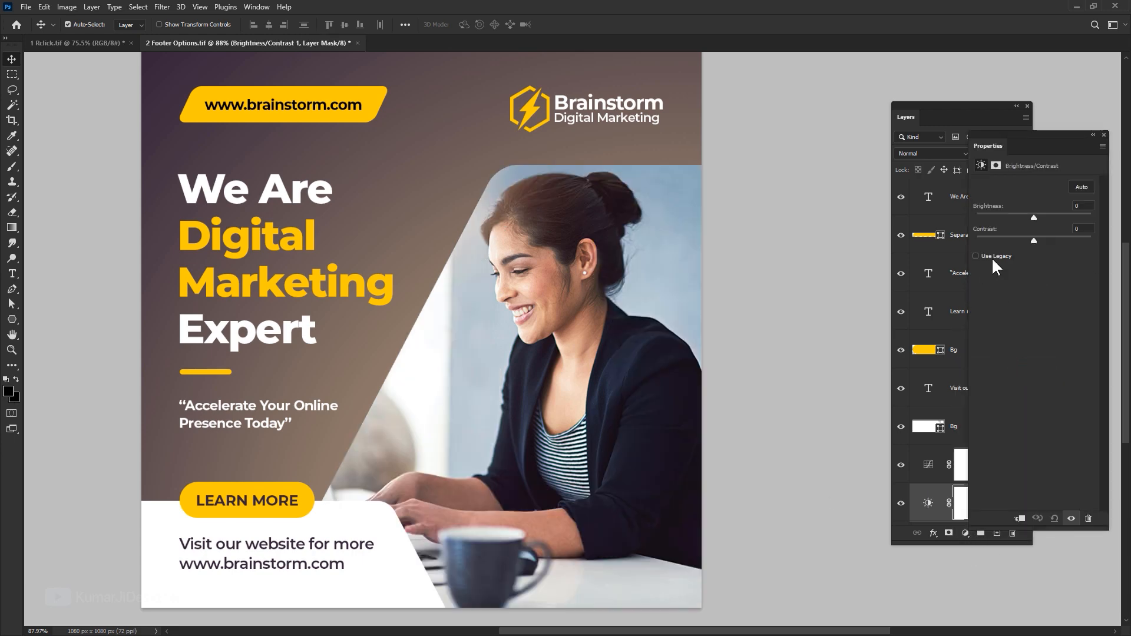
mouse_move(1033, 218)
left_mouse_down()
mouse_move(1014, 222)
mouse_move(1051, 219)
left_mouse_up()
left_click_drag(1033, 240, 1074, 240)
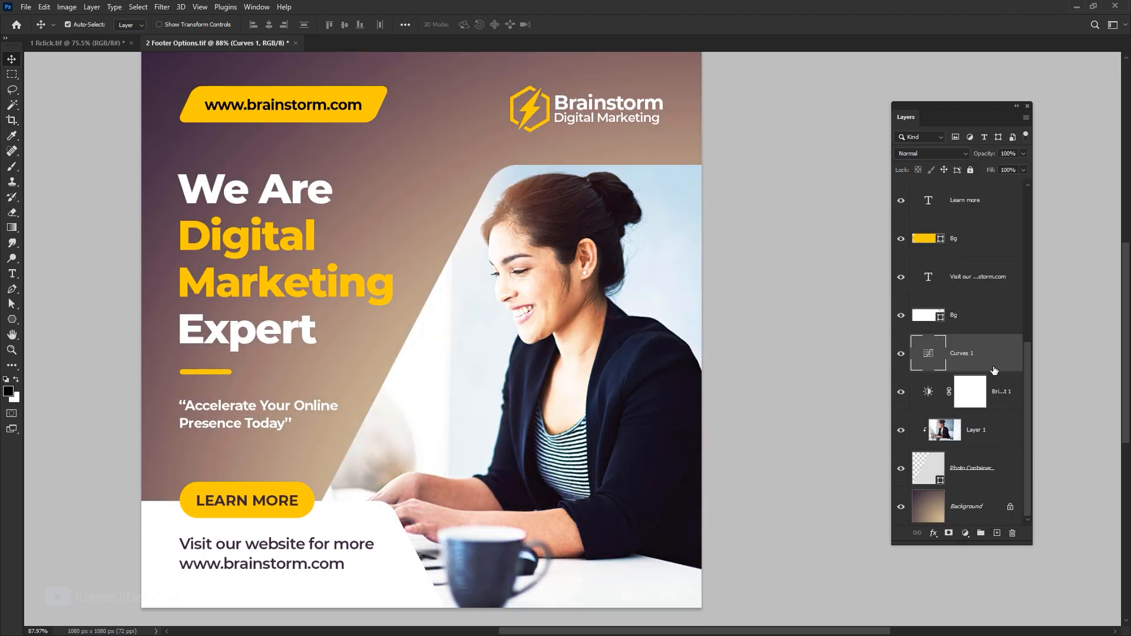
- Delete the Curves 1 adjustment layer and clip the Brightness/Contrast adjustment to Layer 1
key("Delete")
right_click(1008, 400)
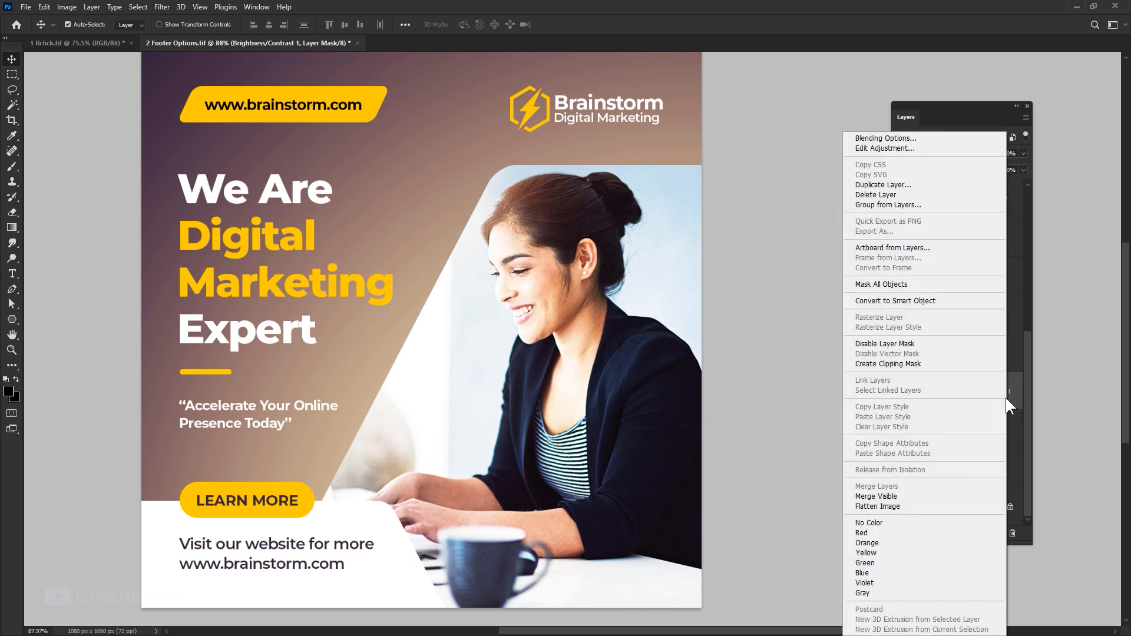
left_click(905, 364)
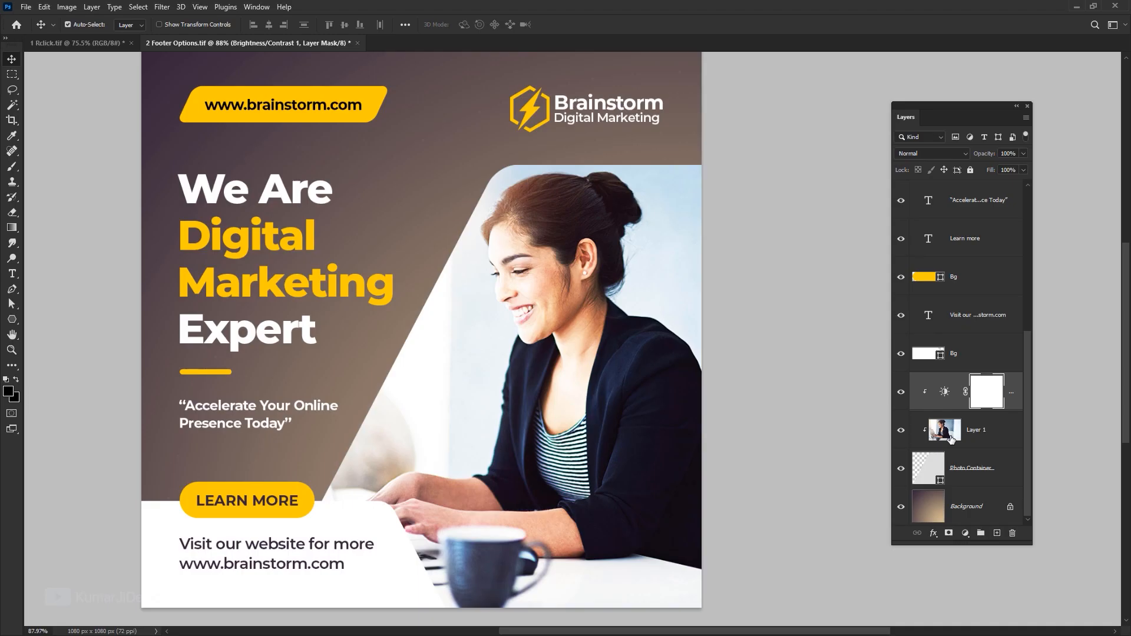
- Release the Brightness/Contrast adjustment's clipping mask and toggle the adjustment's visibility off and on
key("ctrl+alt+g")
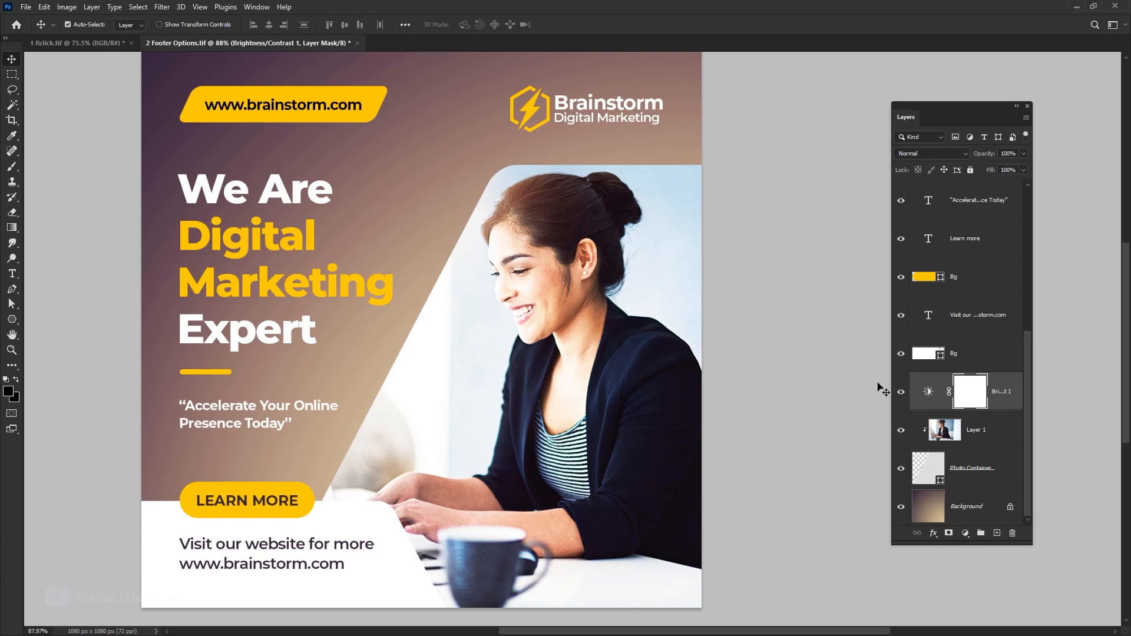
left_click(900, 391)
left_click(900, 391)
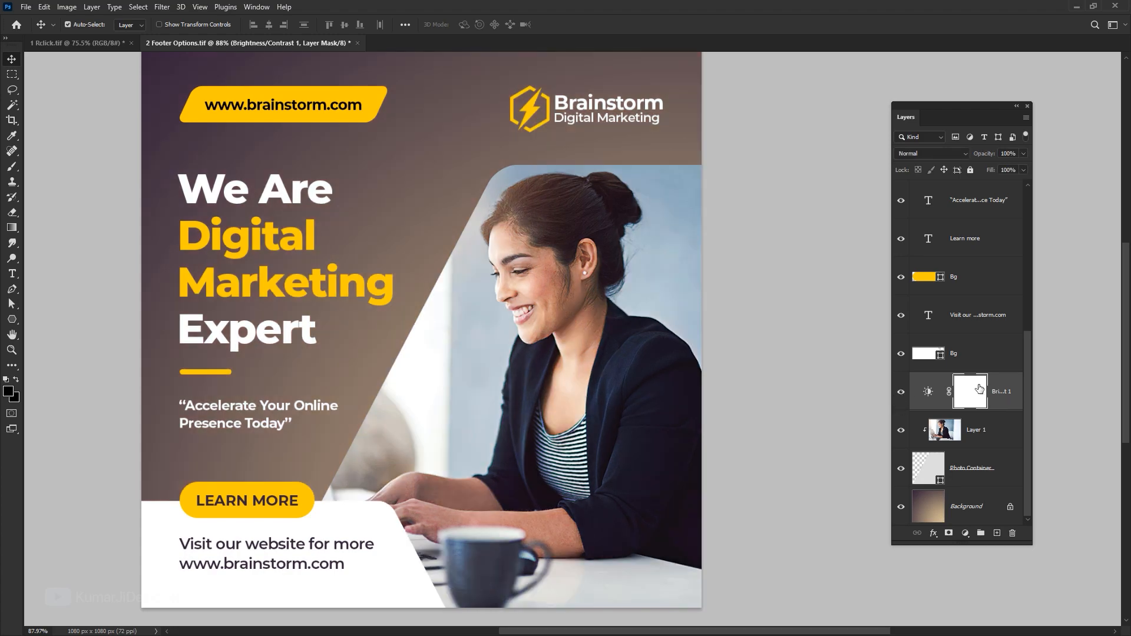
- Clip the Brightness/Contrast adjustment to Layer 1 again and delete the adjustment layer
right_click(998, 404)
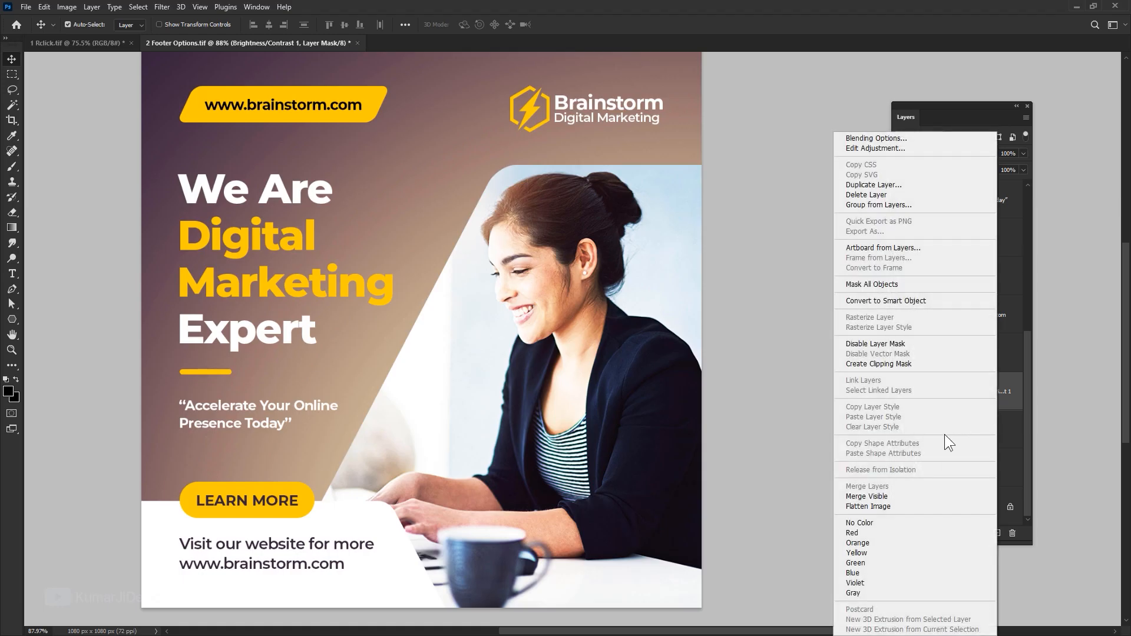
left_click(915, 364)
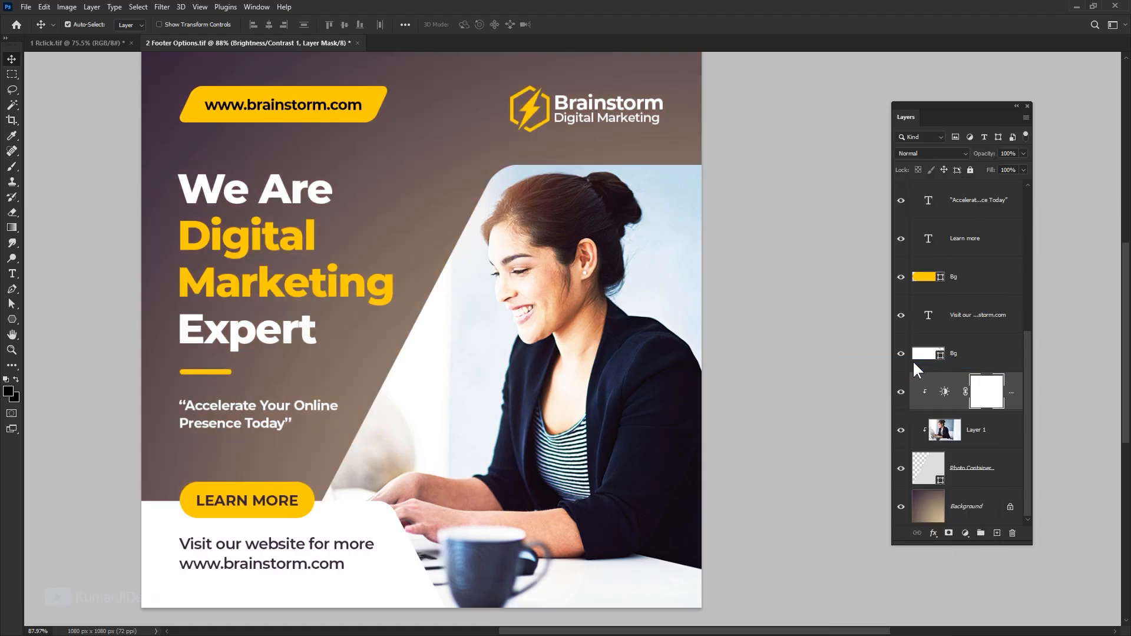
key("Delete")
- Add a Levels adjustment above Layer 1 and lower its white input level to brighten the highlights
left_click(964, 533)
left_click(1005, 378)
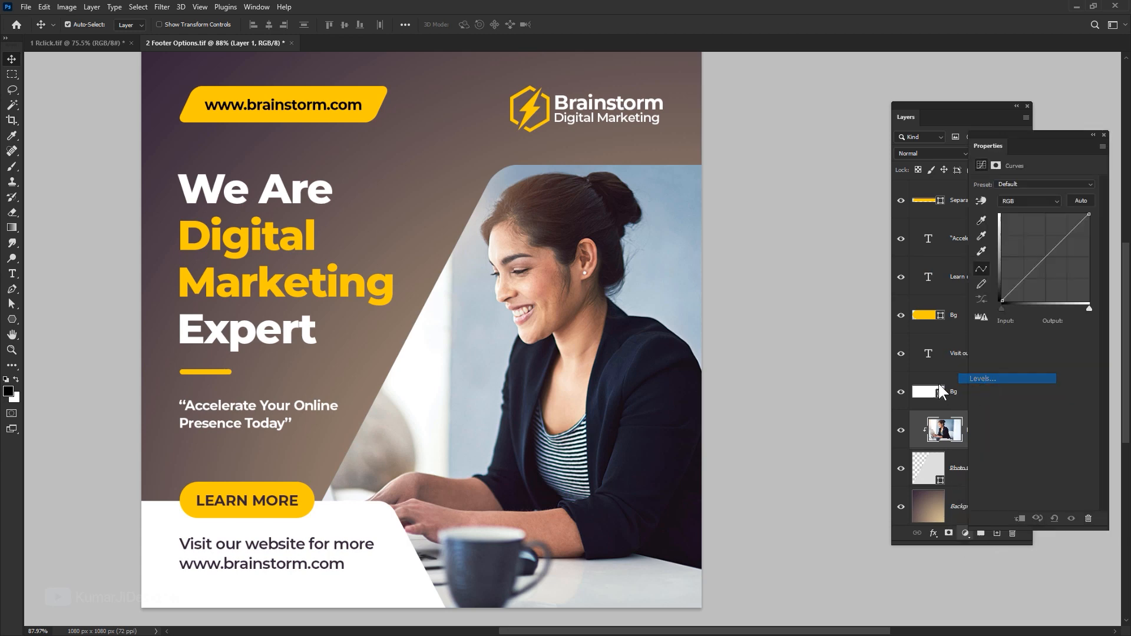
left_click_drag(1093, 270, 1065, 266)
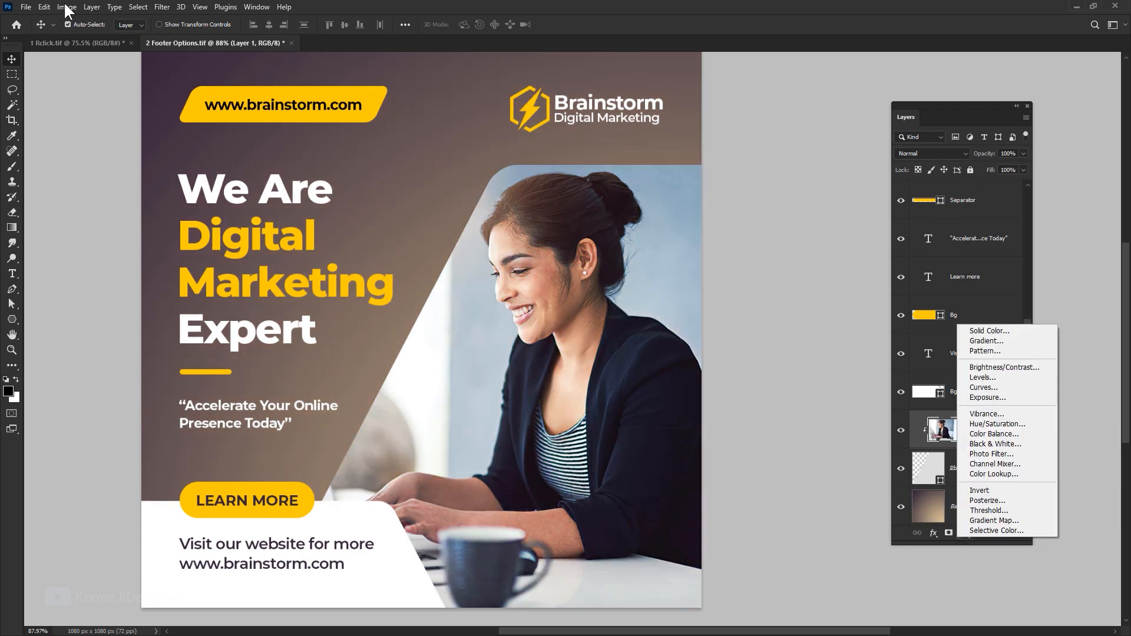
left_click(67, 10)
left_click(66, 8)
mouse_move(106, 37)
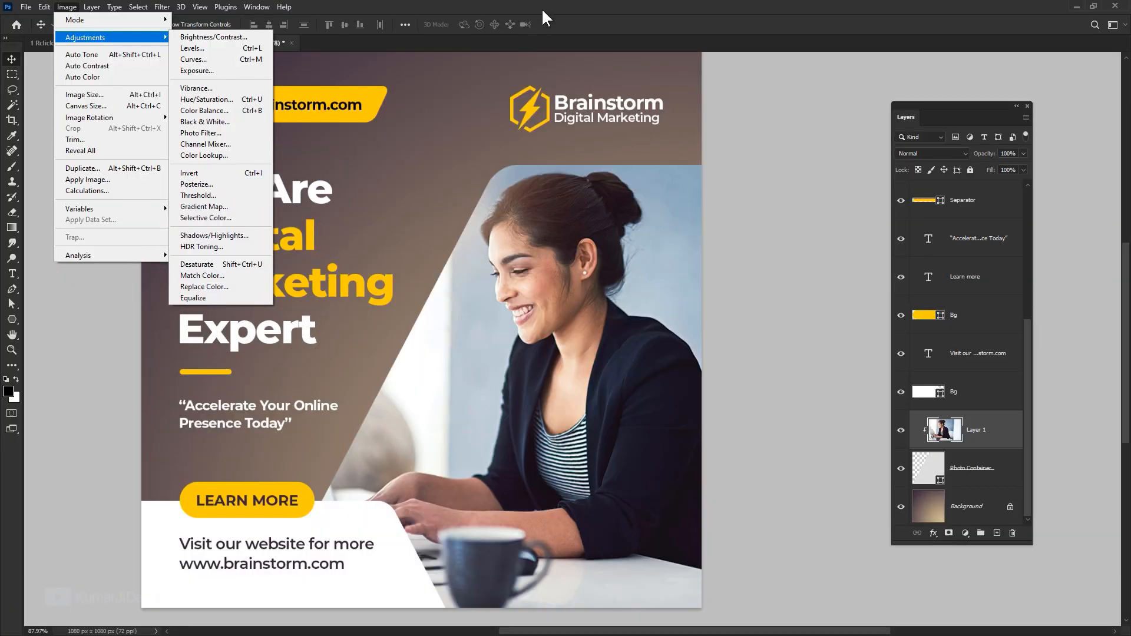
left_click(542, 10)
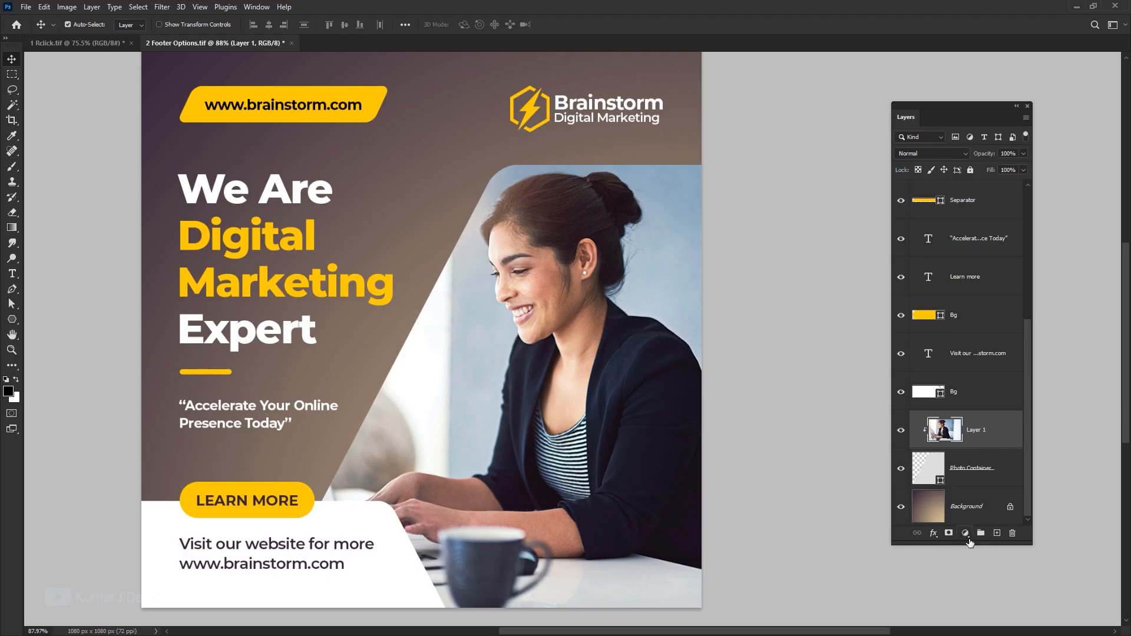
left_click(968, 538)
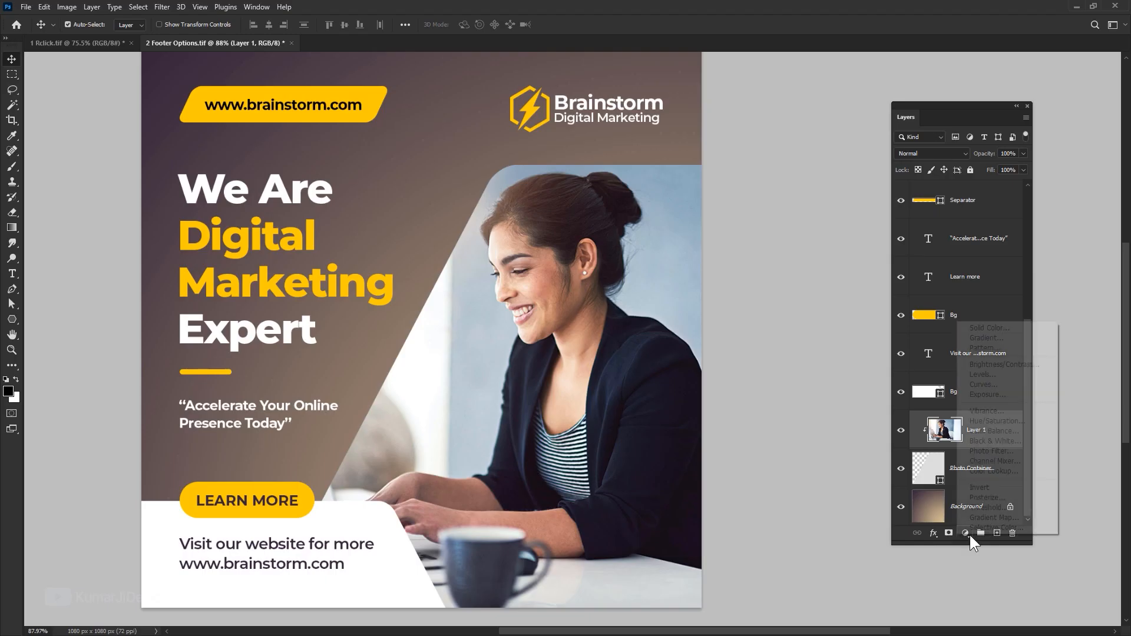
- Add a Levels adjustment layer with default settings above Layer 1 and toggle its visibility off and on
left_click(997, 375)
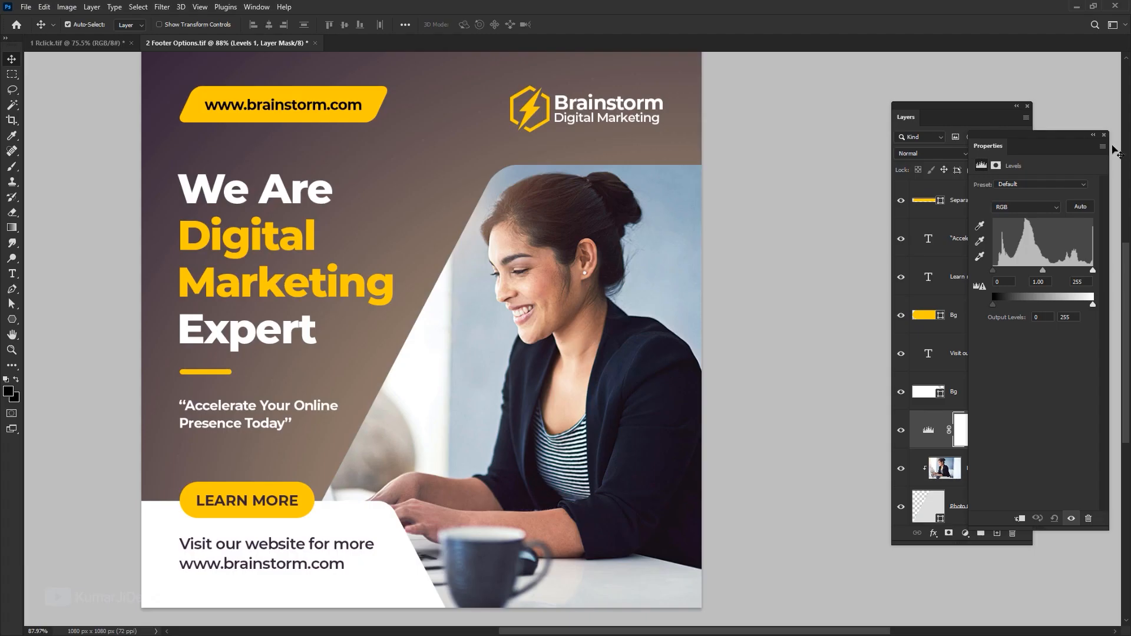
left_click(1105, 135)
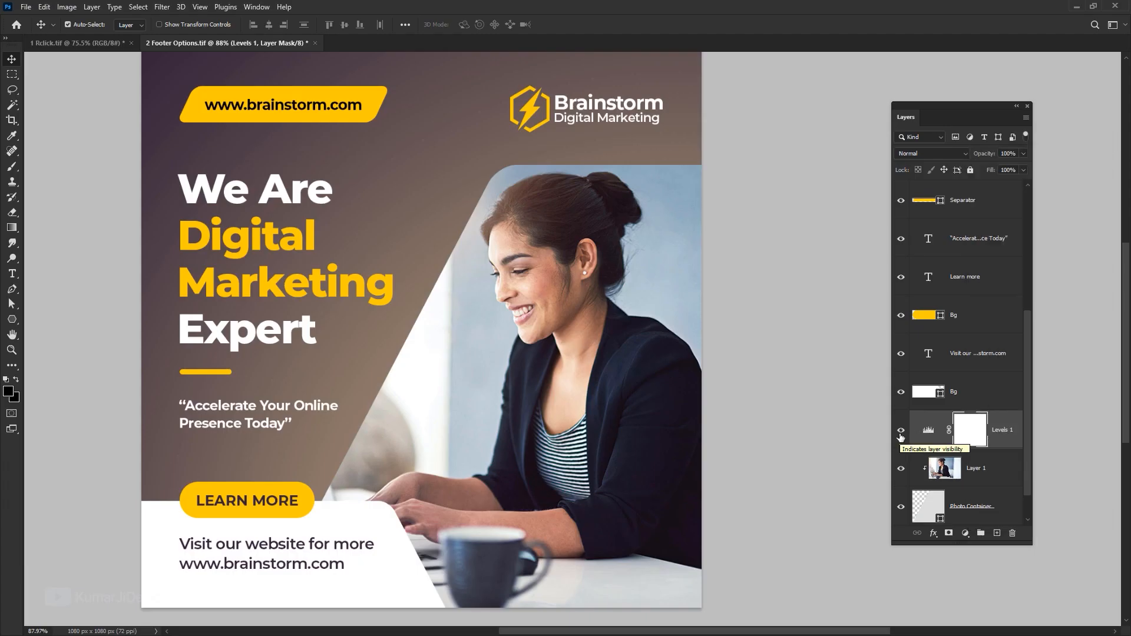
left_click(900, 432)
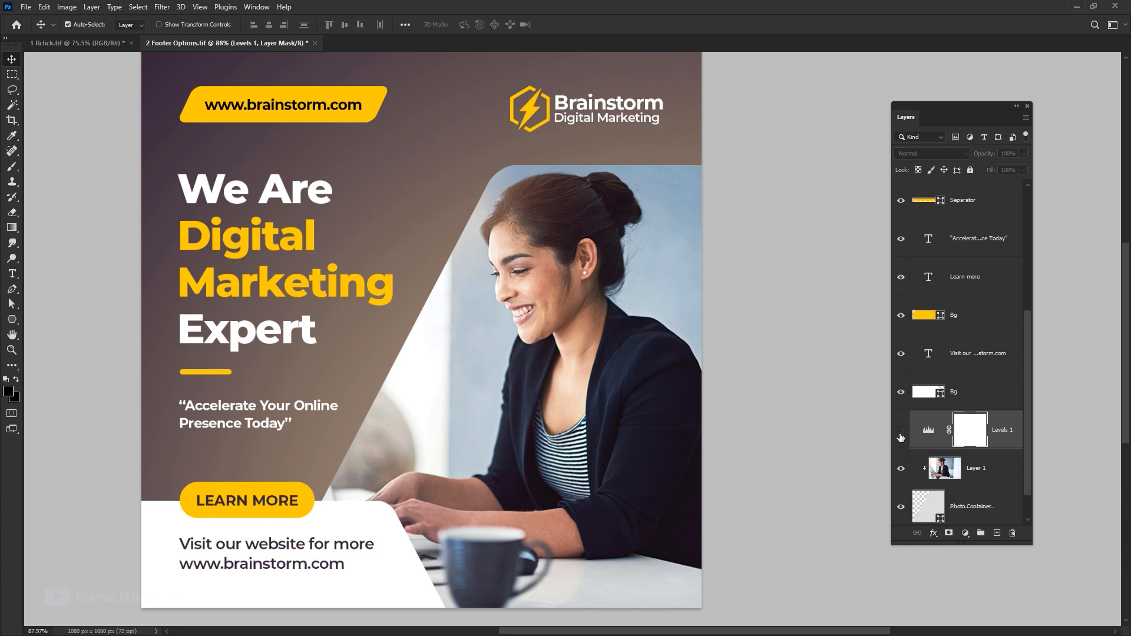
left_click(899, 431)
left_click(899, 431)
left_click(898, 431)
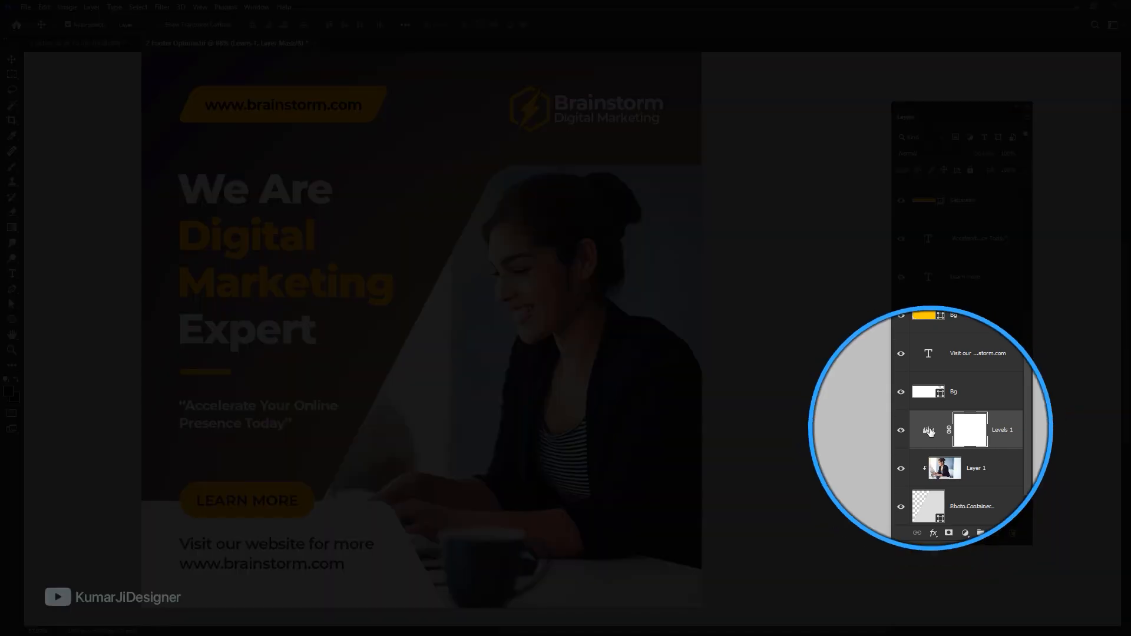
- Reopen the settings of the Levels 1 adjustment, move them beside the artwork and close them
left_click(926, 436)
double_click(926, 436)
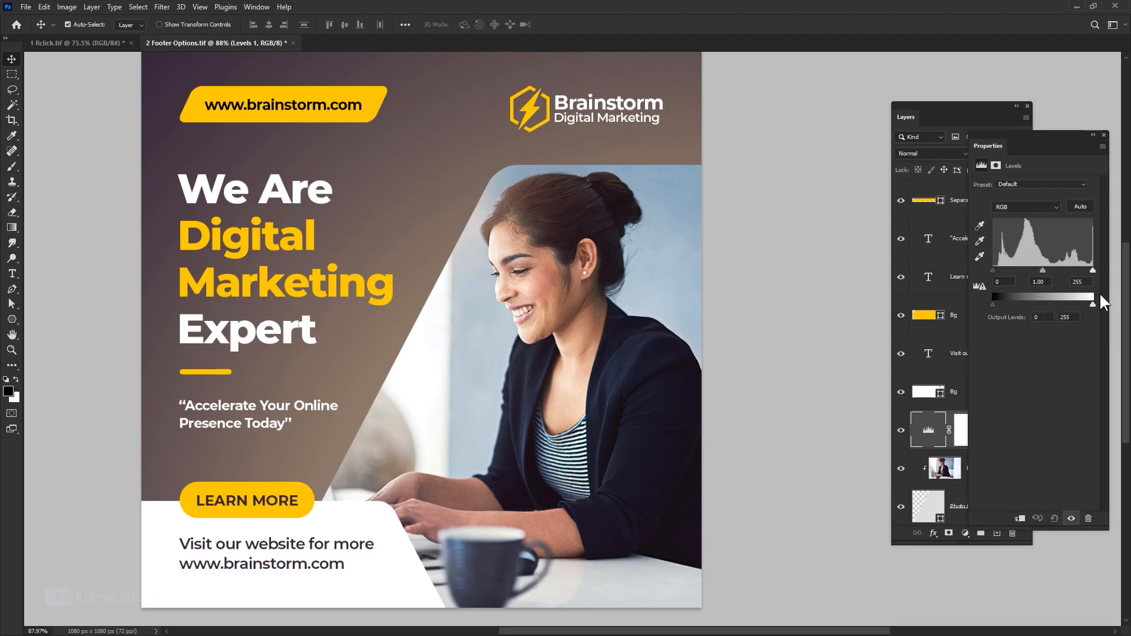
left_click_drag(1051, 147, 778, 187)
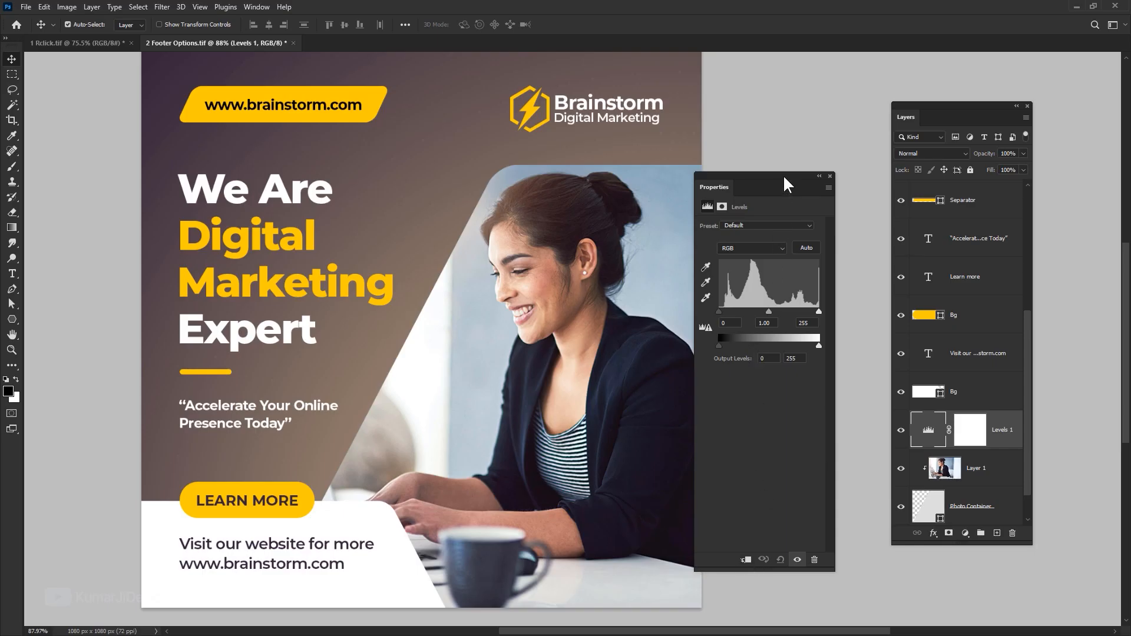
left_click_drag(784, 178, 823, 173)
left_click(865, 175)
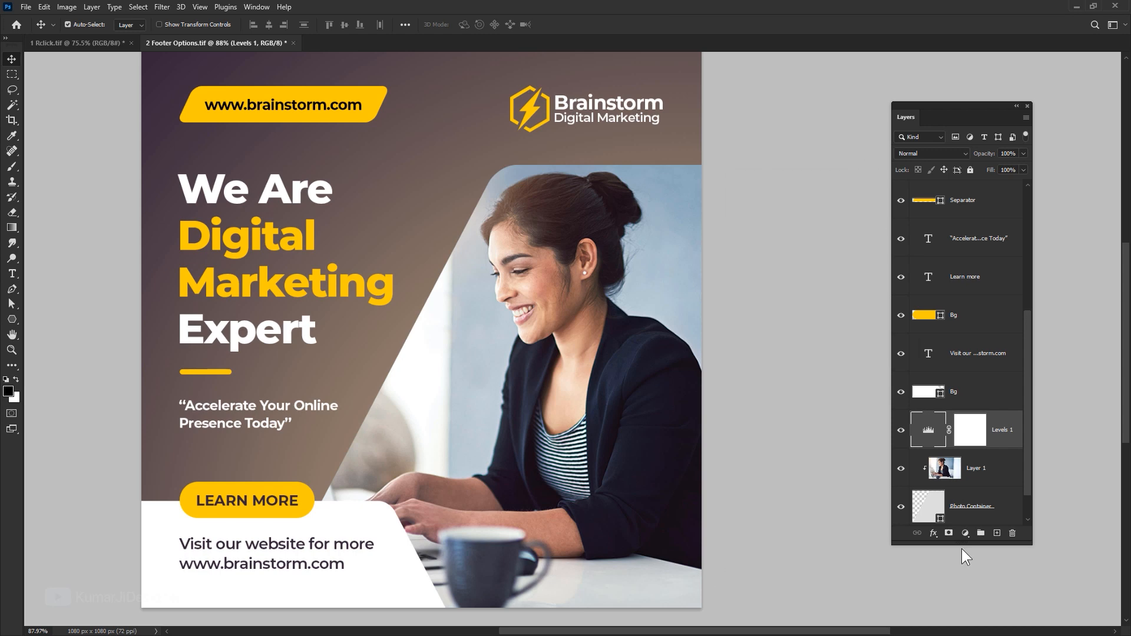
- Group the five layers from the "Accelerate Your Online Presence Today" text down to the white Bg twice, undoing each grouping
left_click(972, 396, "shift")
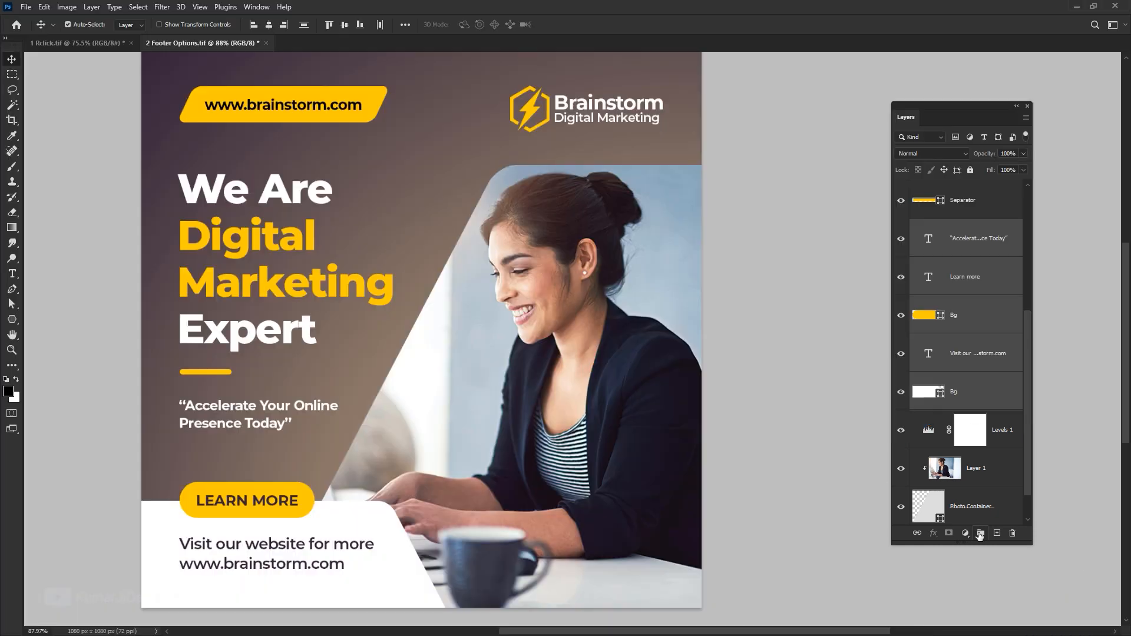
left_click(980, 533)
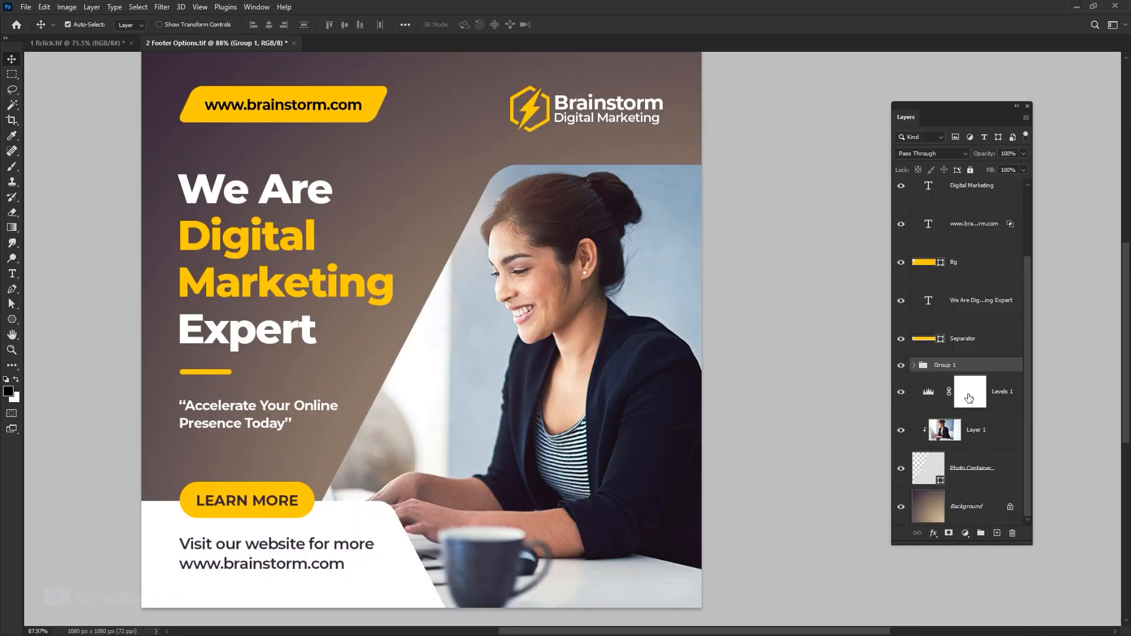
key("ctrl+z")
key("ctrl+g")
key("ctrl+z")
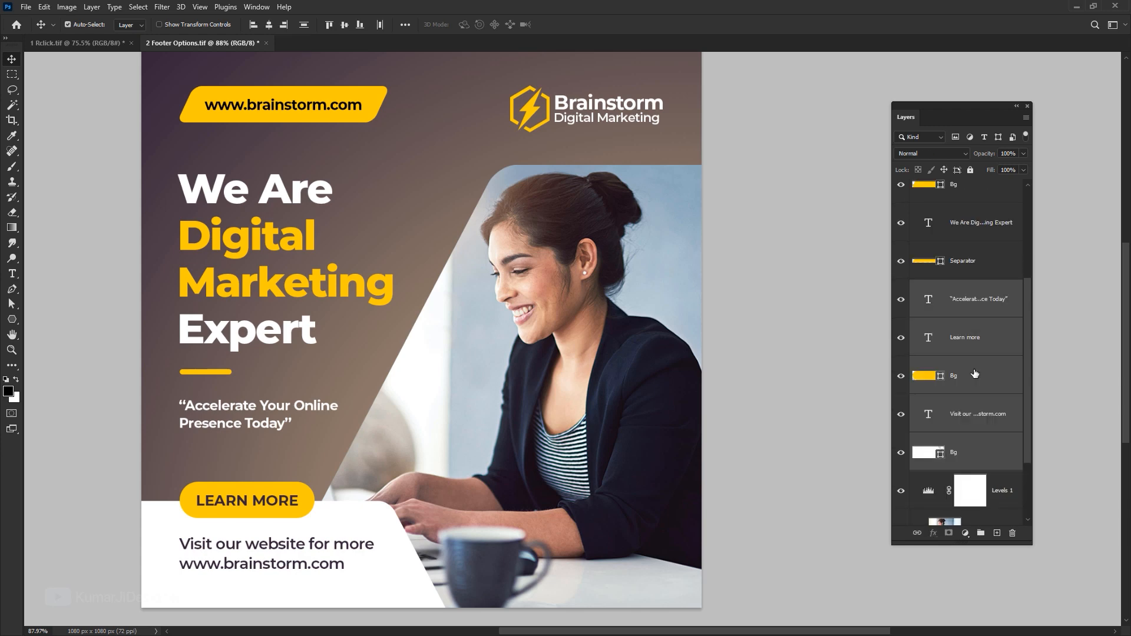
key("ctrl+z")
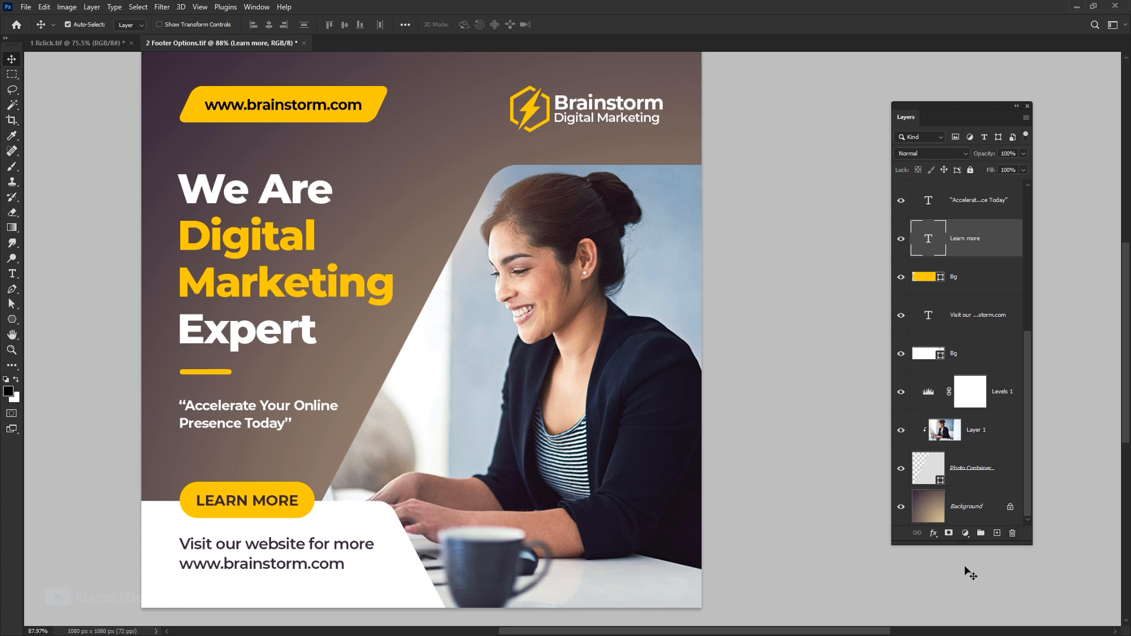
- Create a new empty layer directly above the Background and delete it again
left_click(982, 511)
left_click(996, 533)
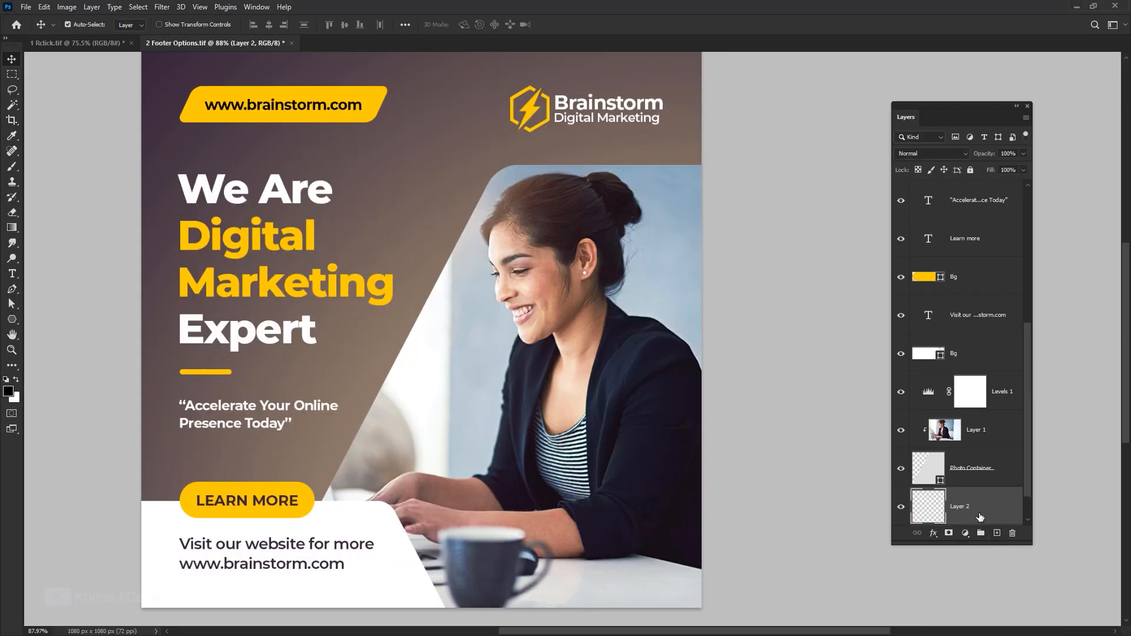
scroll(980, 518, "down", 1)
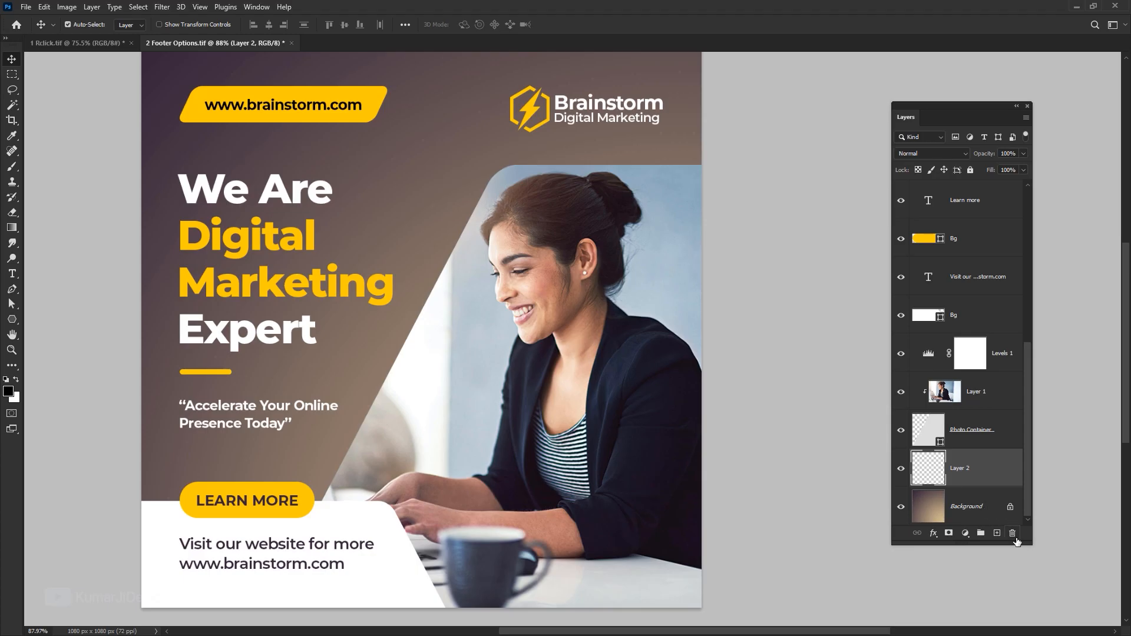
left_click(1013, 533)
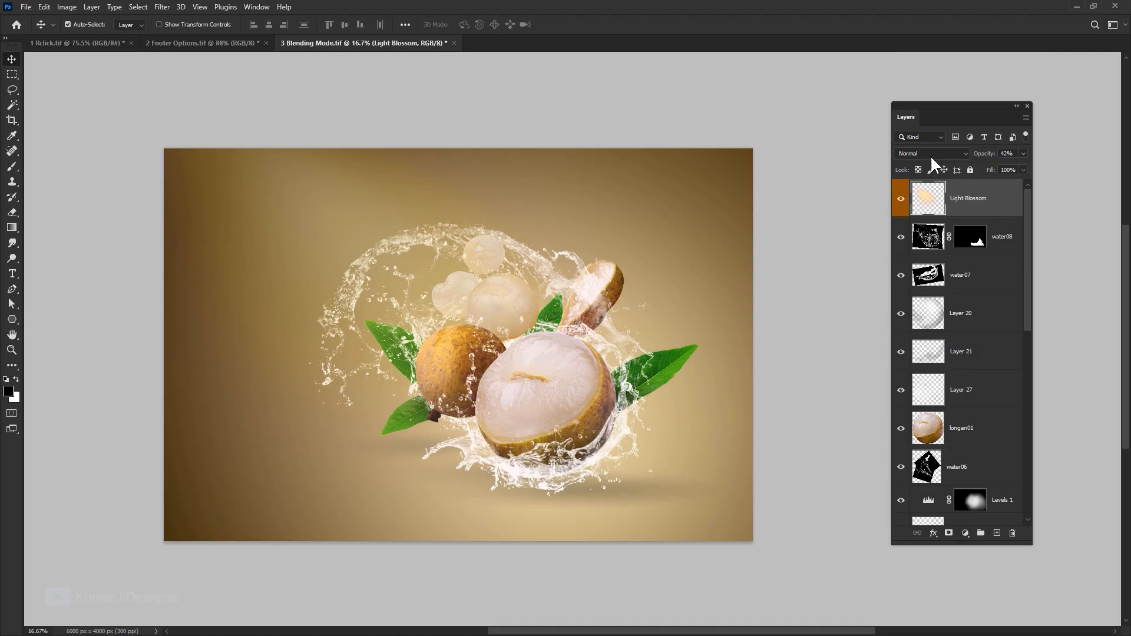
- Set the water08 layer's blend mode to Screen to drop its black backdrop
left_click(930, 154)
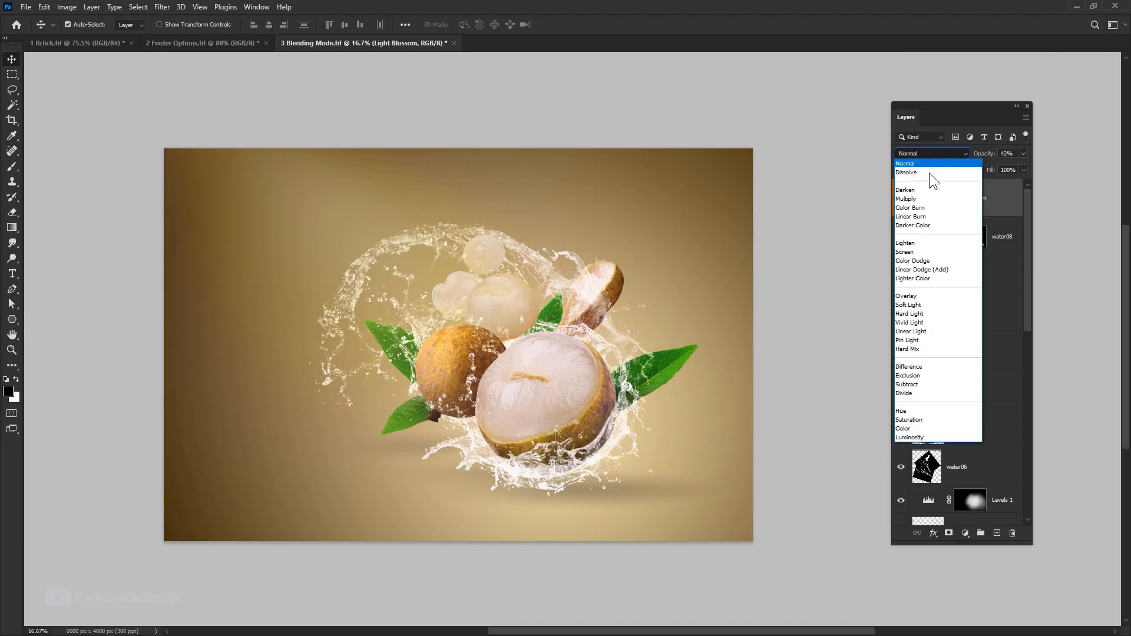
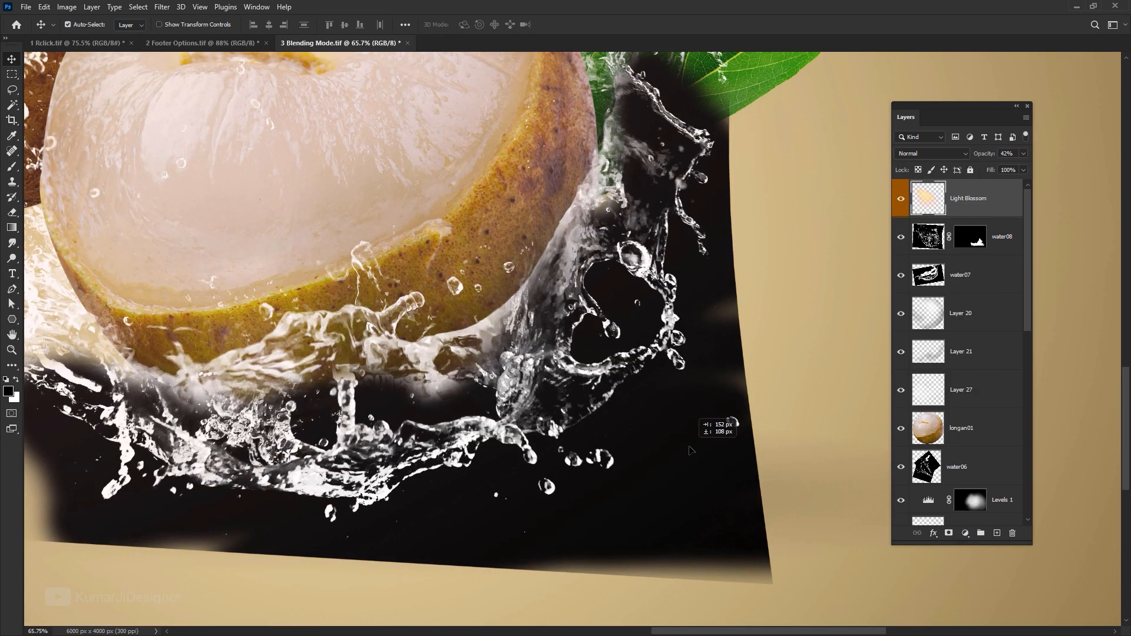
left_click(930, 153)
left_click(931, 252)
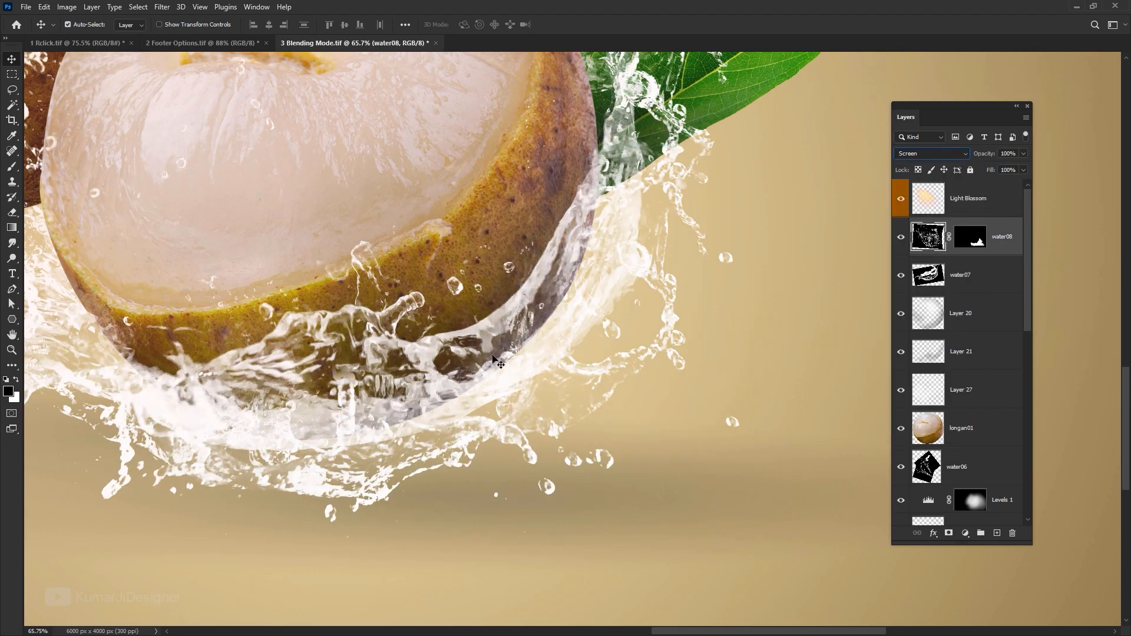
- Set the Light Blossom layer's blend mode to Screen and its opacity to 45%
scroll(615, 429, "down", 5)
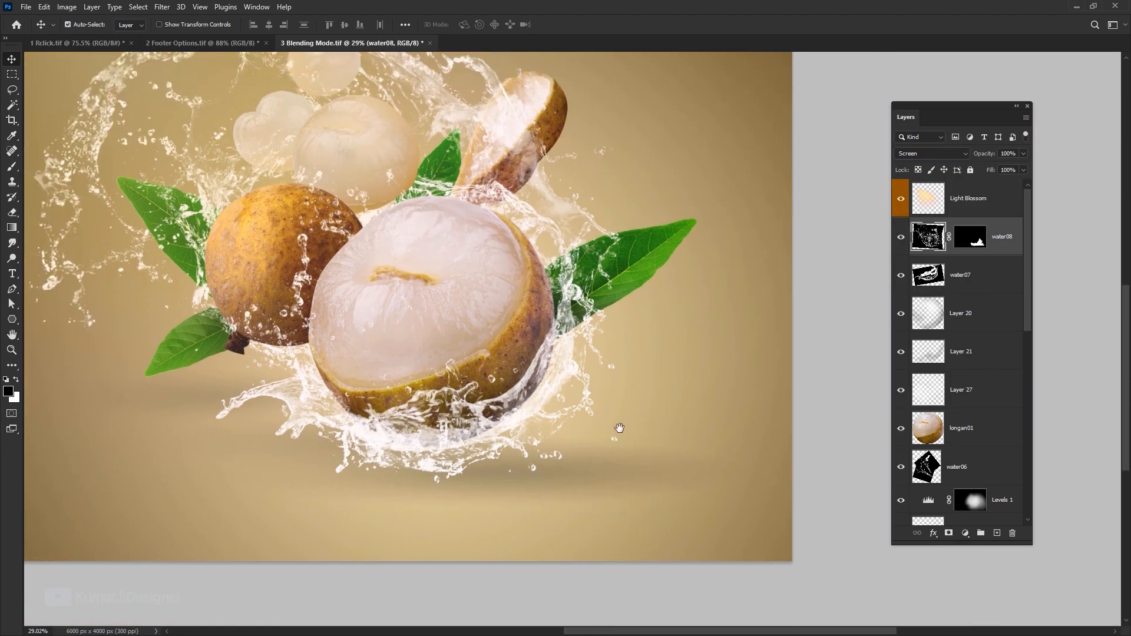
left_click_drag(420, 336, 586, 495)
scroll(443, 331, "down", 3)
left_click_drag(147, 183, 315, 290)
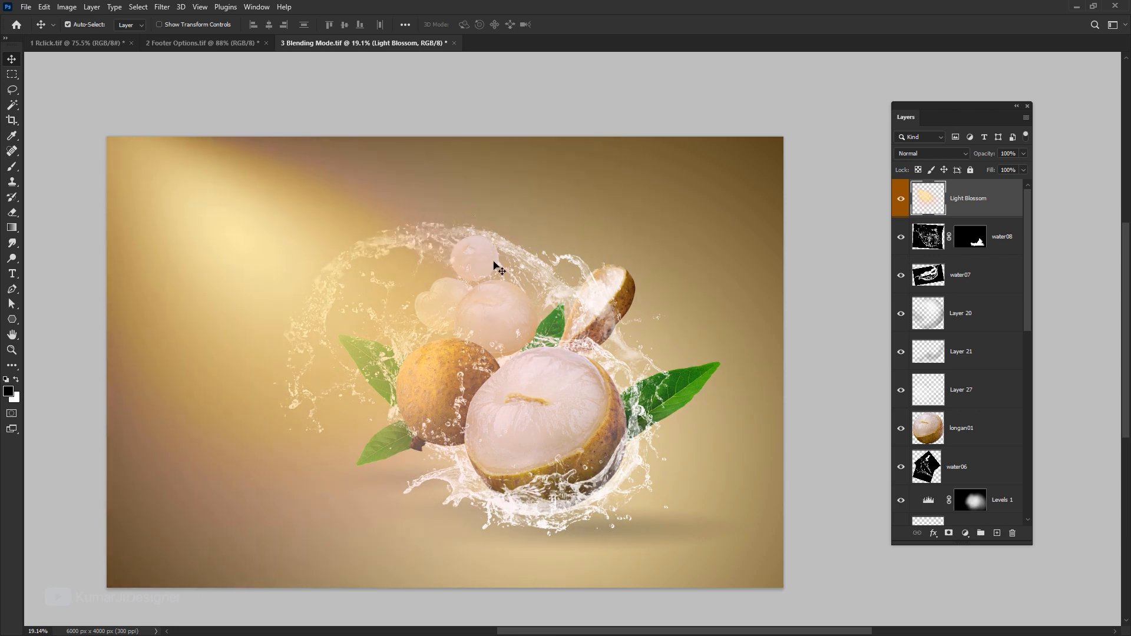
left_click(931, 151)
left_click(927, 256)
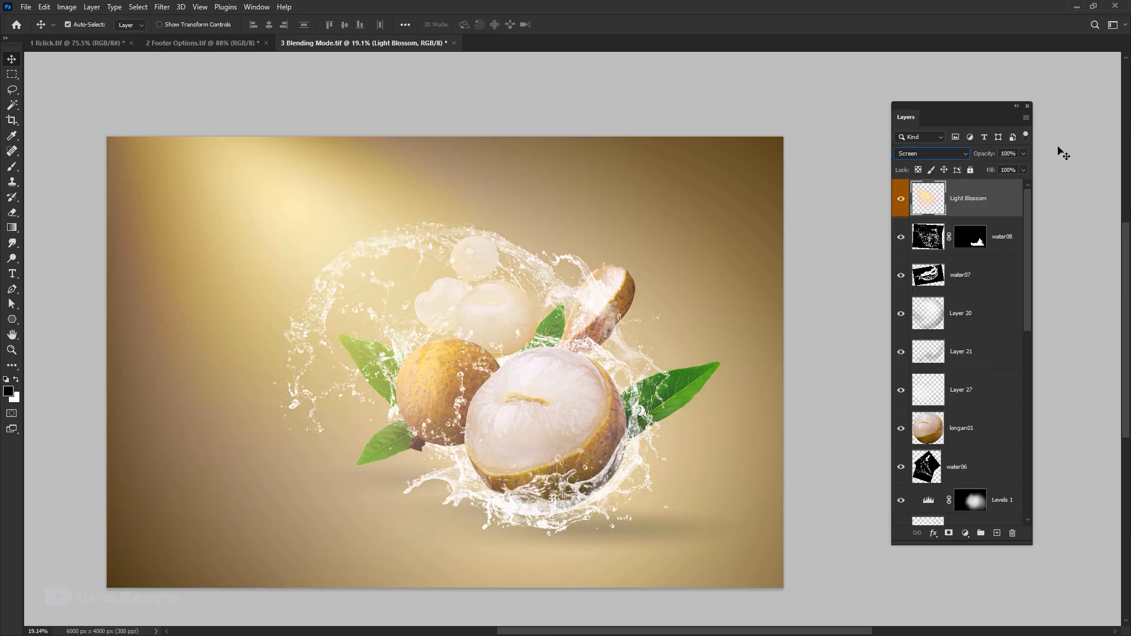
left_click(1007, 154)
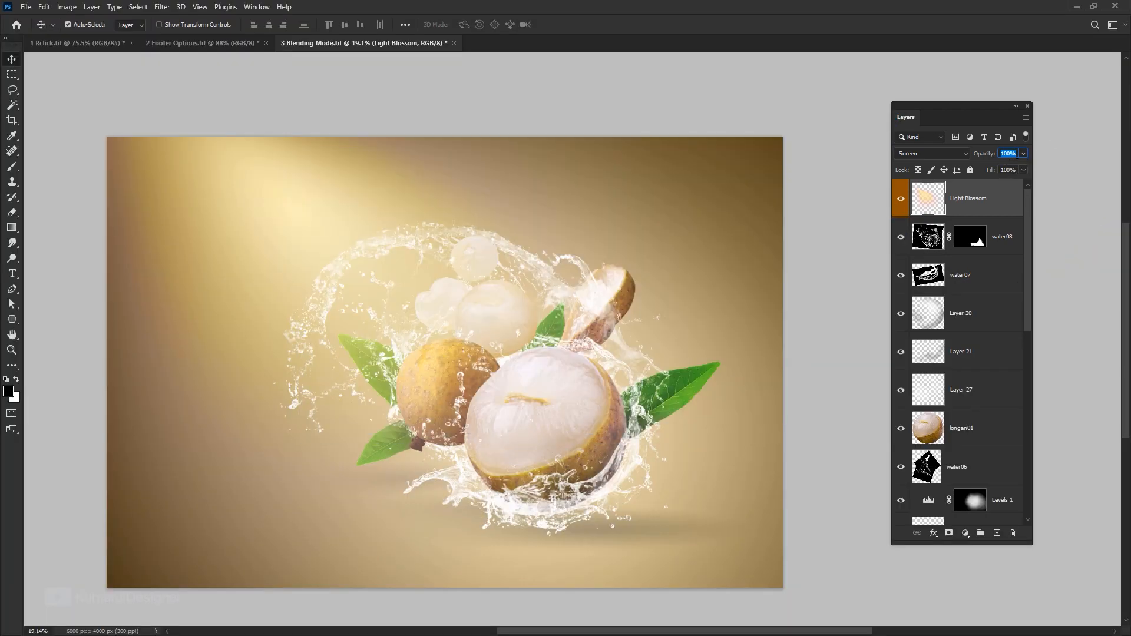
type("45")
key("Return")
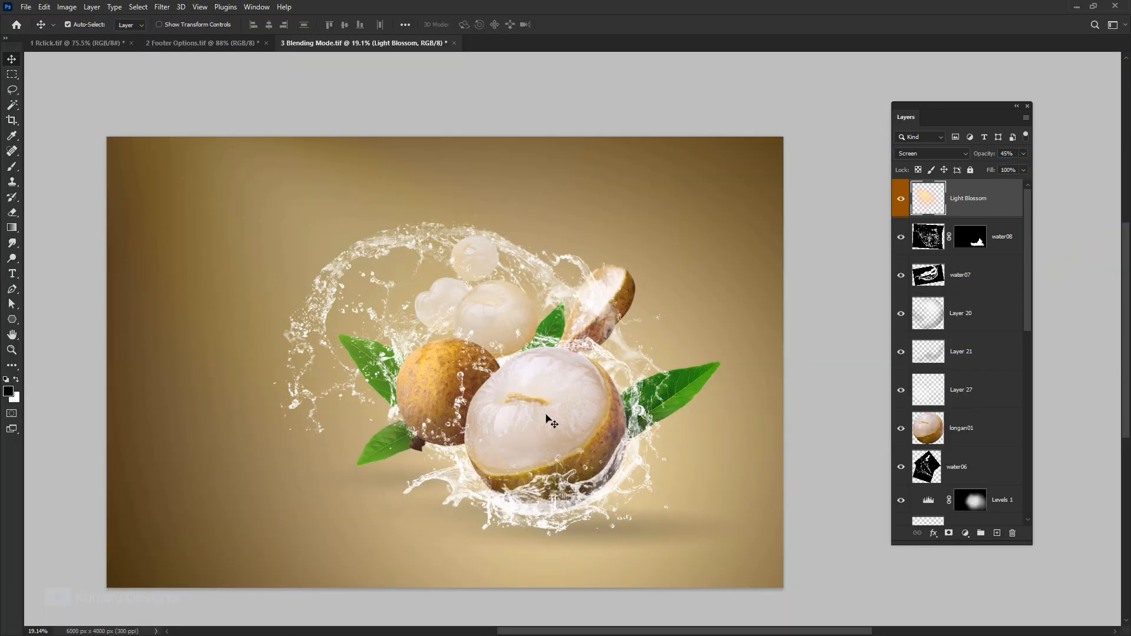
- Lower the longan01 layer's opacity to 20% and restore it to 100%
left_click(949, 432)
type("20")
key("Return")
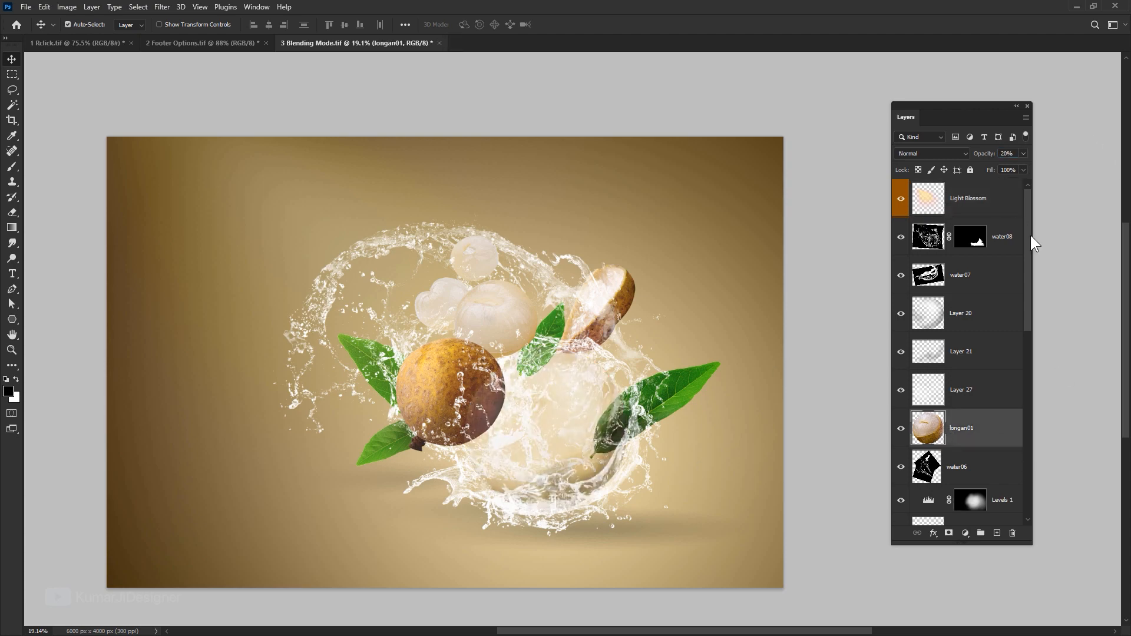
mouse_move(481, 440)
left_mouse_down()
mouse_move(659, 444)
mouse_move(481, 432)
left_mouse_up()
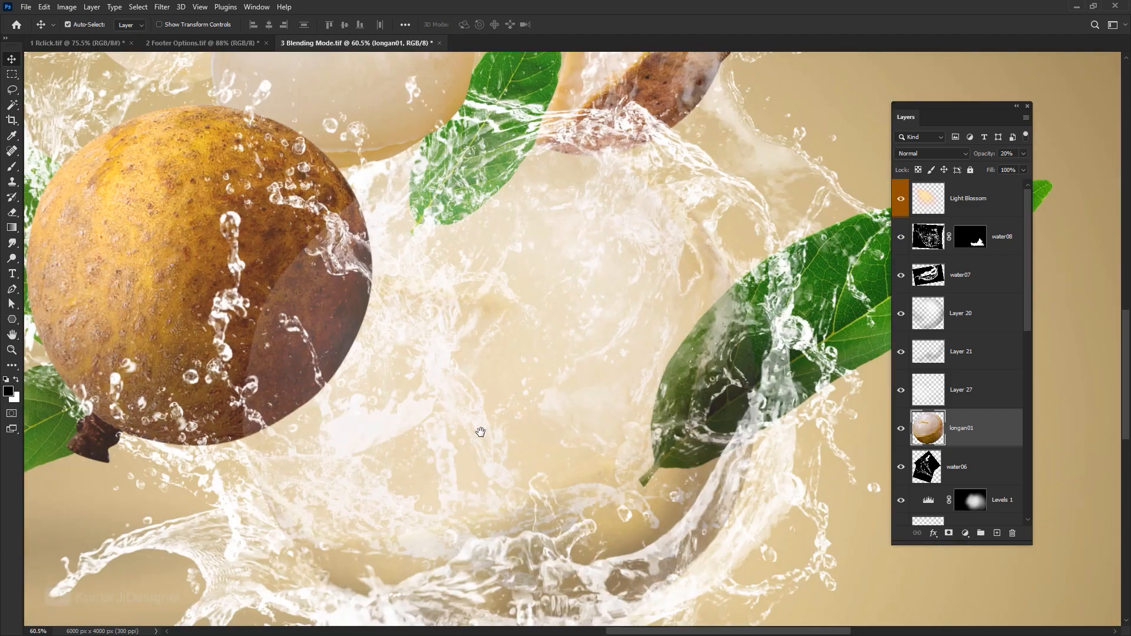
type("100")
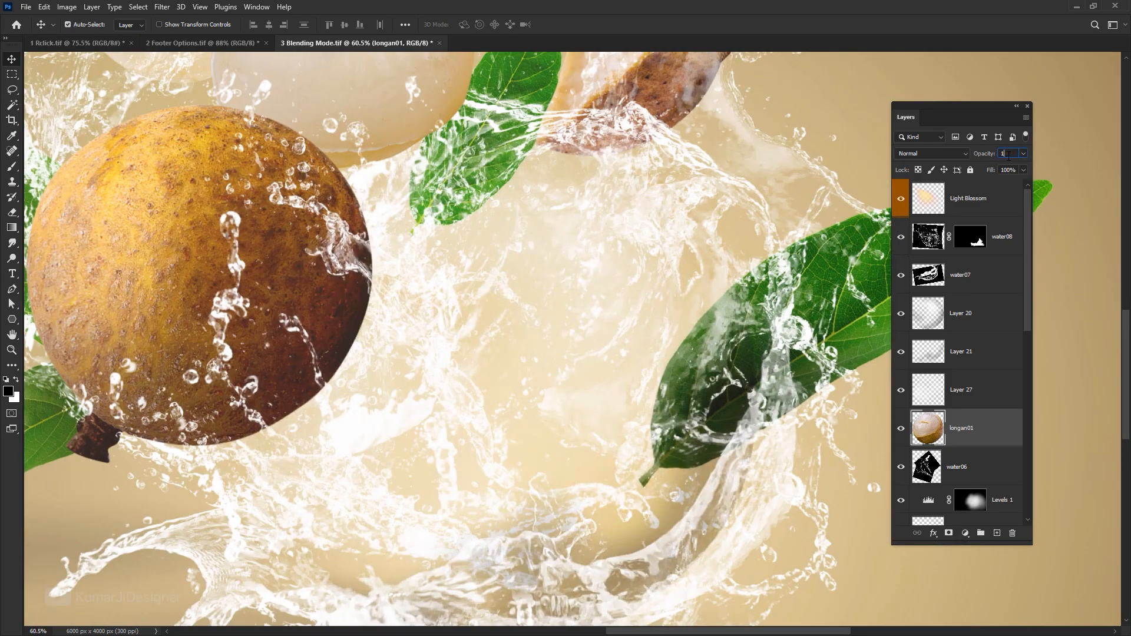
key("Return")
left_click_drag(540, 374, 330, 374)
left_click_drag(584, 373, 654, 373)
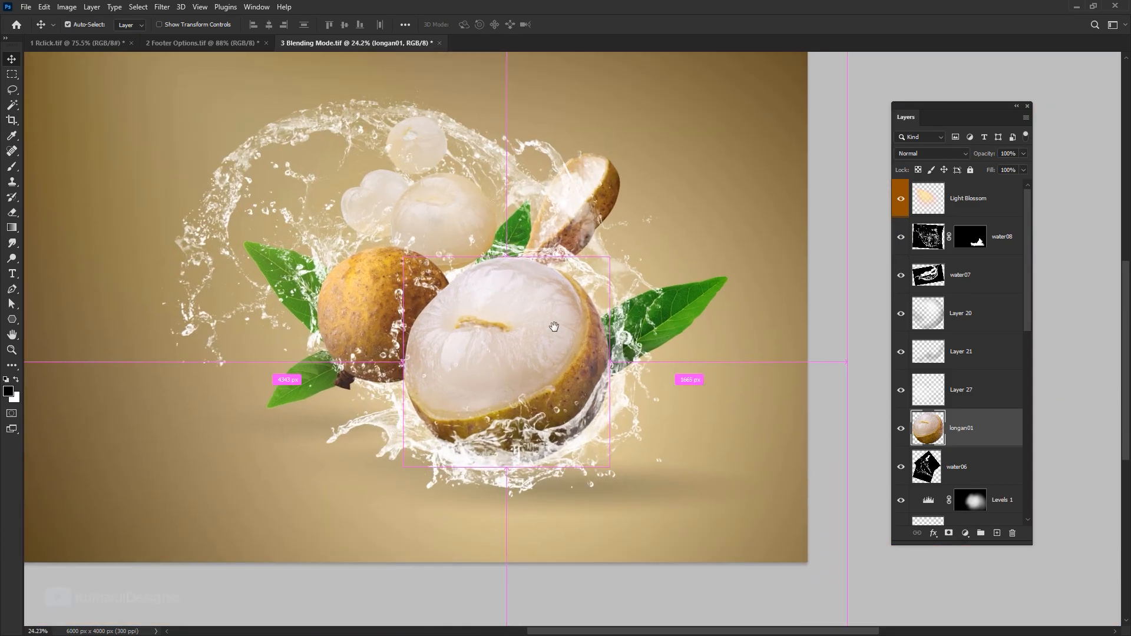
left_click_drag(552, 325, 670, 440)
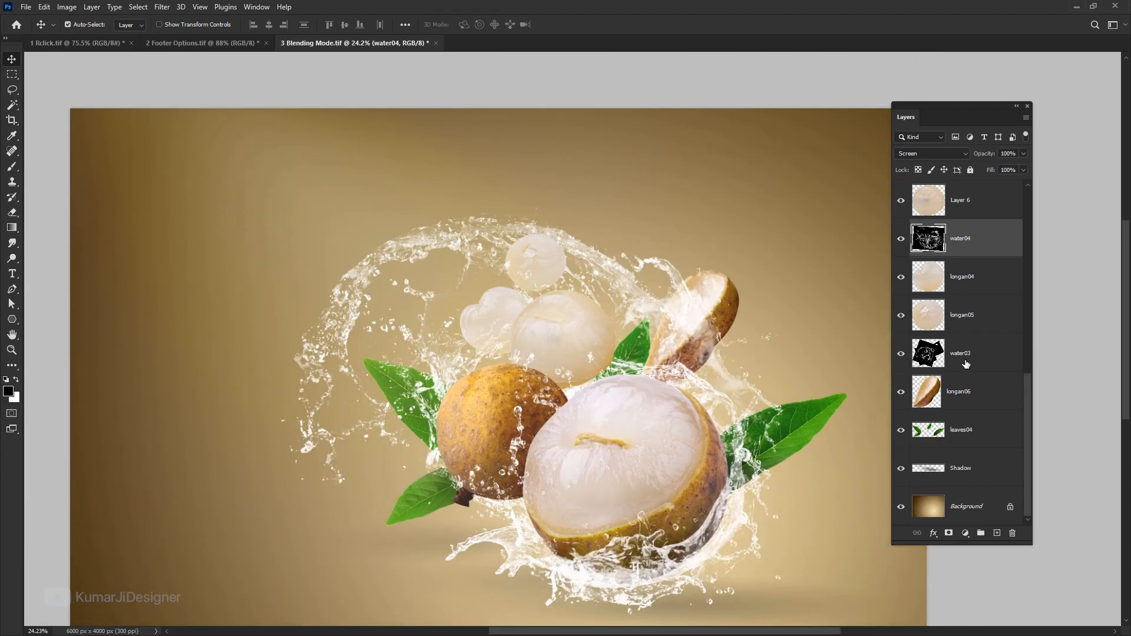
- Switch the water03, water04 and water06 layers together to Normal blend mode and back to Screen
left_click(977, 356, "ctrl")
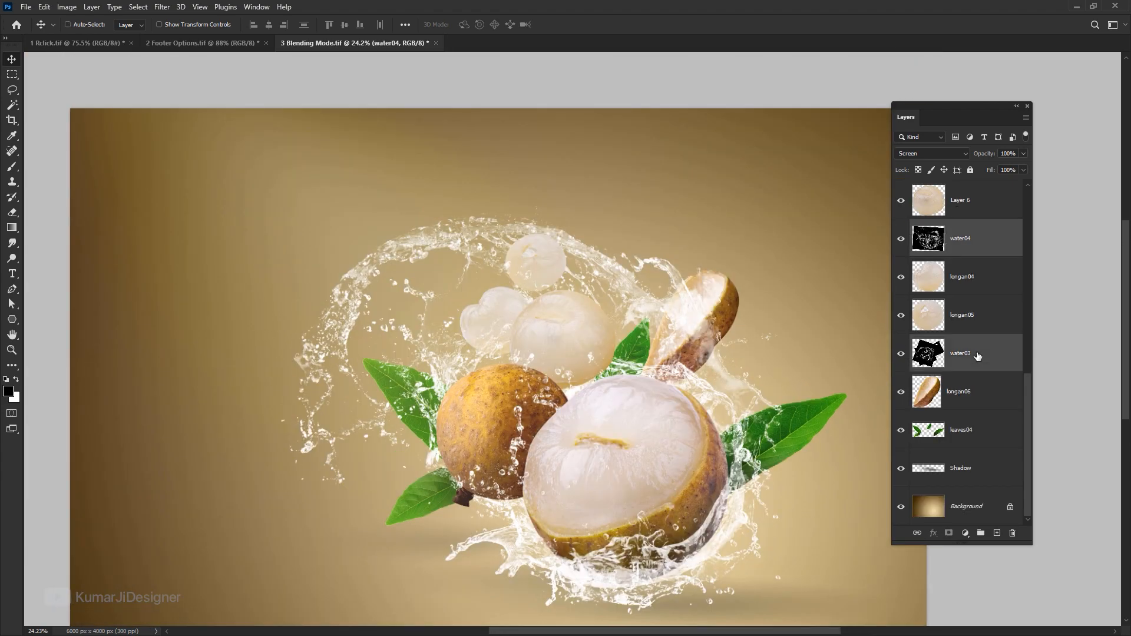
scroll(966, 354, "up", 3)
left_click(966, 211, "ctrl")
left_click(931, 154)
left_click(924, 168)
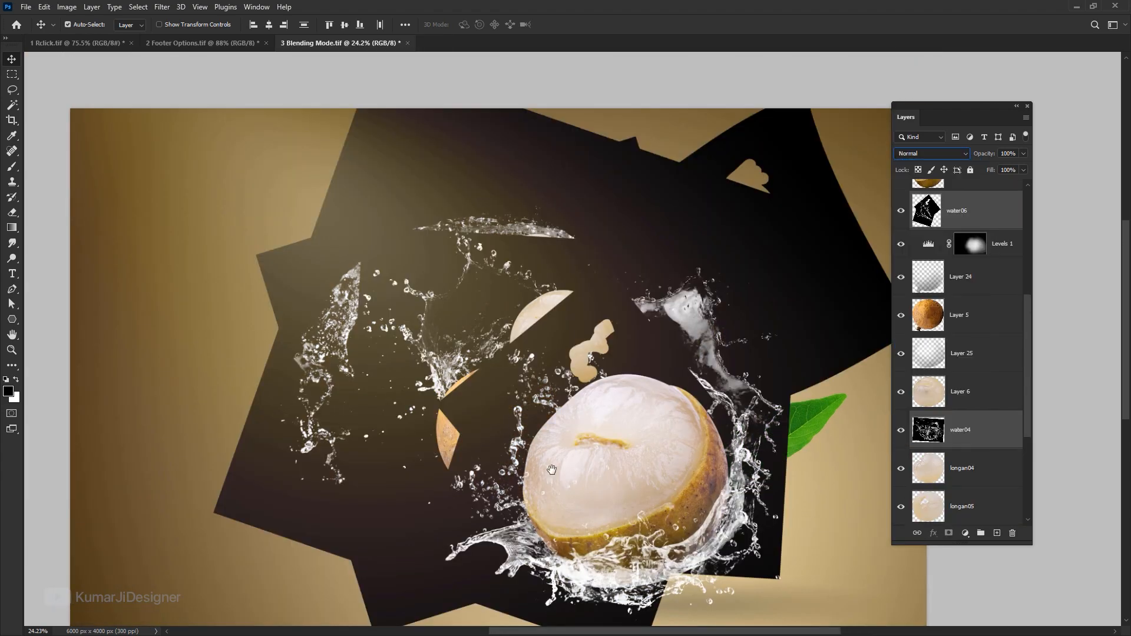
left_click_drag(551, 469, 459, 425)
left_click(931, 153)
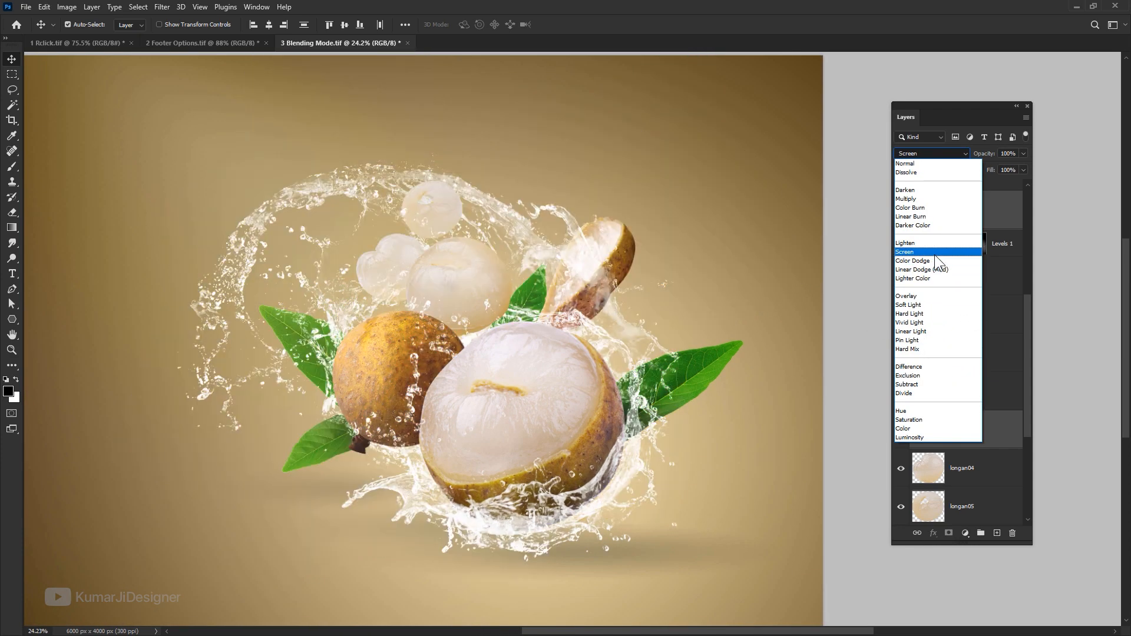
left_click(934, 253)
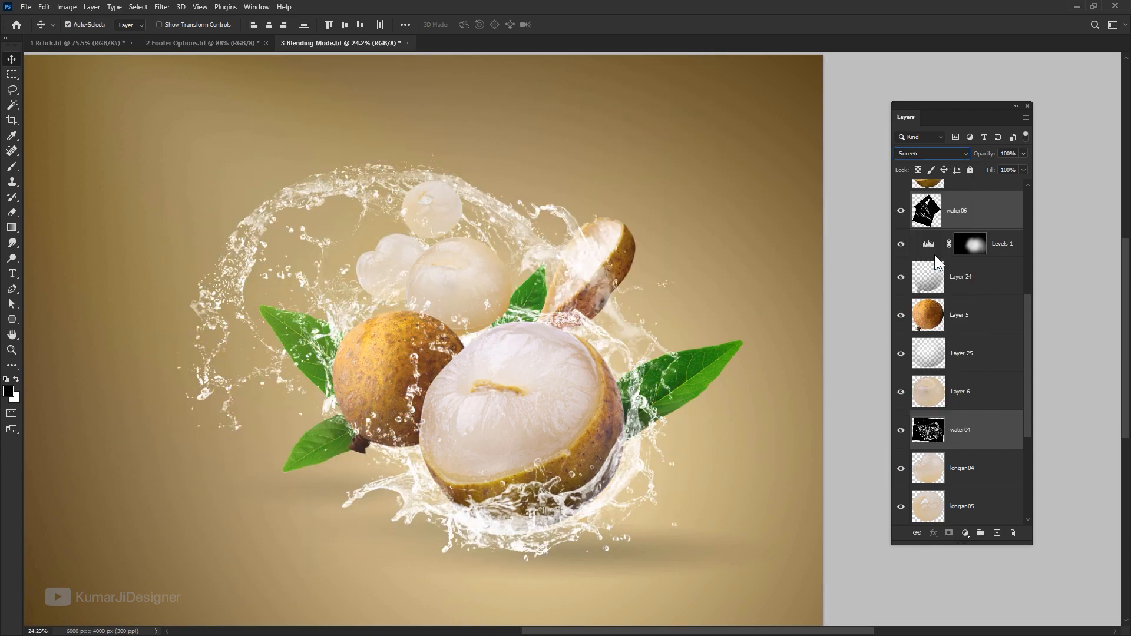
- Try Soft Light on the water06 layer and set its blend mode to Saturation
left_click(971, 394)
left_click(982, 211)
left_click(926, 153)
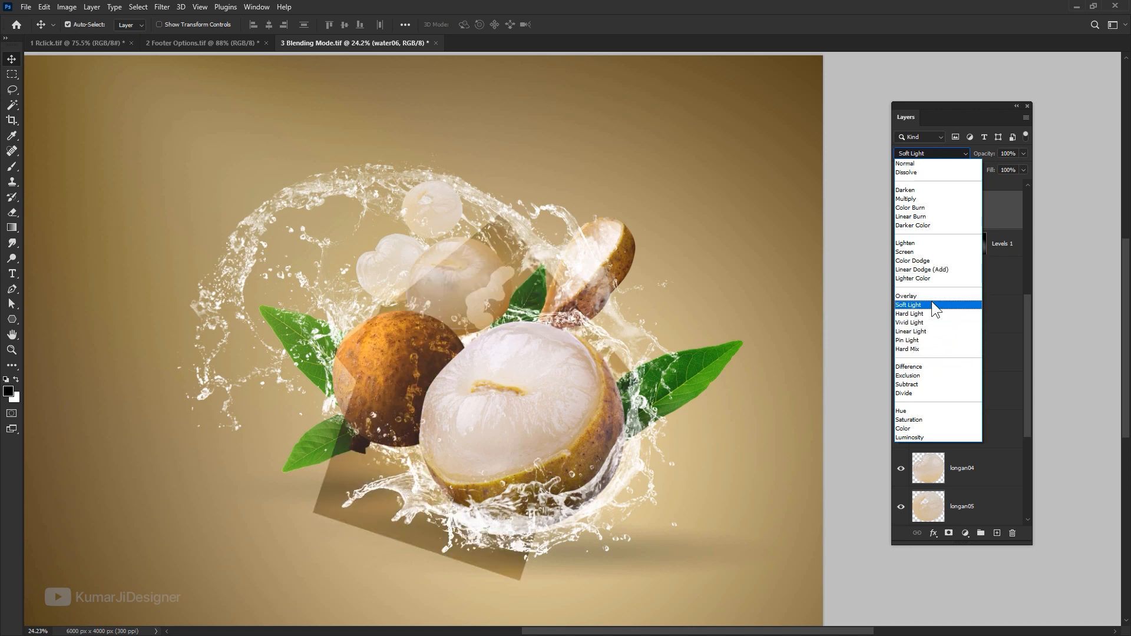
- Add a bright red Solid Color fill layer and move it above Light Blossom at the top of the layer stack
left_click(966, 533)
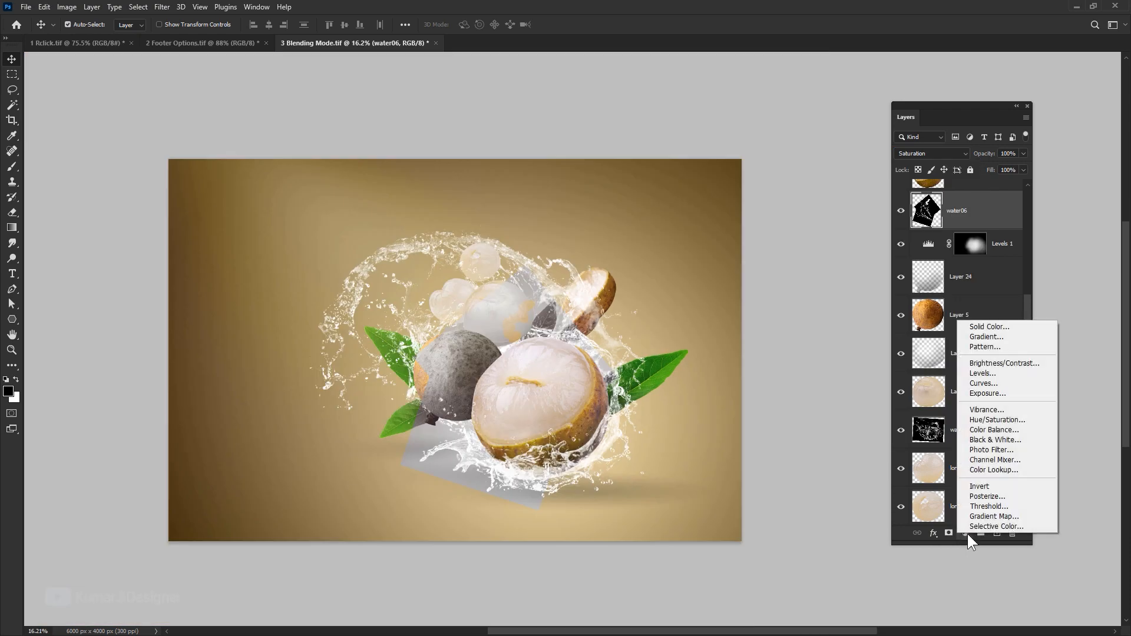
left_click(1000, 324)
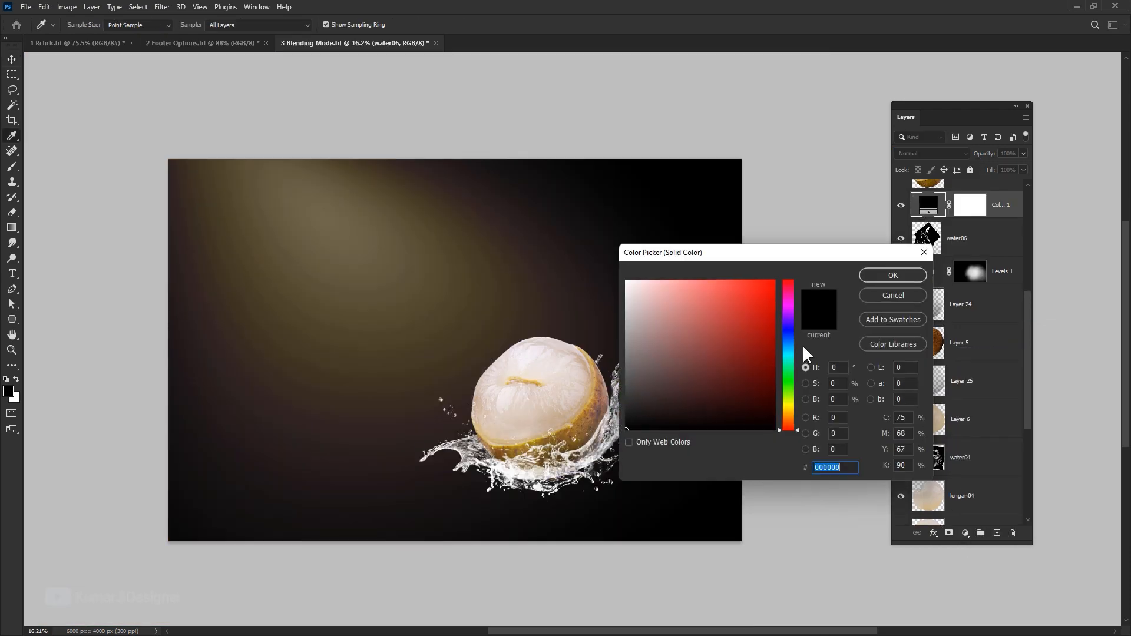
left_click_drag(759, 316, 774, 300)
left_click(911, 277)
left_click_drag(997, 466, 941, 176)
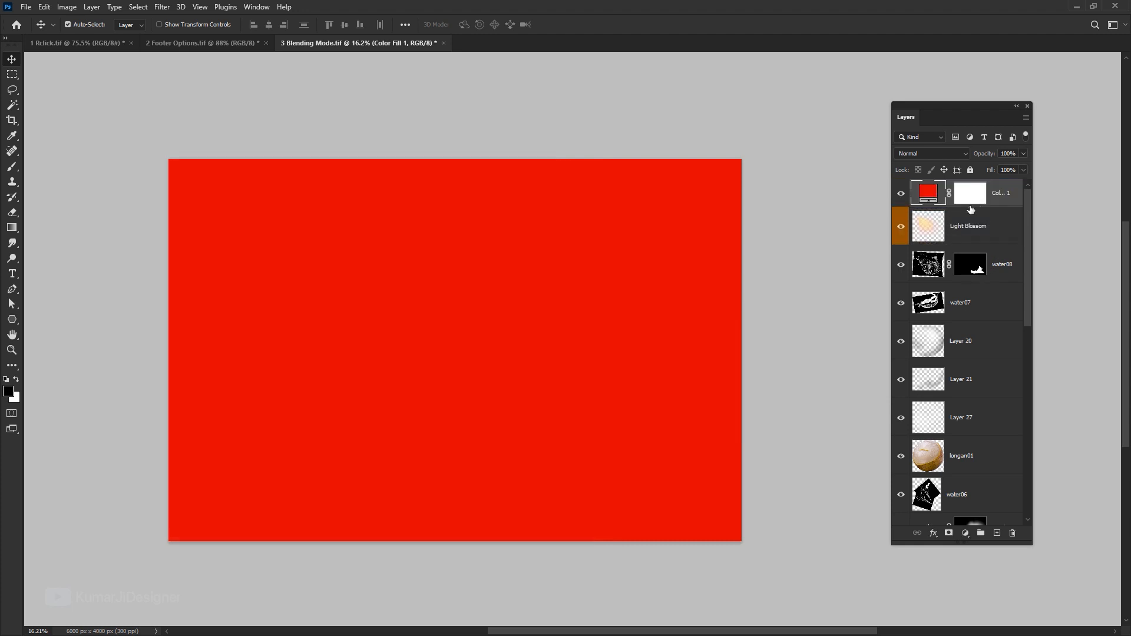
- Set the red fill layer's blend mode to Color, trying Luminosity as an alternative before returning to Color
left_click(935, 154)
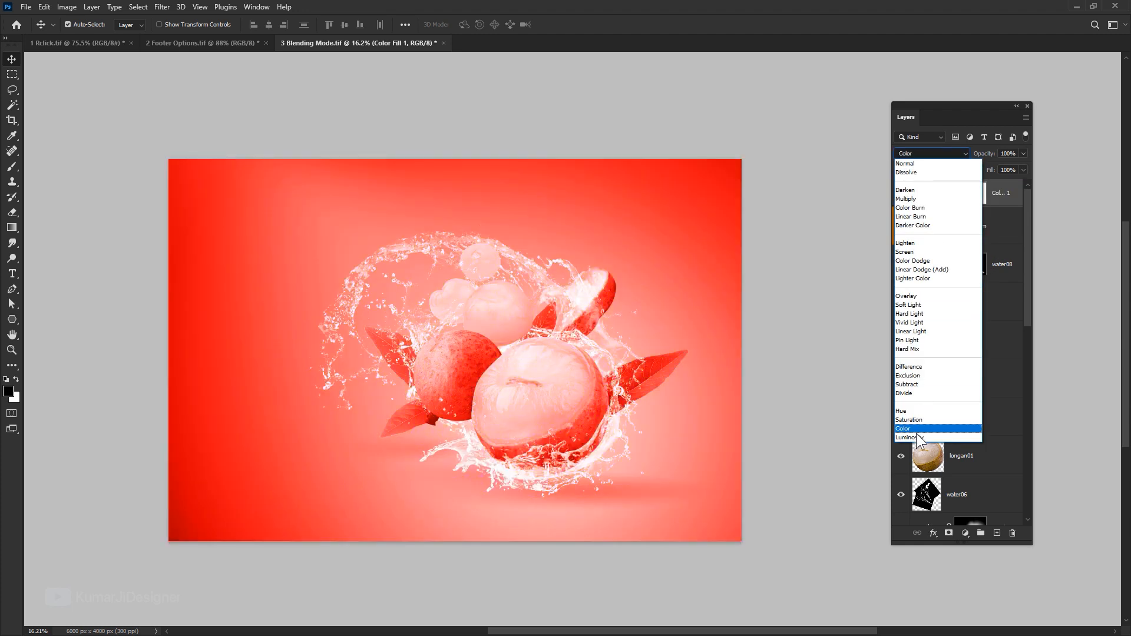
left_click(916, 432)
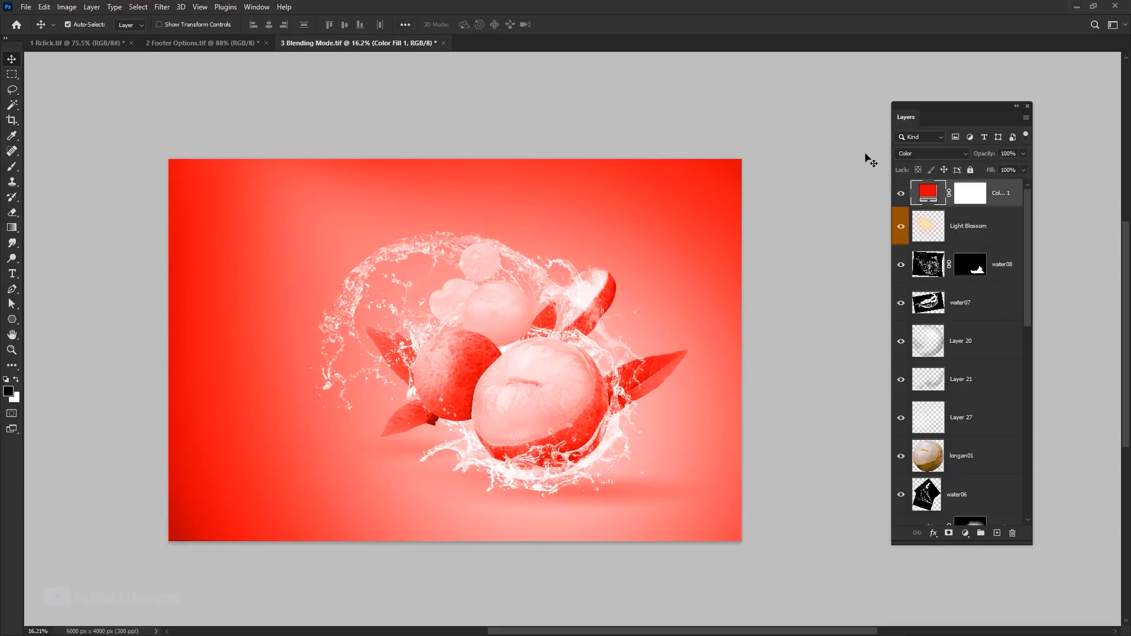
left_click(922, 155)
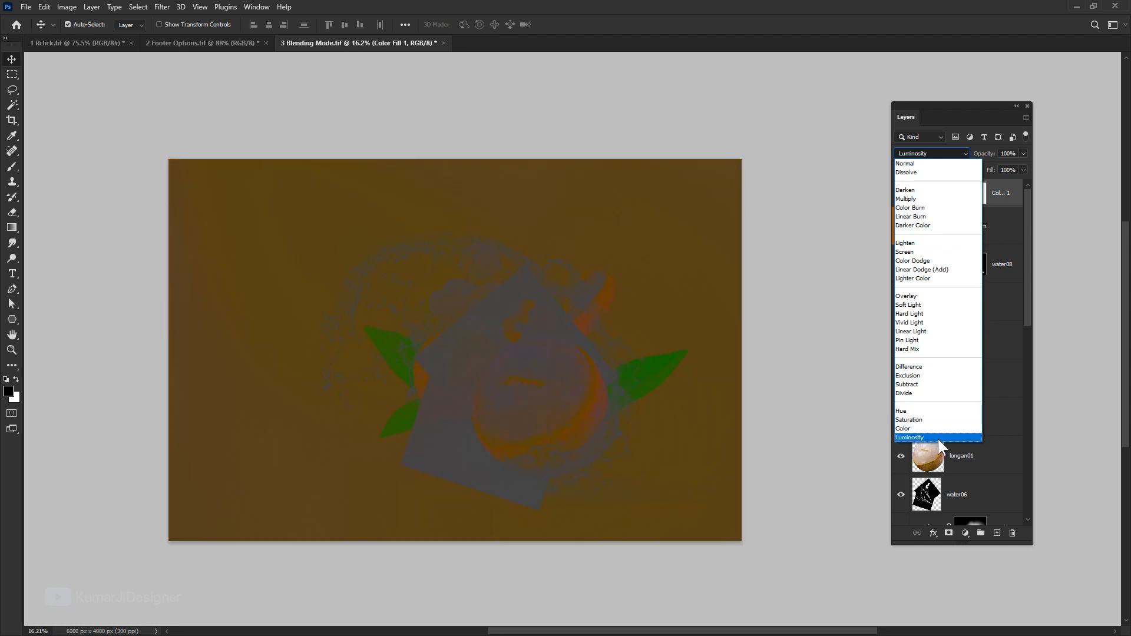
left_click(903, 428)
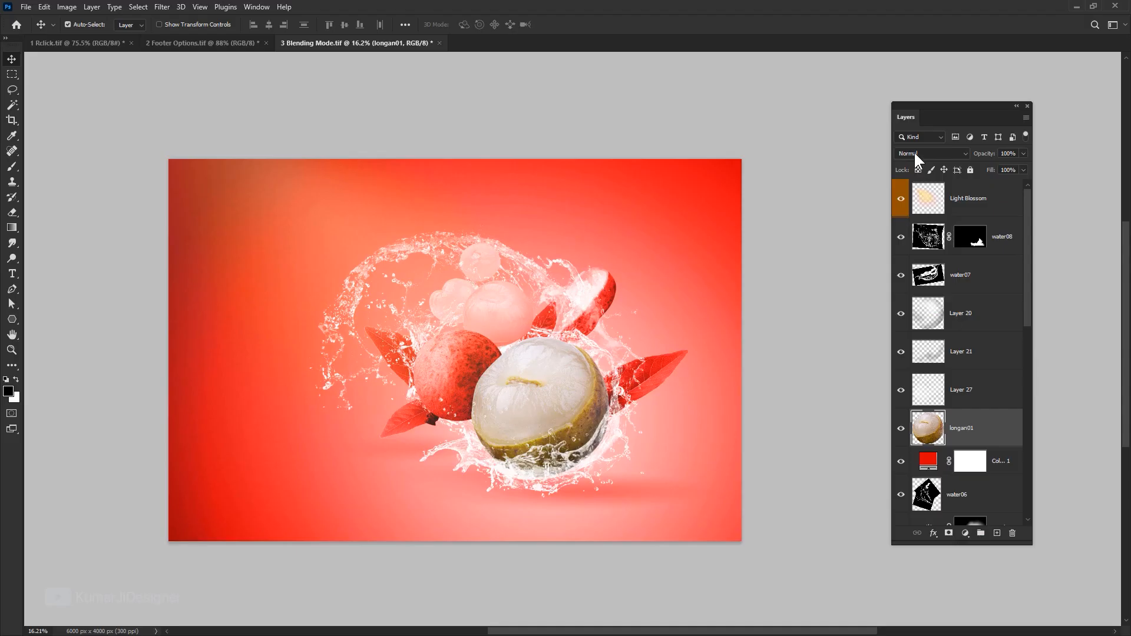
- Try the Color blend mode on the longan01 layer above the red fill, and toggle and restack the fill layer
left_click(918, 153)
left_click(921, 433)
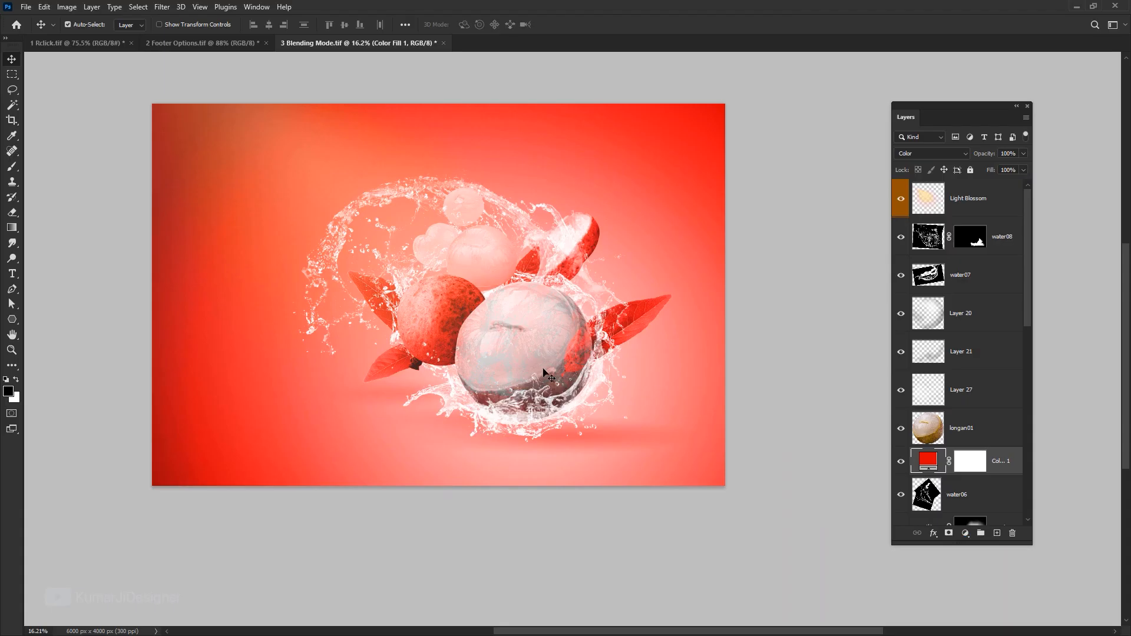
left_click(899, 459)
left_click_drag(947, 458, 955, 255)
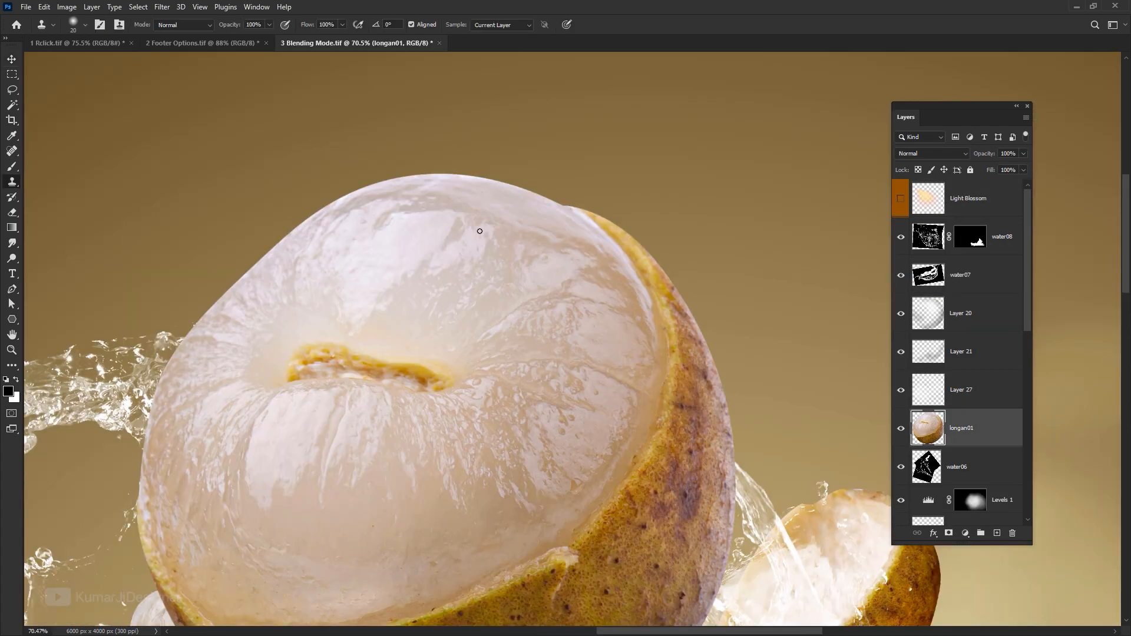
- Try cloning fruit texture past the upper edge of the longan01 layer with a larger Clone Stamp brush, and undo the strokes
key("bracketright")
key("bracketright")
left_click(482, 249, "alt")
mouse_move(496, 215)
left_mouse_down()
mouse_move(542, 162)
mouse_move(549, 194)
mouse_move(609, 211)
left_mouse_up()
key("ctrl+z")
key("ctrl+z")
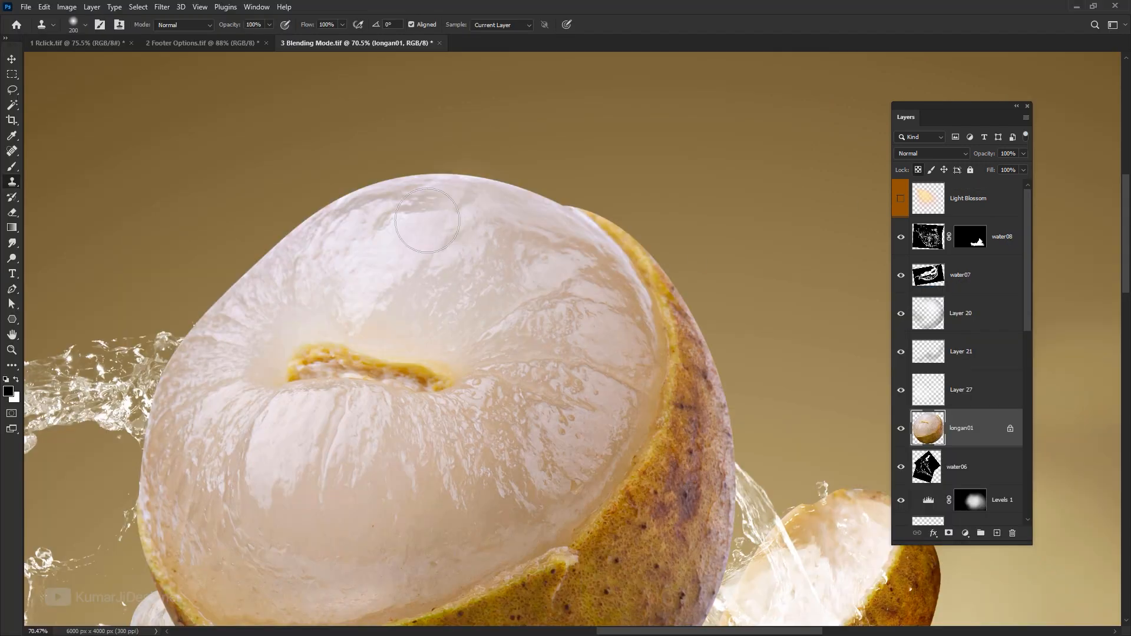
- With transparent pixels locked, try Clone Stamp and Eraser strokes across the top of the longan01 fruit, and undo them
mouse_move(486, 234)
left_mouse_down()
mouse_move(418, 230)
mouse_move(516, 201)
mouse_move(541, 210)
mouse_move(572, 183)
mouse_move(602, 215)
mouse_move(582, 237)
mouse_move(365, 227)
mouse_move(416, 206)
mouse_move(258, 224)
left_mouse_up()
left_click(431, 278, "alt")
key("e")
mouse_move(320, 200)
left_mouse_down()
mouse_move(488, 182)
mouse_move(513, 198)
mouse_move(407, 233)
left_mouse_up()
key("v")
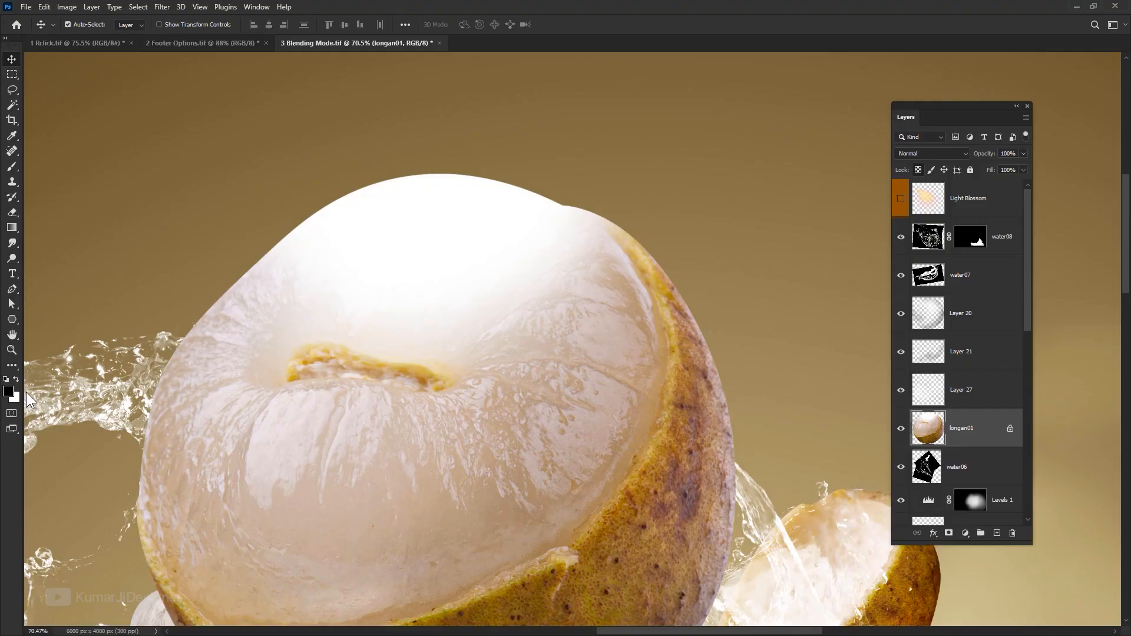
key("ctrl+z")
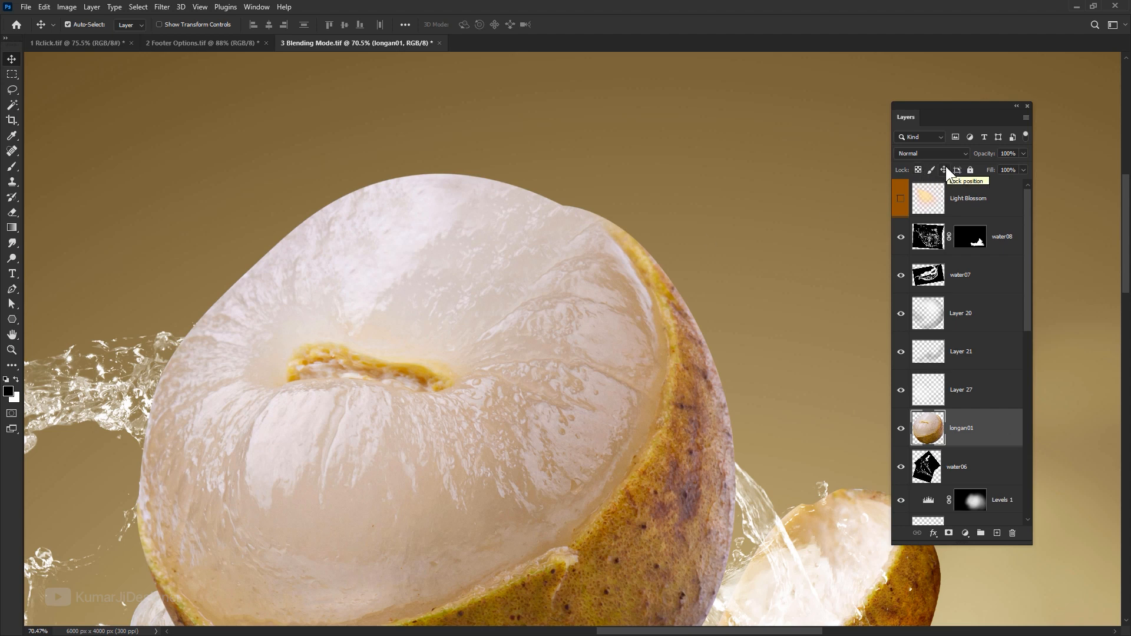
- Lock the longan01 layer's position, try selecting and moving the fruit on the canvas, and release the position lock
left_click(944, 168)
left_click(872, 288)
right_click(453, 281)
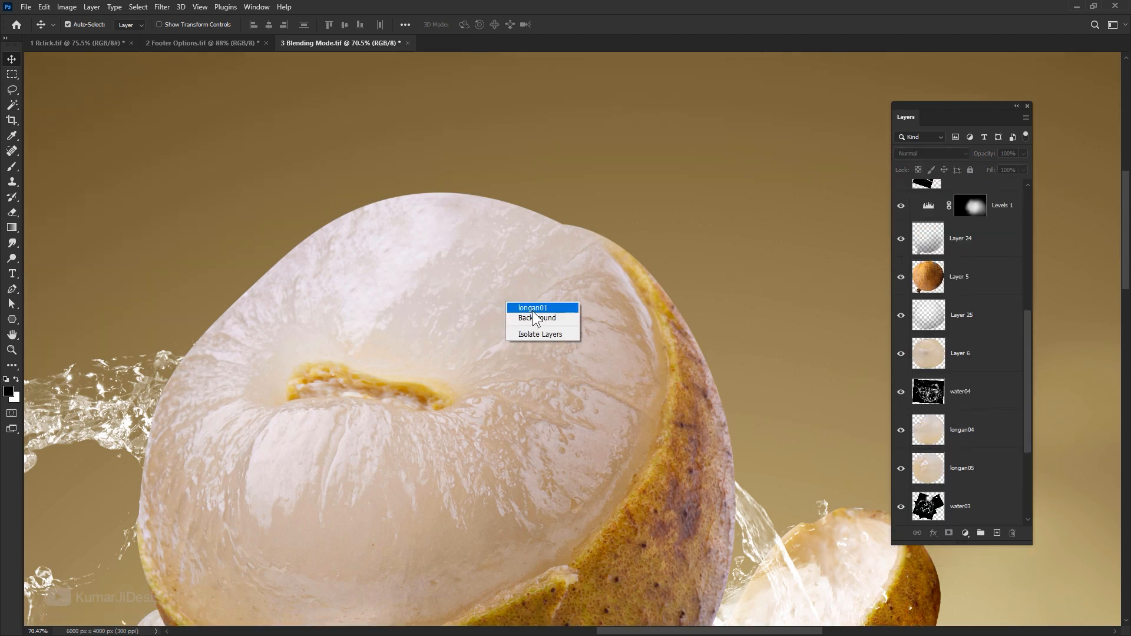
left_click(531, 309)
left_click(458, 268)
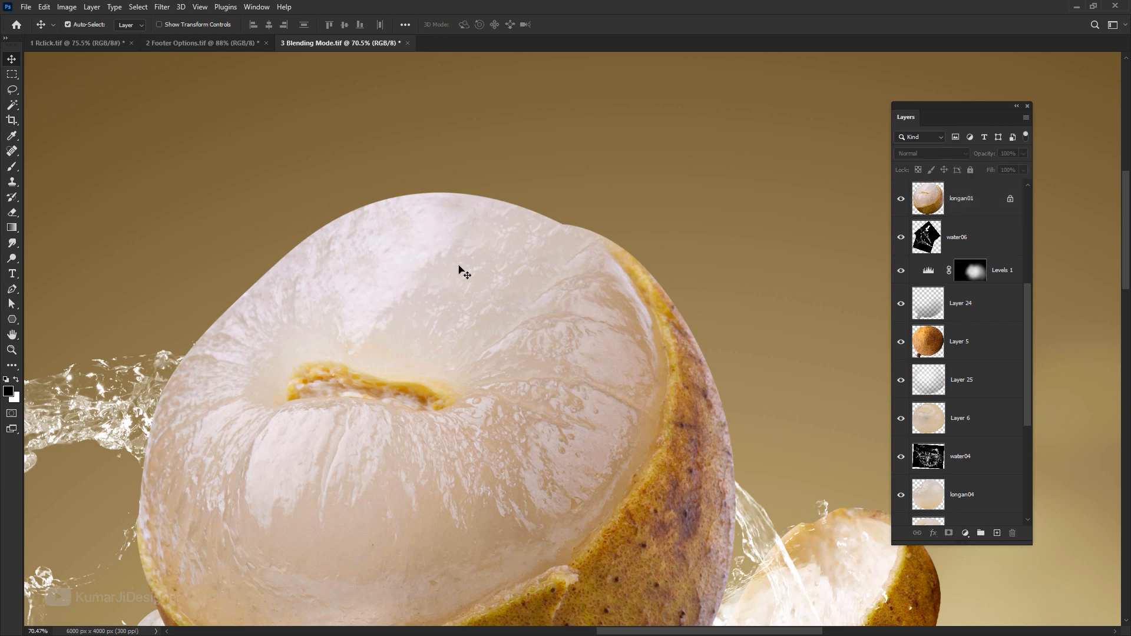
left_click(459, 268)
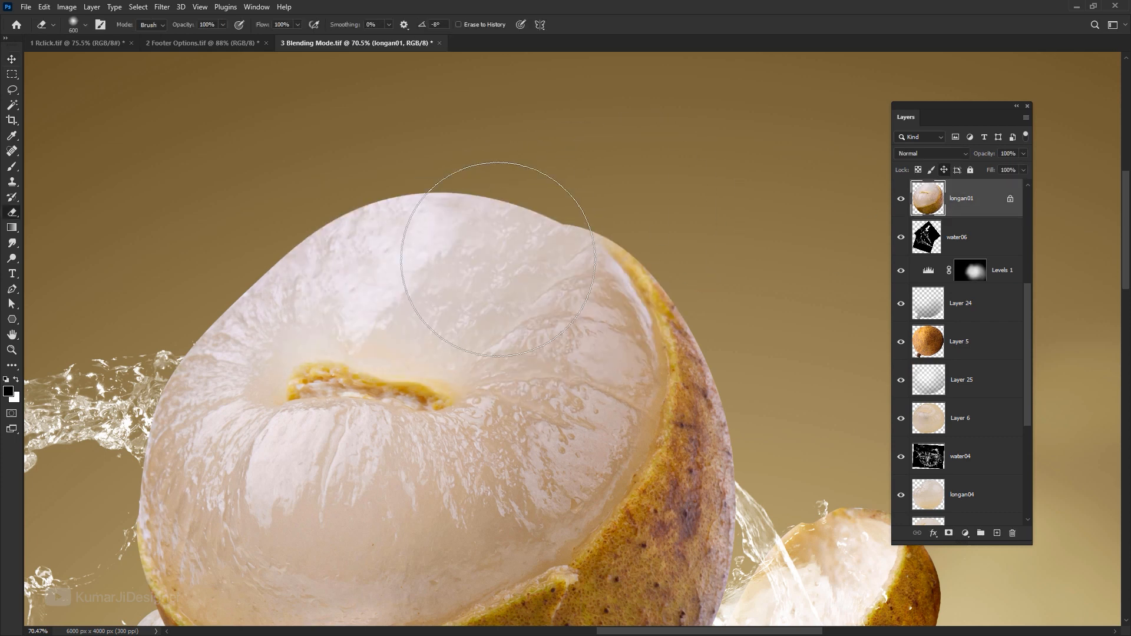
left_click(943, 169)
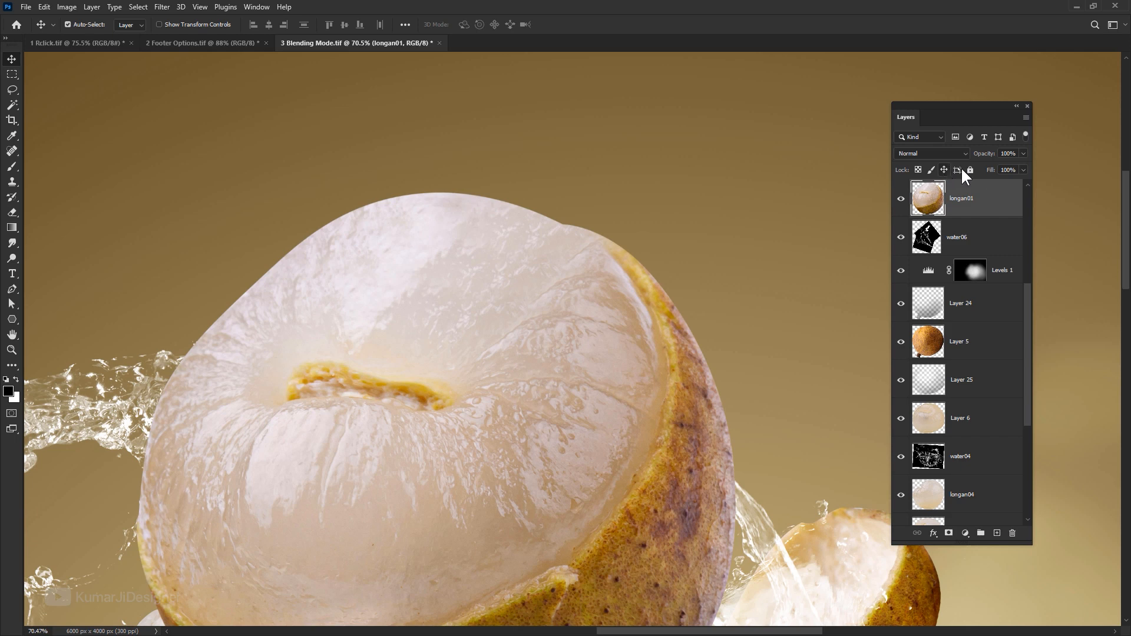
- Lock everything on the longan01 layer, try selecting the fruit on the canvas, and release the full lock
left_click(971, 169)
right_click(462, 340)
left_click(477, 345)
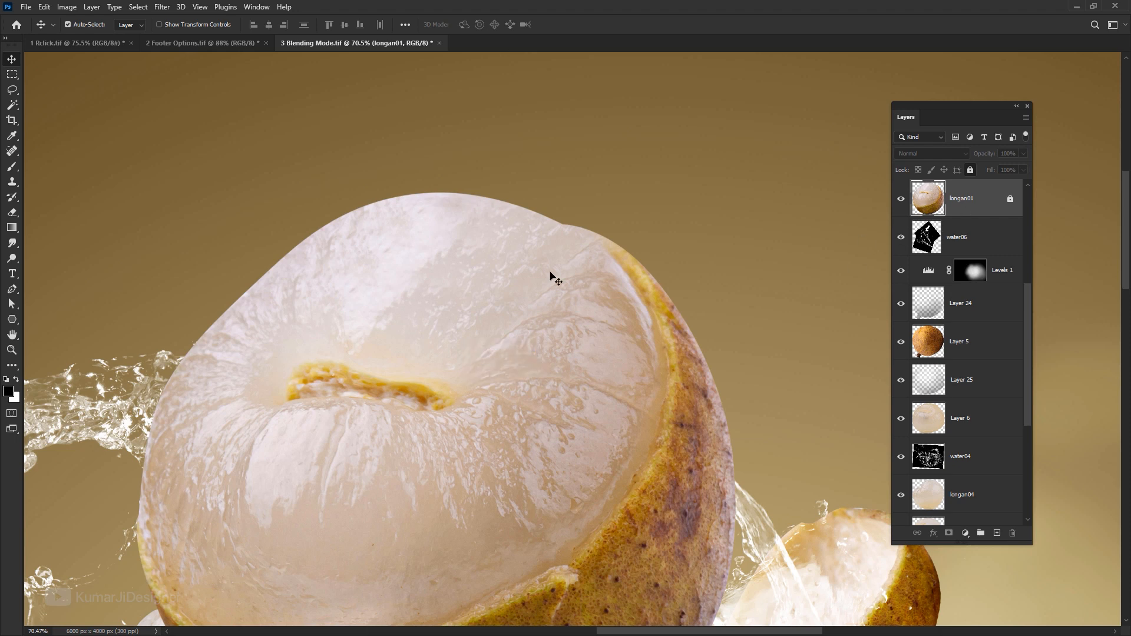
right_click(403, 273)
left_click(435, 278)
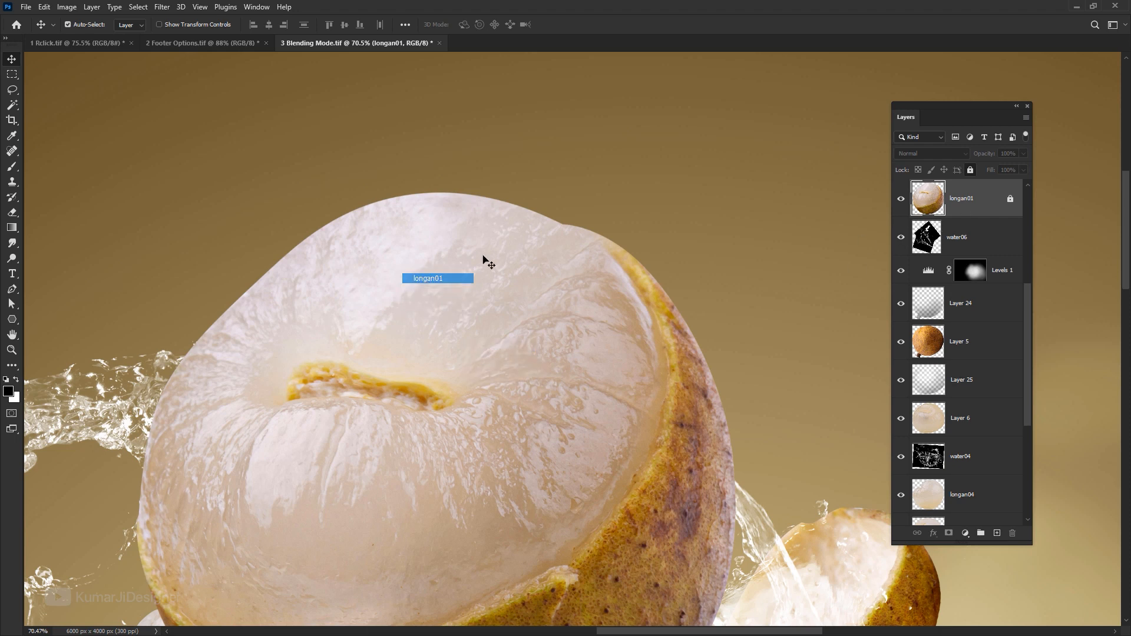
left_click(537, 283)
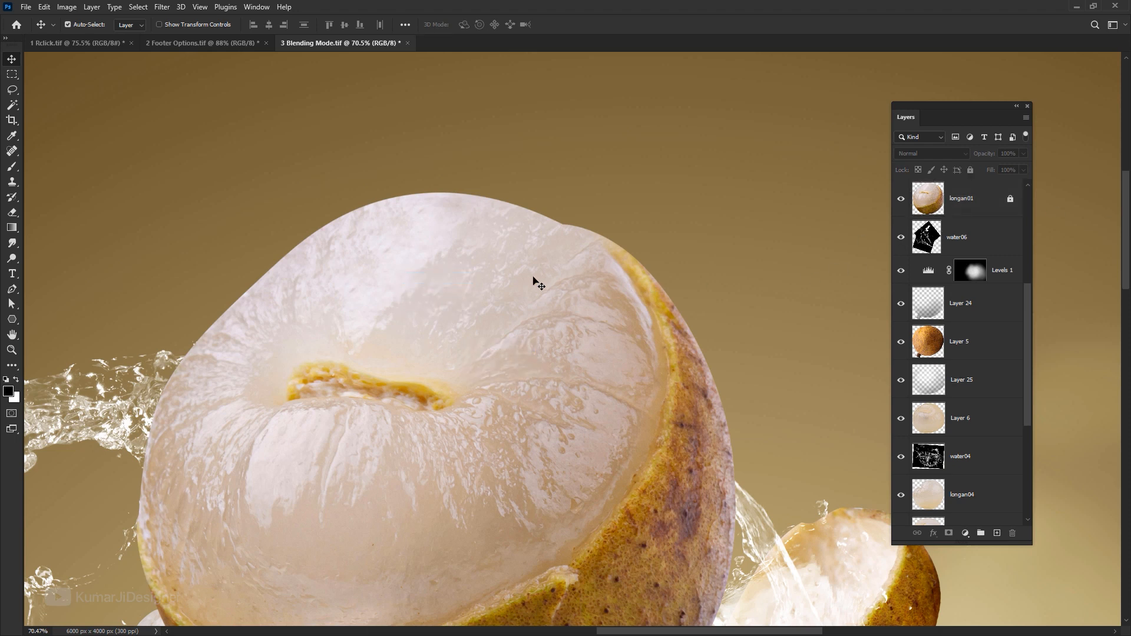
left_click(968, 189)
left_click(970, 169)
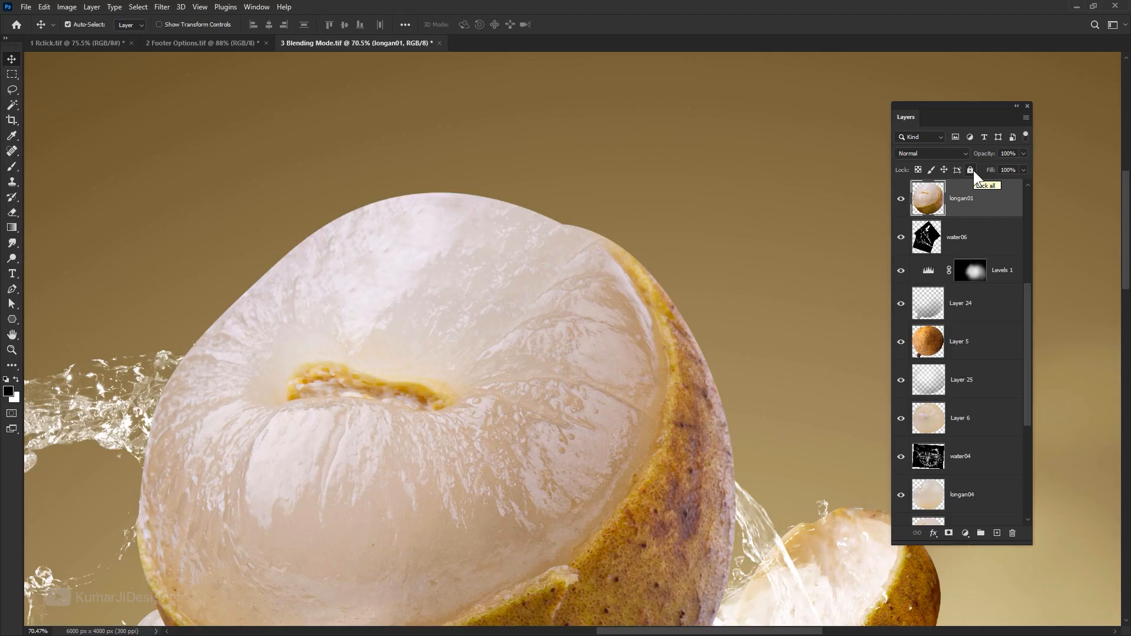
- Switch to the 2 Footer Options document and set the "We Are Digital Marketing Expert" text layer's fill to 0%
left_click_drag(507, 505, 483, 407)
left_click_drag(768, 339, 132, 9)
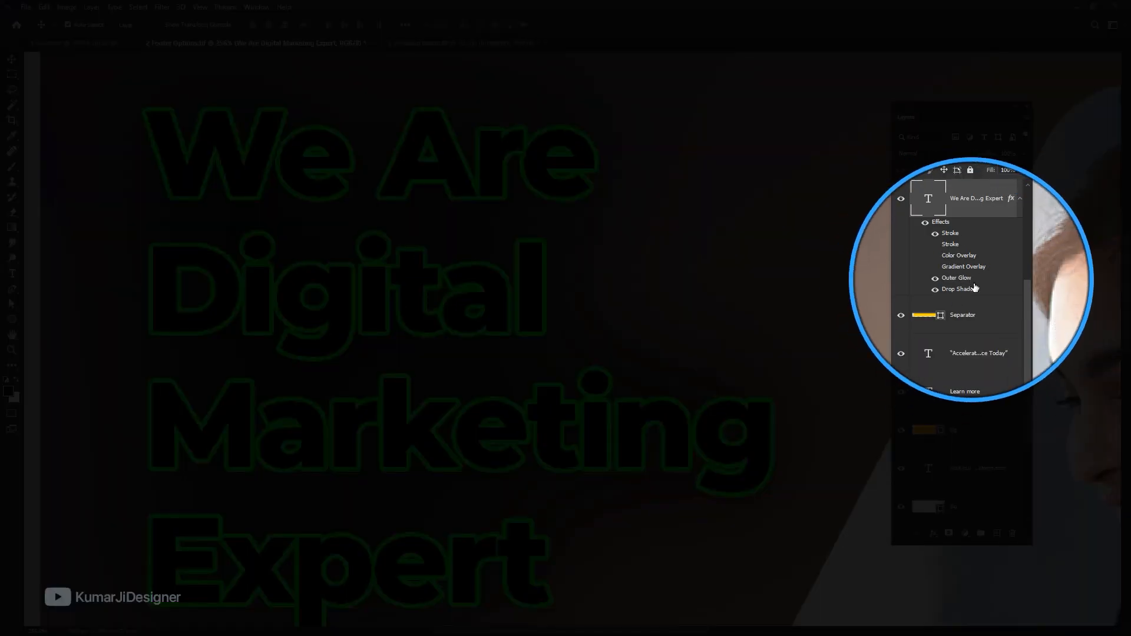
scroll(531, 307, "down", 2)
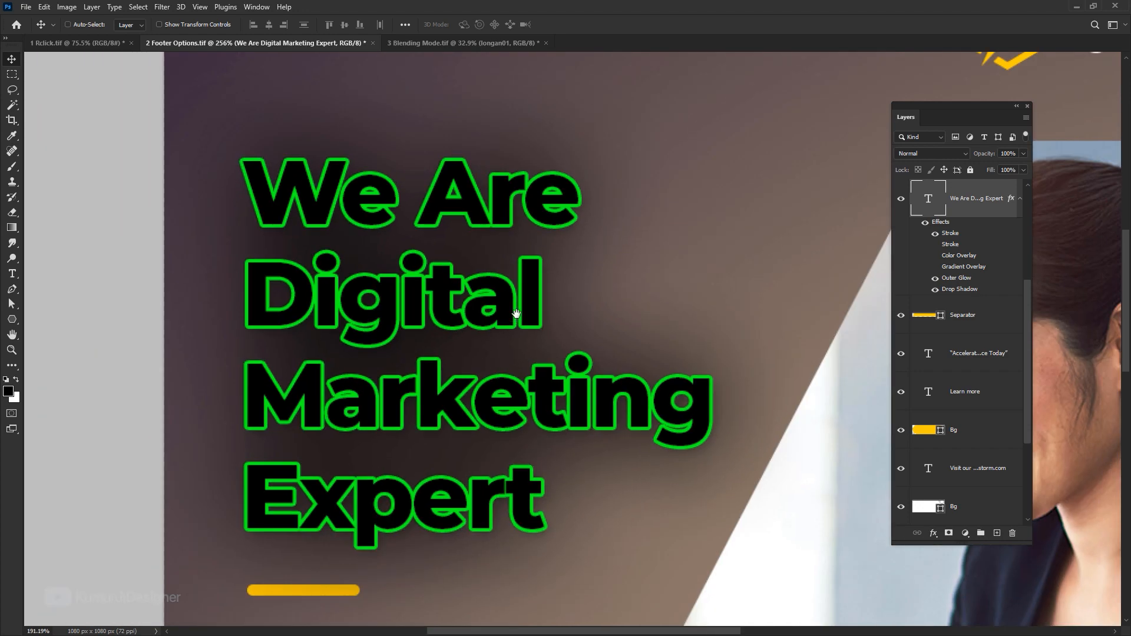
type("0")
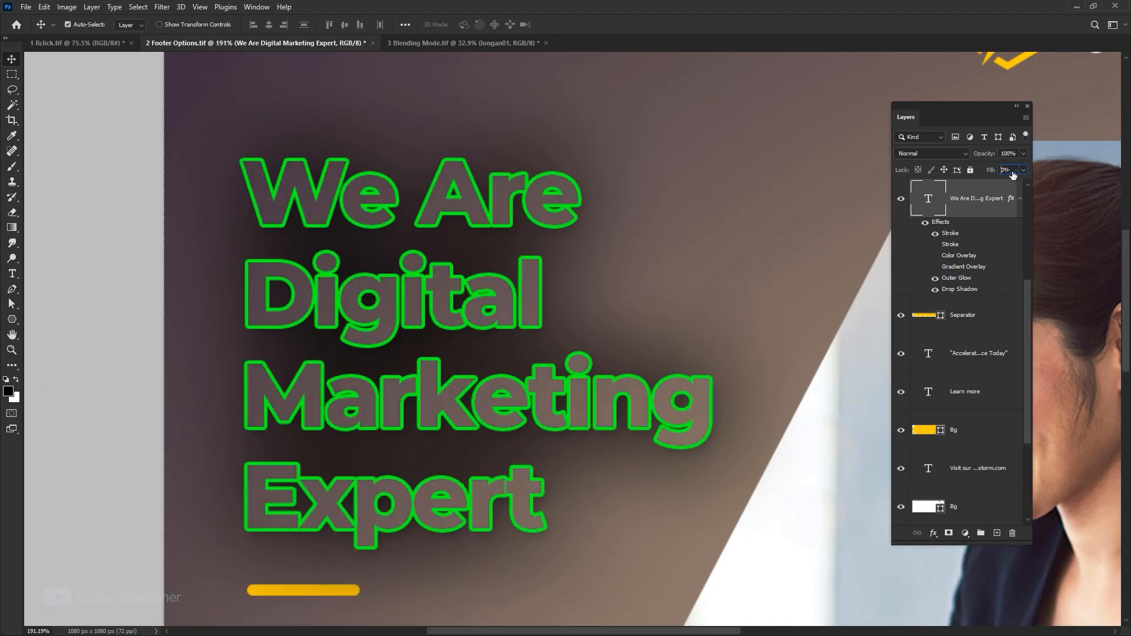
- Move the "We Are Digital Marketing Expert" headline over the woman's photo and inspect the outlined letters up close
scroll(525, 328, "down", 2)
left_click_drag(525, 328, 830, 343)
left_click_drag(714, 374, 534, 378)
left_click_drag(573, 328, 655, 389)
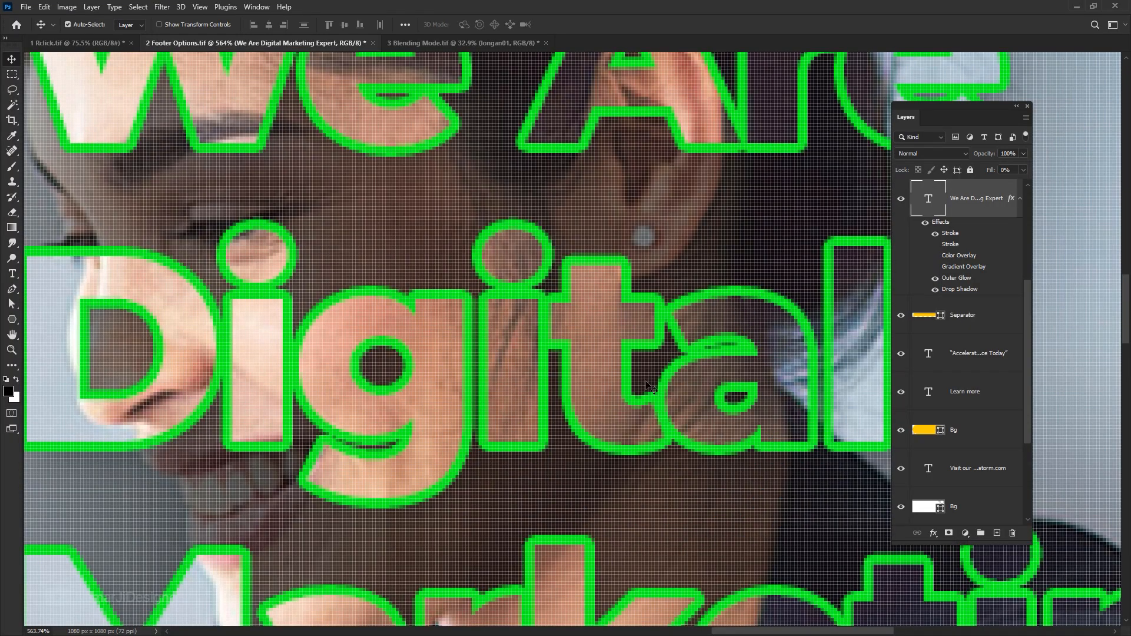
left_click_drag(646, 383, 577, 391)
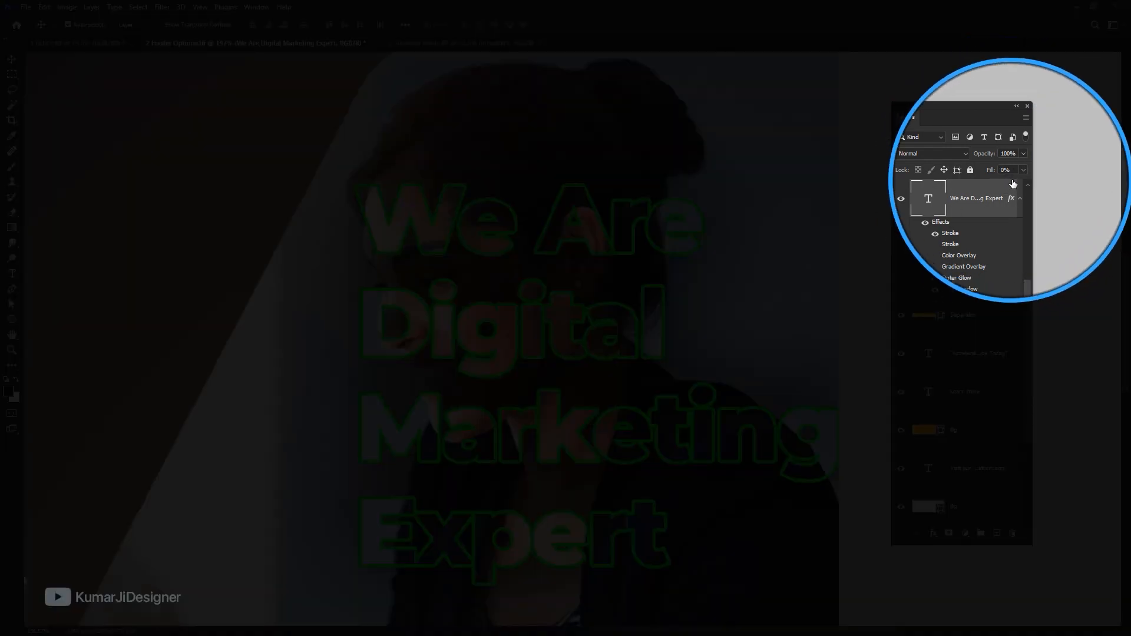
- Restore the headline text layer's fill to 100%
left_click(990, 169)
type("100")
key("Return")
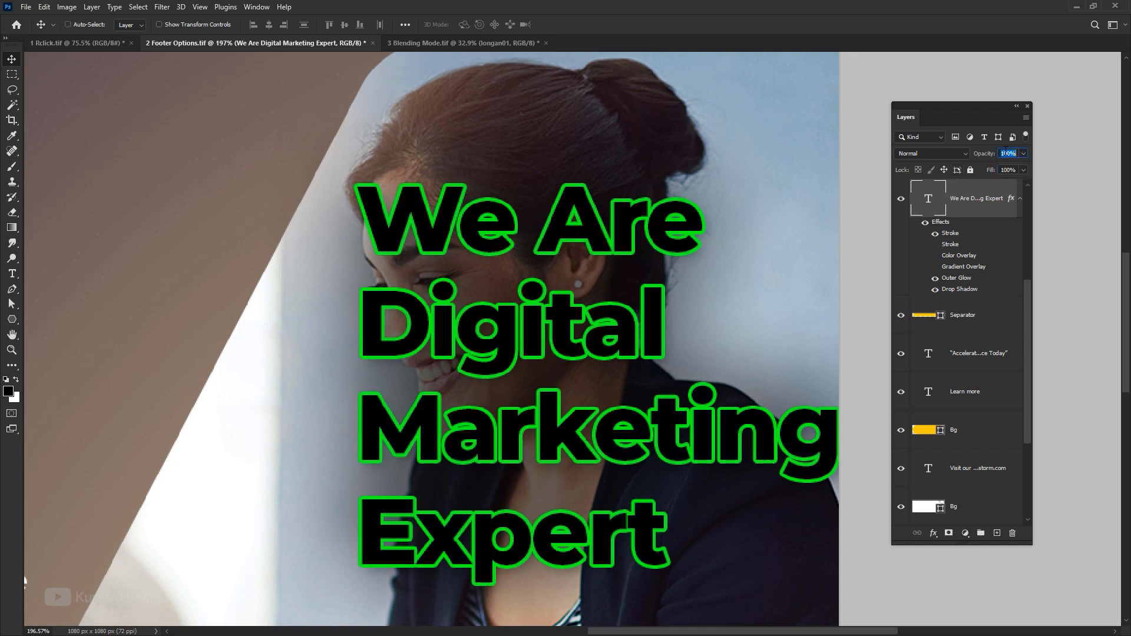
- Lower the headline text layer's opacity to 50% and restore it to 100%
type("50")
key("Return")
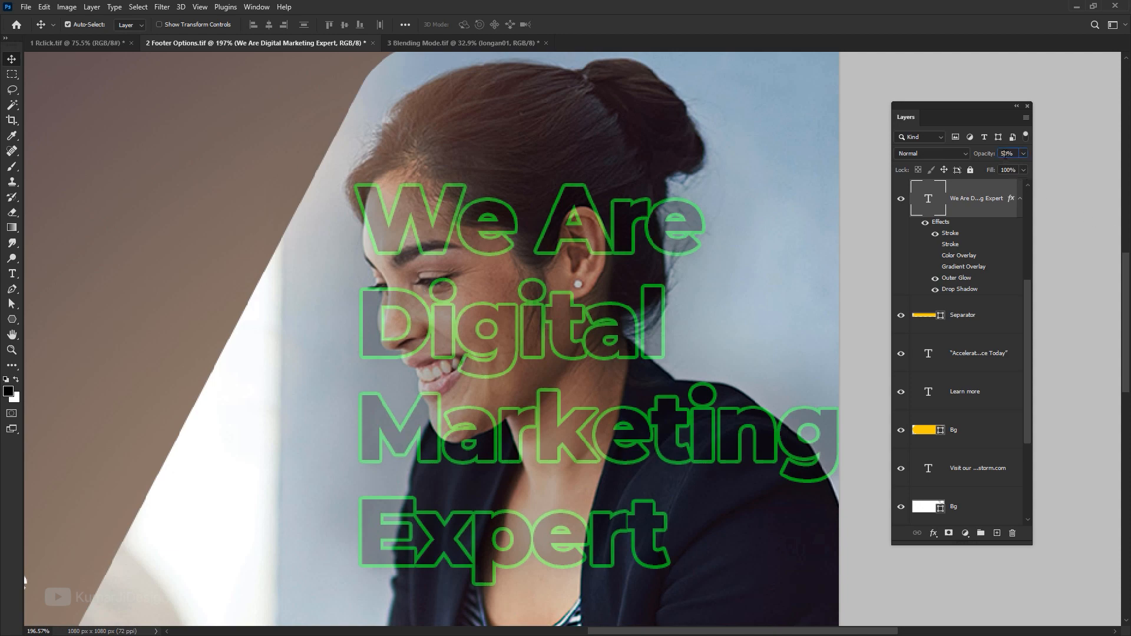
type("100")
key("Return")
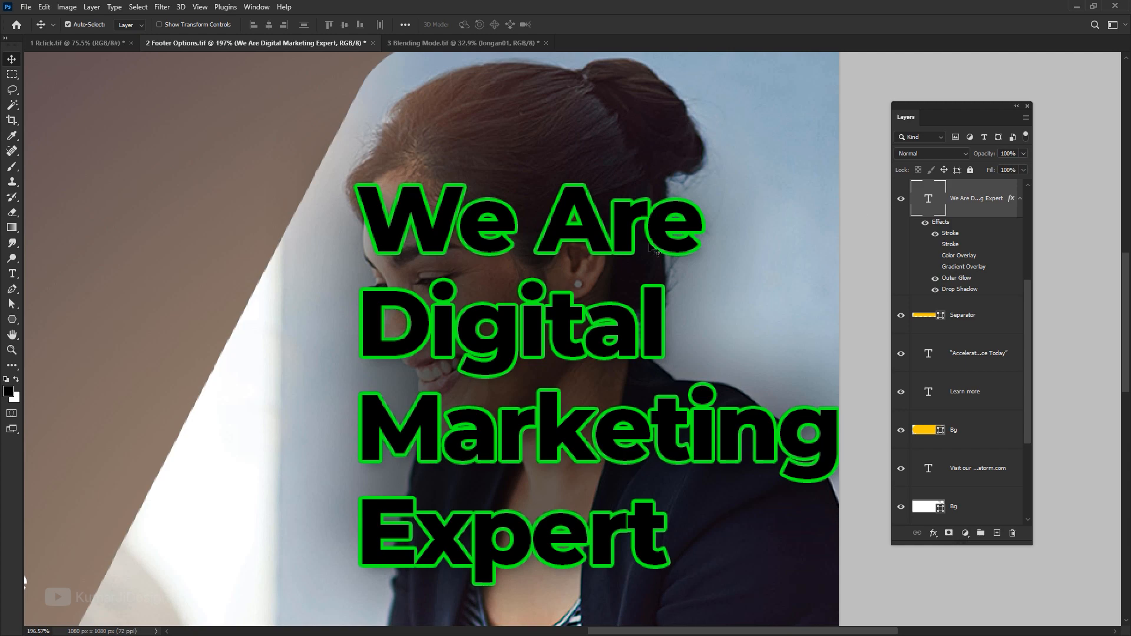
- Switch to the 4 Filter document, filter the layer list to pixel layers only, and clear the filter
scroll(653, 248, "down", 3)
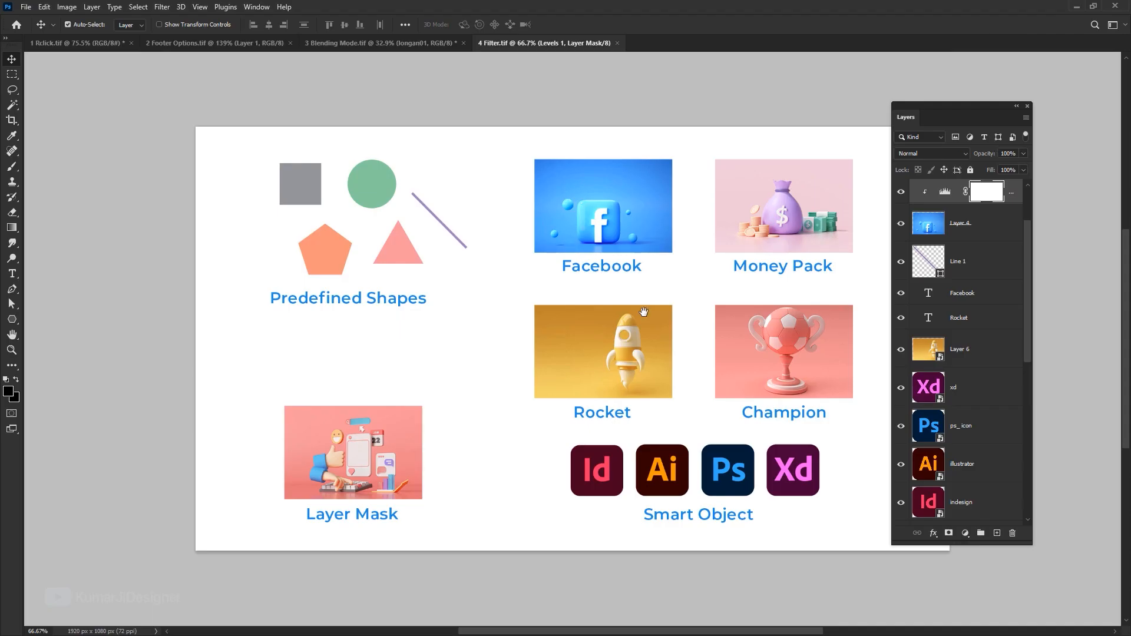
left_click_drag(596, 326, 522, 330)
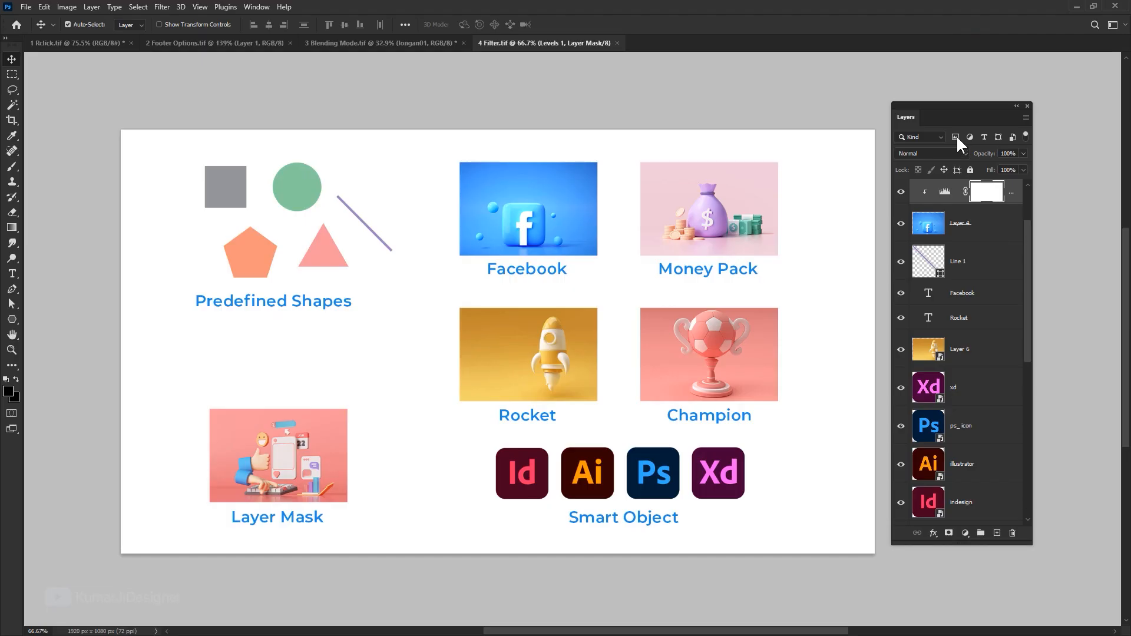
left_click(955, 137)
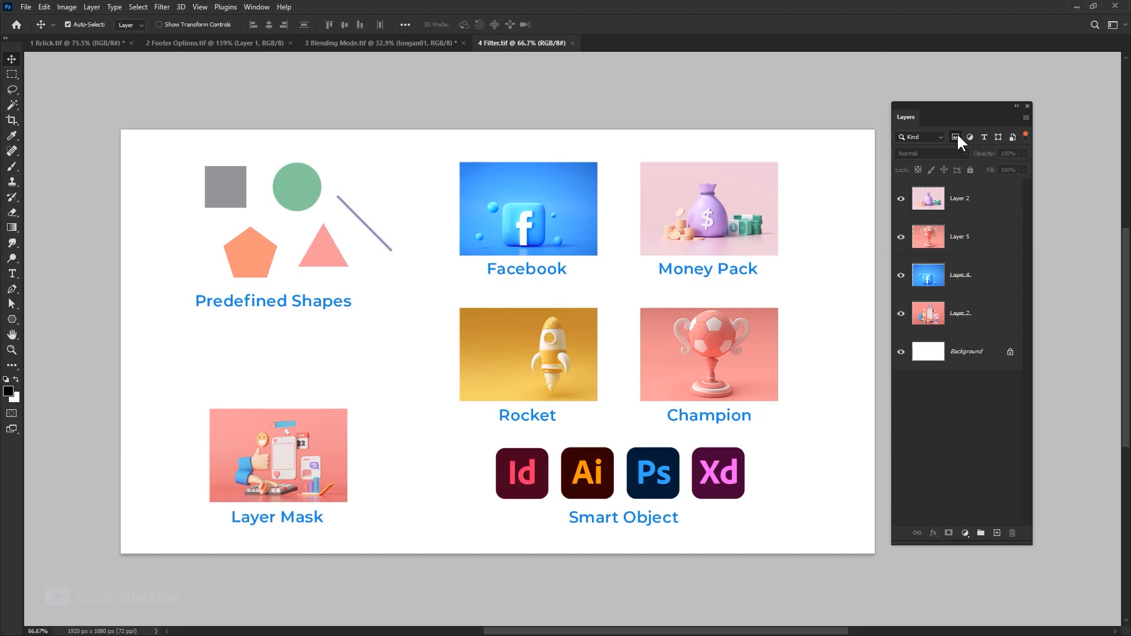
left_click(955, 136)
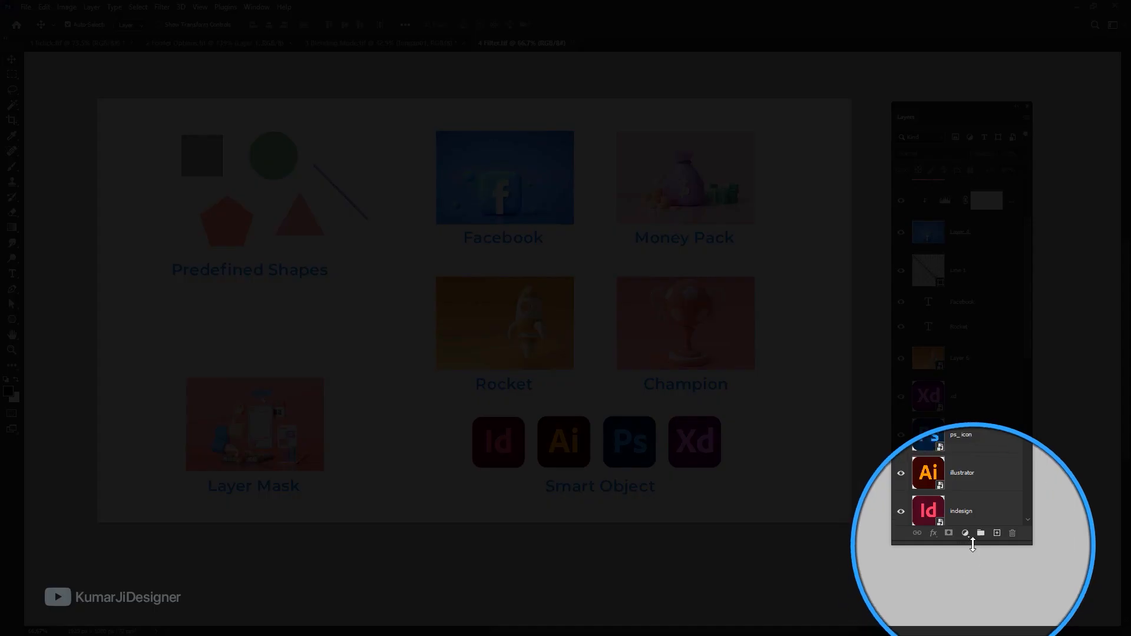
- View the available adjustment types, filter the layer list to adjustment layers only, and clear the filter
left_click(965, 532)
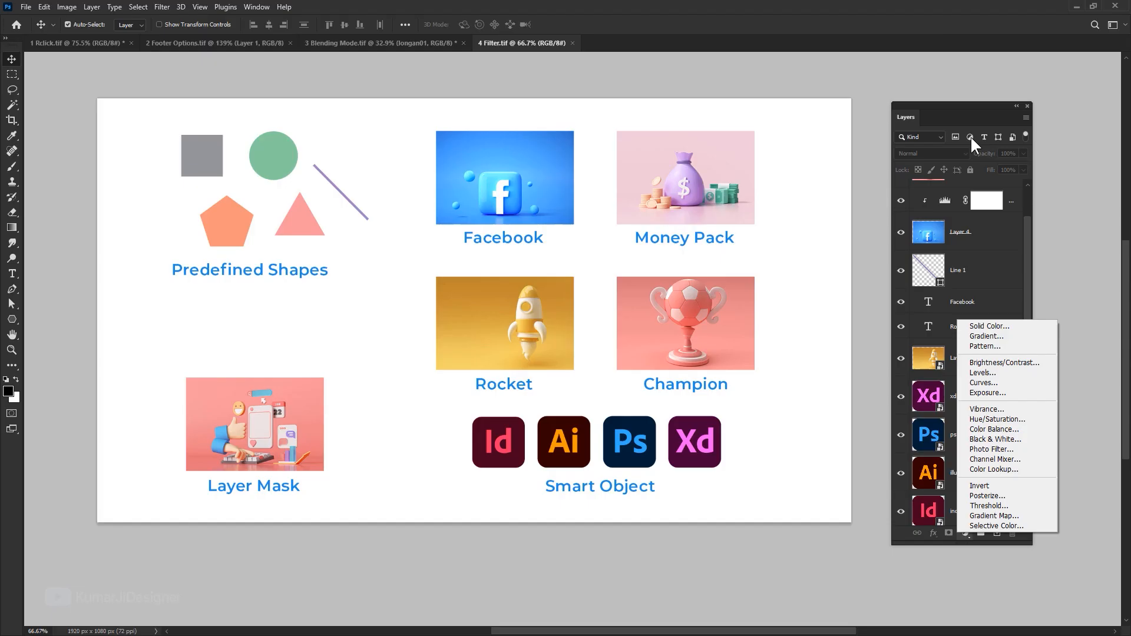
left_click(969, 136)
left_click(969, 136)
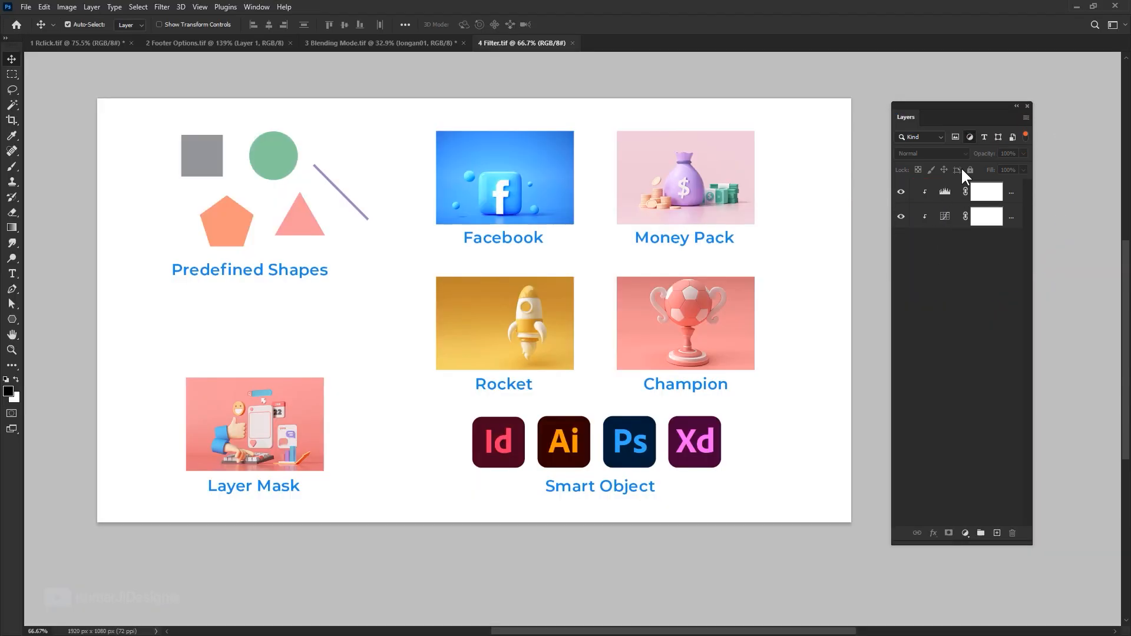
left_click(969, 136)
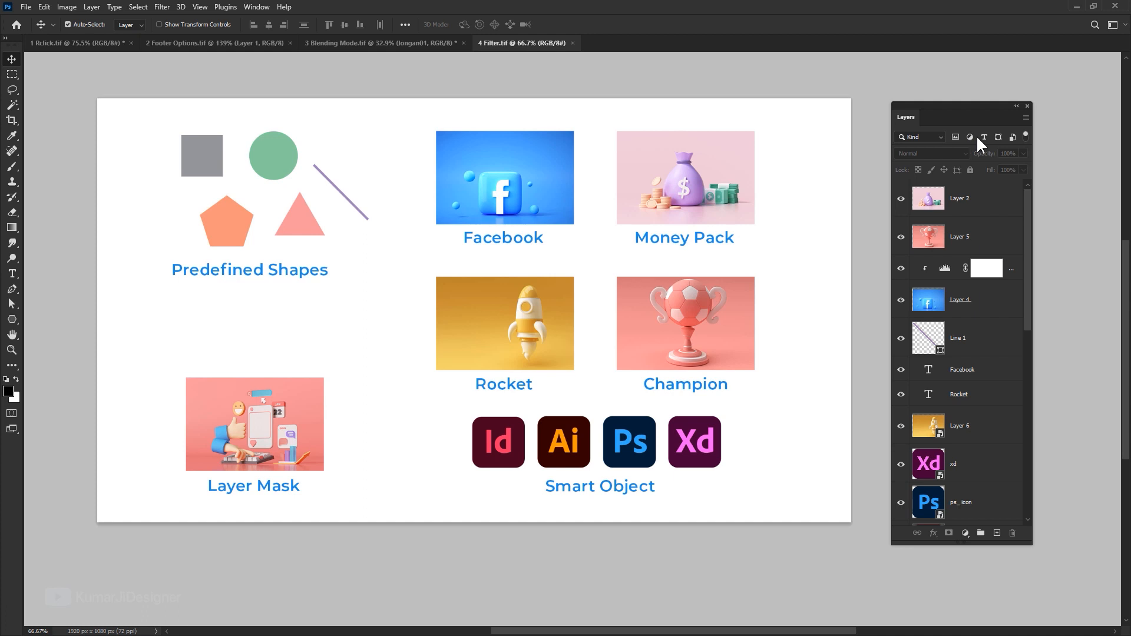
- Filter the layer list to type layers and move all the text captions together slightly right and up
left_click(983, 137)
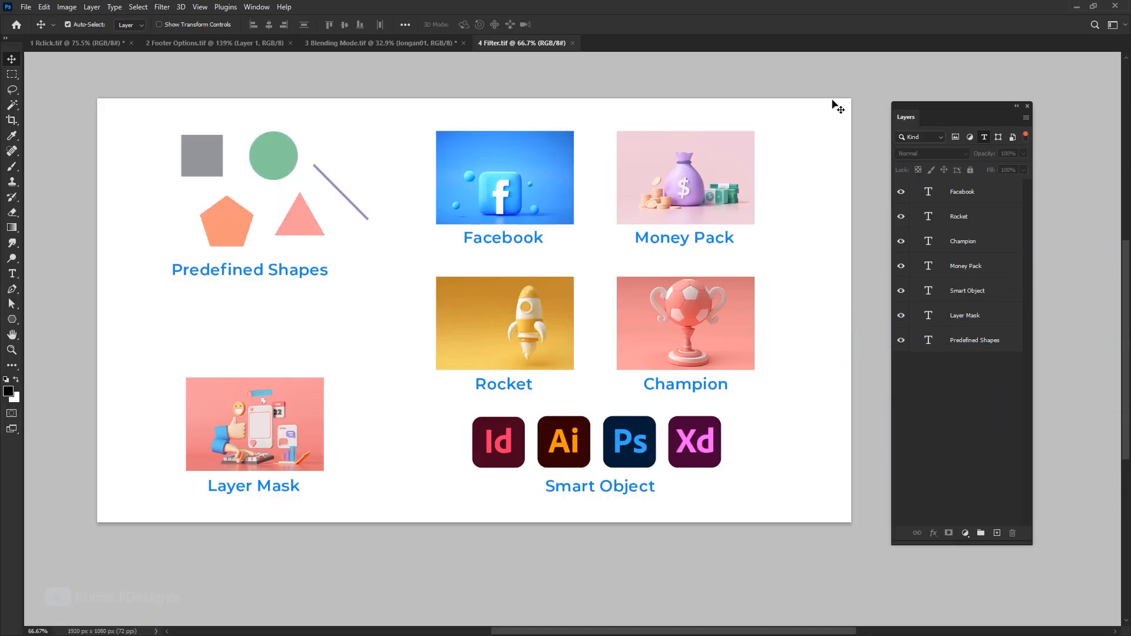
left_click_drag(833, 104, 303, 479)
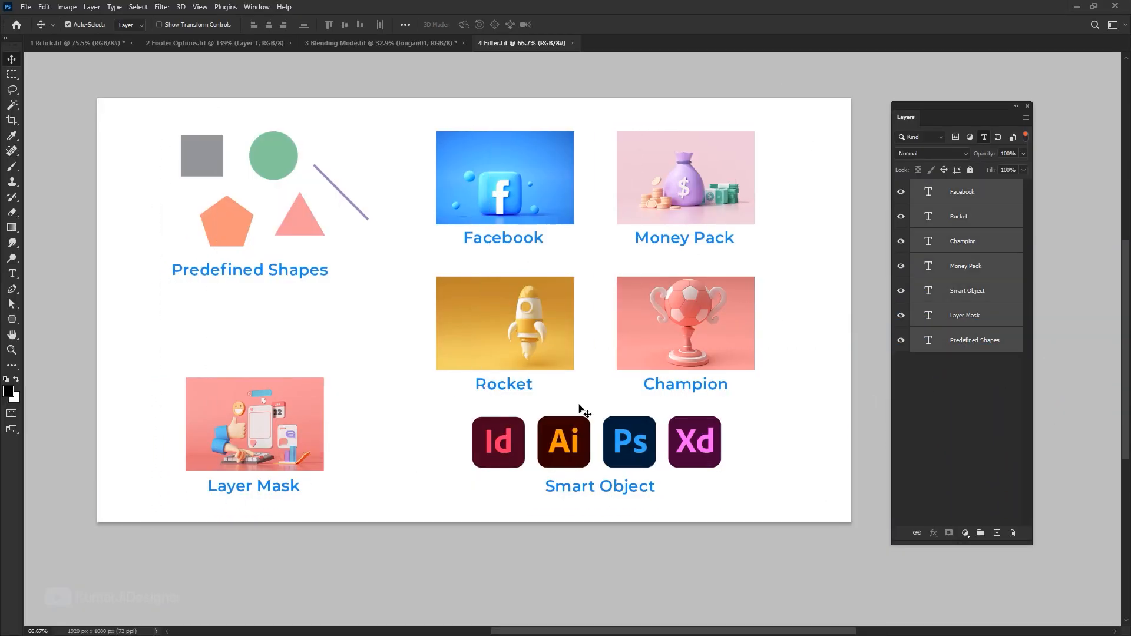
left_click_drag(532, 237, 577, 230)
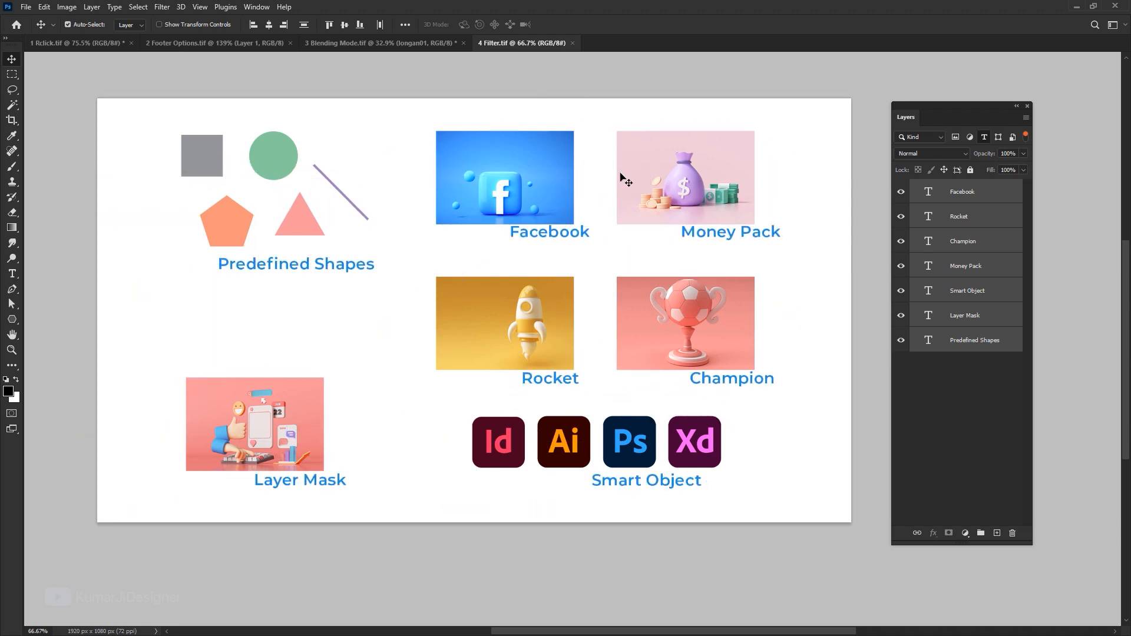
- Undo the last move of the text captions and recolour all of them green
key("ctrl+z")
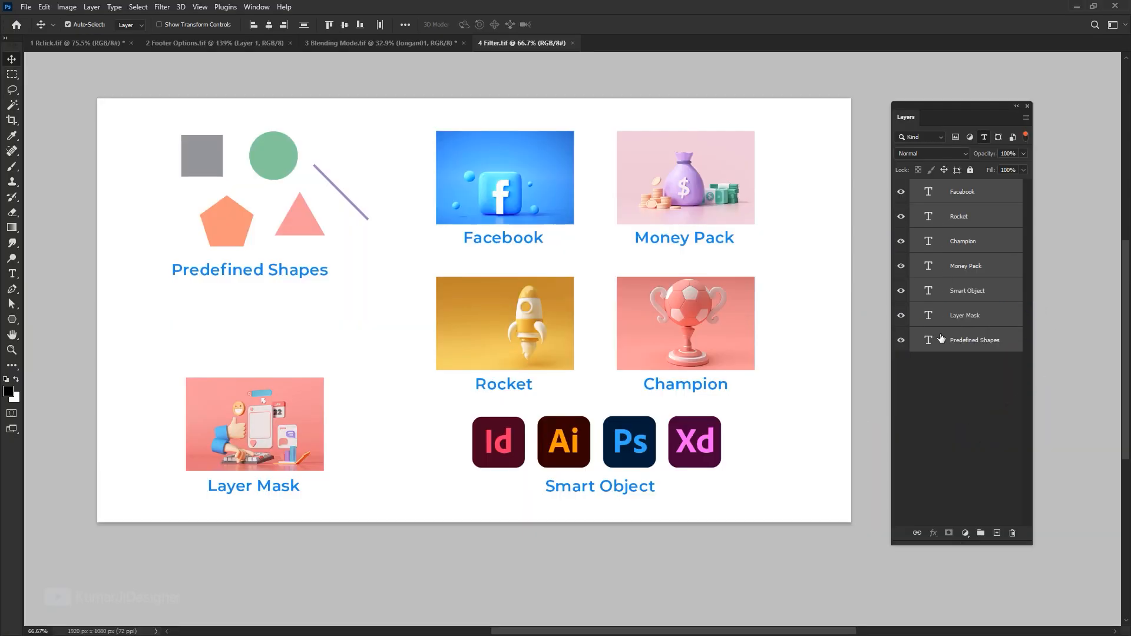
left_click_drag(749, 136, 21, 585)
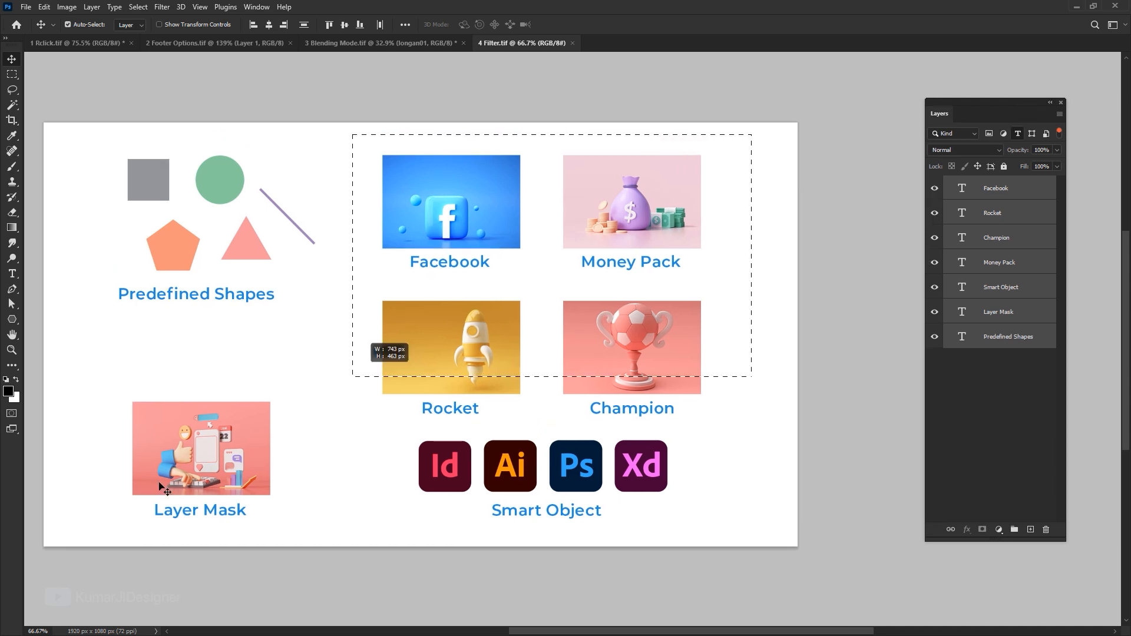
key("t")
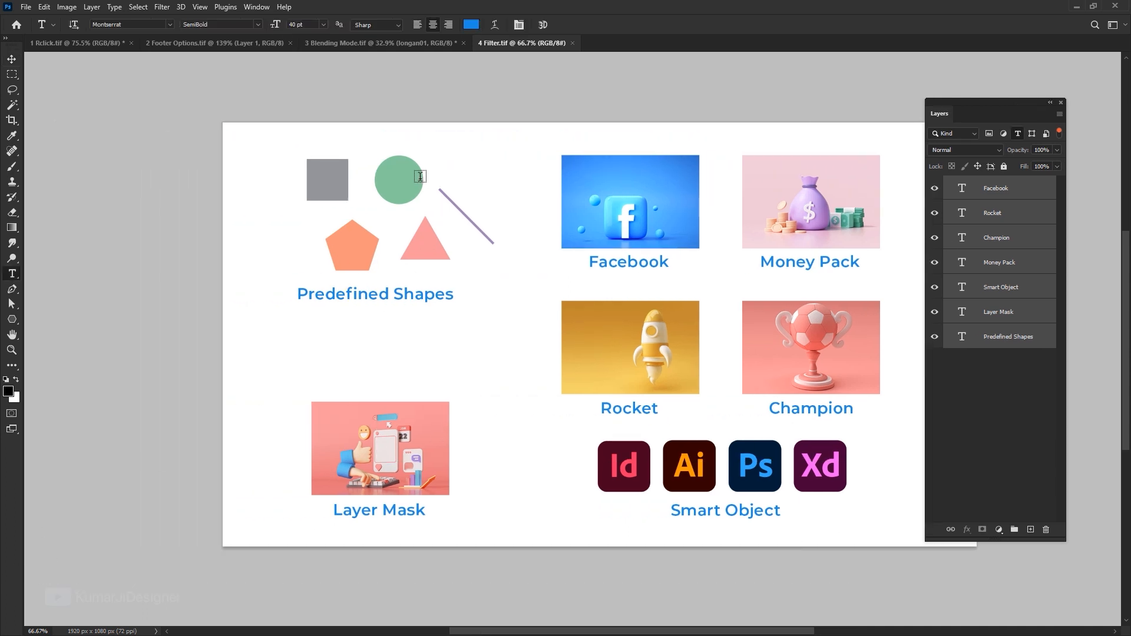
left_click(476, 27)
left_click(753, 351)
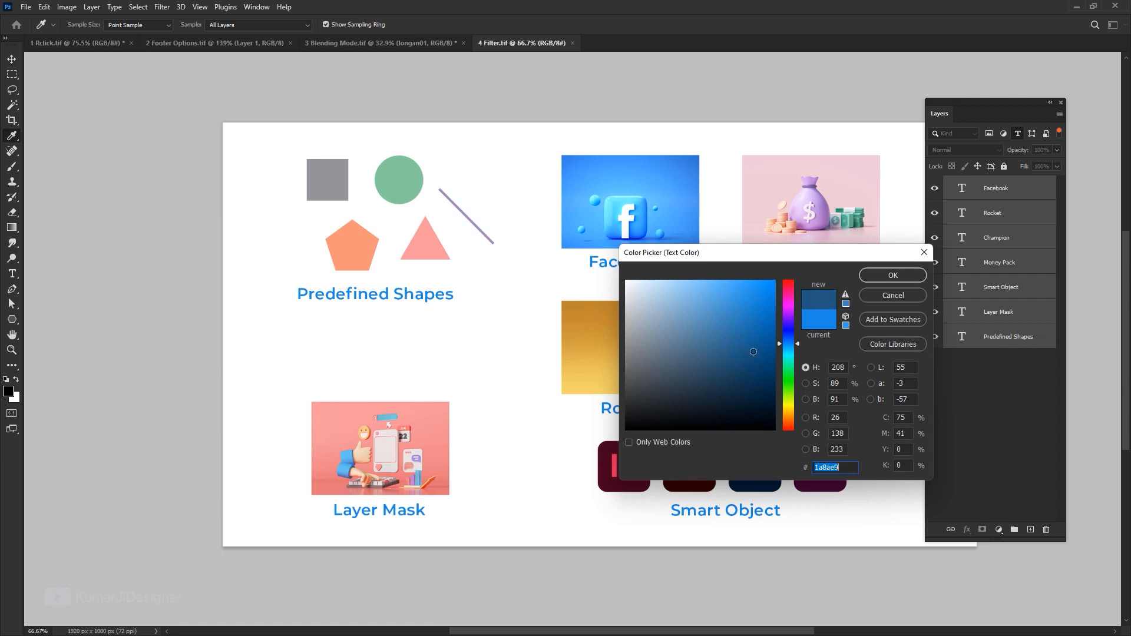
left_click_drag(793, 318, 773, 297)
left_click(774, 299)
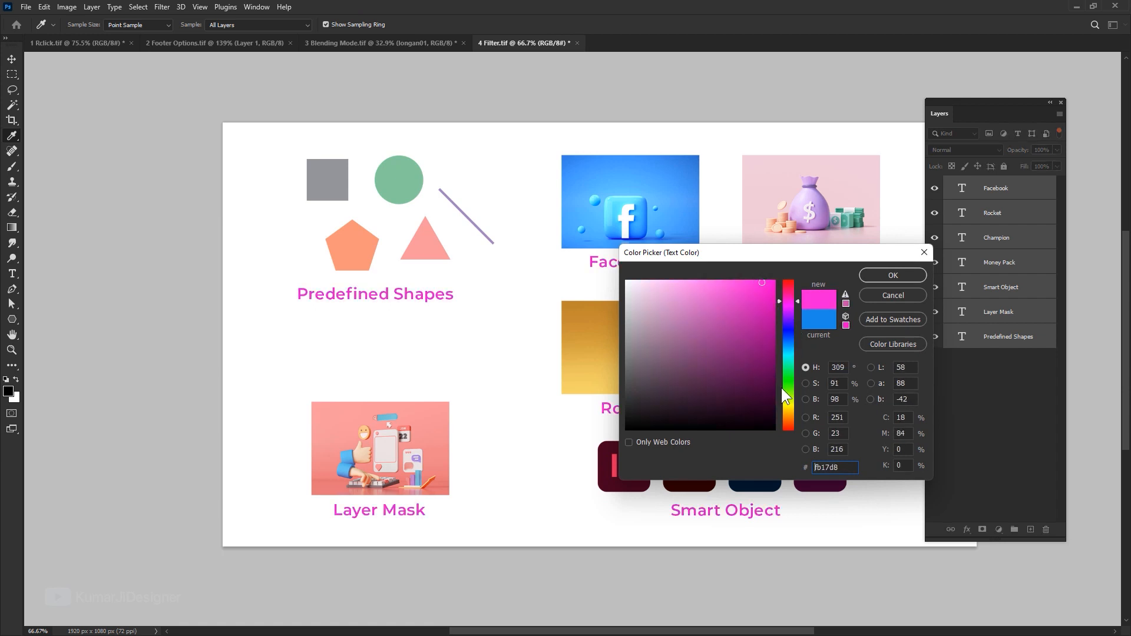
left_click(784, 385)
left_click(881, 276)
left_click_drag(601, 468, 456, 478)
key("v")
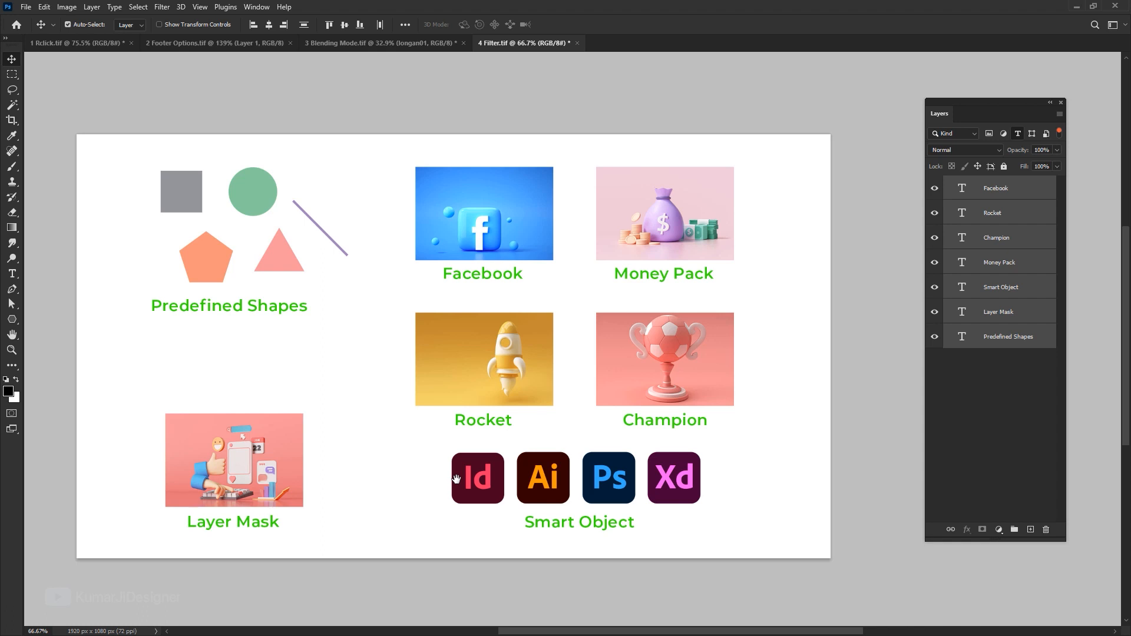
left_click_drag(721, 428, 742, 431)
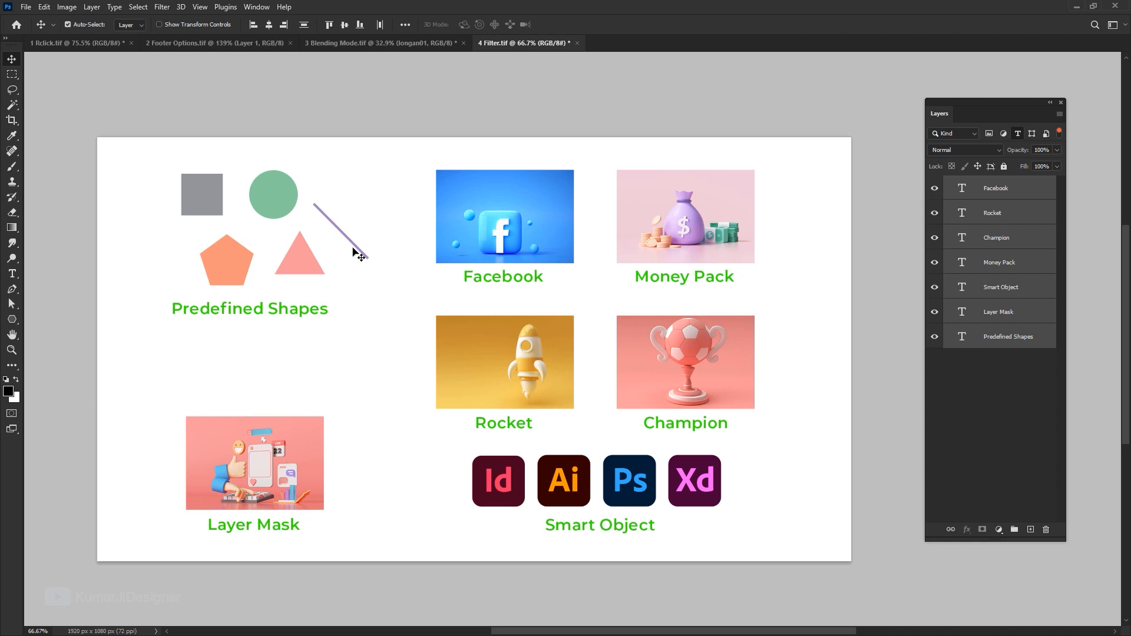
- Deselect the captions and switch the layer list filter from type layers to shape layers
left_click(999, 380)
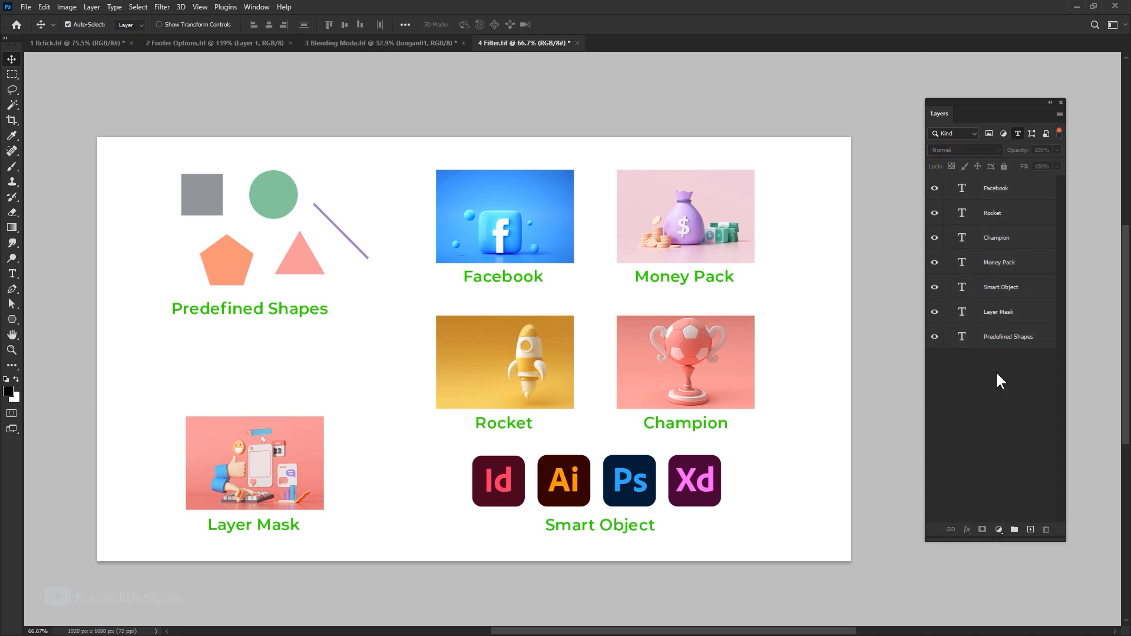
left_click(1017, 133)
left_click(1031, 133)
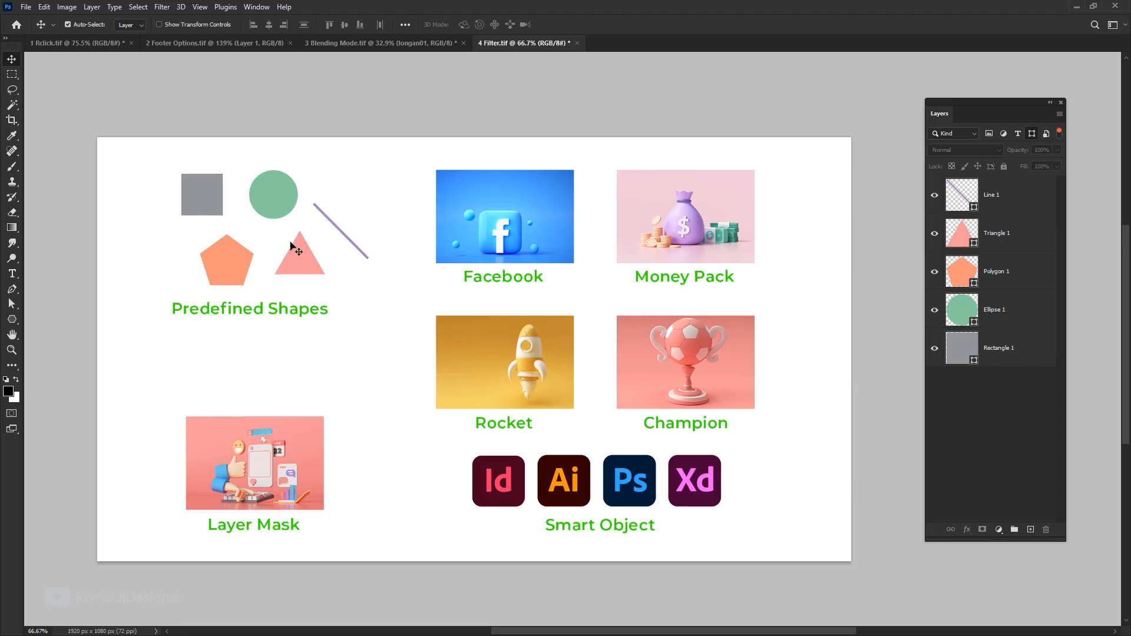
- Select all the predefined shapes together and try moving them slightly right and down with Free Transform
left_click_drag(103, 144, 854, 560)
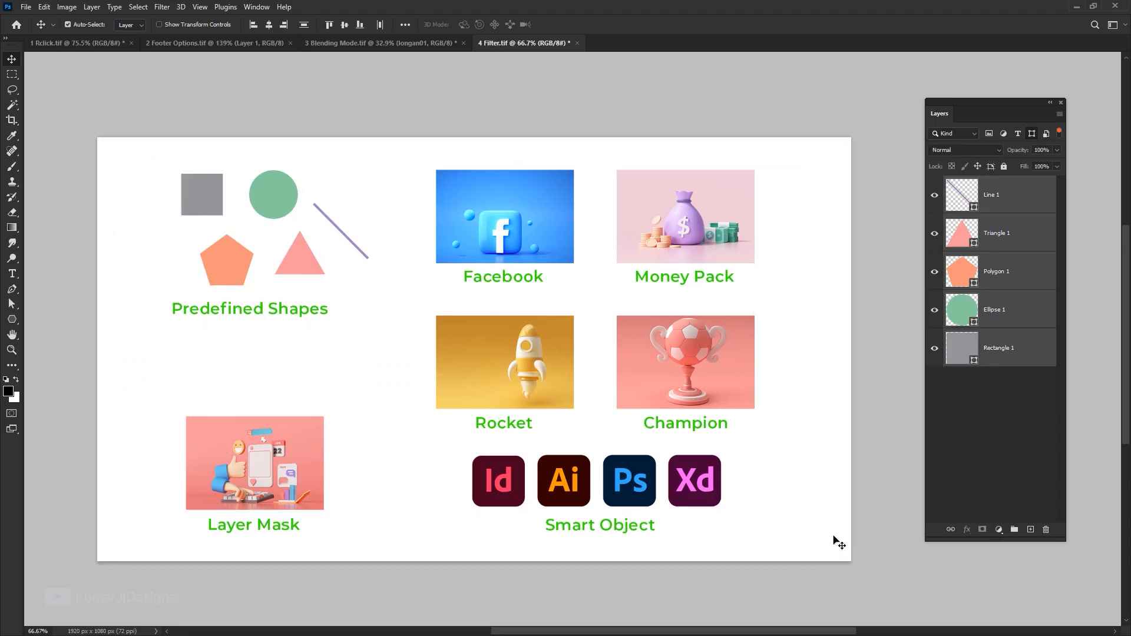
key("ctrl+t")
left_click_drag(259, 203, 293, 224)
key("Escape")
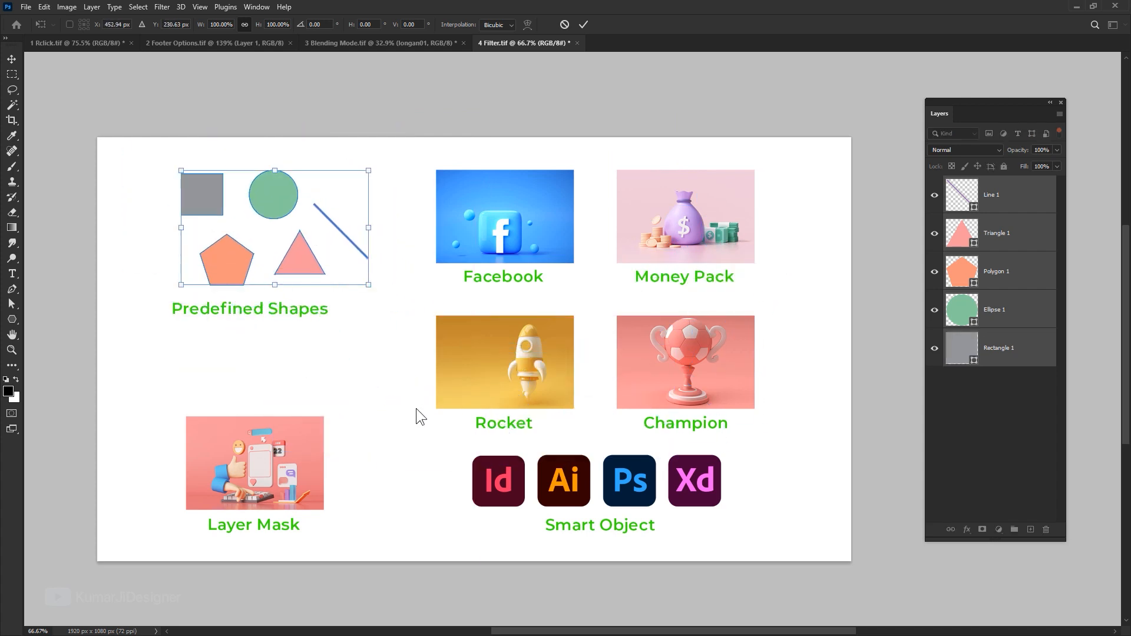
left_click(391, 369)
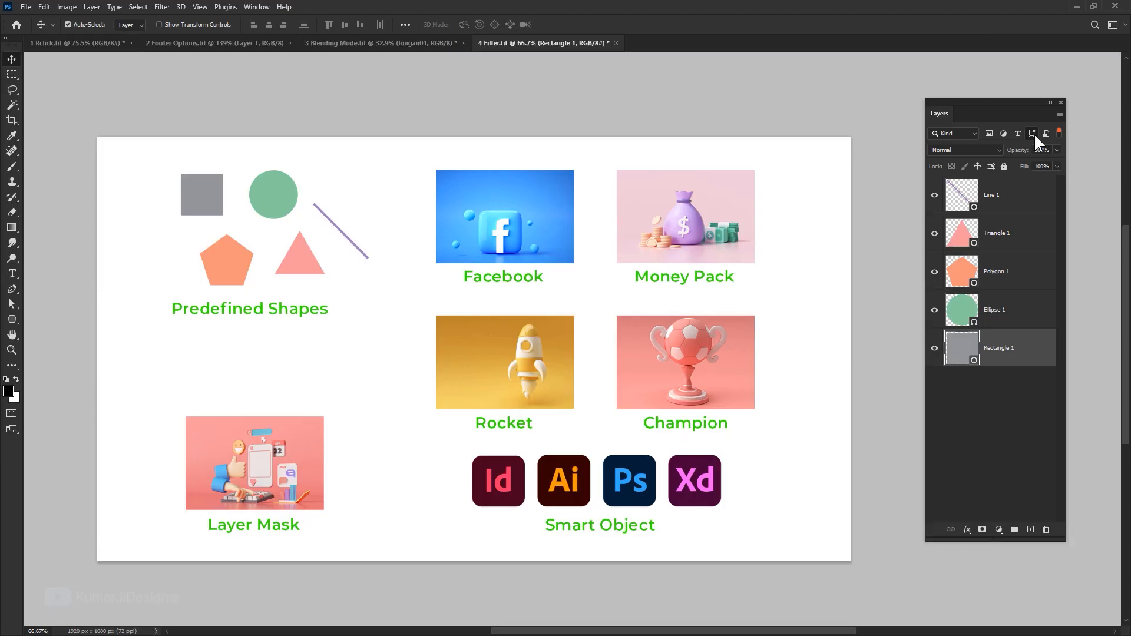
- Filter the layer list to smart objects only, select the Rocket image, and clear the filter
left_click(1032, 134)
left_click(1046, 134)
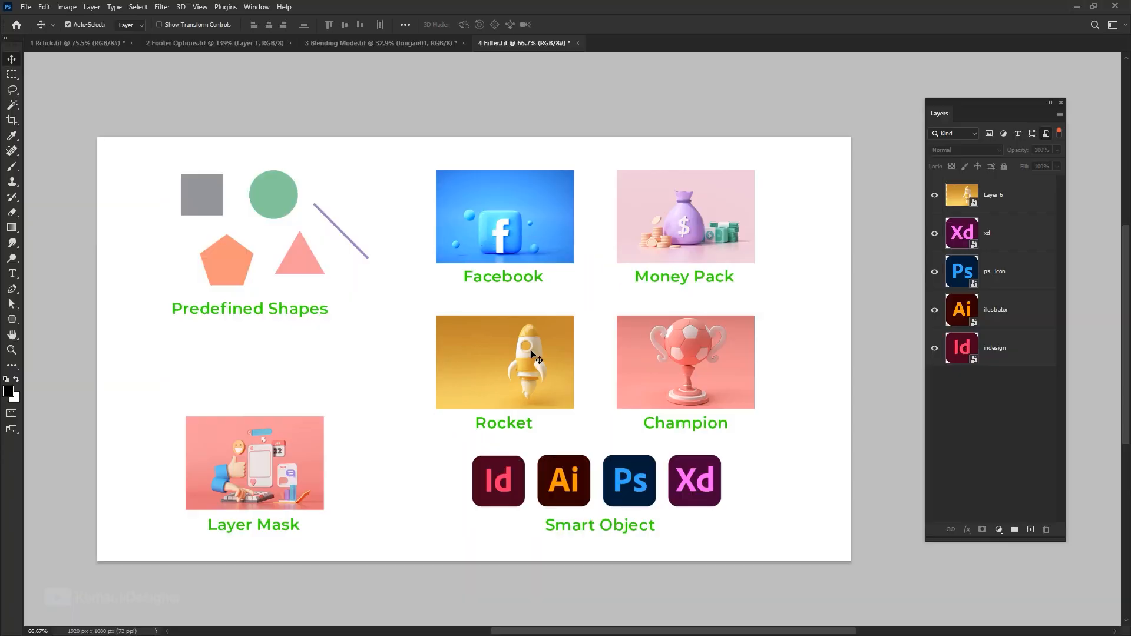
left_click(532, 354)
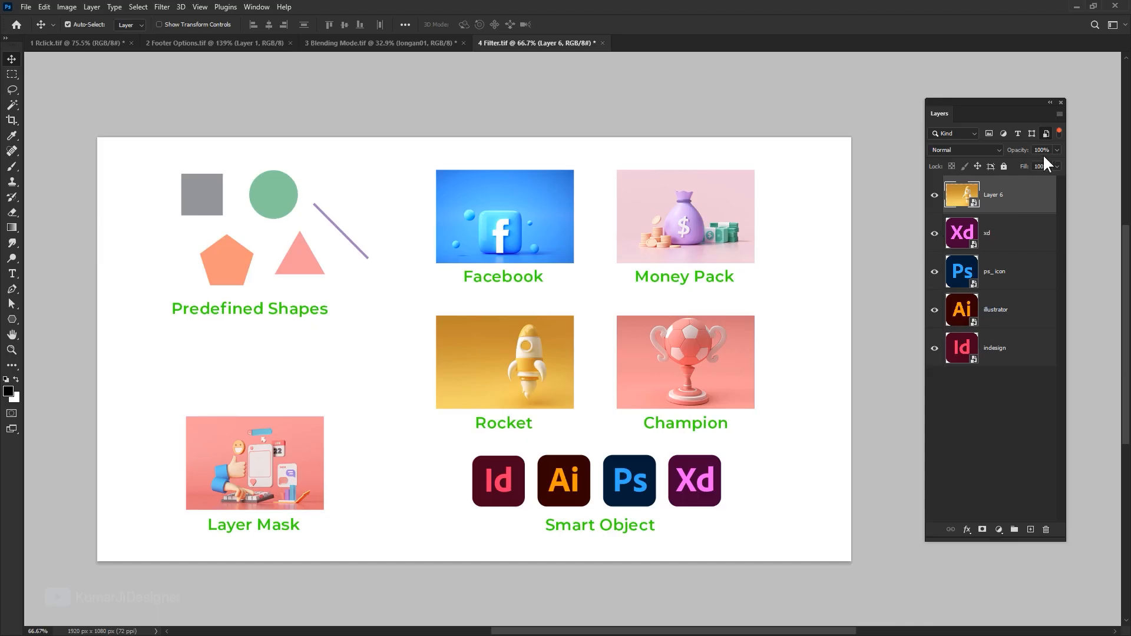
left_click(1042, 133)
- View the layer filter criteria, the Layers panel's own commands and the context commands of the Rocket smart object layer
left_click(973, 133)
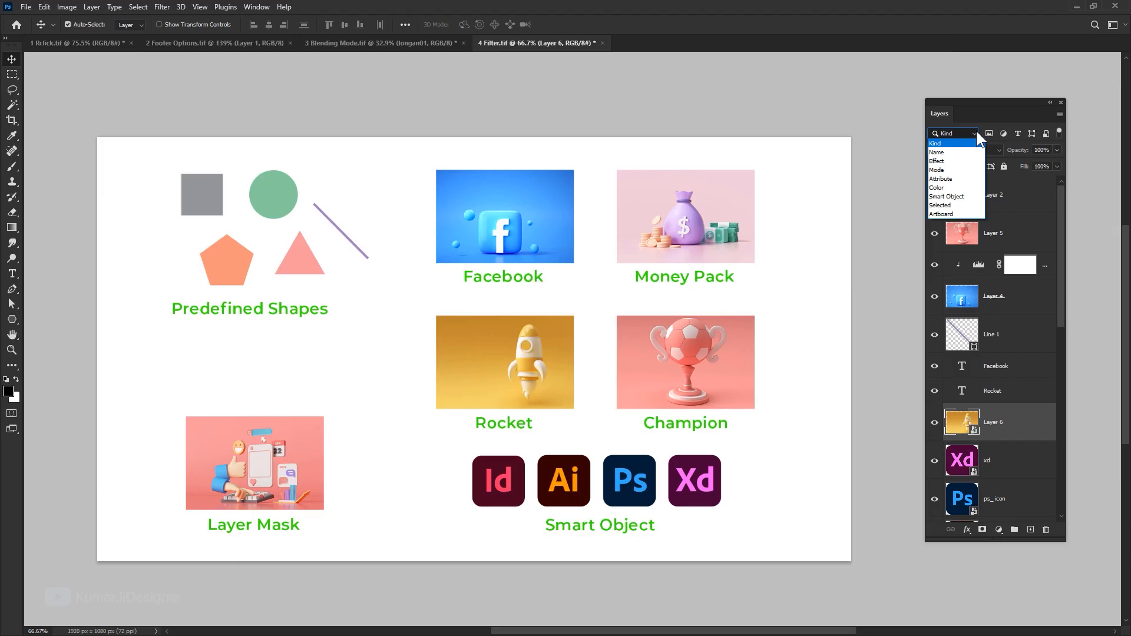
left_click(999, 121)
left_click(1059, 114)
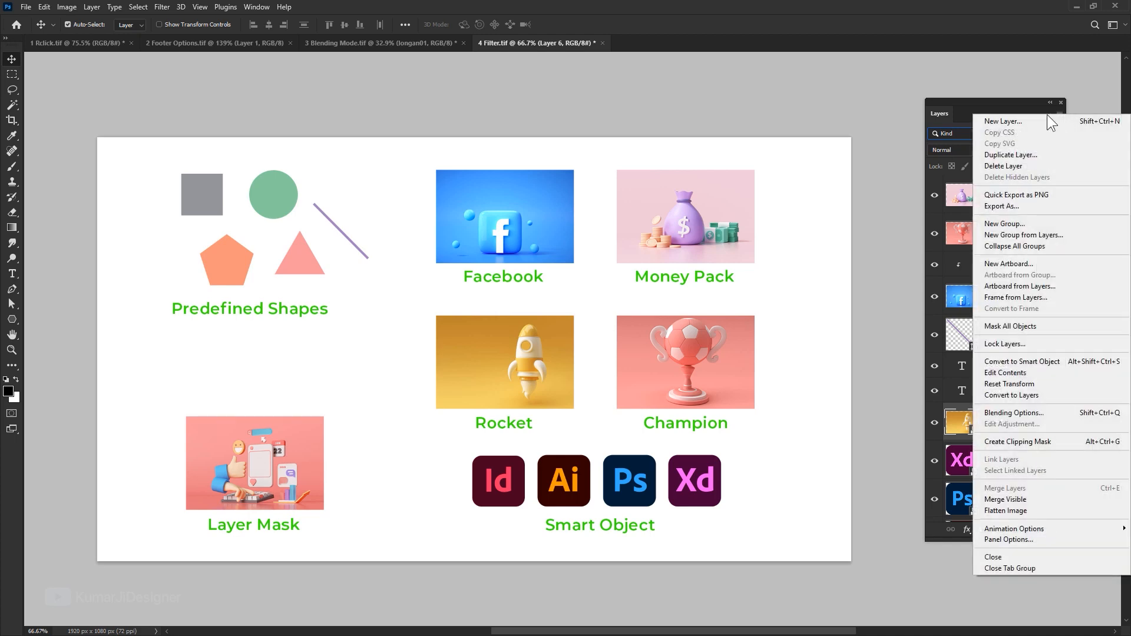
left_click(956, 123)
right_click(1035, 433)
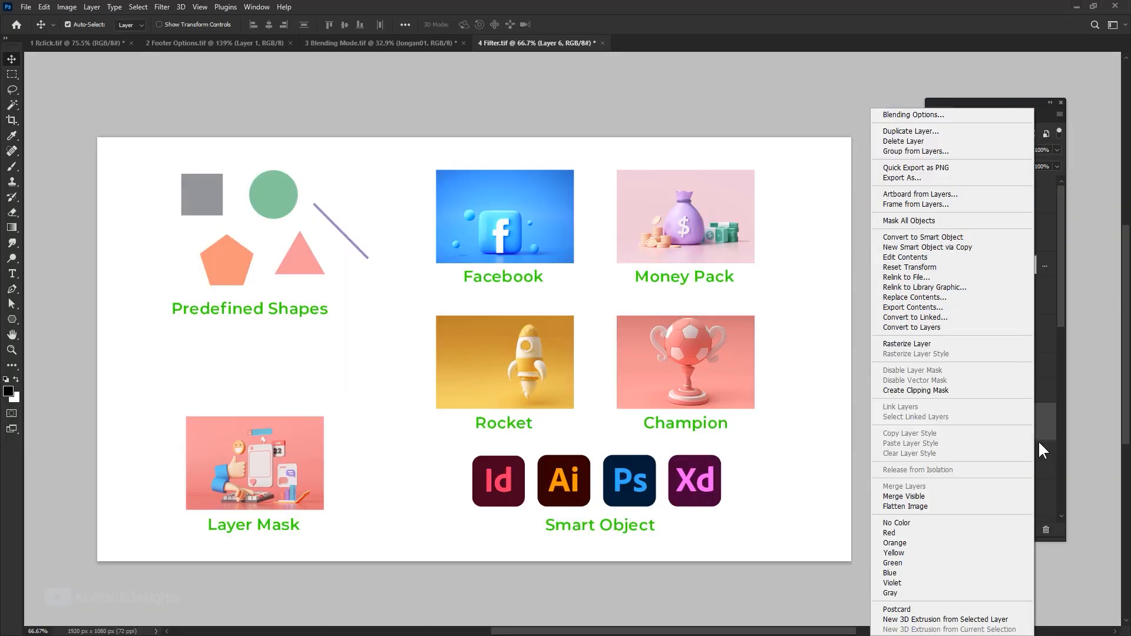
left_click(1048, 423)
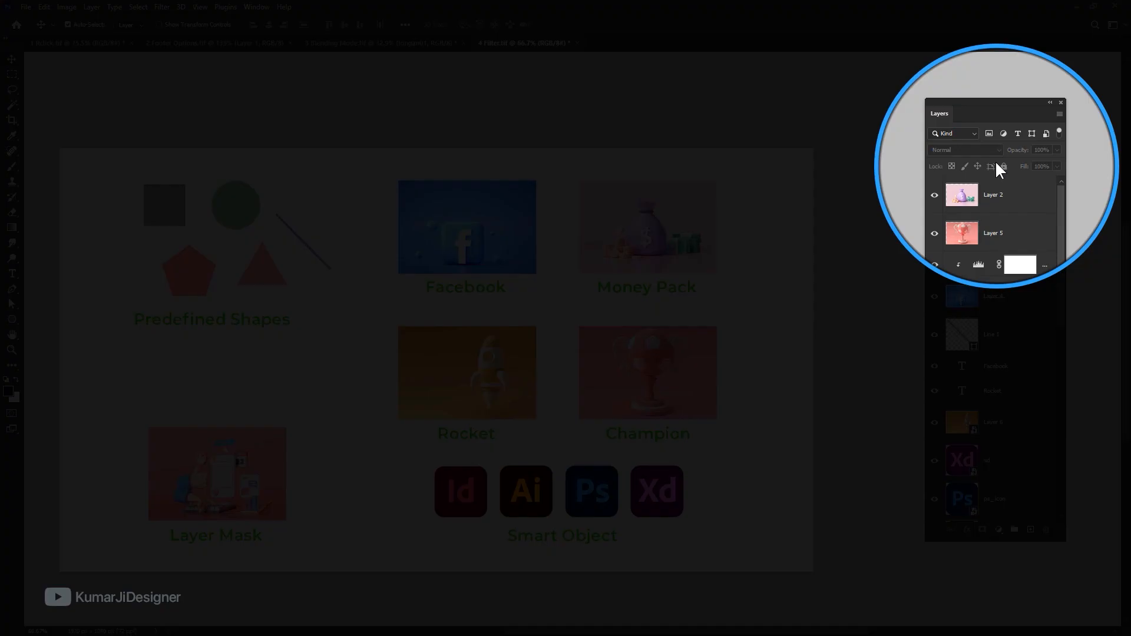